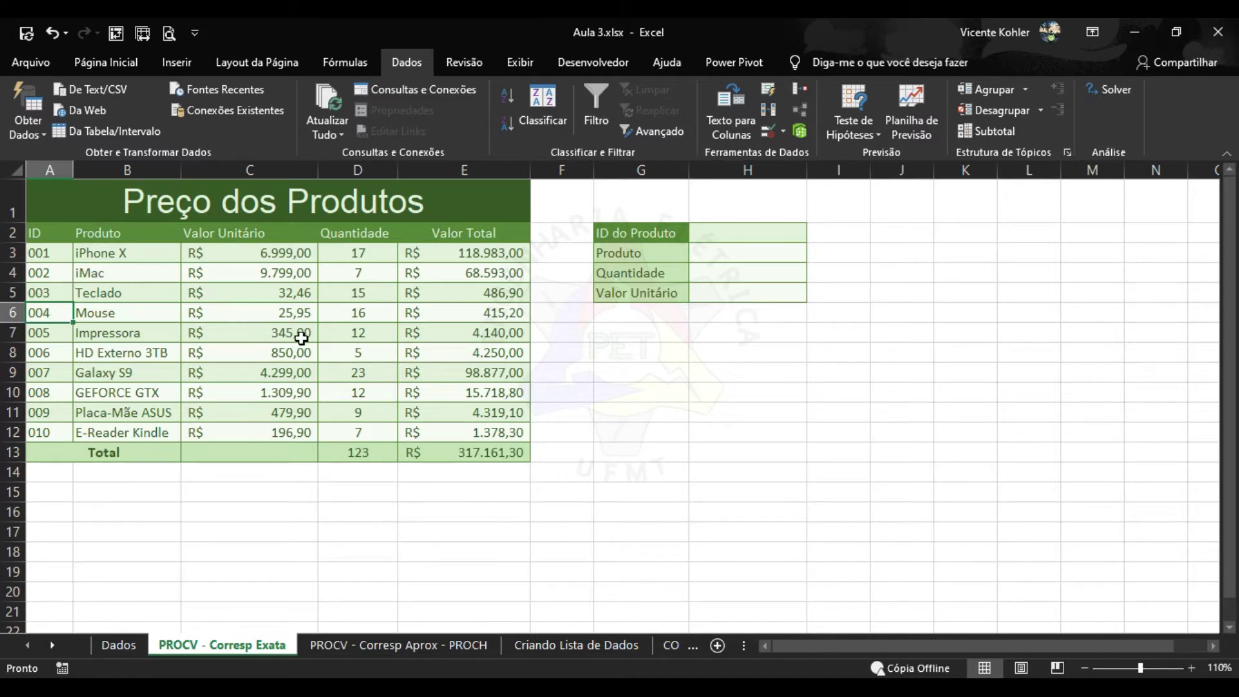
pyautogui.click(368, 317)
pyautogui.click(277, 349)
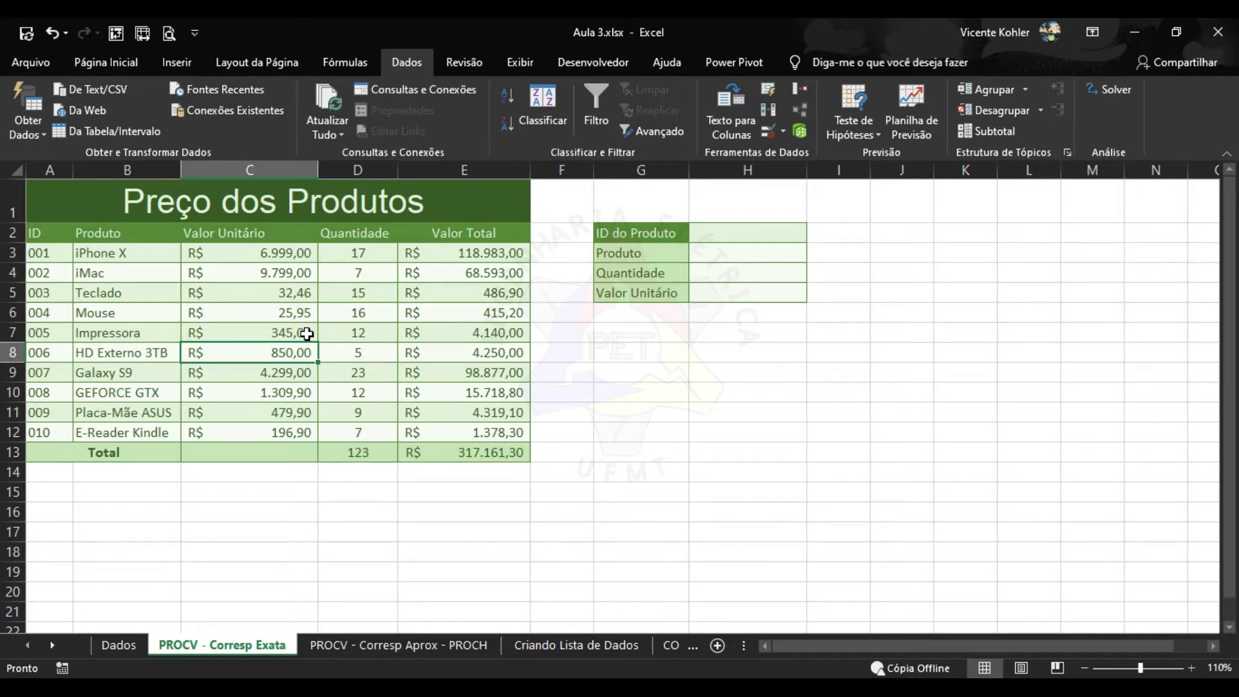
pyautogui.click(356, 313)
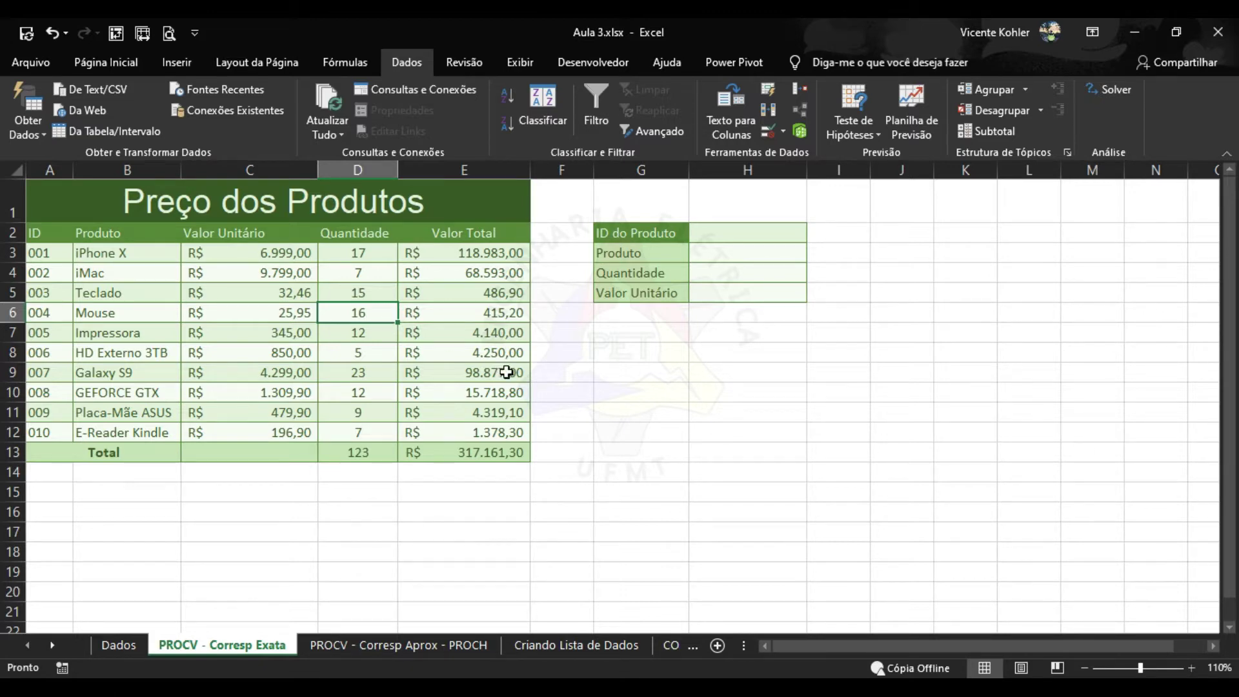
pyautogui.click(567, 372)
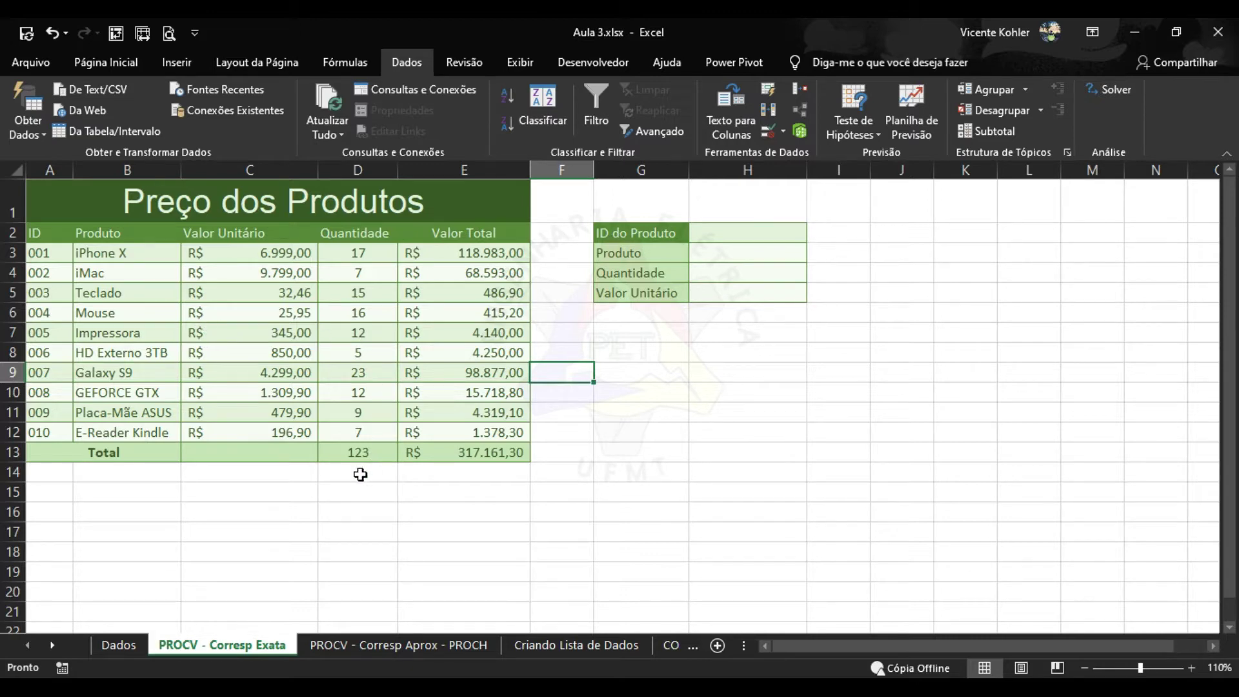
# Test a lookup of ID 03 in cell C16 with =PROCV(03;A3:E12;4) and clear the cell again
pyautogui.click(296, 515)
pyautogui.write('=procv')
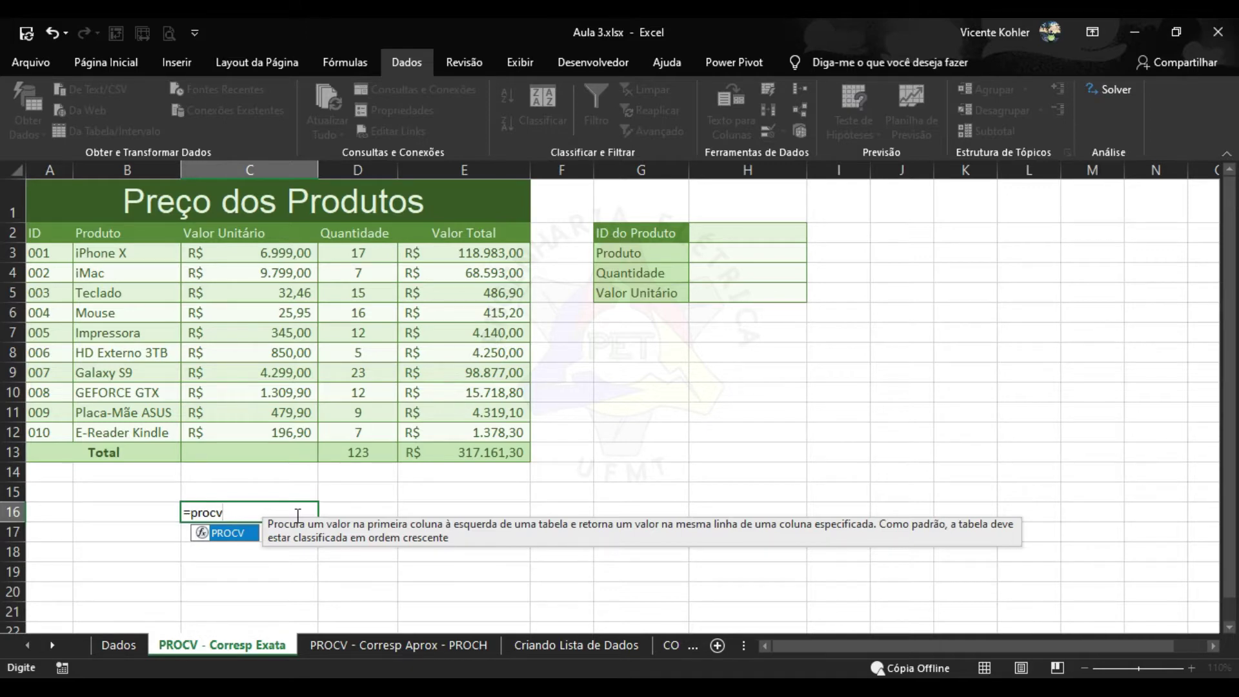
pyautogui.press('Tab')
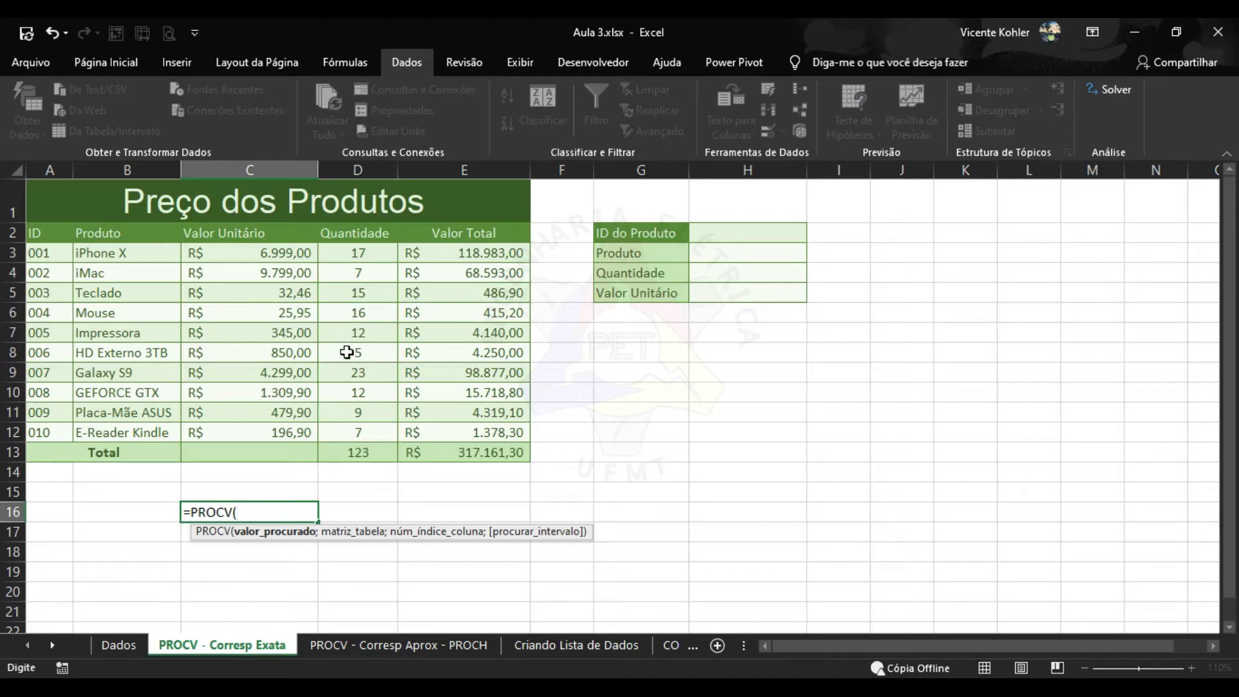
pyautogui.click(291, 507)
pyautogui.write('03;')
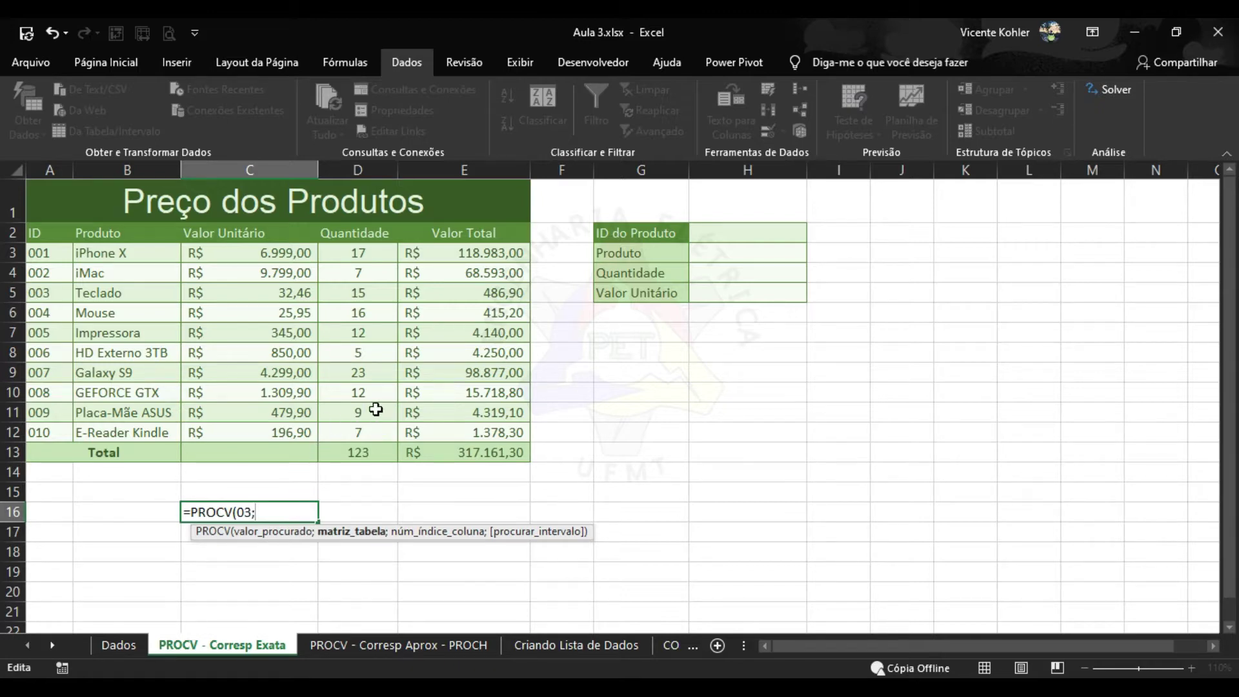
pyautogui.moveTo(426, 434); pyautogui.dragTo(55, 251)
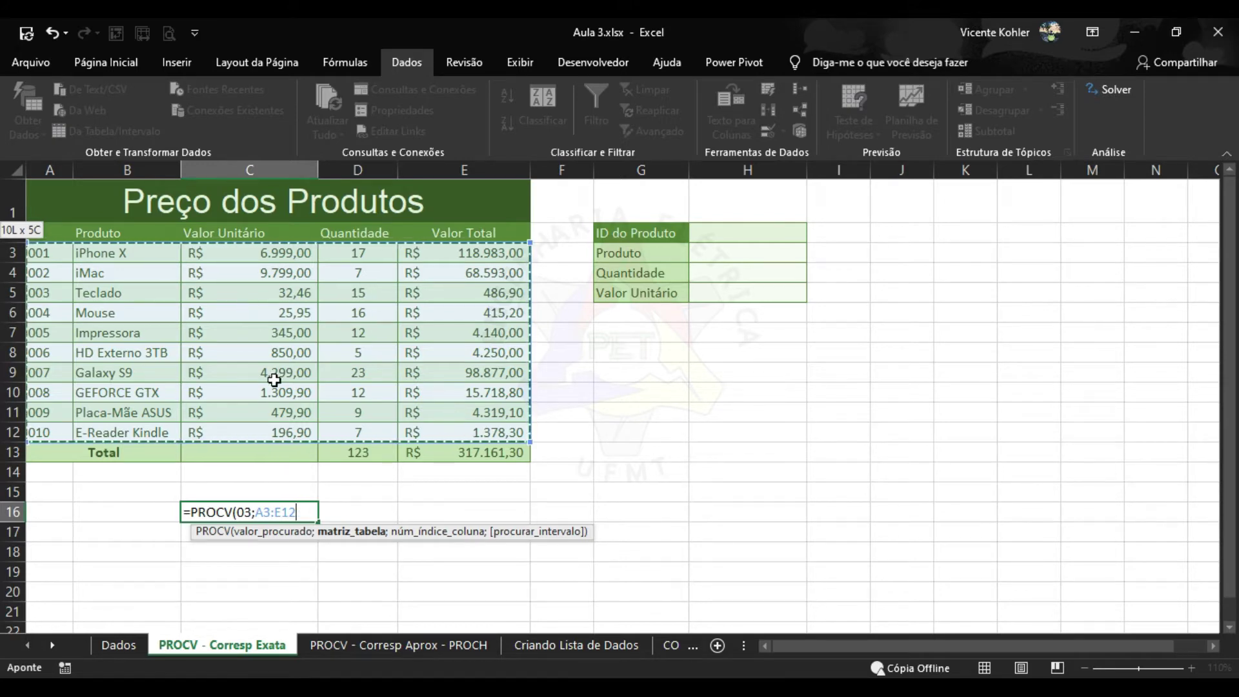
pyautogui.write(';')
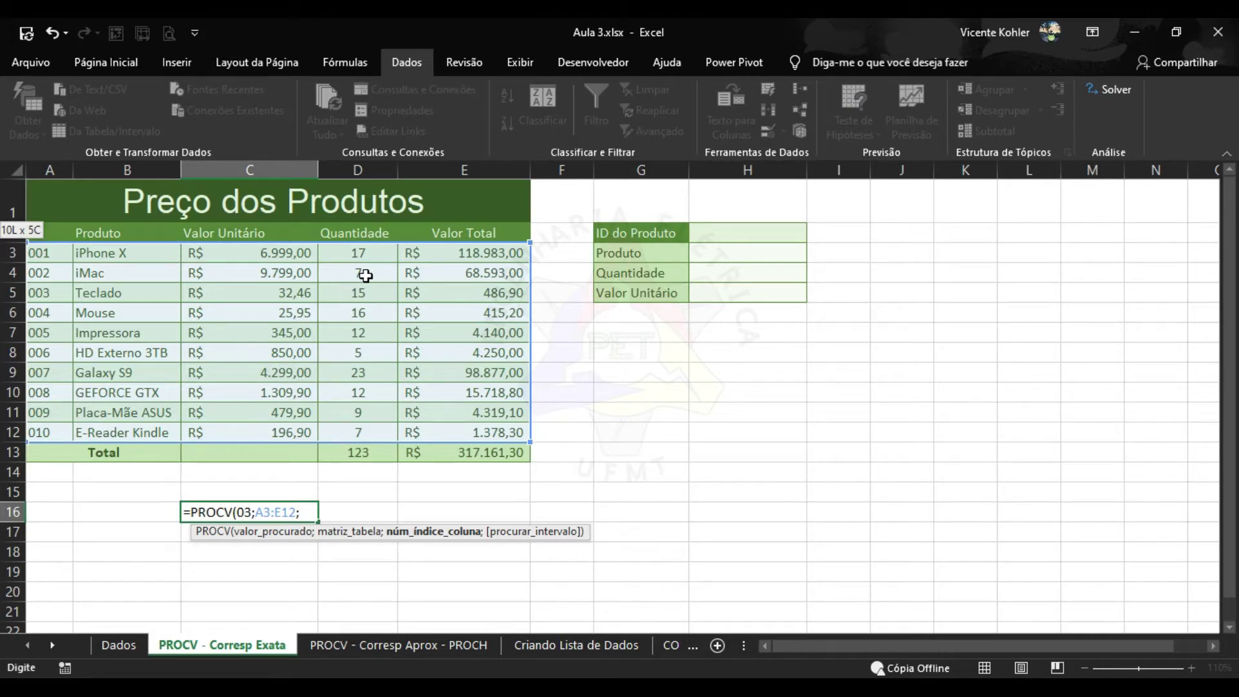
pyautogui.write('4)')
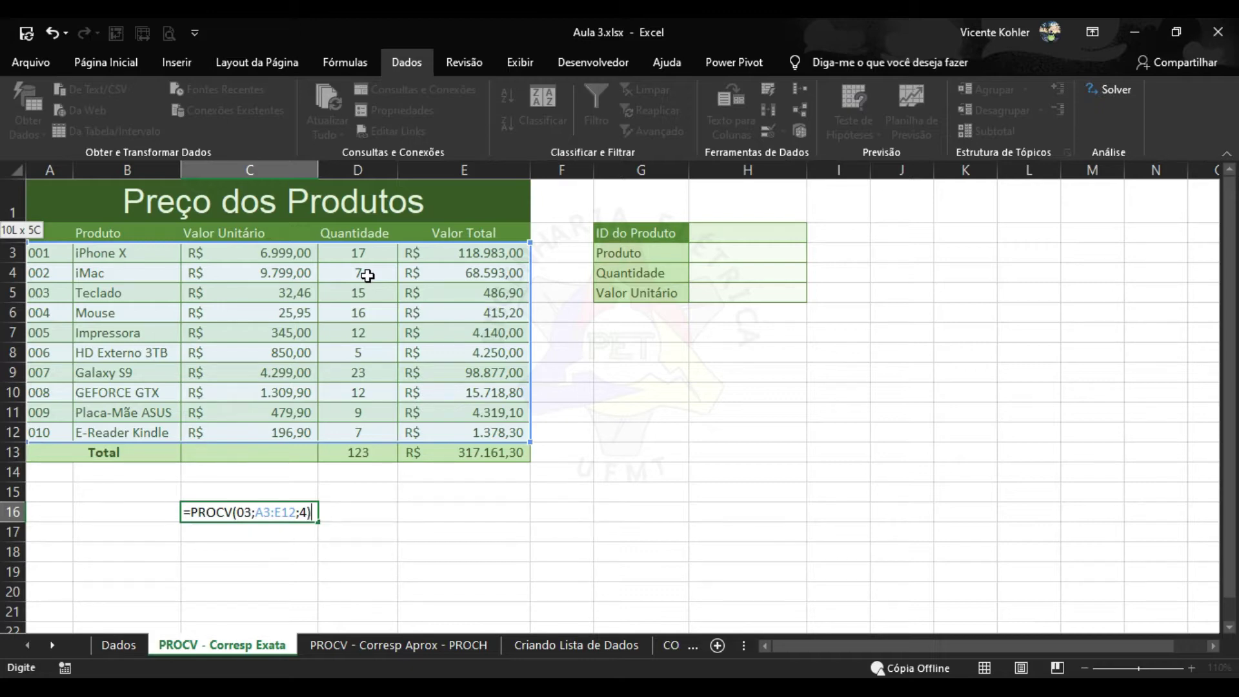
pyautogui.press('Return')
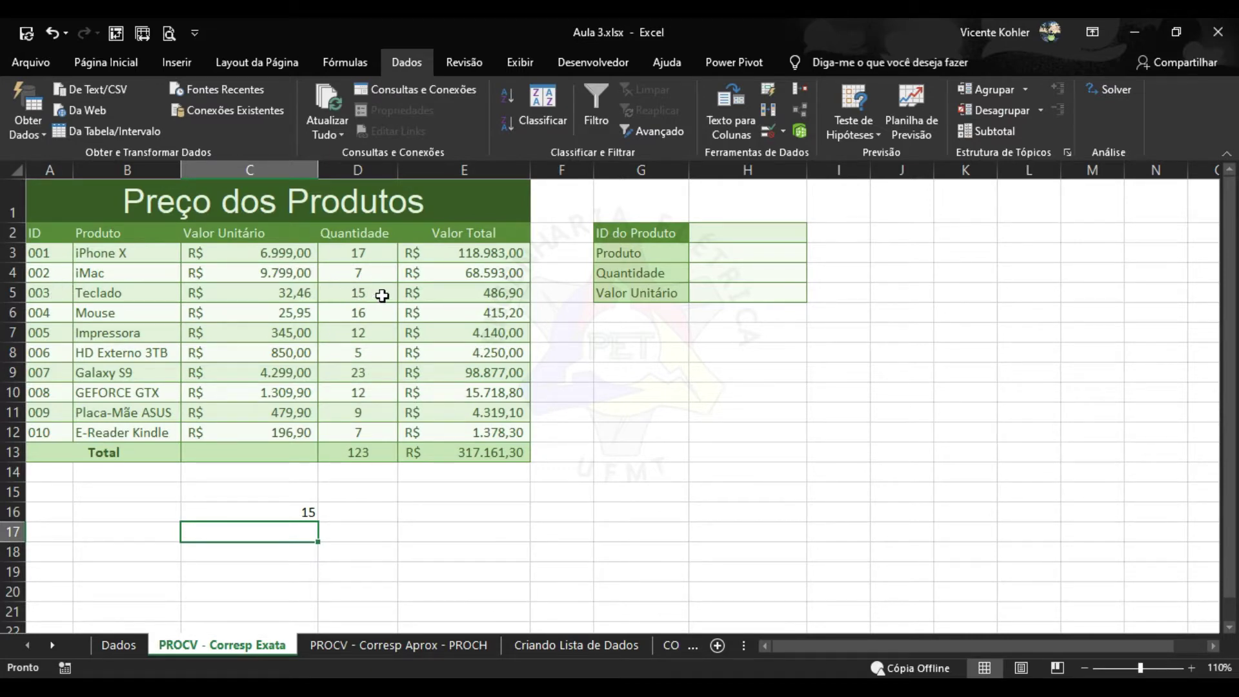
pyautogui.click(299, 509)
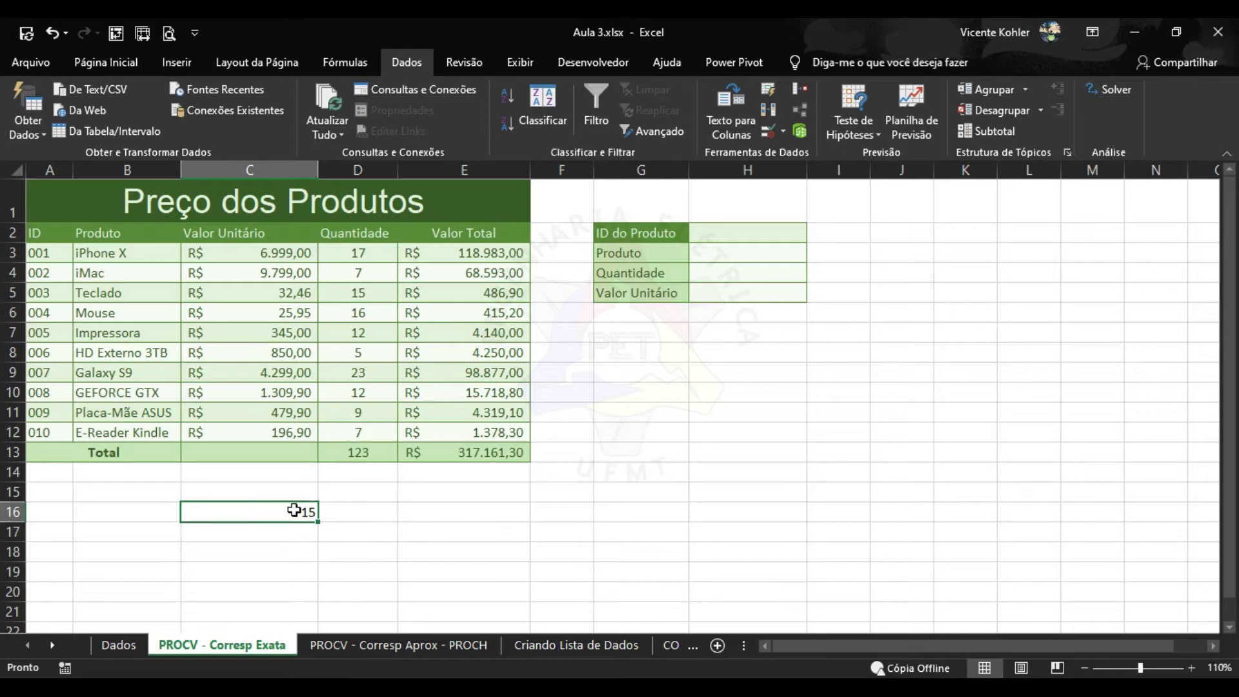
pyautogui.press('Delete')
# Enter the exact-match formula =PROCV(H2;A3:E12;2;FALSO) in H3 to look up the Produto for the product ID
pyautogui.click(739, 234)
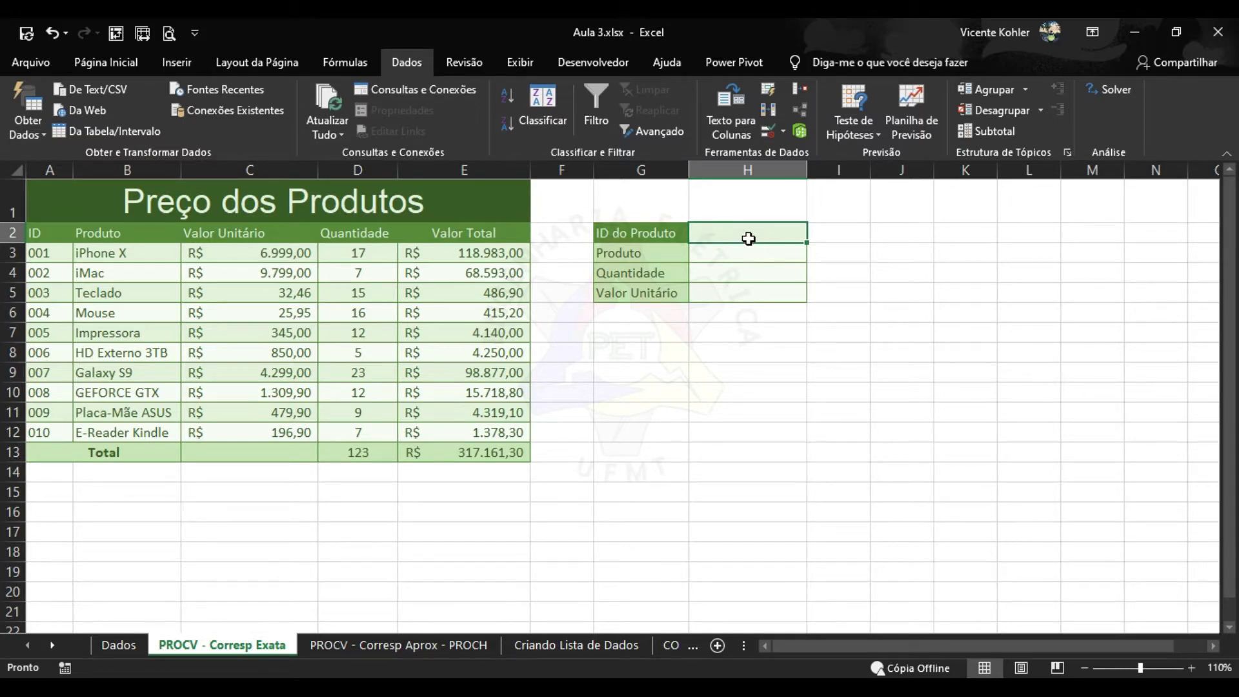
pyautogui.click(741, 250)
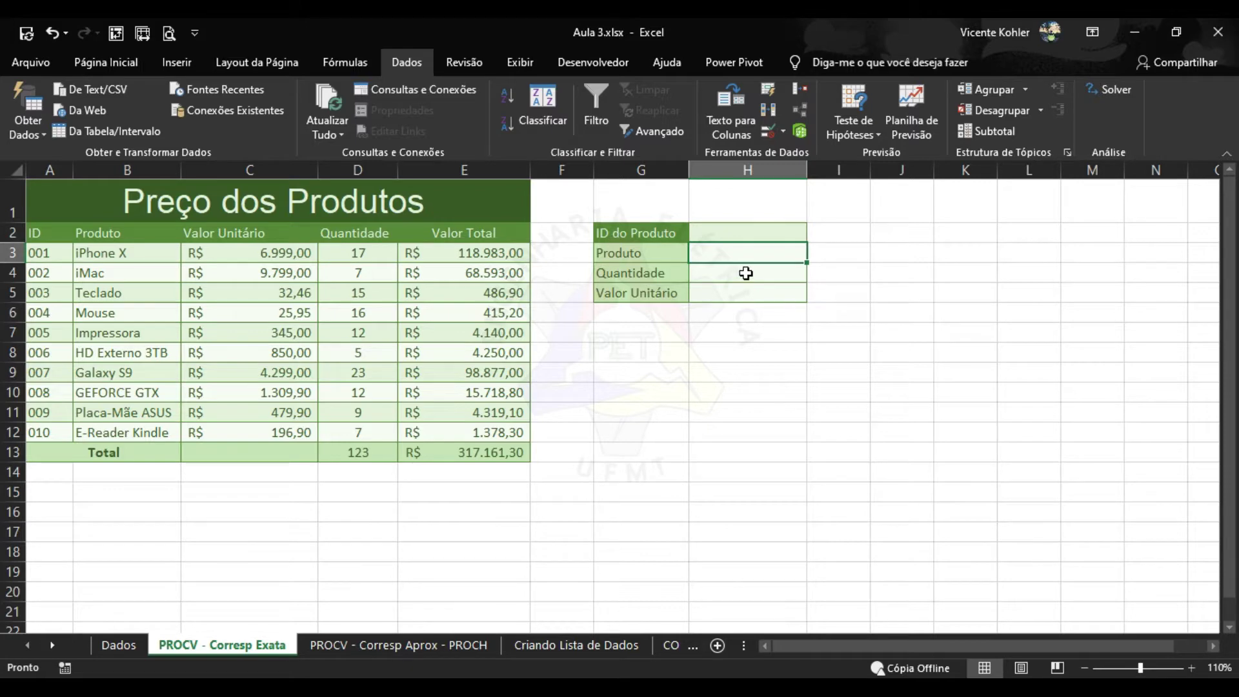
pyautogui.write('=procv')
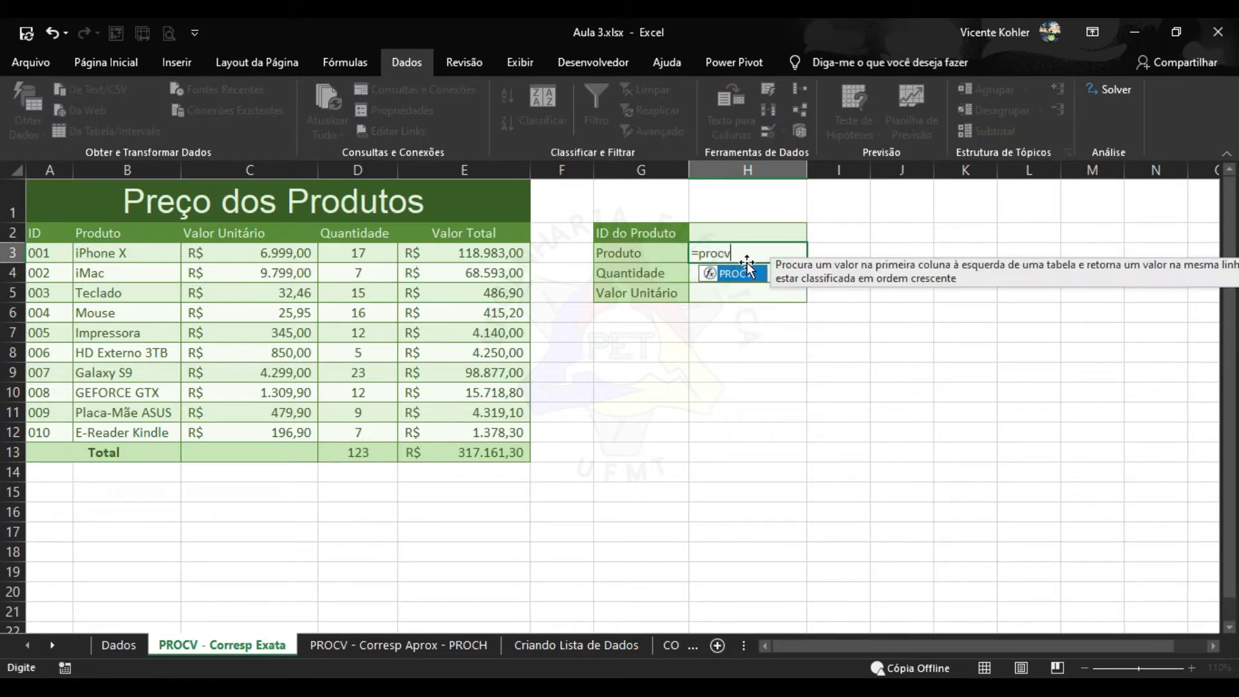
pyautogui.doubleClick(746, 262)
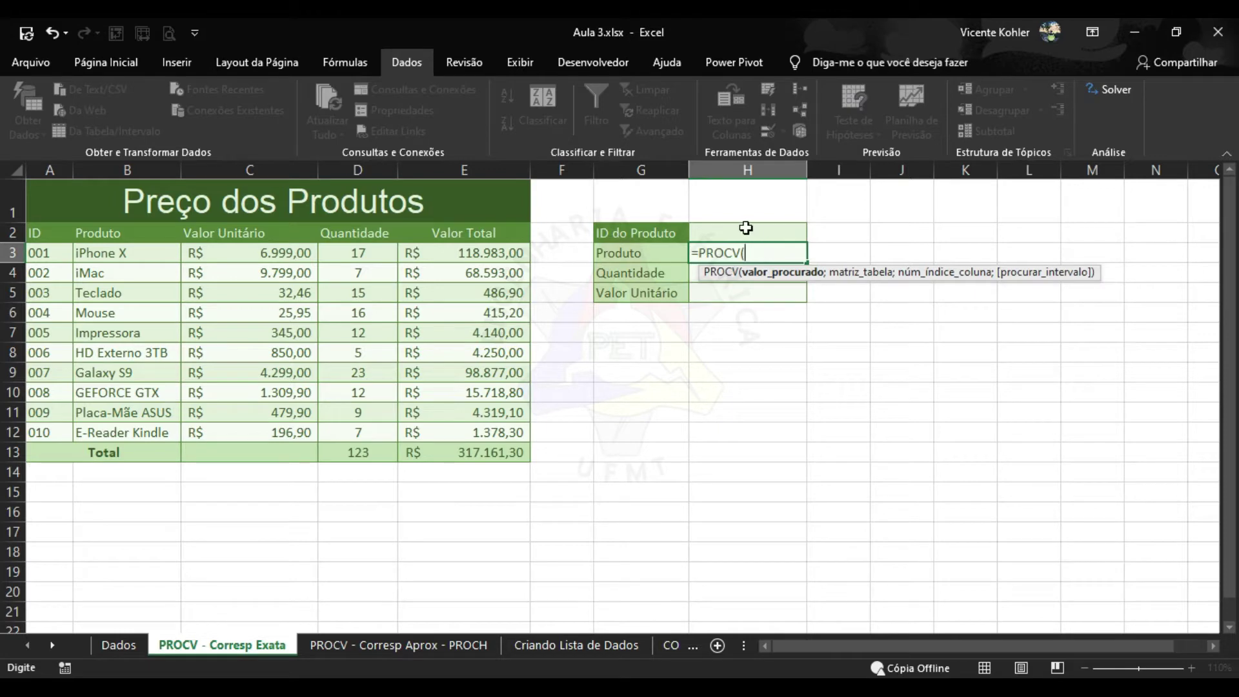
pyautogui.click(752, 232)
pyautogui.write(';')
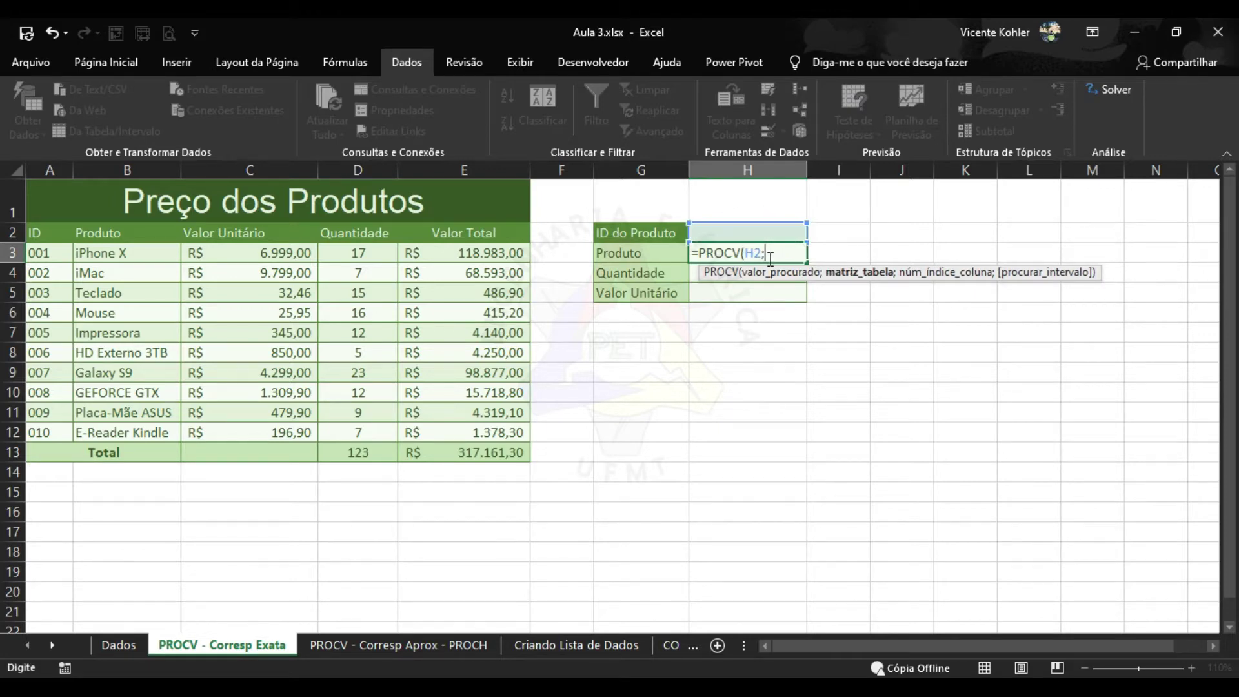
pyautogui.moveTo(49, 251); pyautogui.dragTo(528, 431)
pyautogui.write(';')
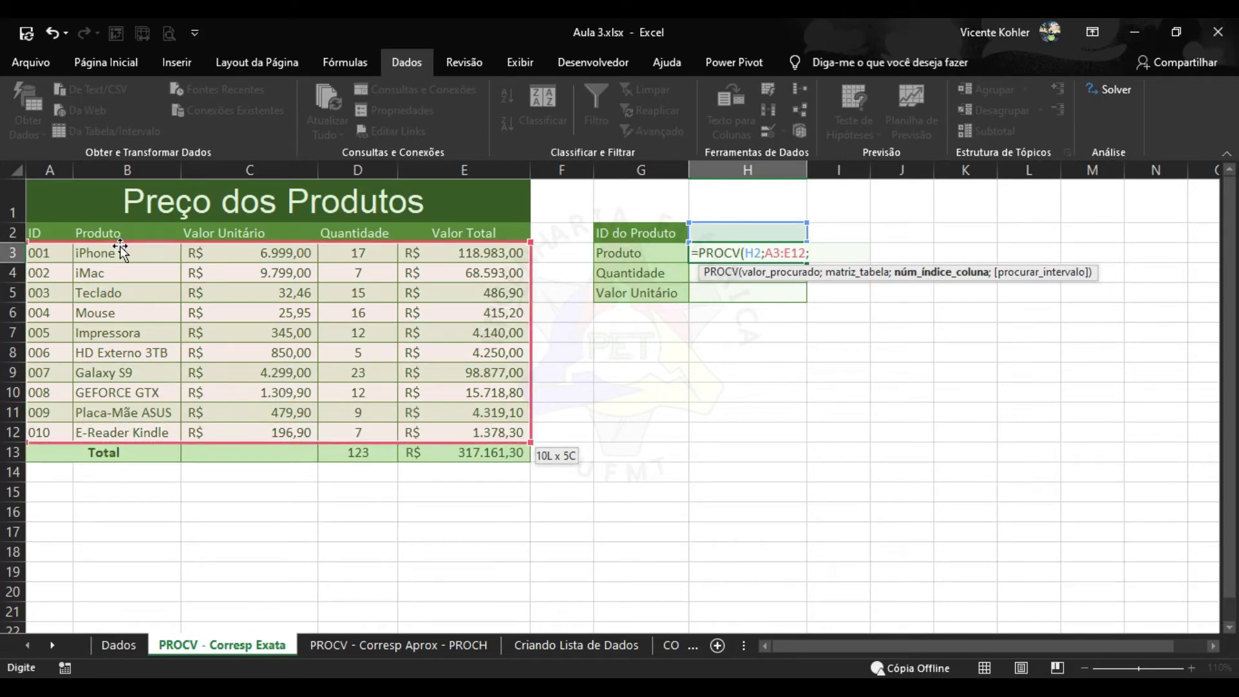
pyautogui.write('2')
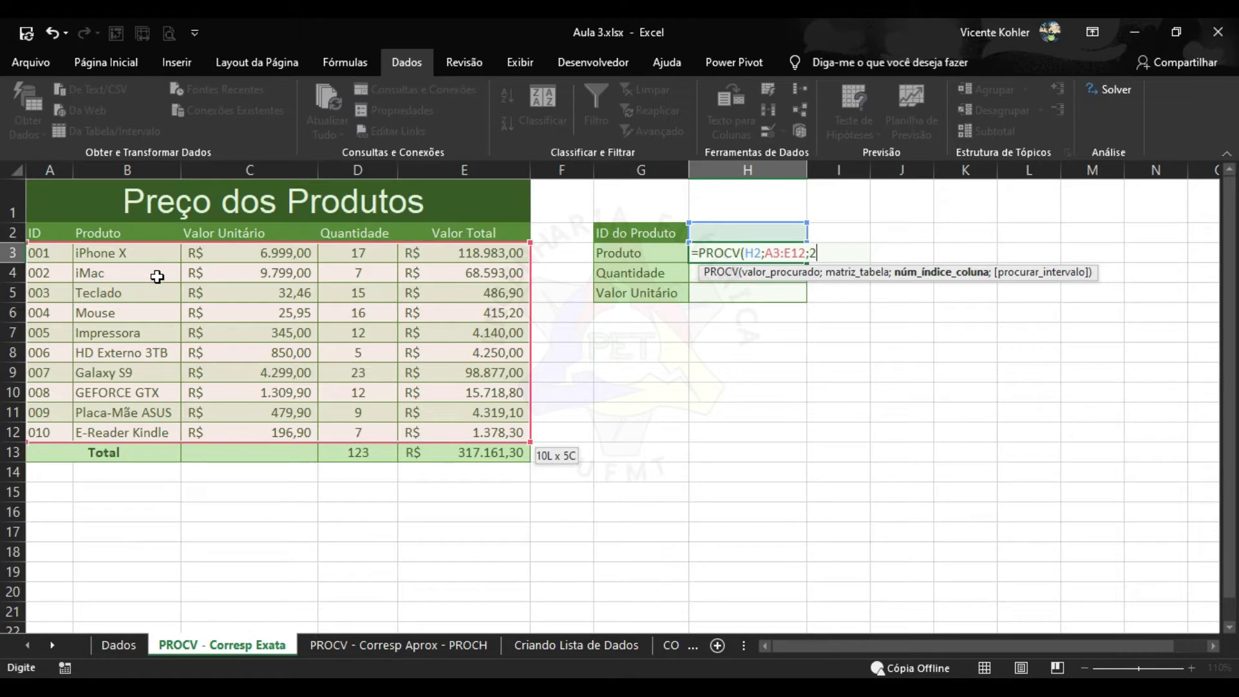
pyautogui.write(';')
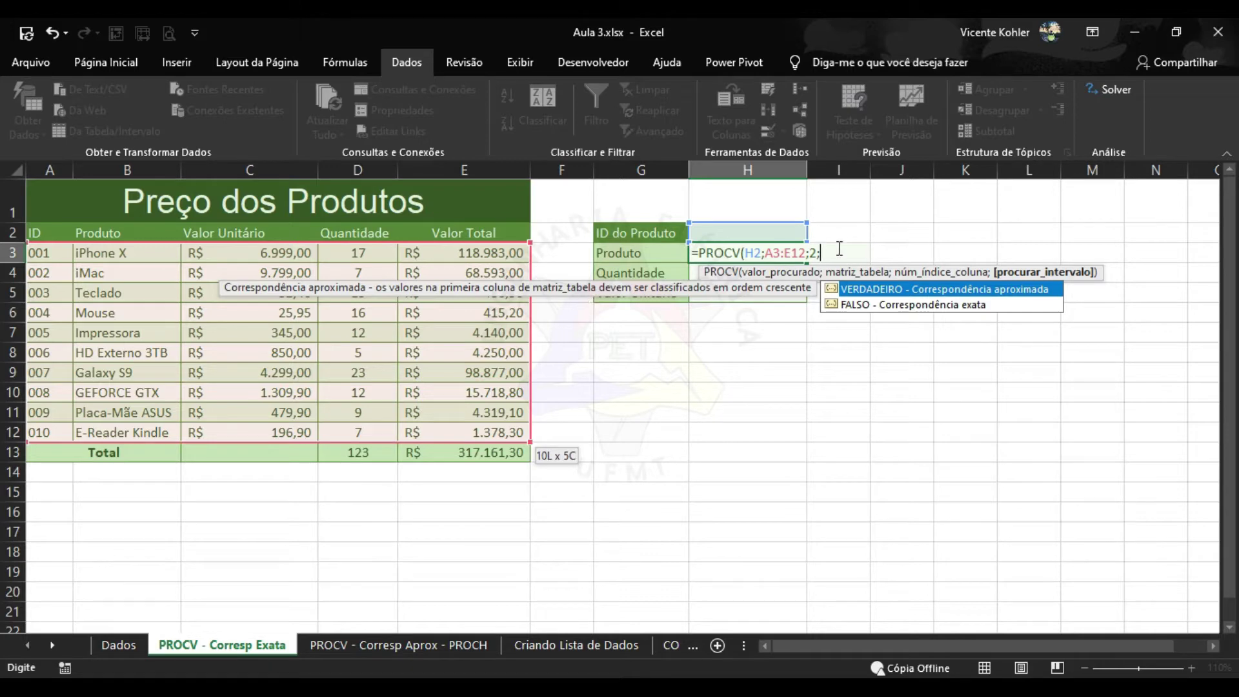
pyautogui.press('Down')
pyautogui.press('Tab')
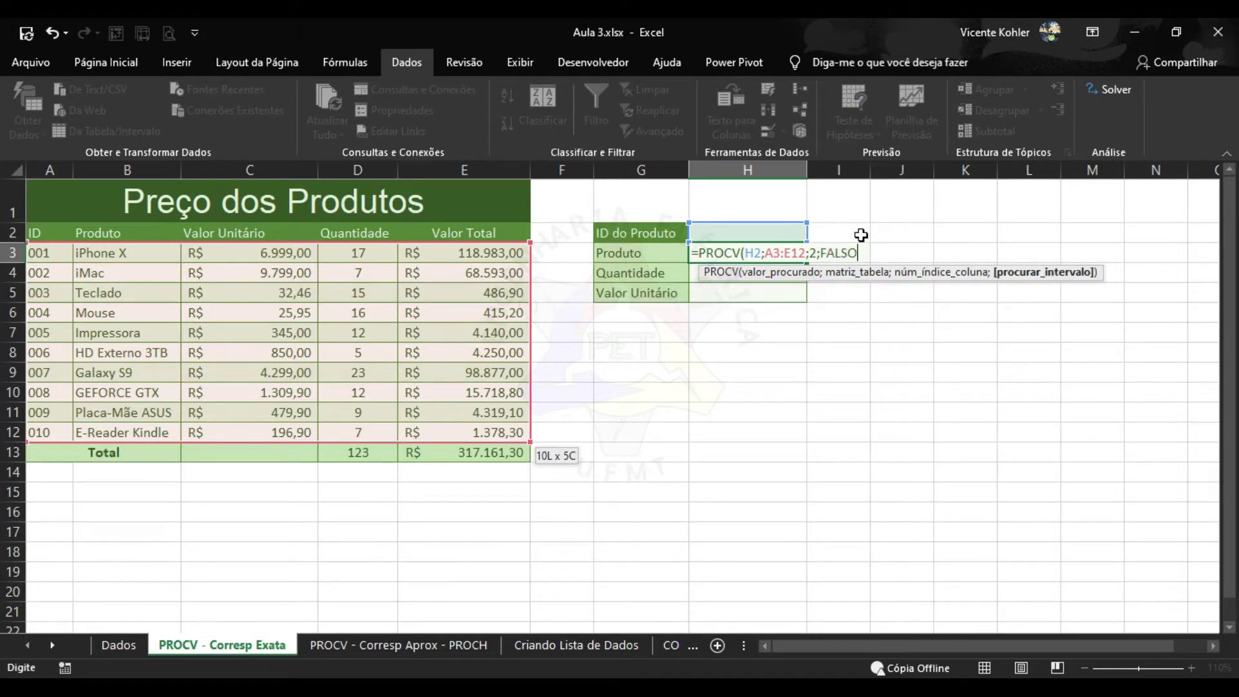
pyautogui.write(')')
pyautogui.press('Return')
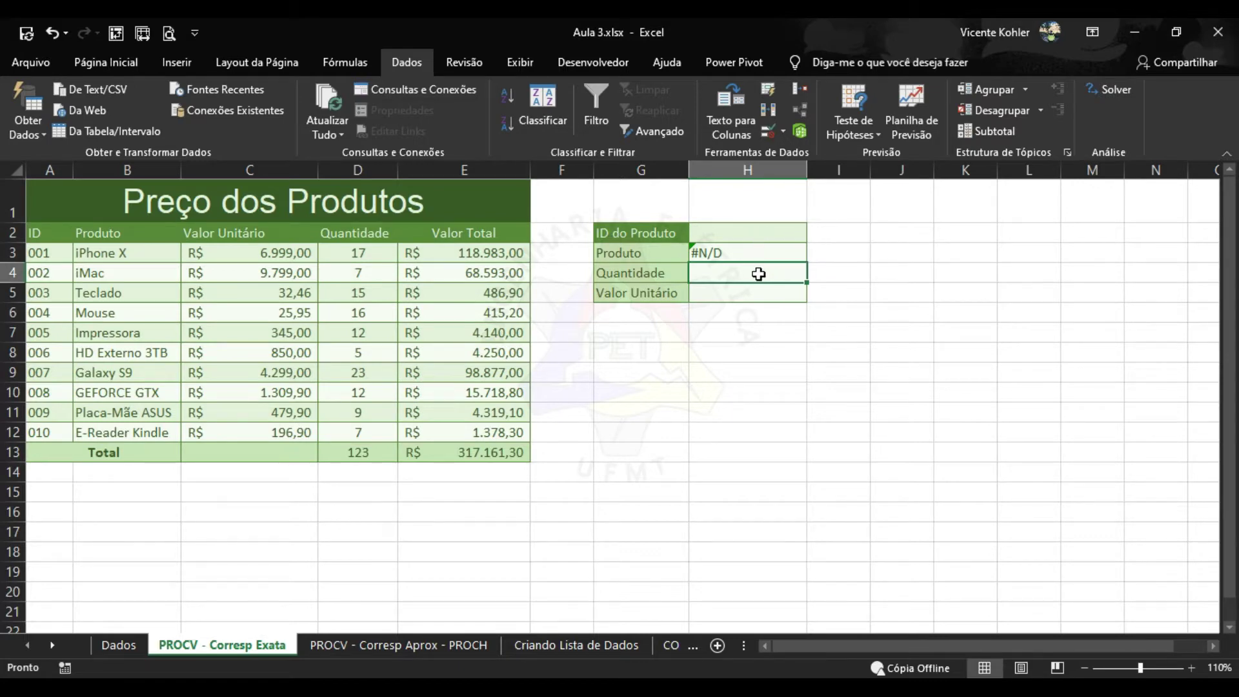
# Enter the exact-match formula =PROCV(H2;A3:E12;4;FALSO) in H4 to look up the Quantidade
pyautogui.write('=procv')
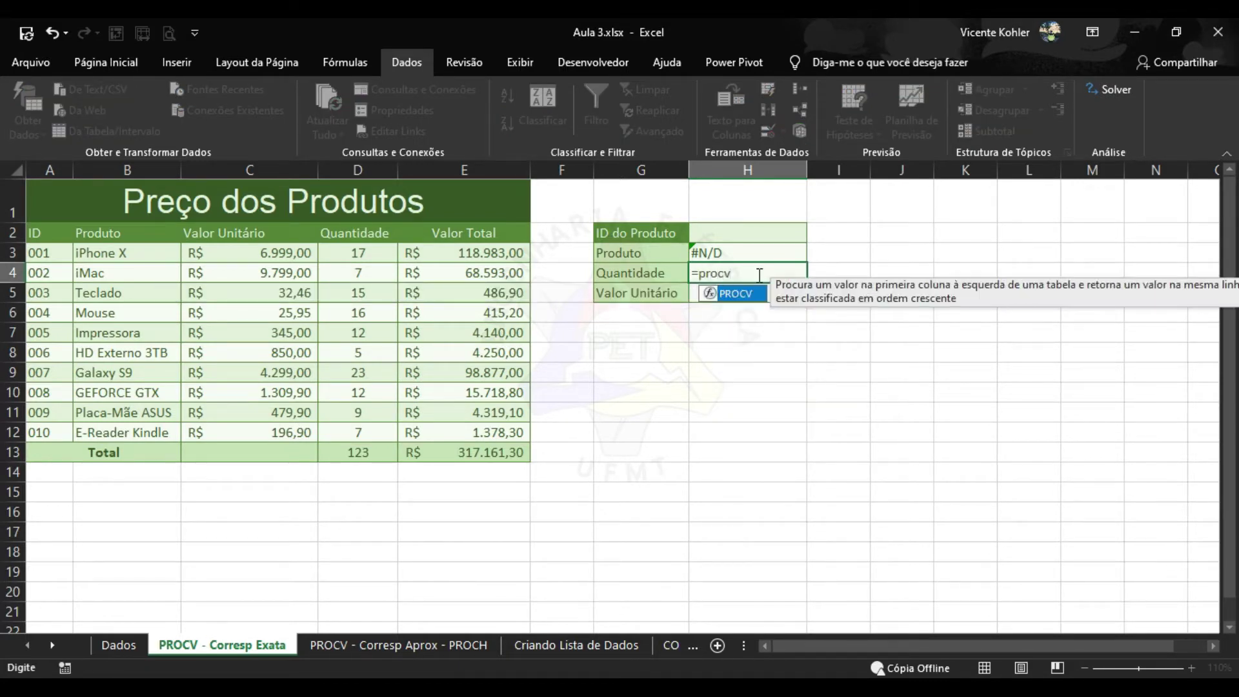
pyautogui.press('Tab')
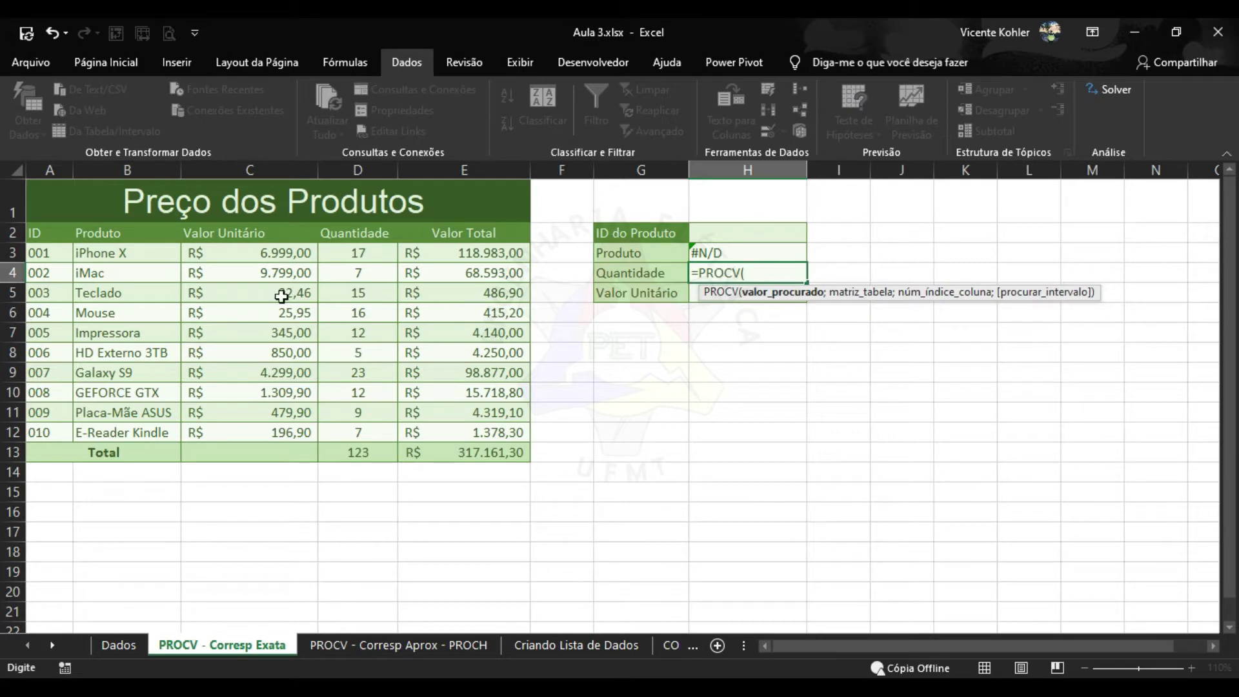
pyautogui.click(731, 230)
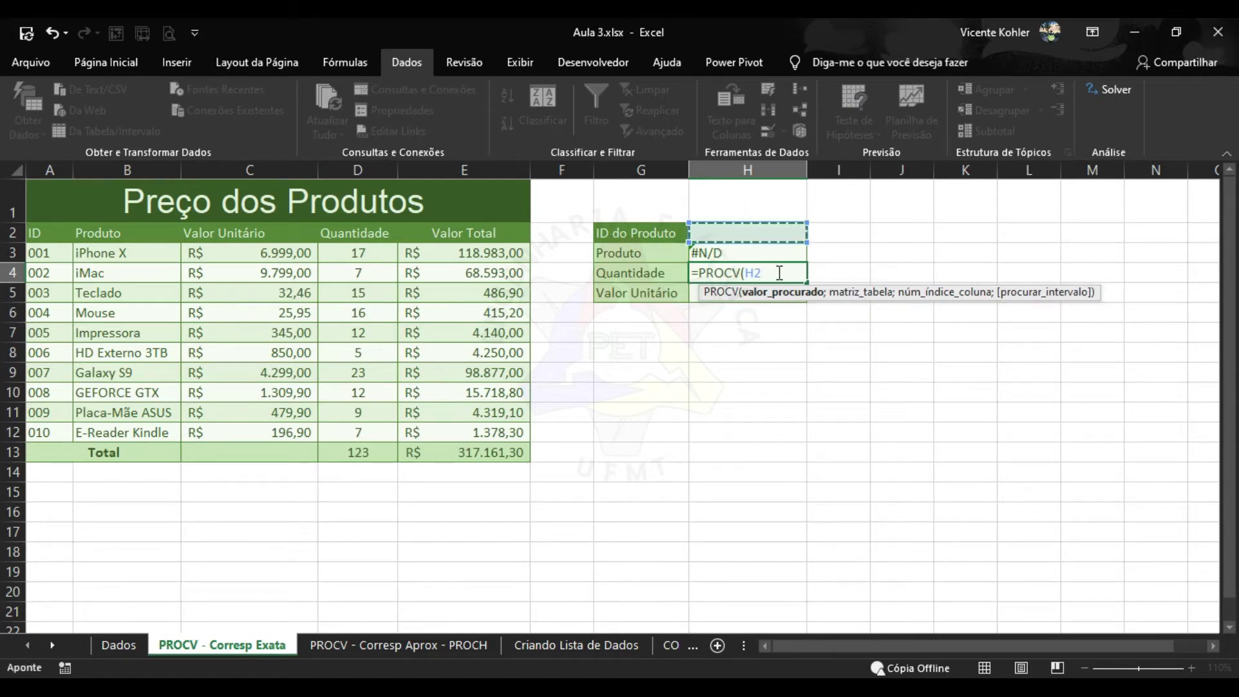
pyautogui.write(';')
pyautogui.moveTo(58, 262); pyautogui.dragTo(458, 430)
pyautogui.write(';')
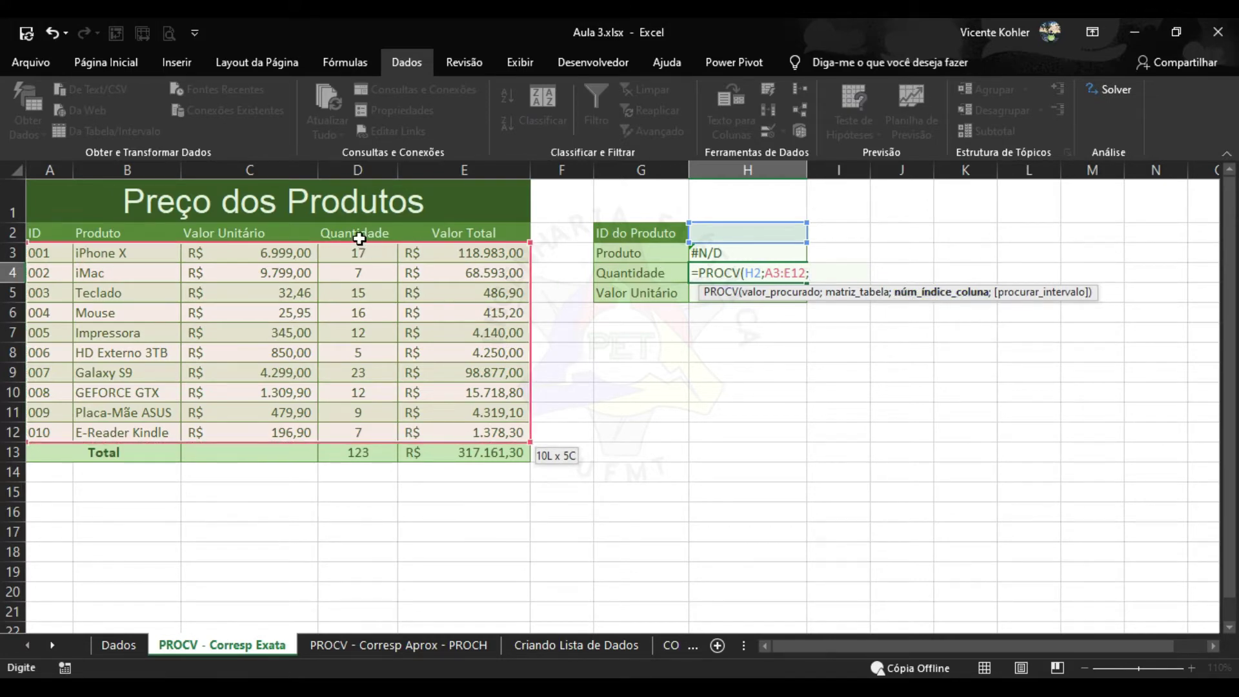
pyautogui.write('4;')
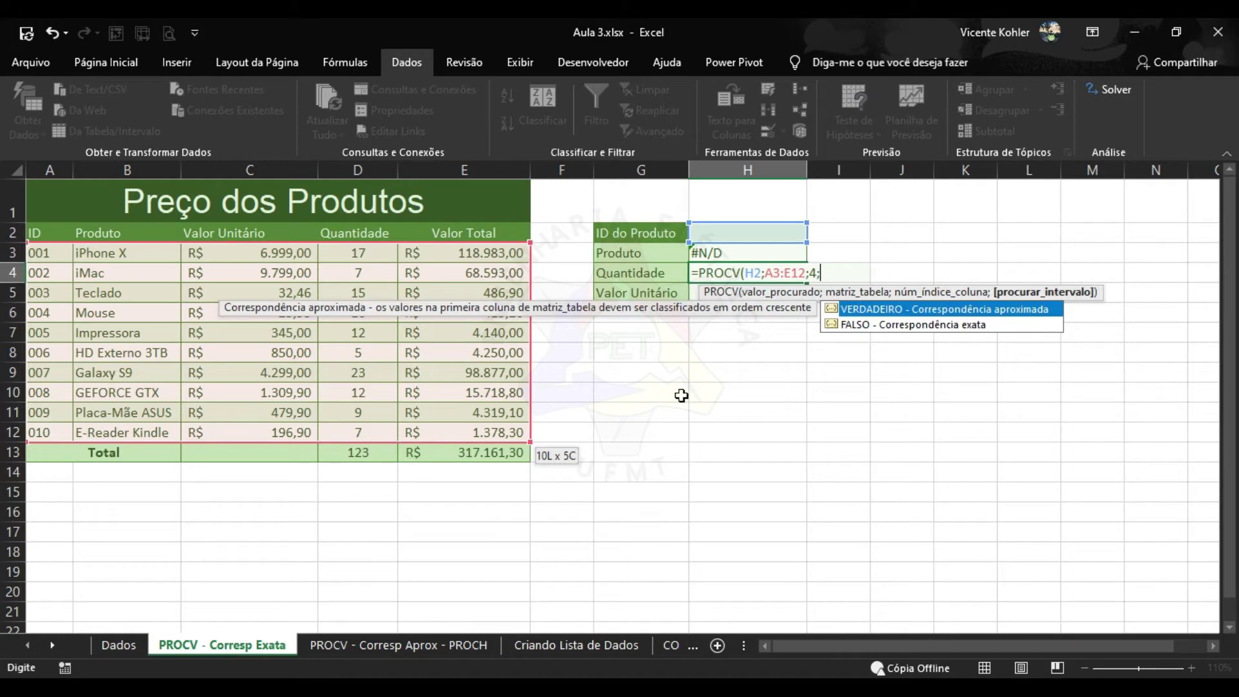
pyautogui.doubleClick(920, 325)
pyautogui.press('Return')
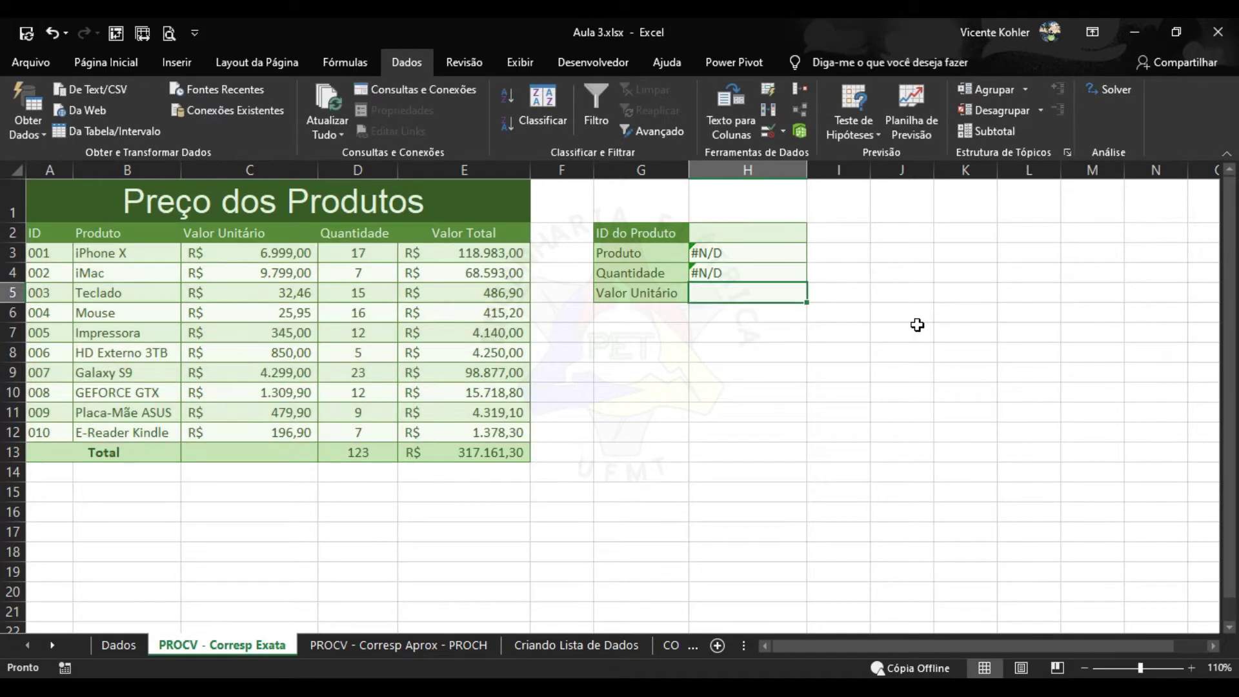
# Enter the exact-match formula =PROCV(H2;A3:E12;3;FALSO) in H5 to look up the Valor Unitário
pyautogui.doubleClick(754, 254)
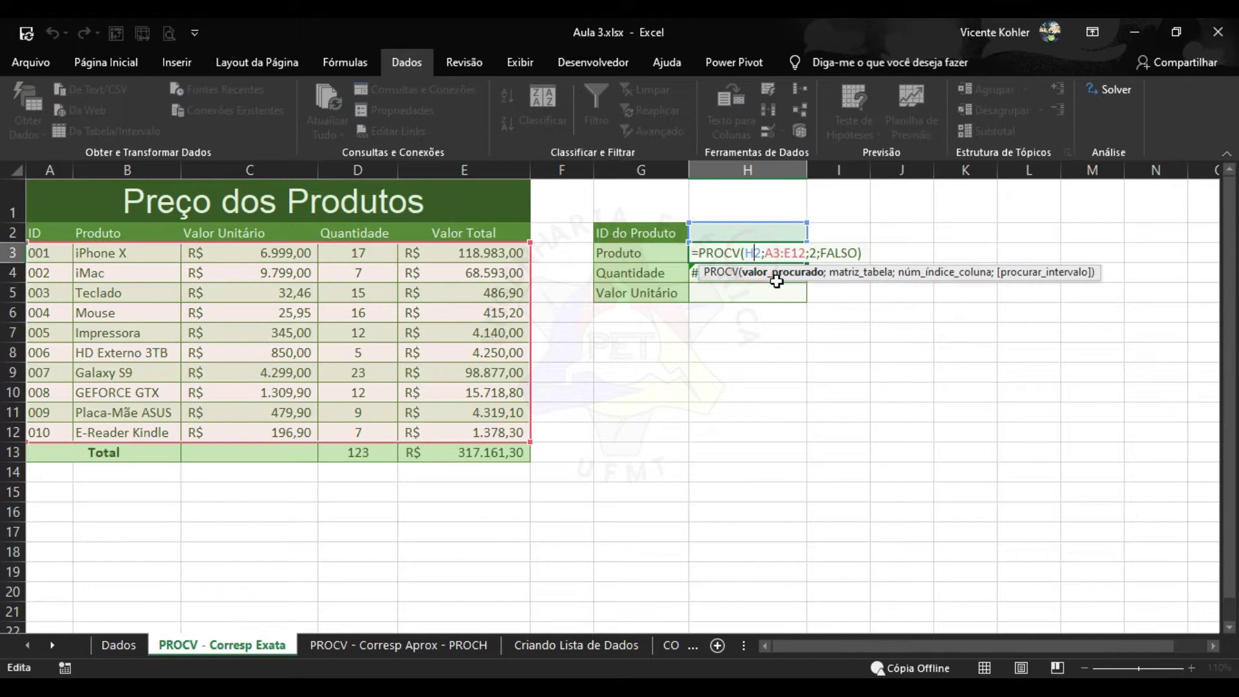
pyautogui.click(717, 299)
pyautogui.write('=procv')
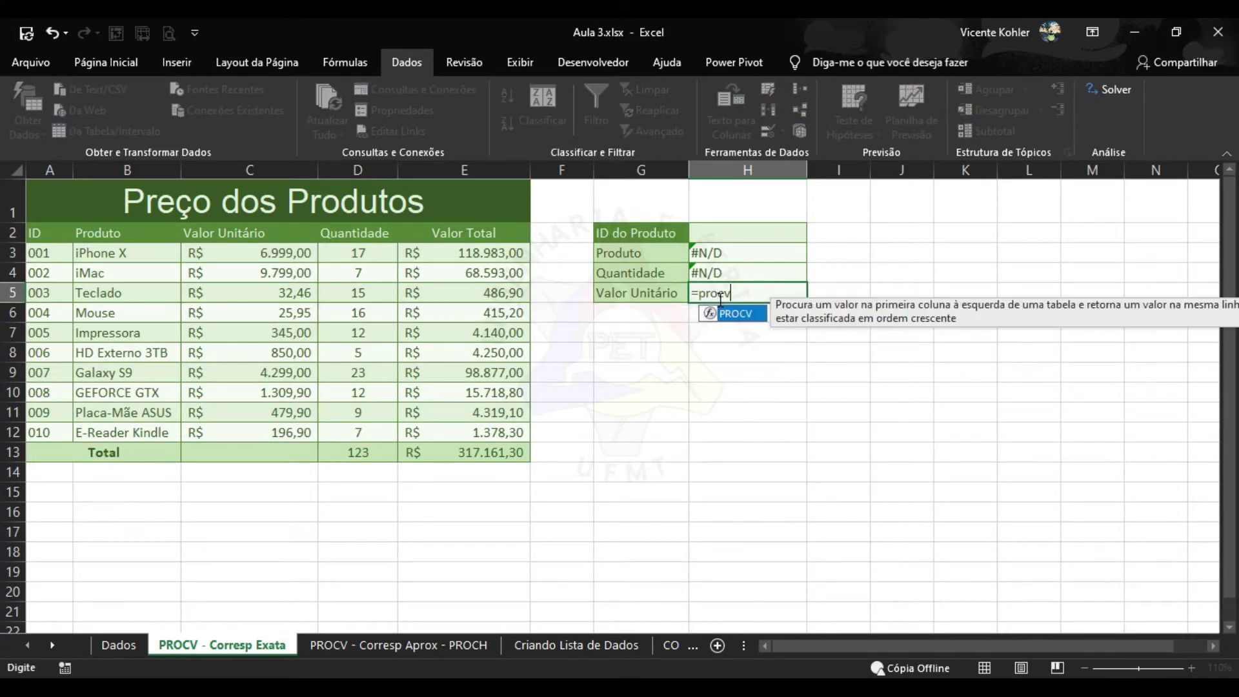
pyautogui.press('Tab')
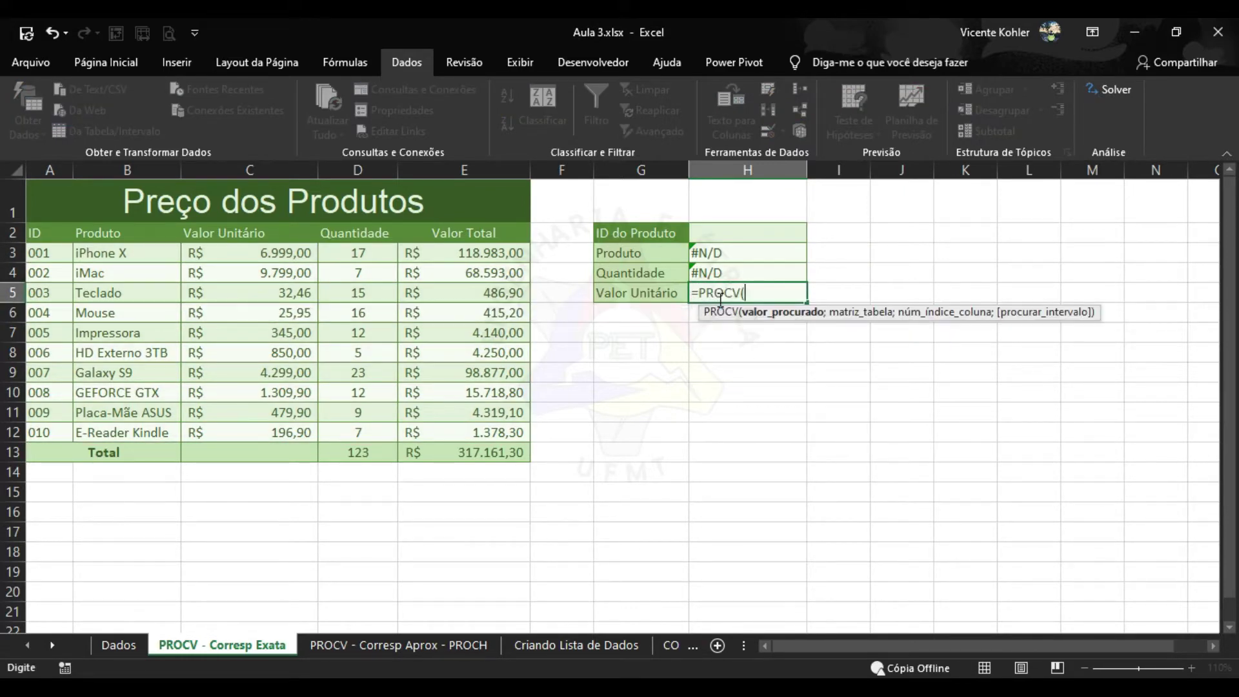
pyautogui.click(747, 231)
pyautogui.write(';')
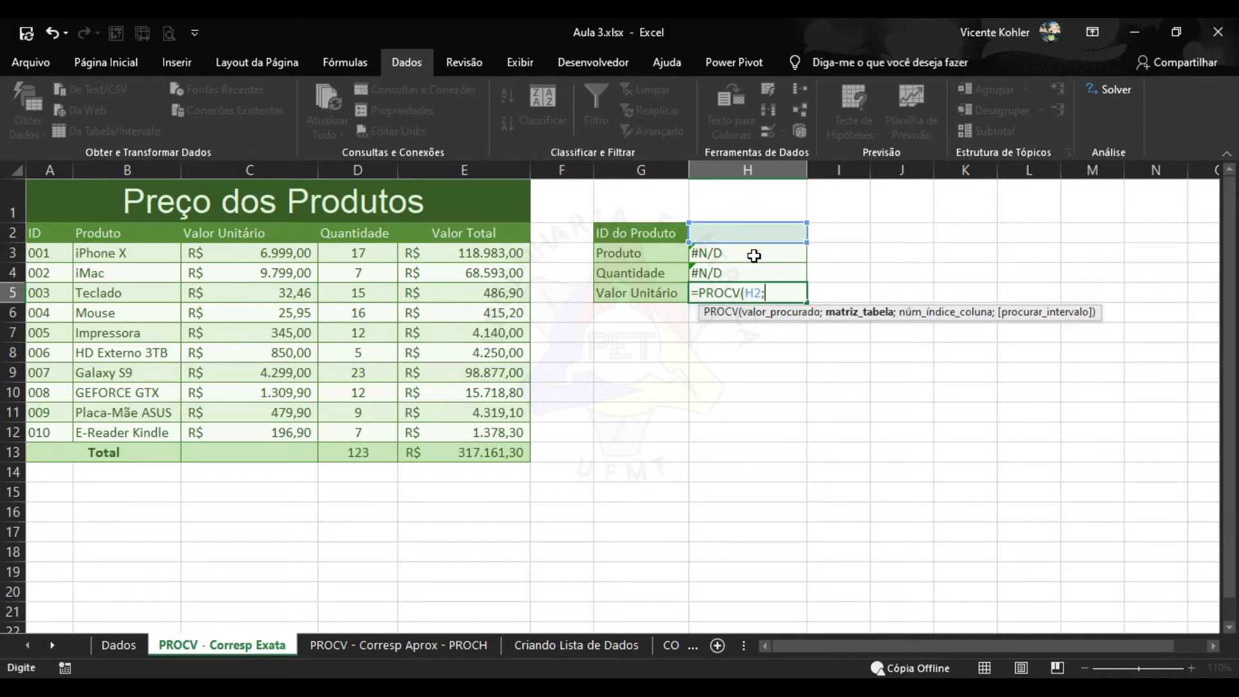
pyautogui.moveTo(55, 257); pyautogui.dragTo(485, 428)
pyautogui.write(';')
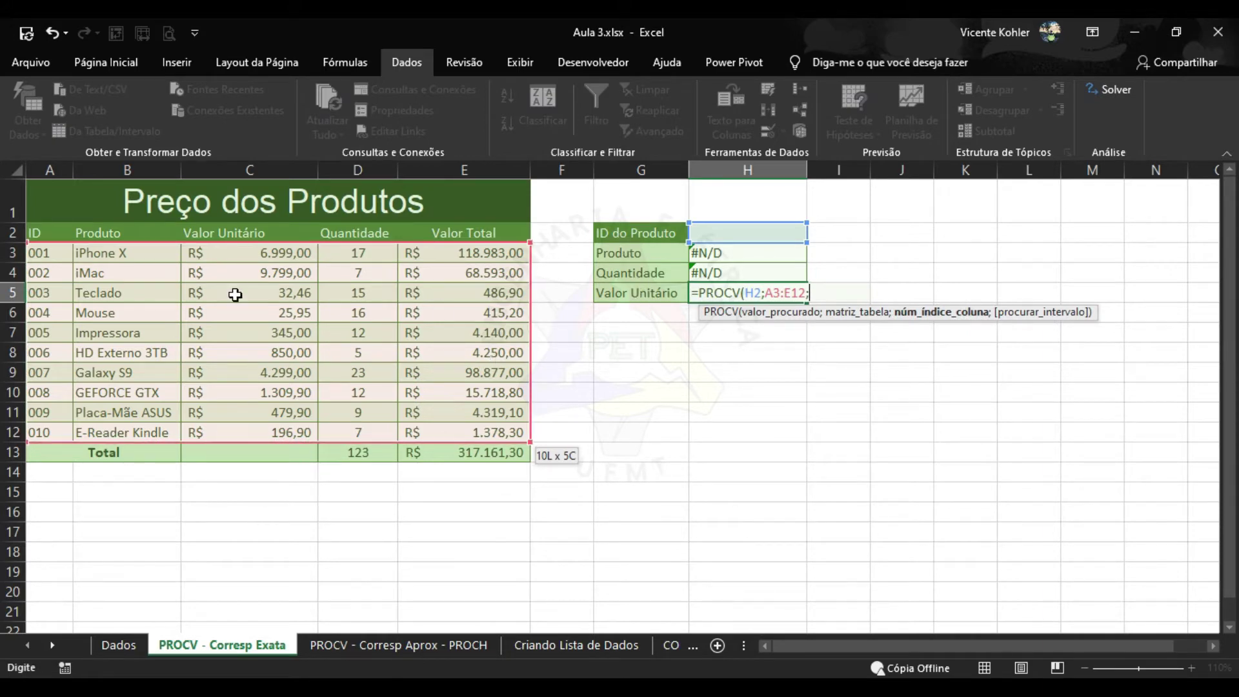
pyautogui.write('3;')
pyautogui.press('Tab')
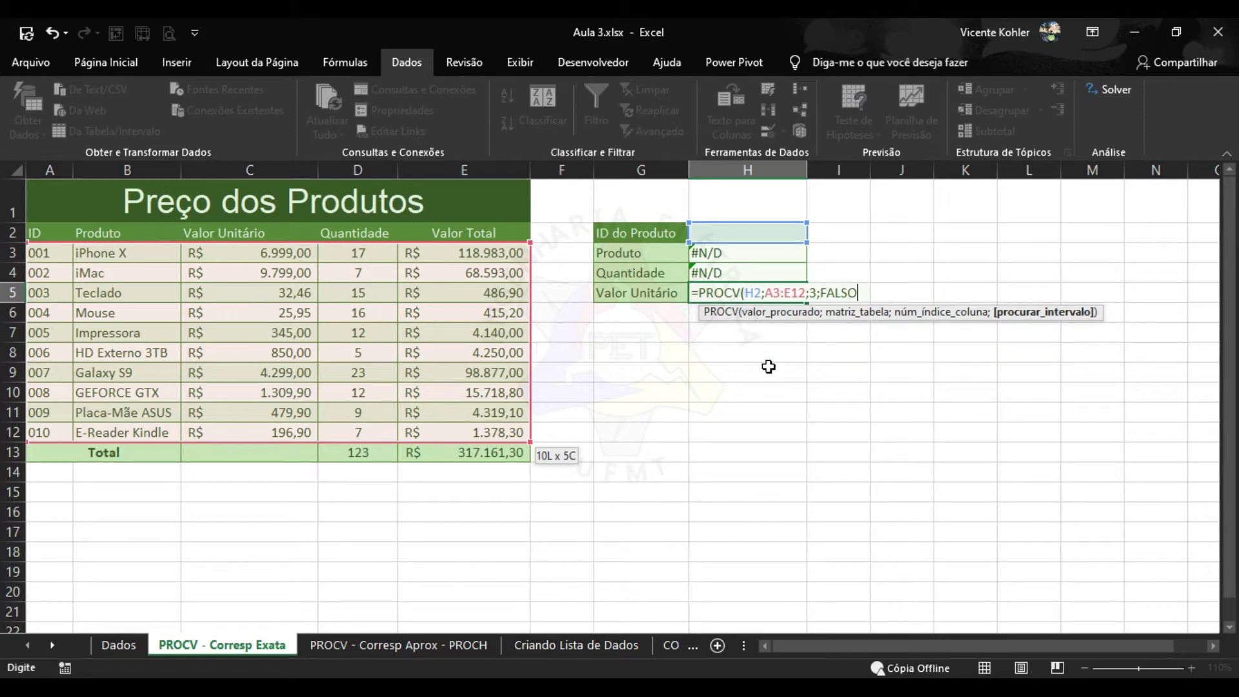
pyautogui.write(')')
pyautogui.press('Return')
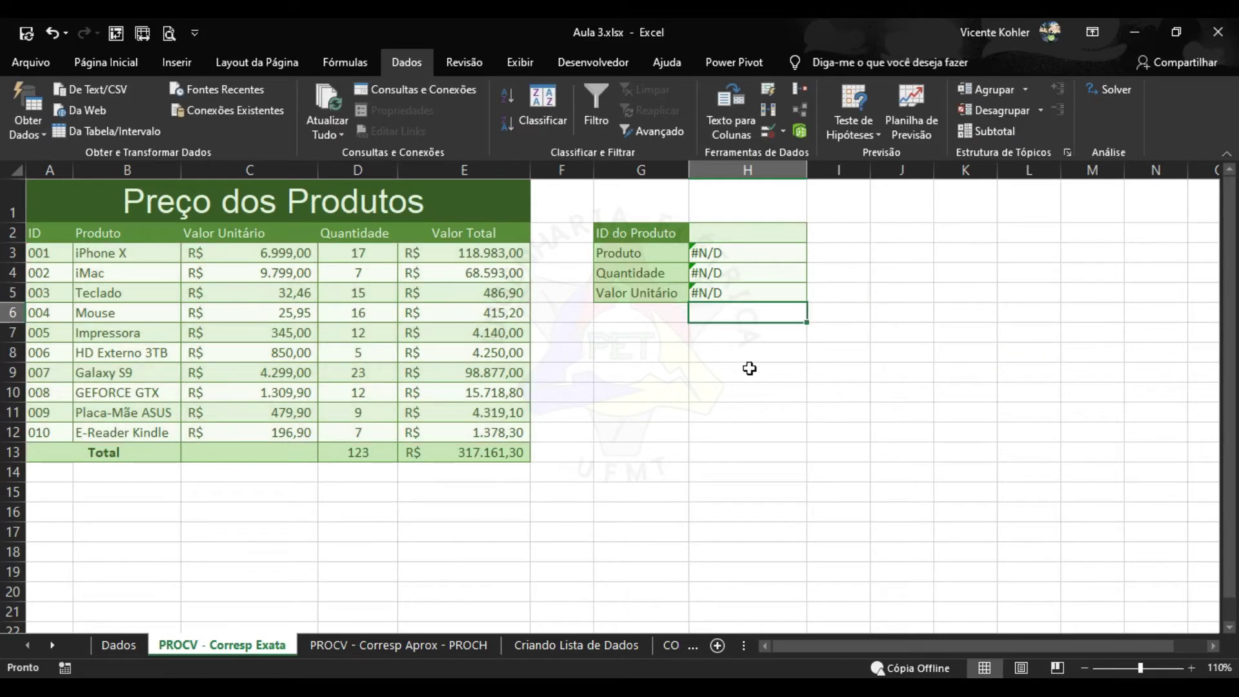
# Wrap the Produto lookup in H3 with SEERRO so it returns "-" on an error: =SEERRO(PROCV(H2;A3:E12;2;FALSO);"-")
pyautogui.click(759, 229)
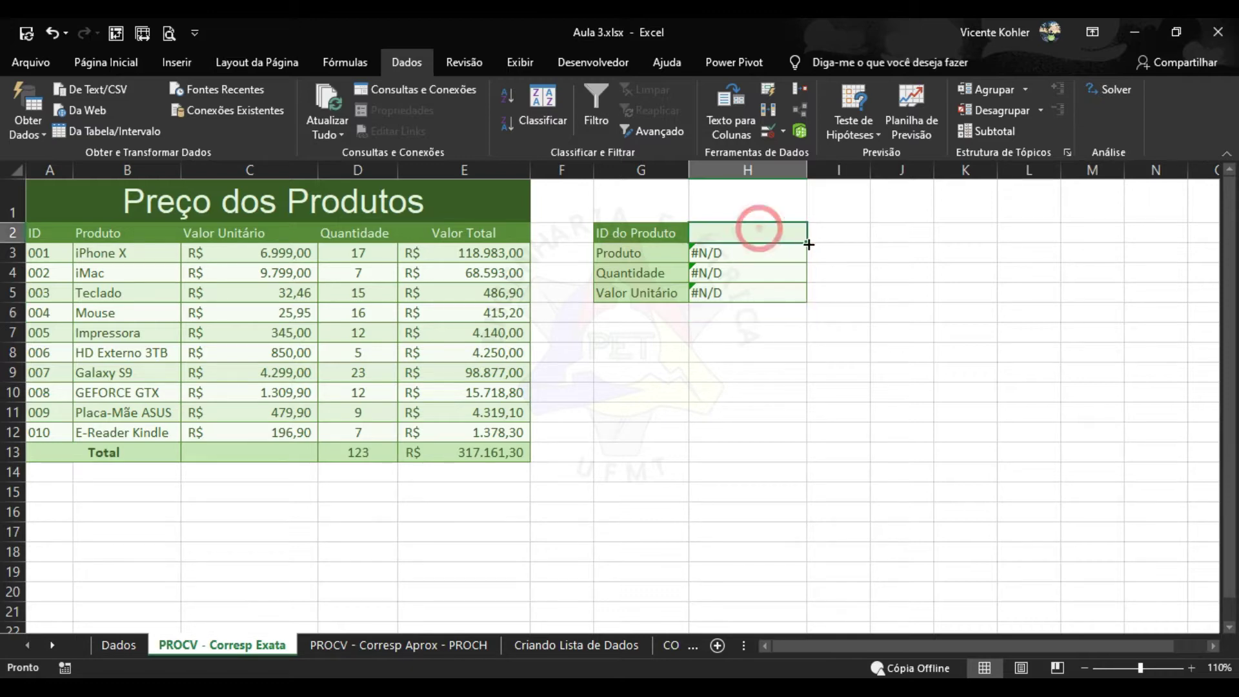
pyautogui.click(750, 255)
pyautogui.doubleClick(750, 255)
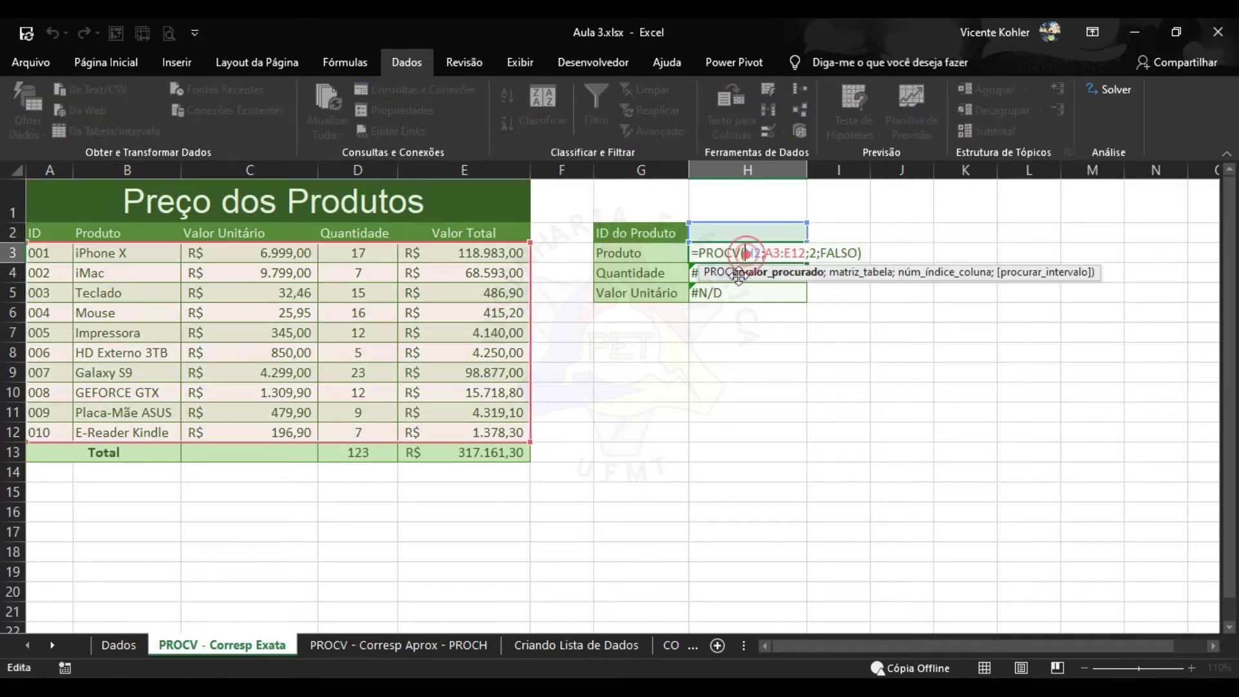
pyautogui.click(705, 253)
pyautogui.write('seer')
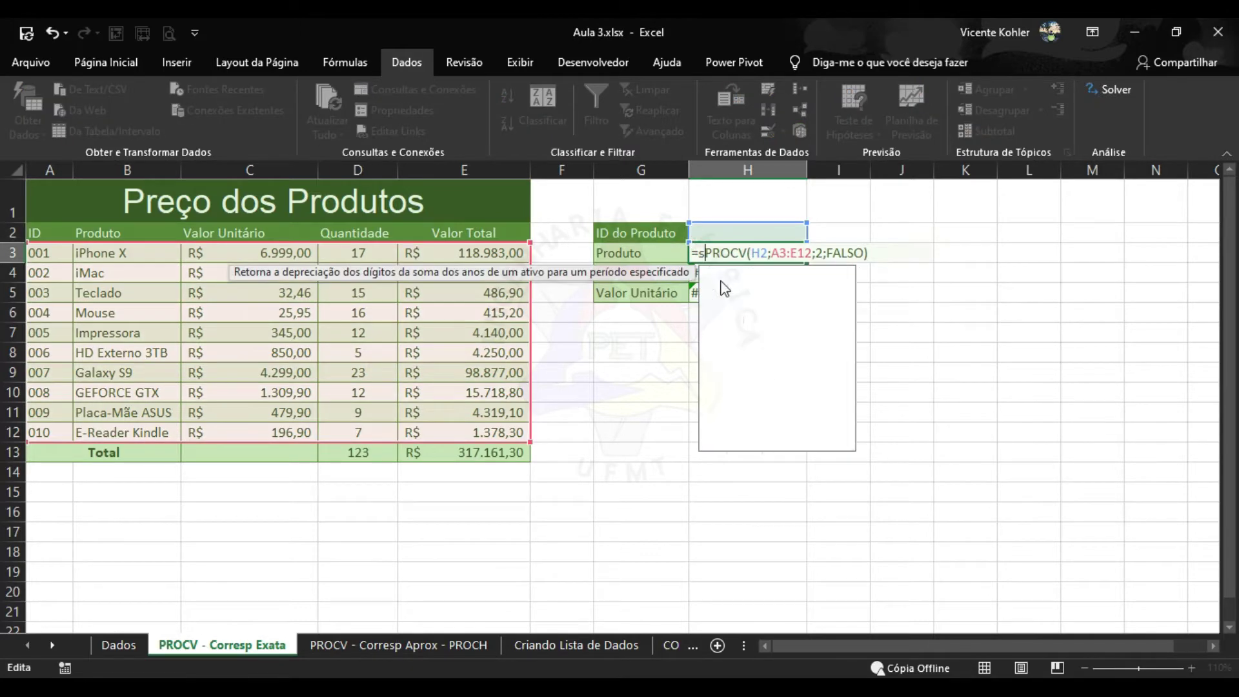
pyautogui.write('o(')
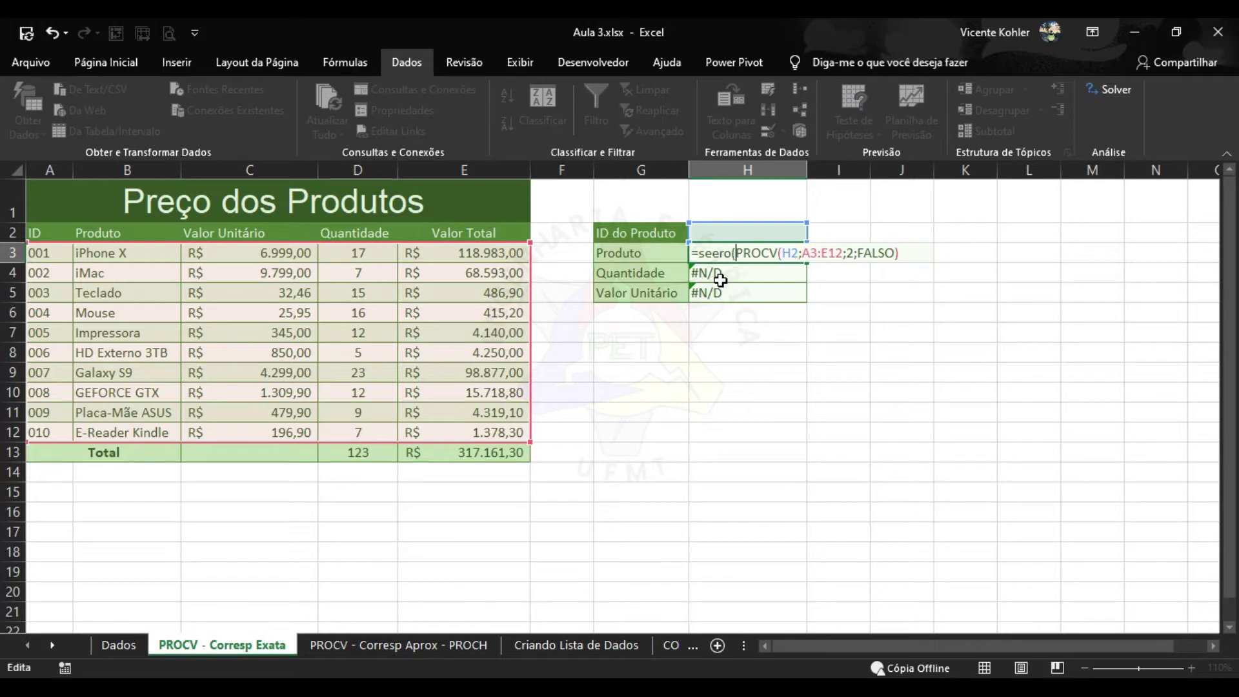
pyautogui.press('BackSpace')
pyautogui.press('BackSpace')
pyautogui.press('BackSpace')
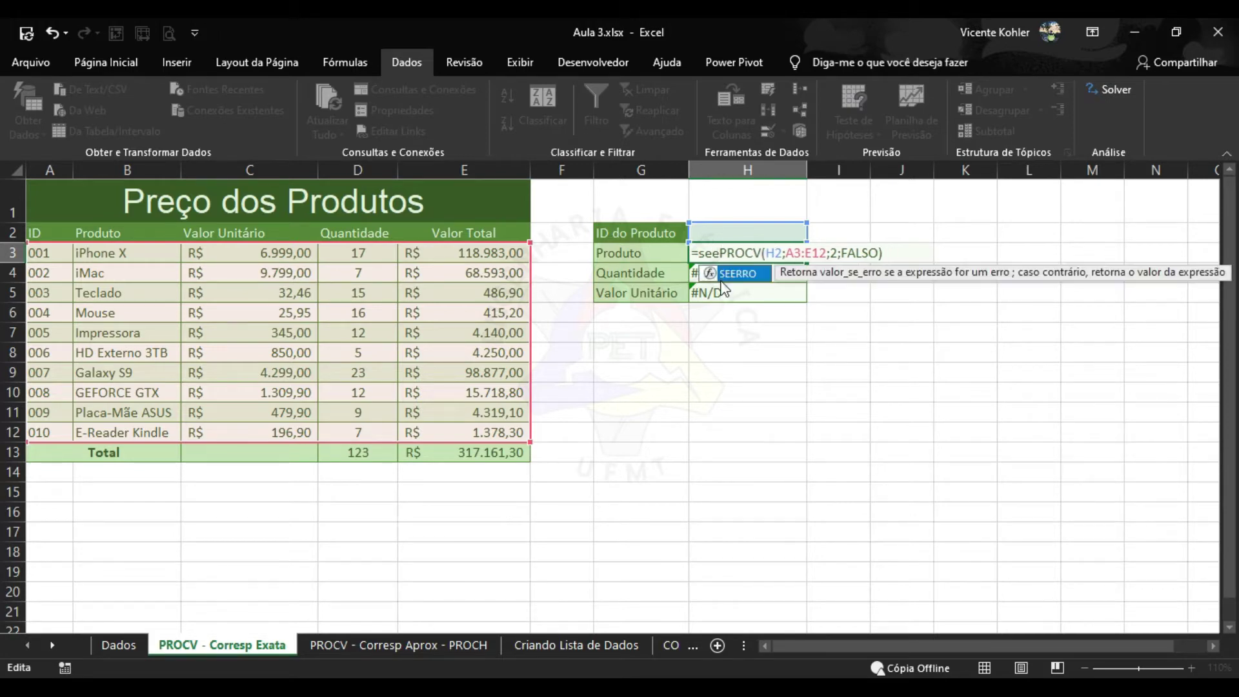
pyautogui.doubleClick(720, 277)
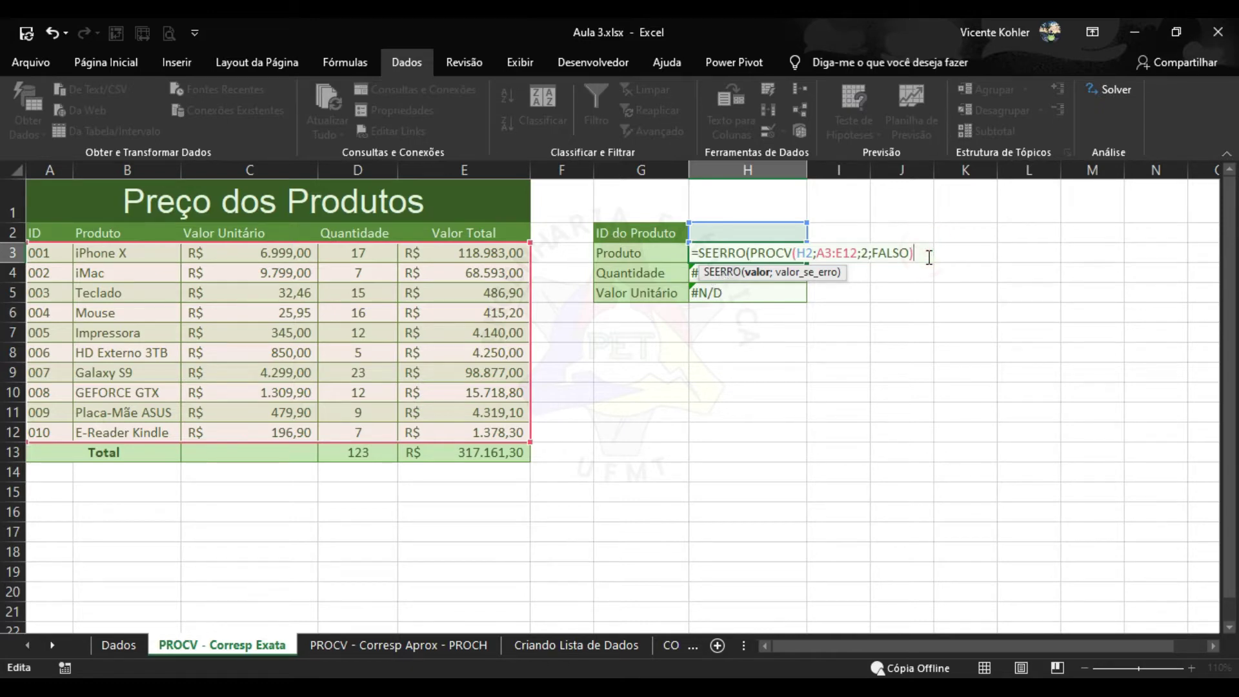
pyautogui.write(';')
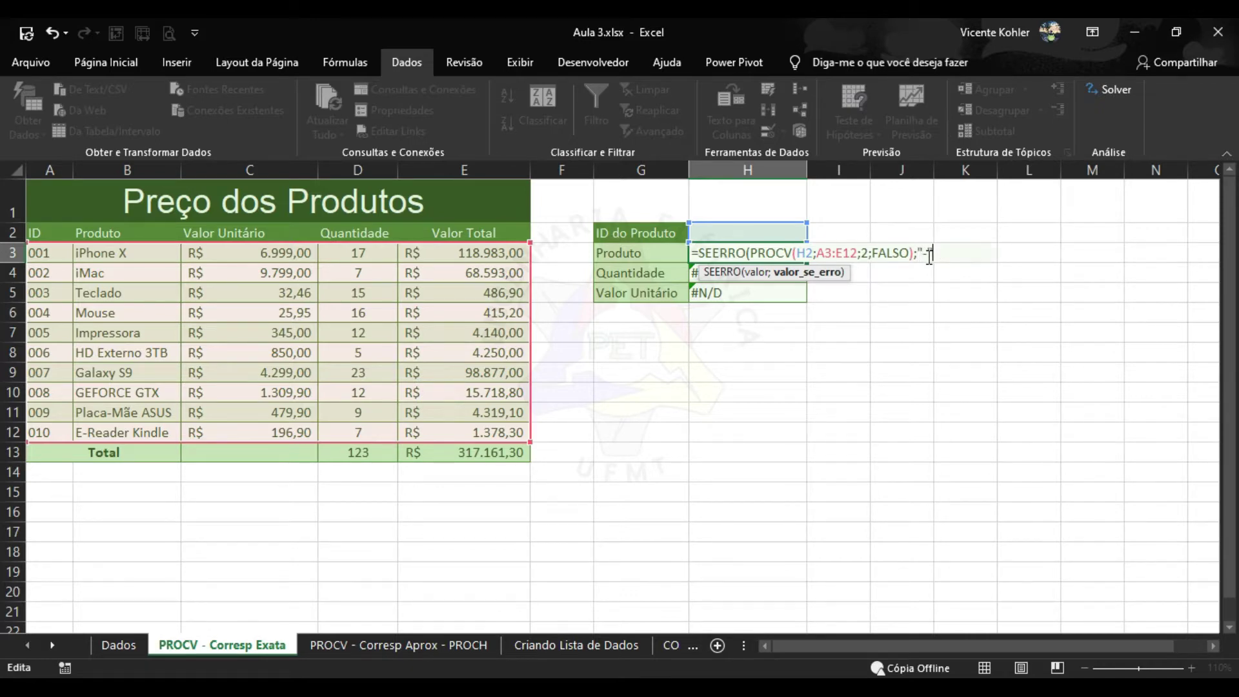
pyautogui.press('Return')
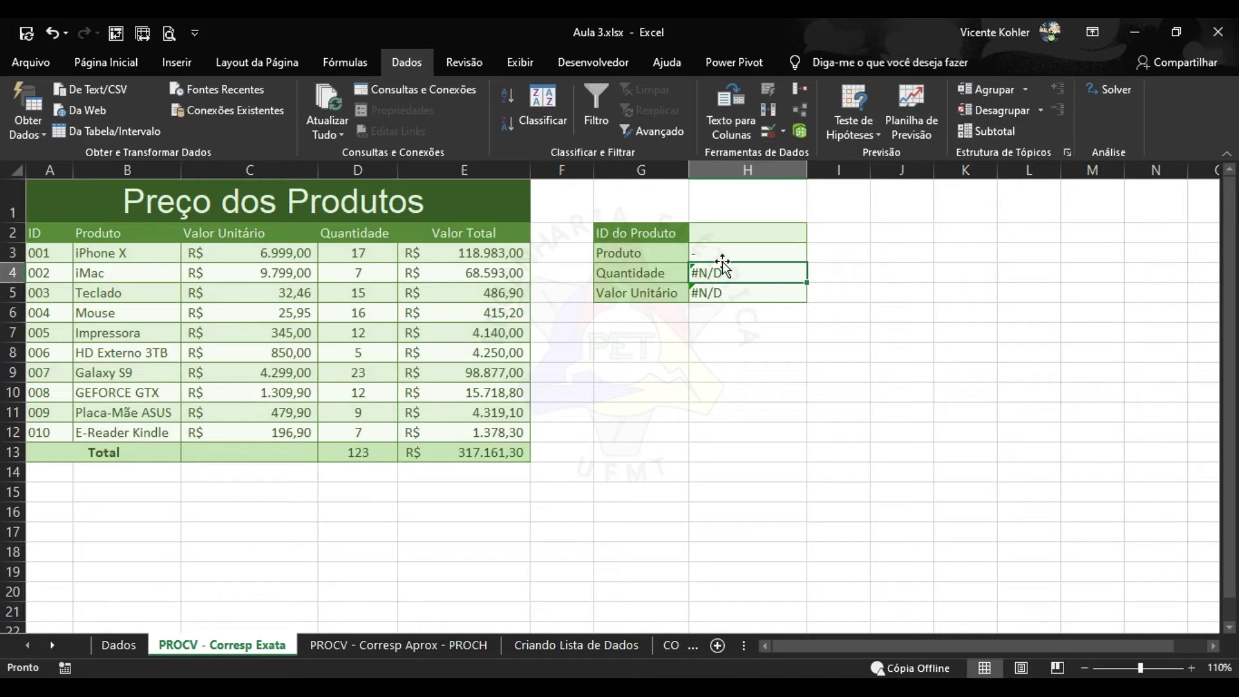
# Wrap the Quantidade lookup in H4 with SEERRO, returning "-" on an error: =SEERRO(PROCV(H2;A3:E12;4;FALSO);"-")
pyautogui.doubleClick(794, 272)
pyautogui.click(700, 273)
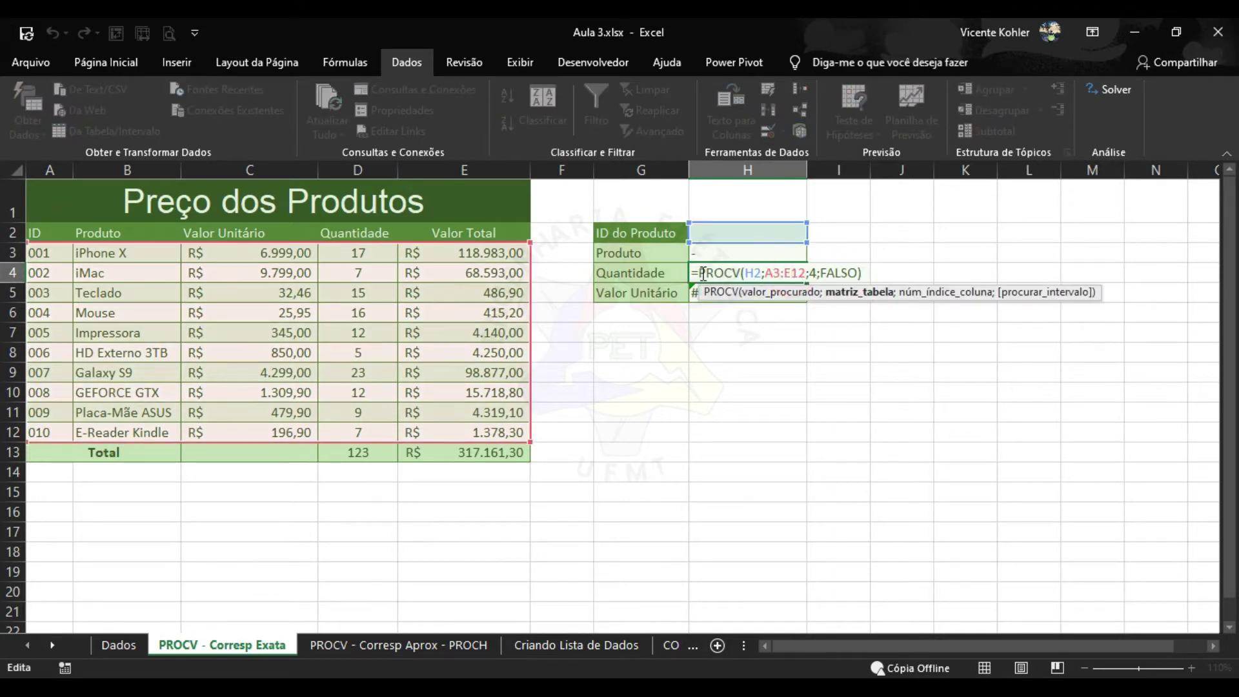
pyautogui.press('capslock')
pyautogui.write('SEE')
pyautogui.press('Tab')
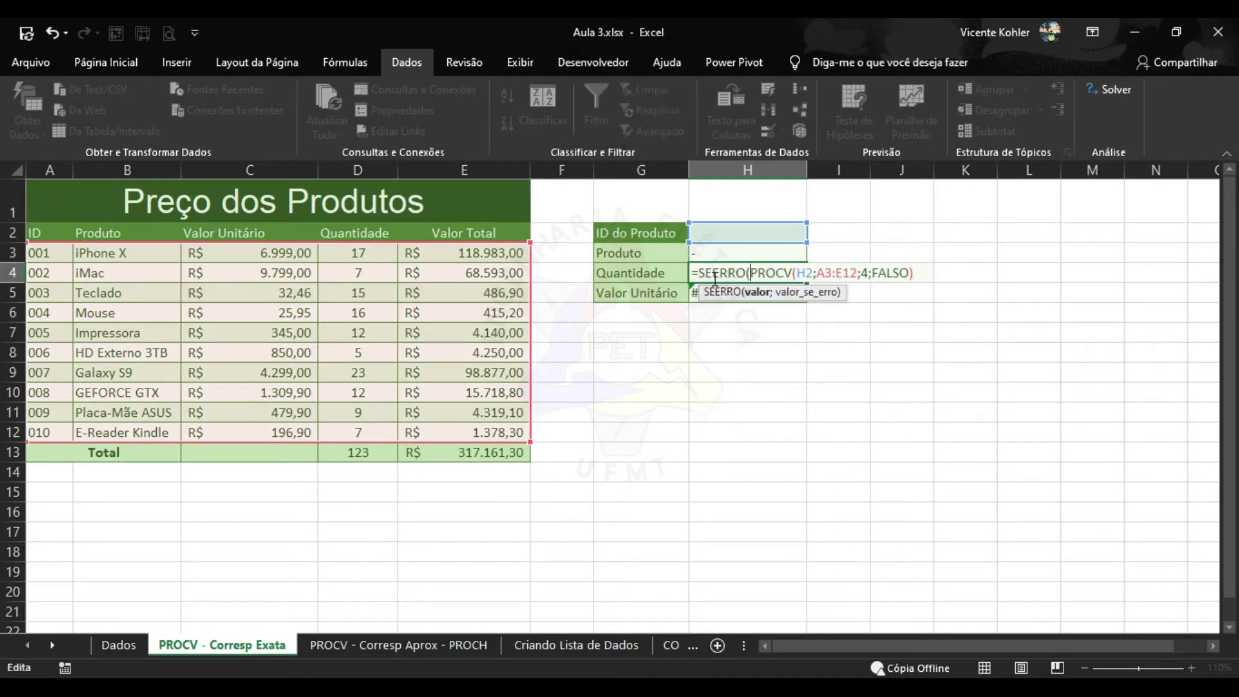
pyautogui.click(916, 274)
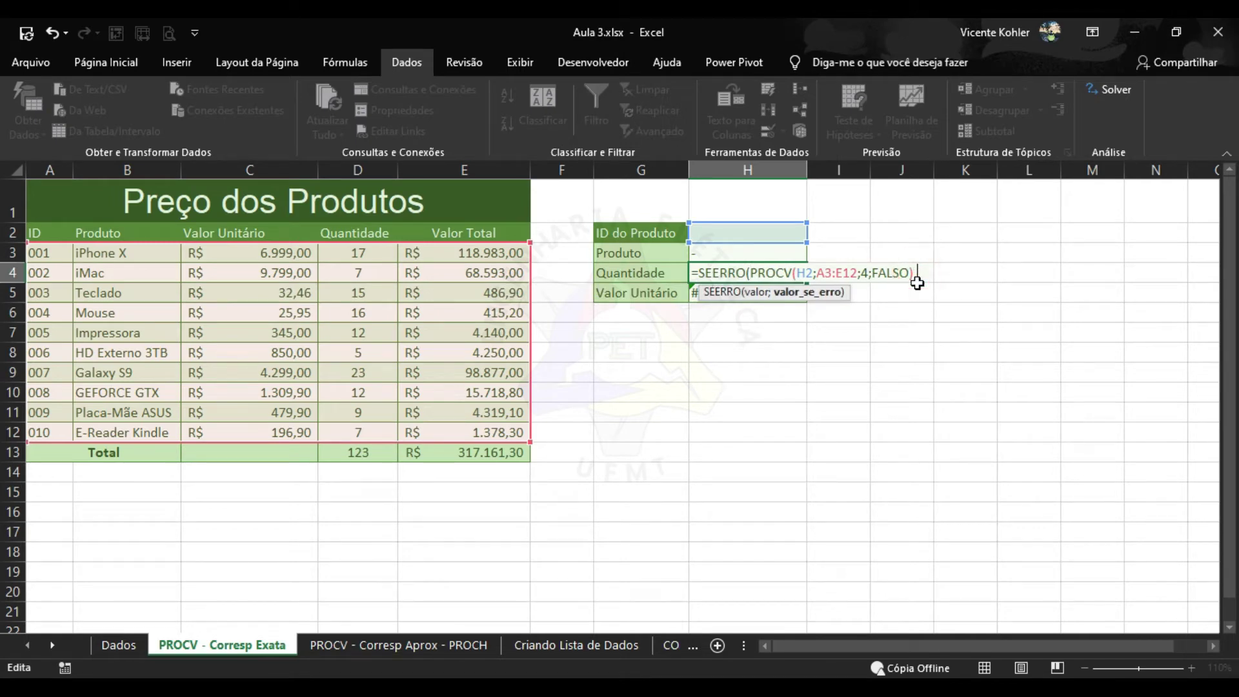
pyautogui.write(';"-")')
pyautogui.press('Return')
# Wrap the Valor Unitário lookup in H5 with SEERRO, returning "-" on an error: =SEERRO(PROCV(H2;A3:E12;3;FALSO);"-")
pyautogui.doubleClick(739, 289)
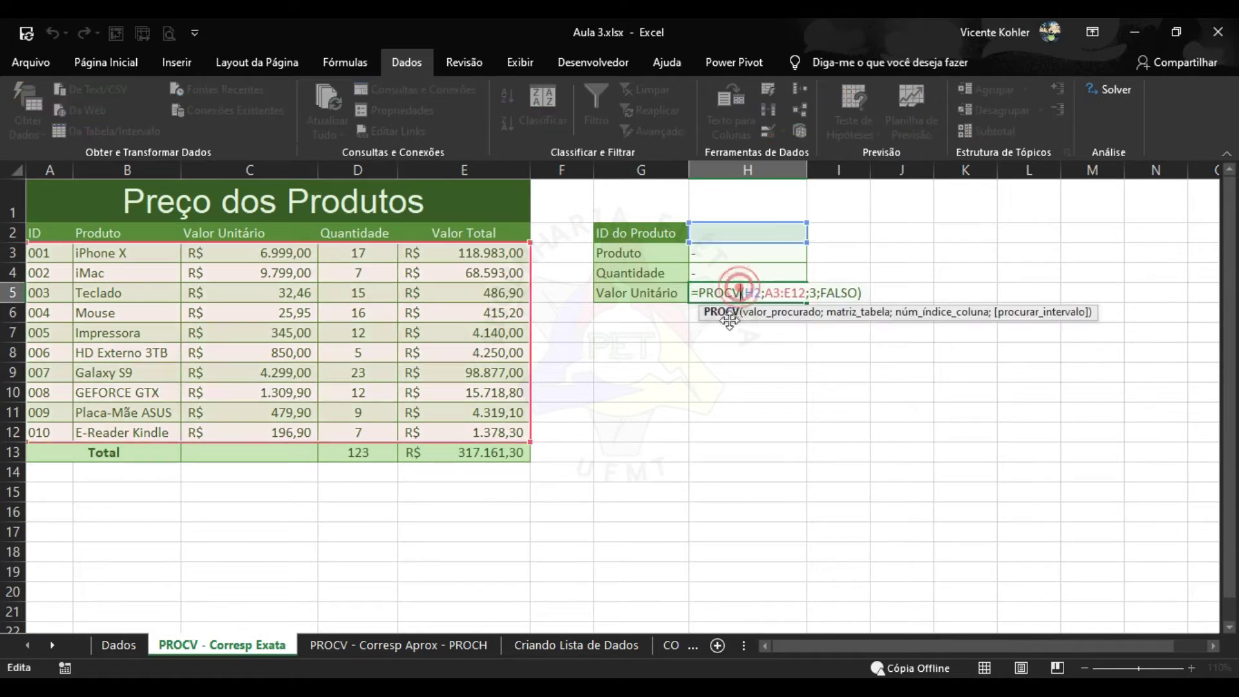
pyautogui.click(698, 292)
pyautogui.write('SEER')
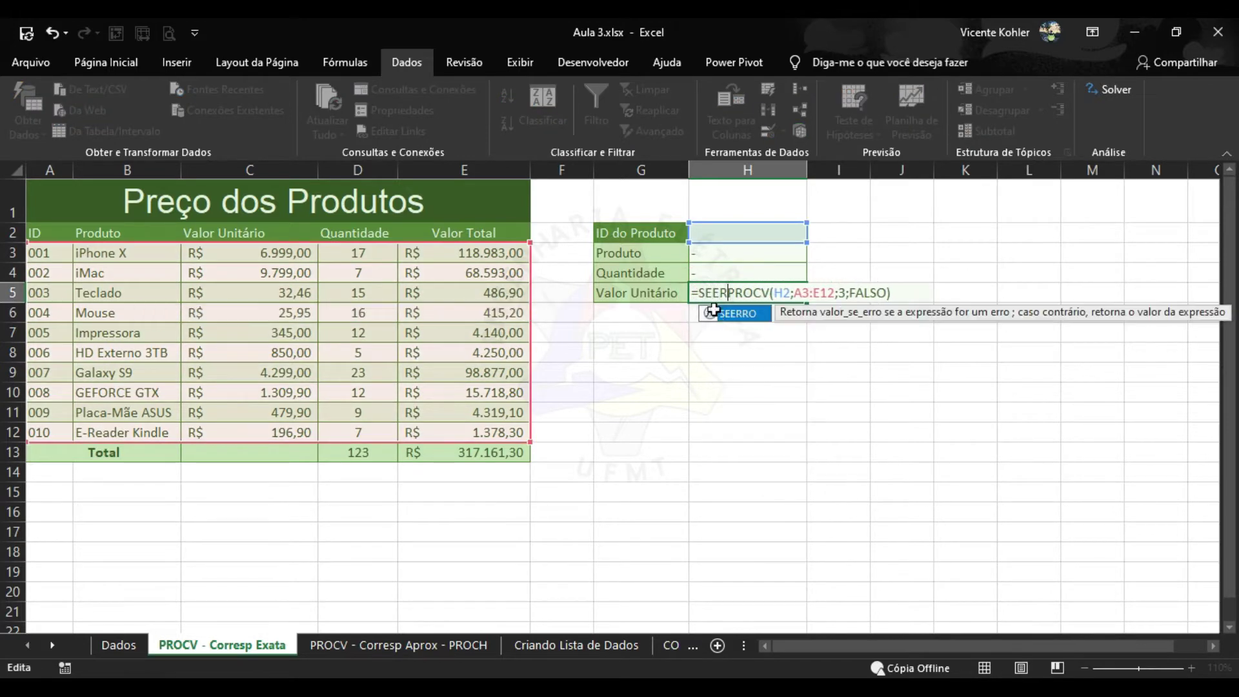
pyautogui.doubleClick(730, 313)
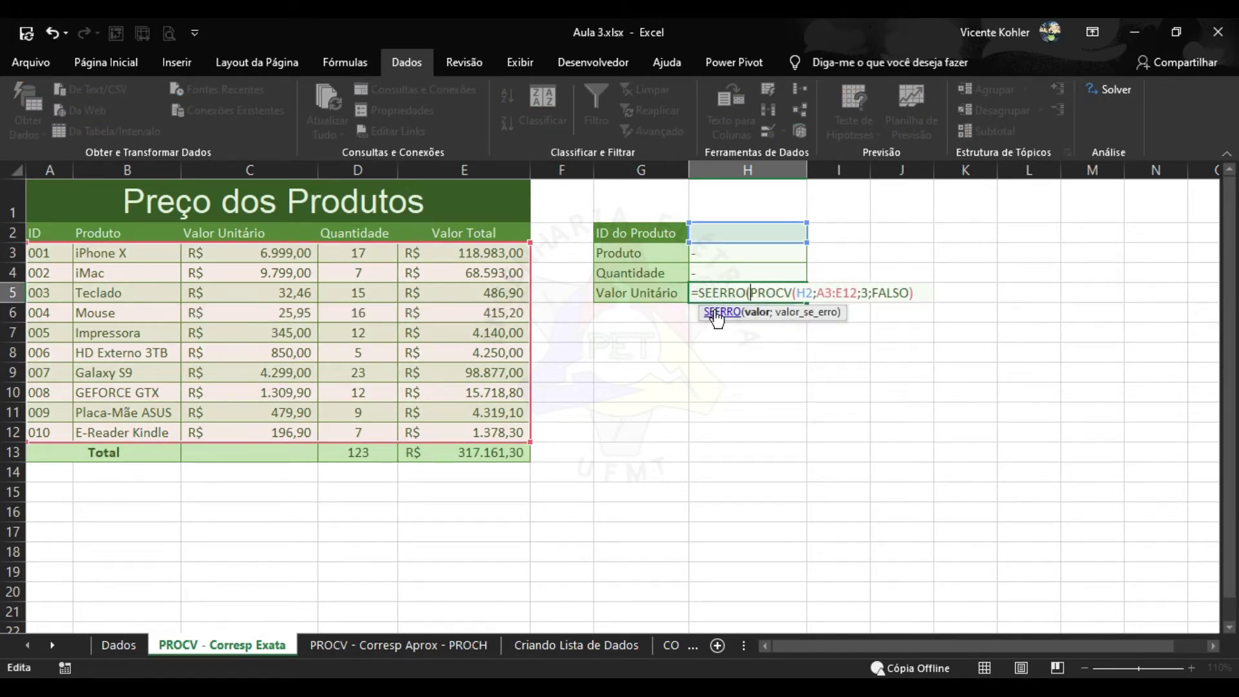
pyautogui.click(916, 294)
pyautogui.write(';"-')
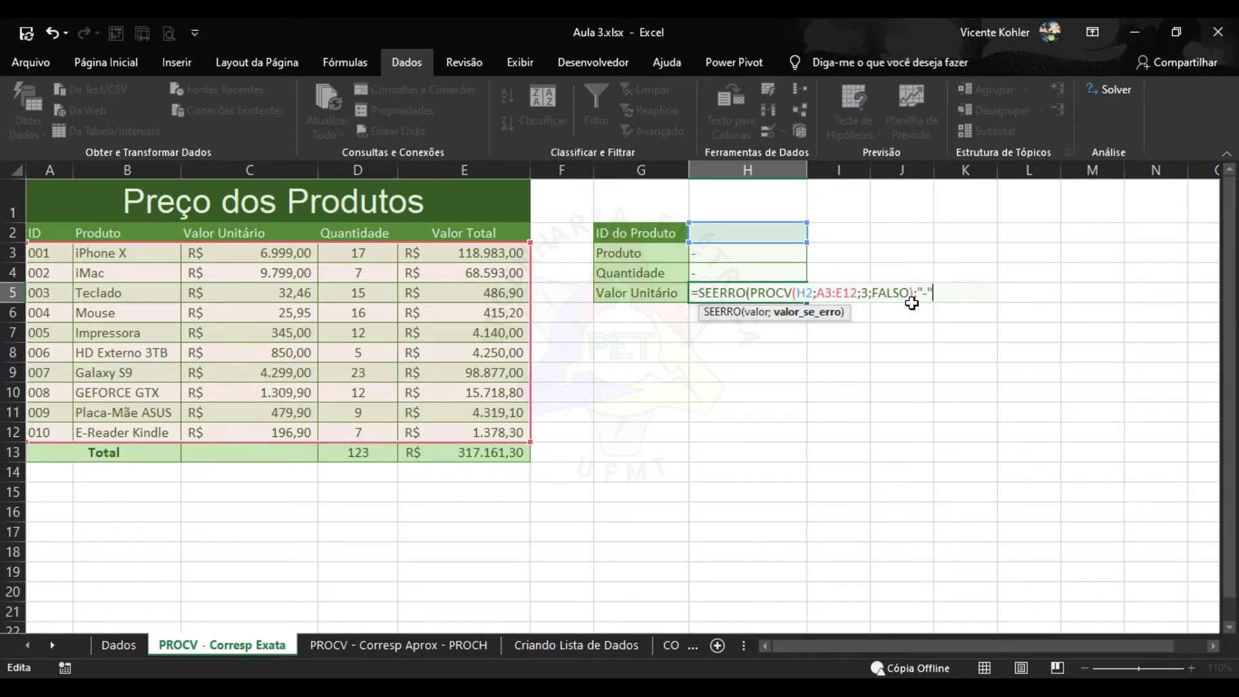
pyautogui.write('")')
pyautogui.press('Return')
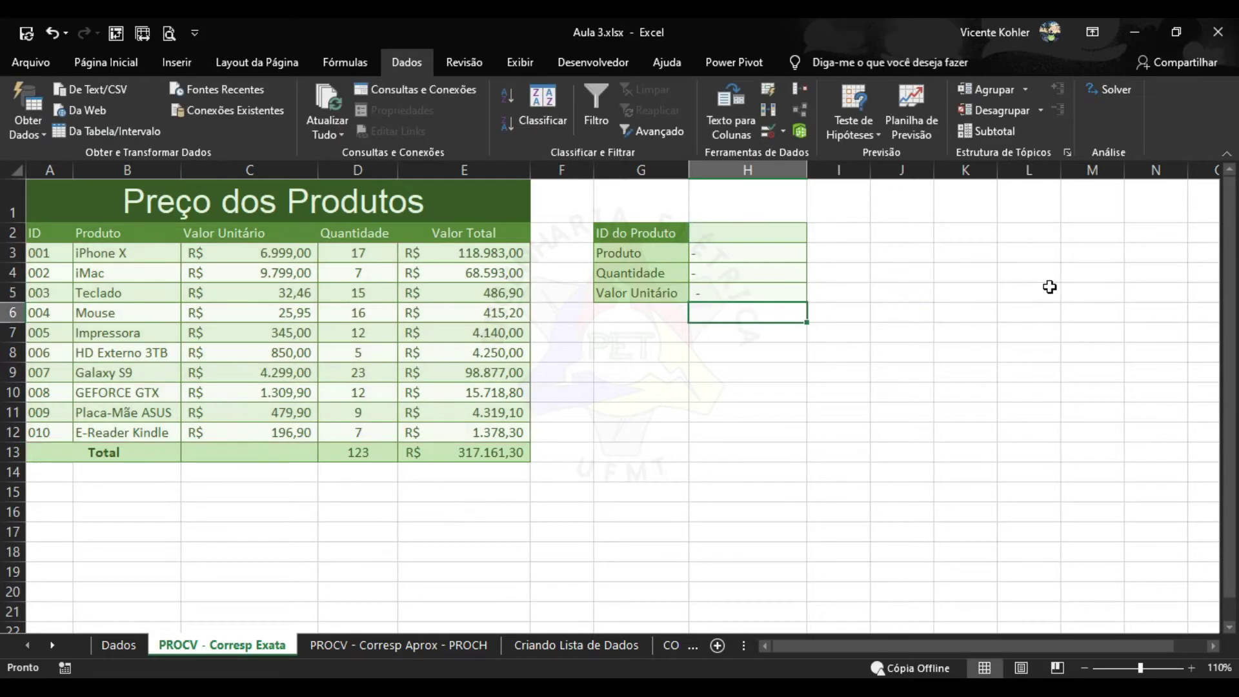
# Apply the Contábil number format to the Valor Unitário result in H5
pyautogui.click(758, 291)
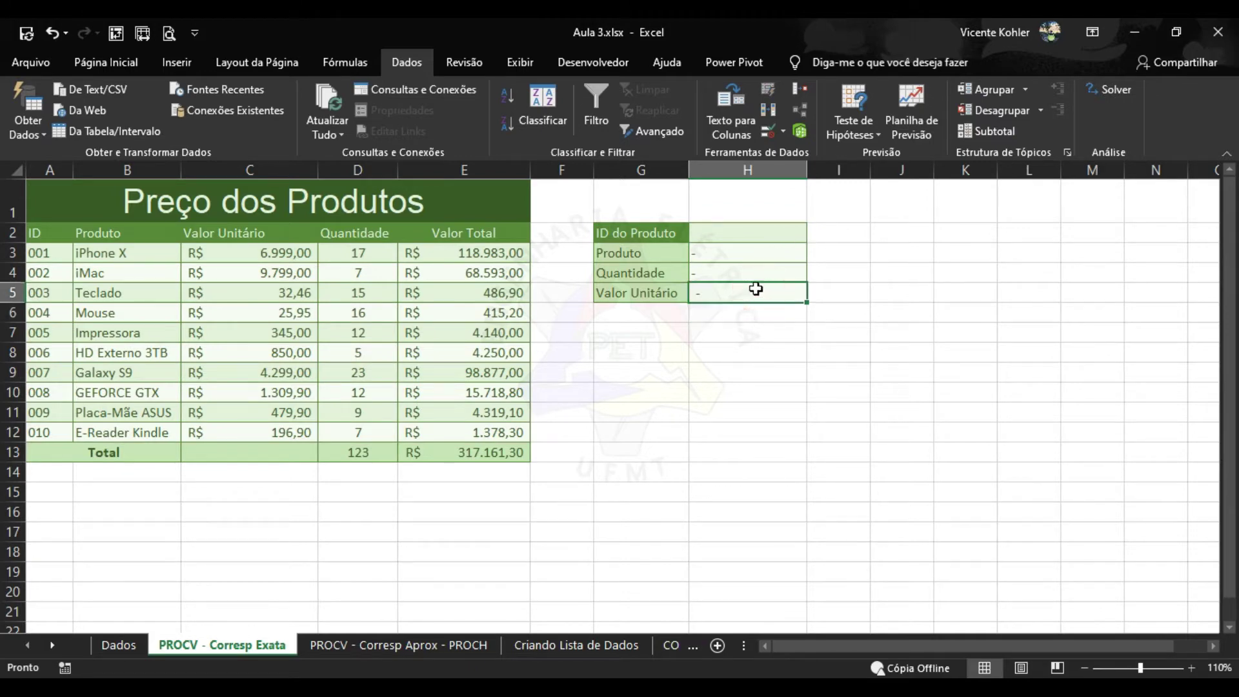
pyautogui.click(123, 61)
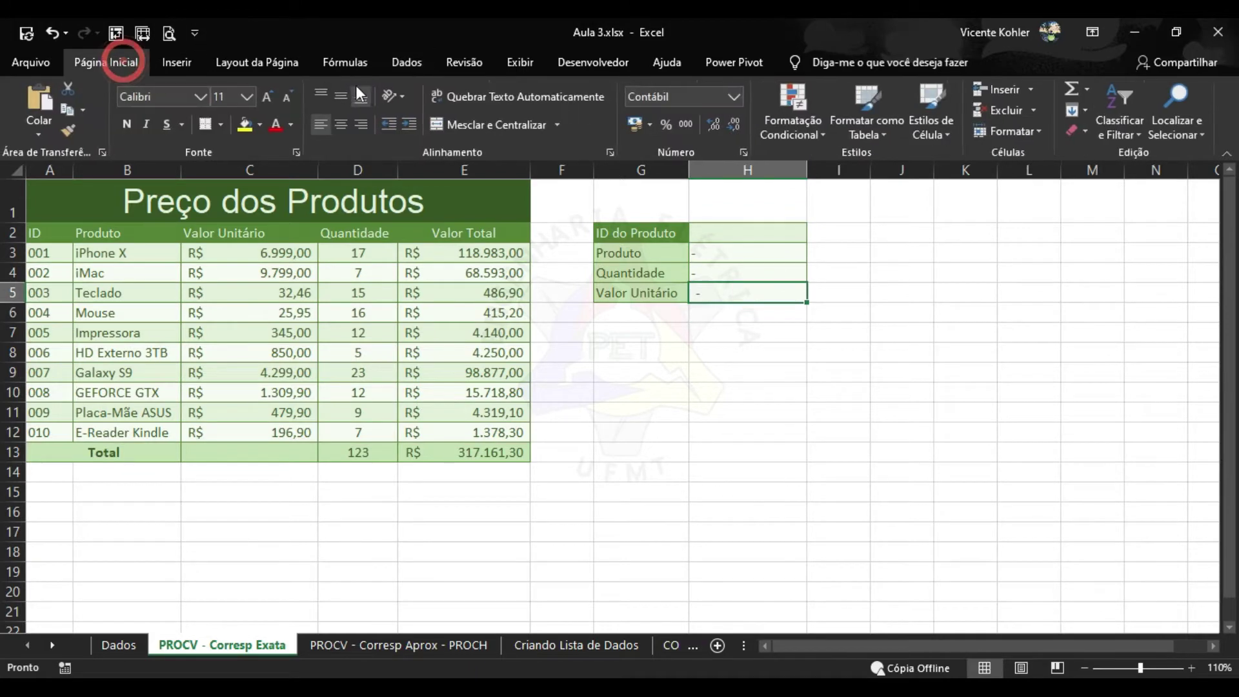
pyautogui.click(734, 97)
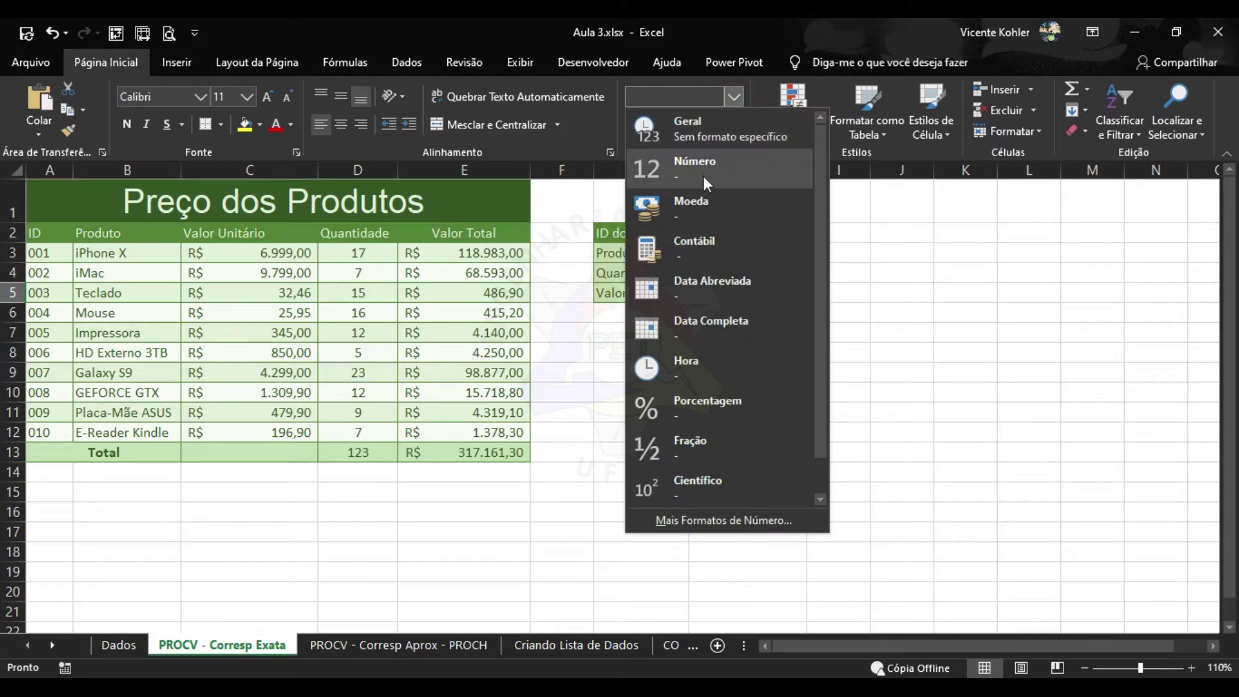
pyautogui.click(716, 236)
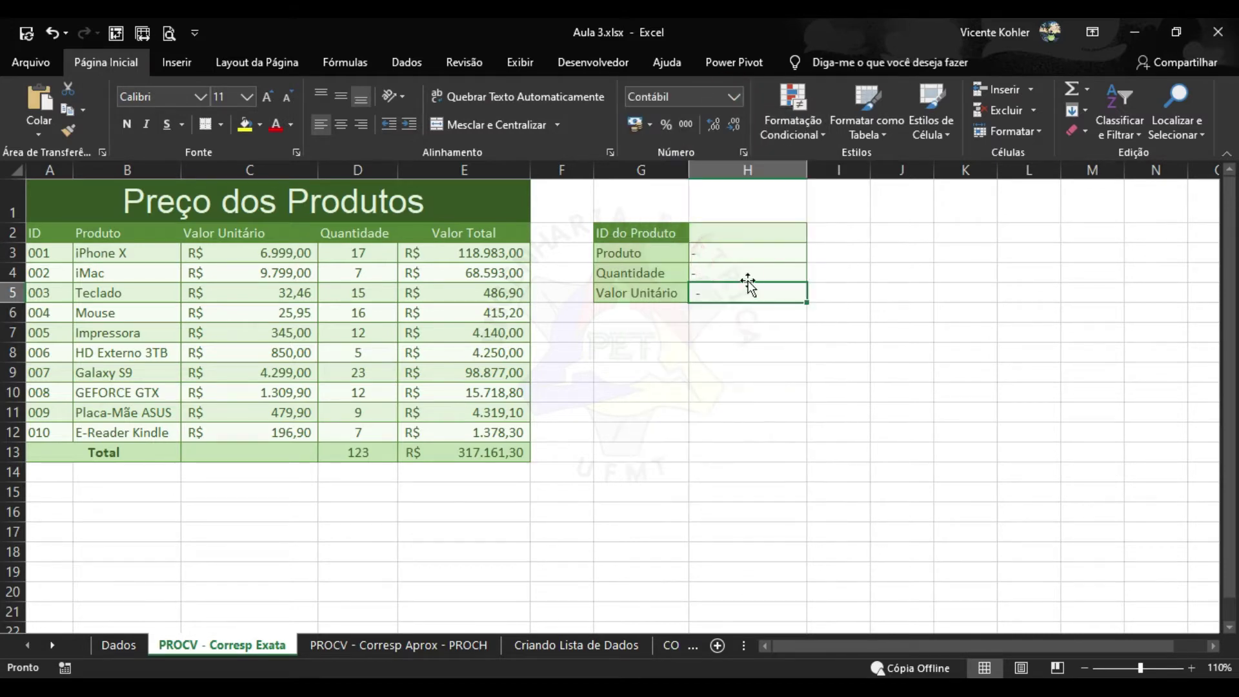
# Test the product lookup by entering ID 002 in H2 and replacing it with 006
pyautogui.click(741, 238)
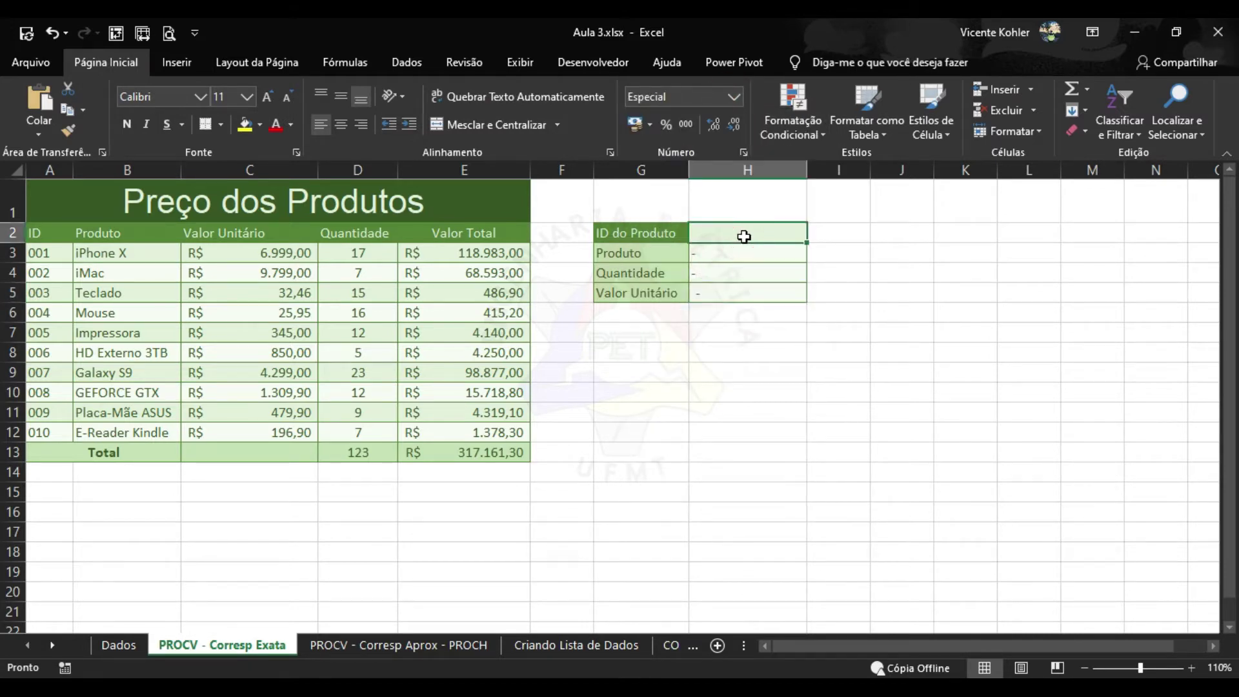
pyautogui.write('002')
pyautogui.press('Return')
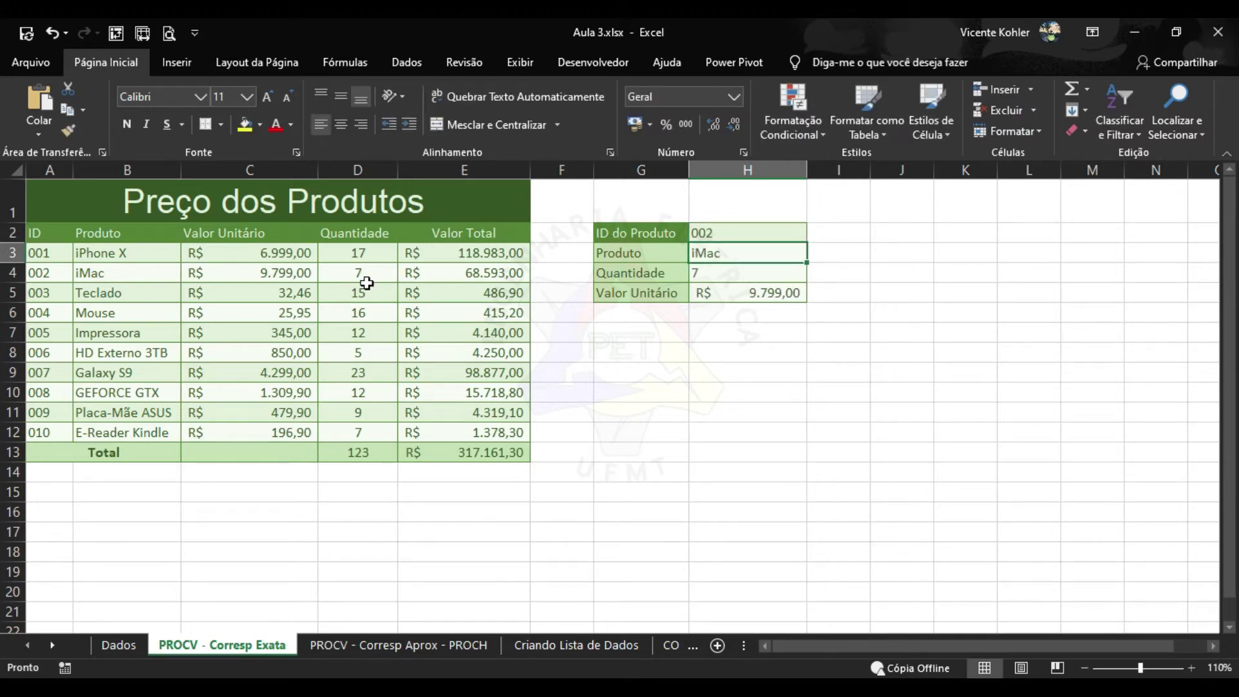
pyautogui.click(734, 233)
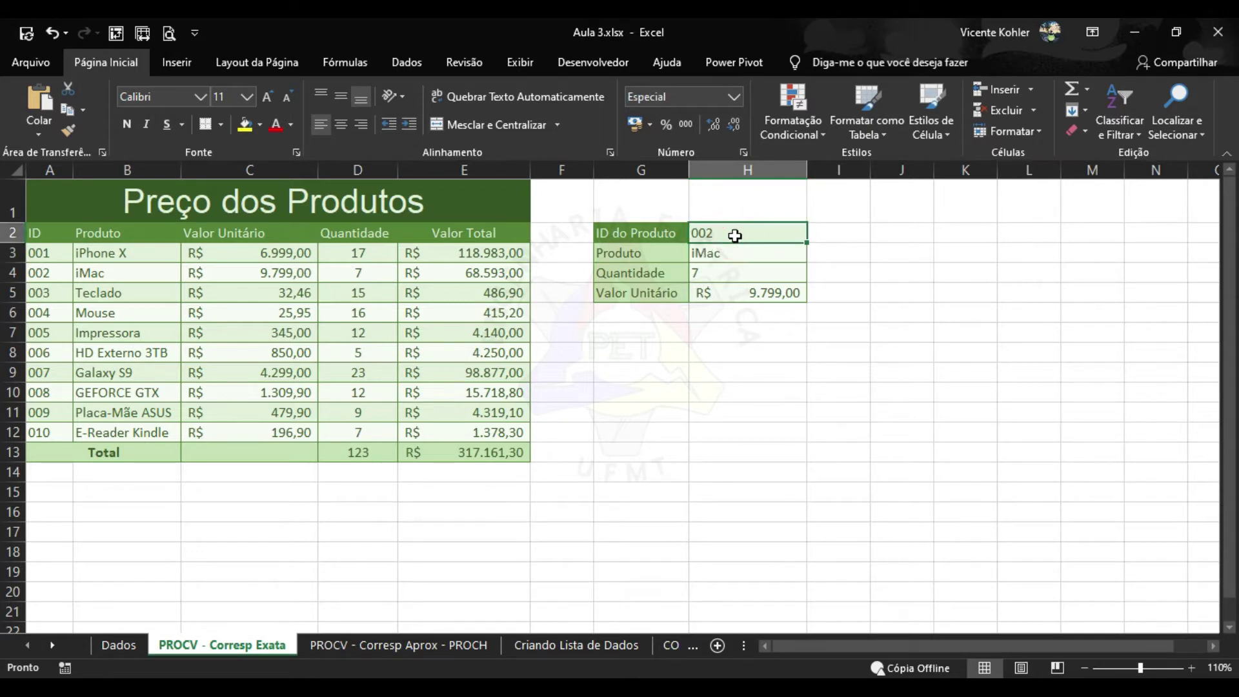
pyautogui.write('006')
pyautogui.press('Return')
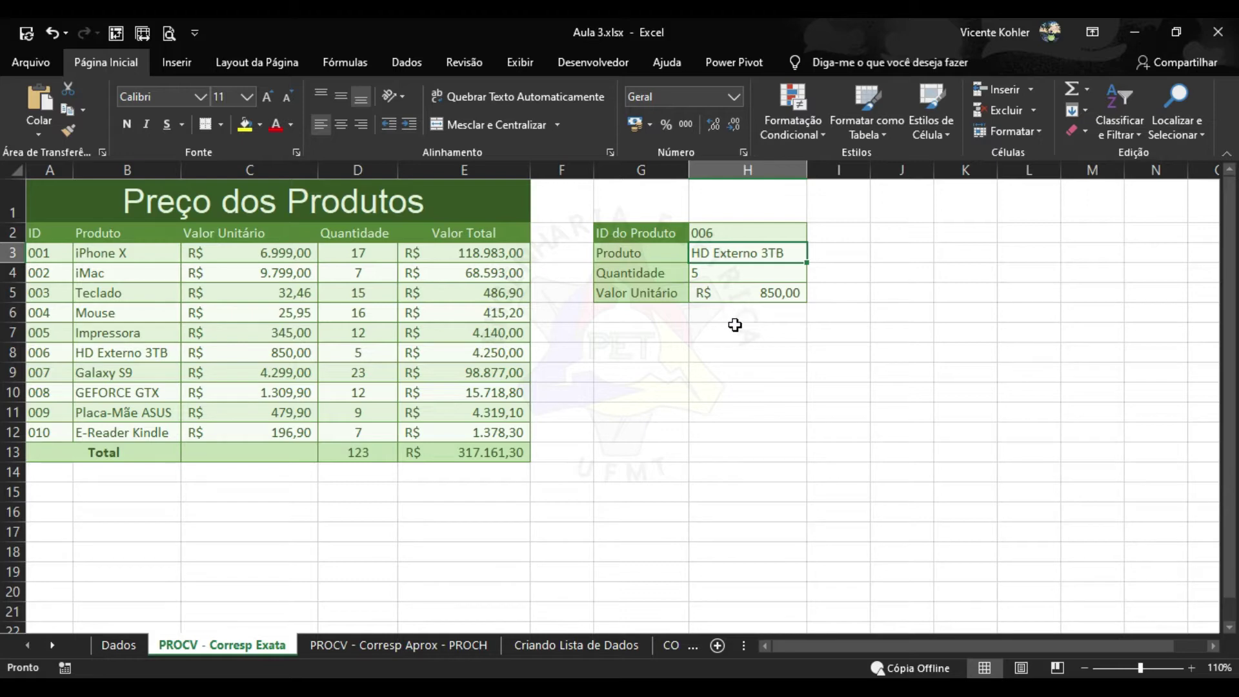
pyautogui.click(782, 368)
pyautogui.click(774, 391)
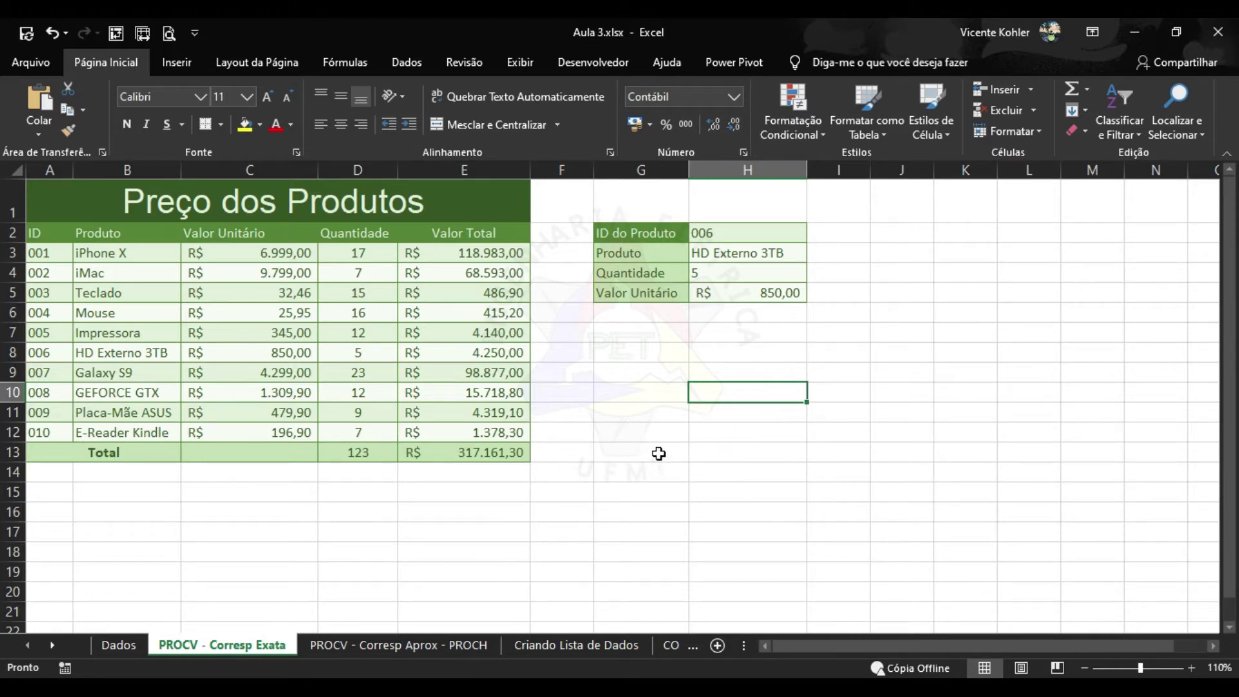
# Open the PROCV - Corresp Aprox - PROCH sheet and examine the price thresholds and percentages of the Regras de Reajuste de Preço table in H3:I6
pyautogui.click(460, 646)
pyautogui.click(715, 511)
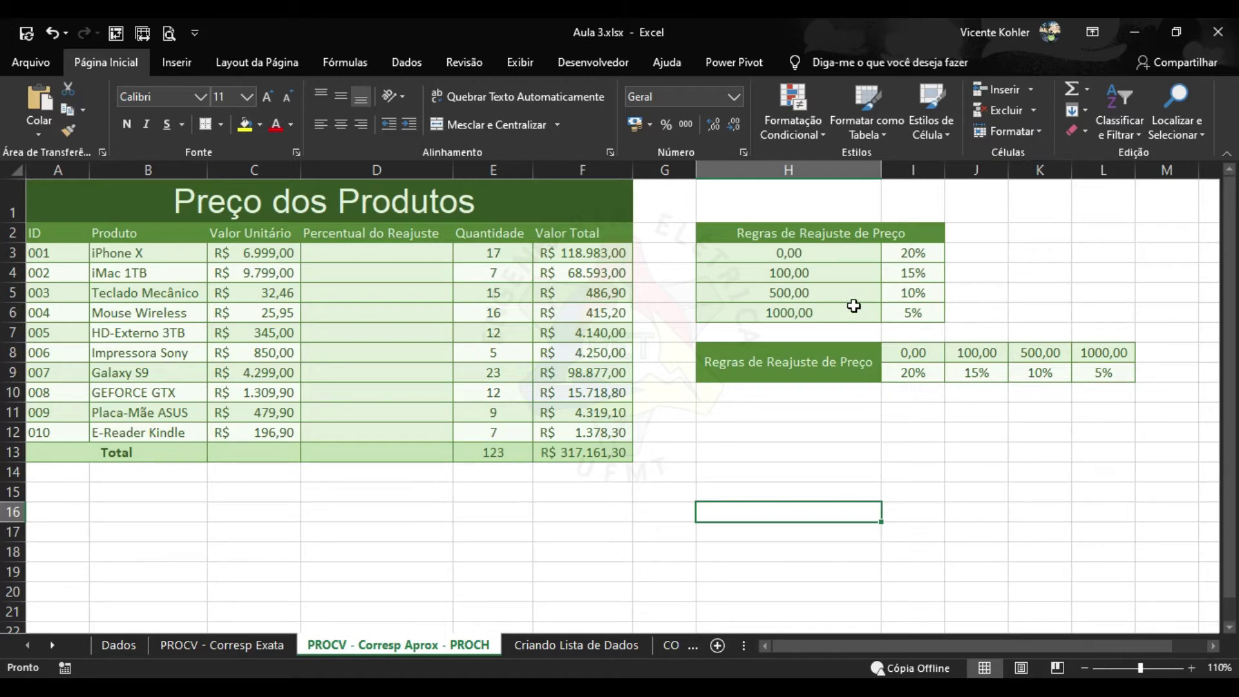
pyautogui.moveTo(829, 254); pyautogui.dragTo(924, 313)
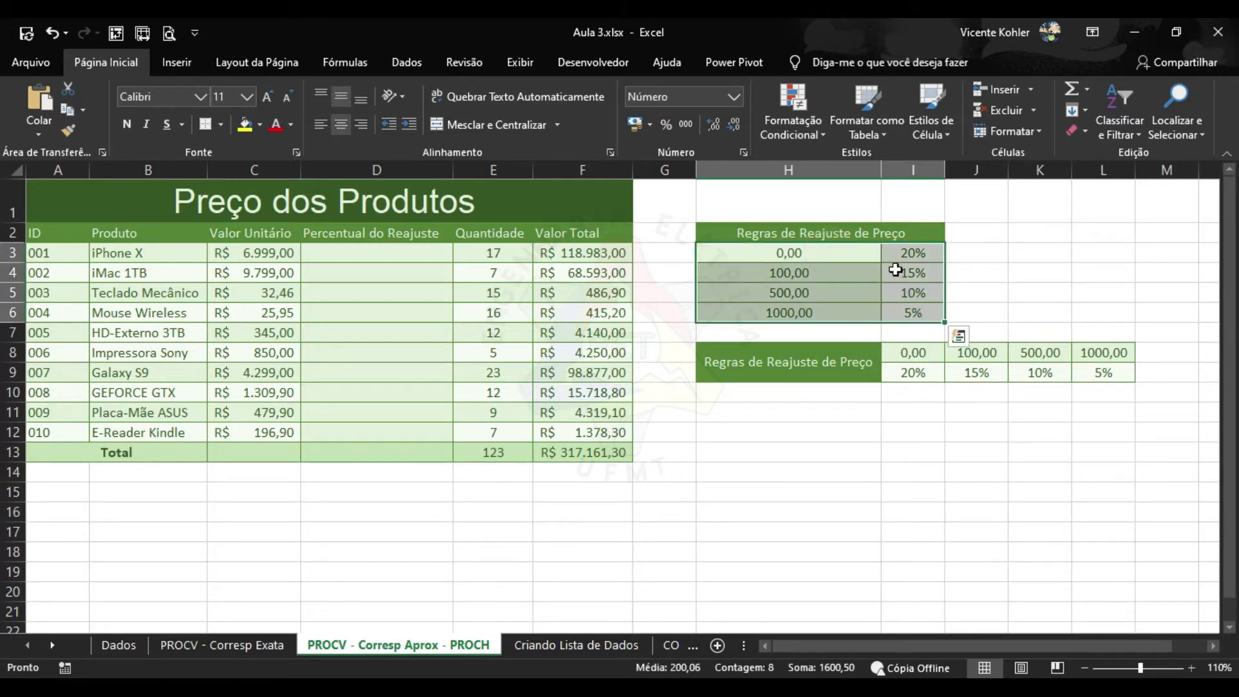
pyautogui.click(834, 254)
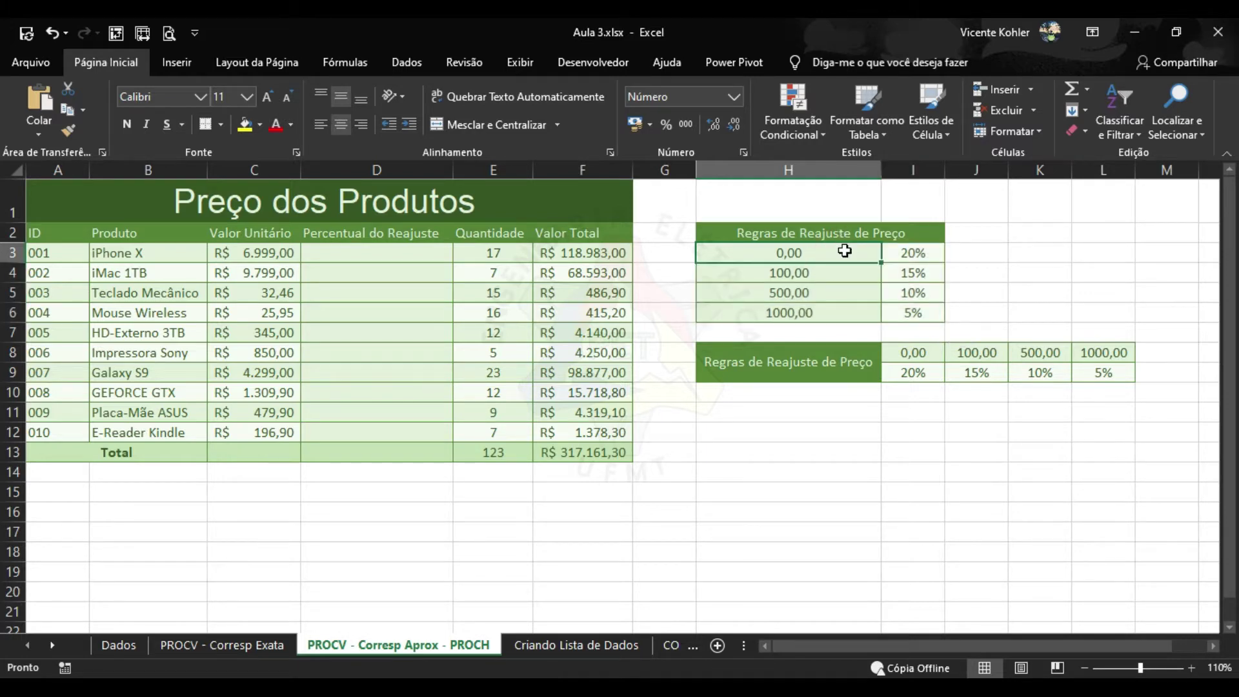
pyautogui.click(799, 269)
pyautogui.click(802, 251)
pyautogui.click(803, 272)
pyautogui.click(807, 293)
pyautogui.click(810, 308)
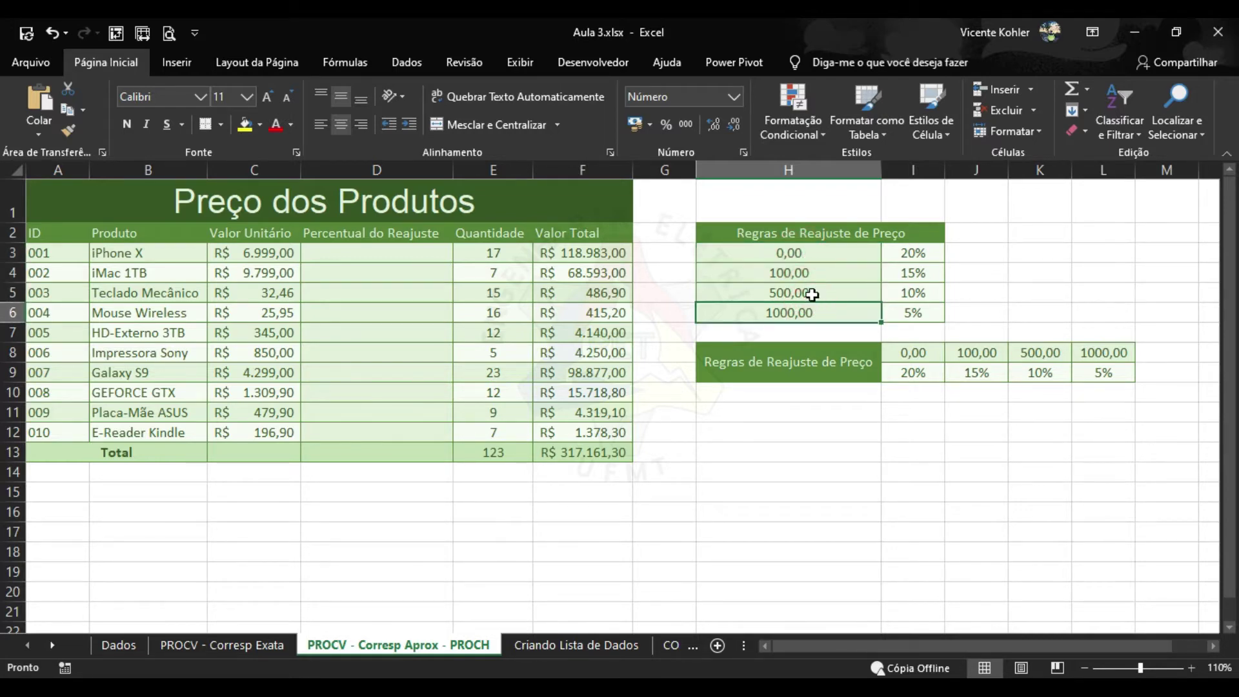
pyautogui.click(804, 257)
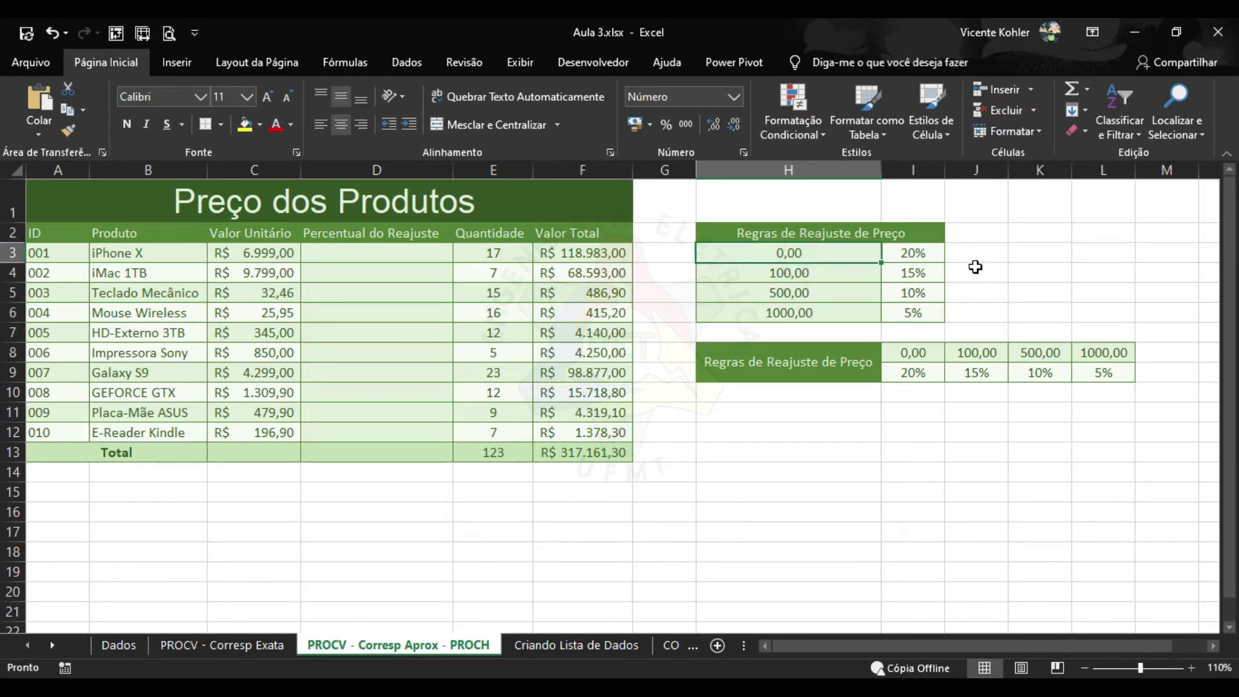
pyautogui.click(842, 271)
pyautogui.click(839, 290)
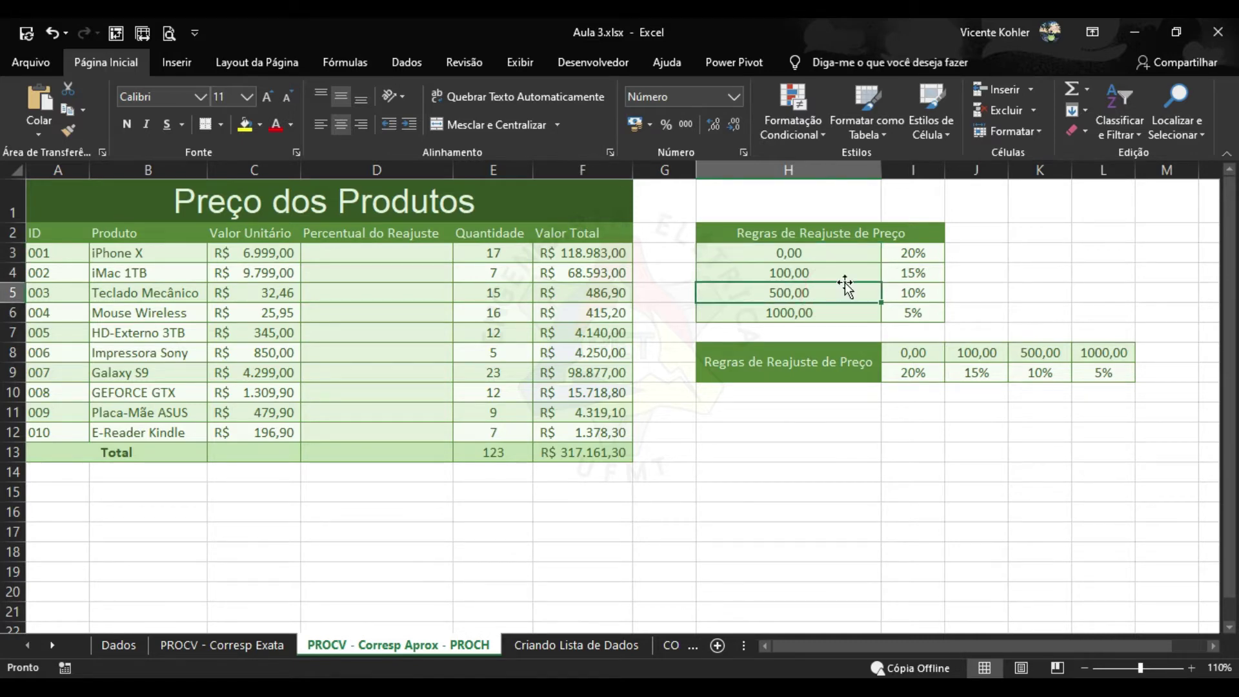
pyautogui.click(840, 270)
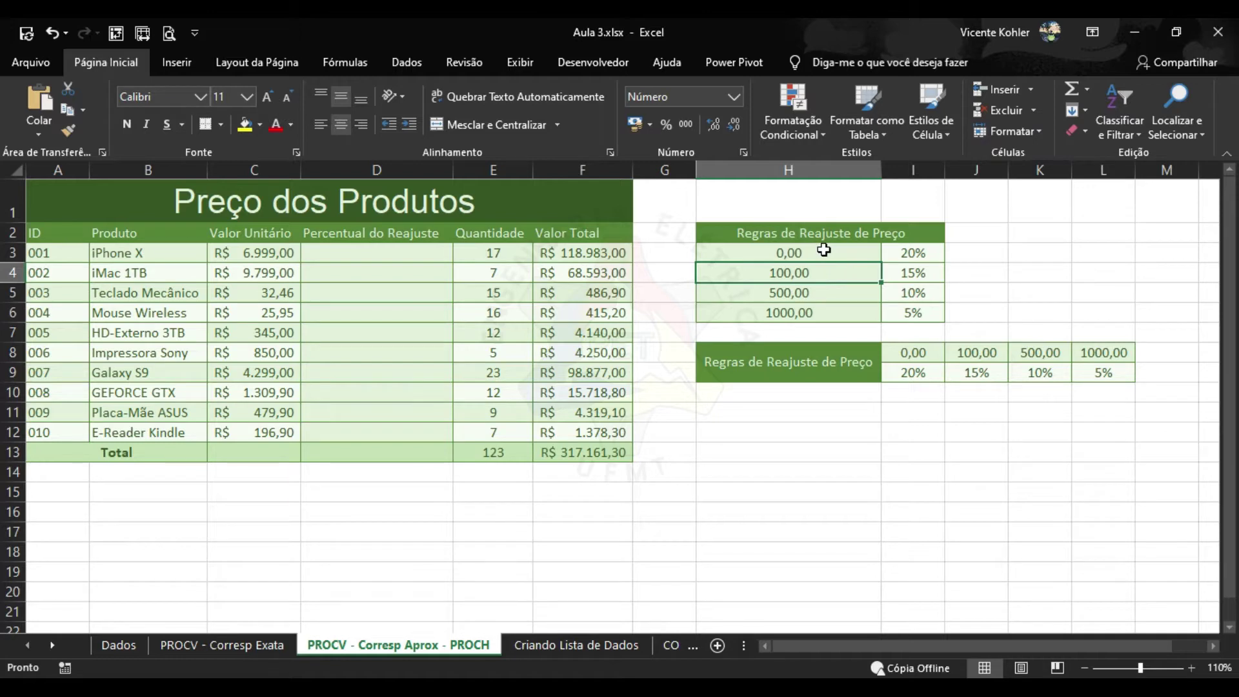
pyautogui.click(833, 254)
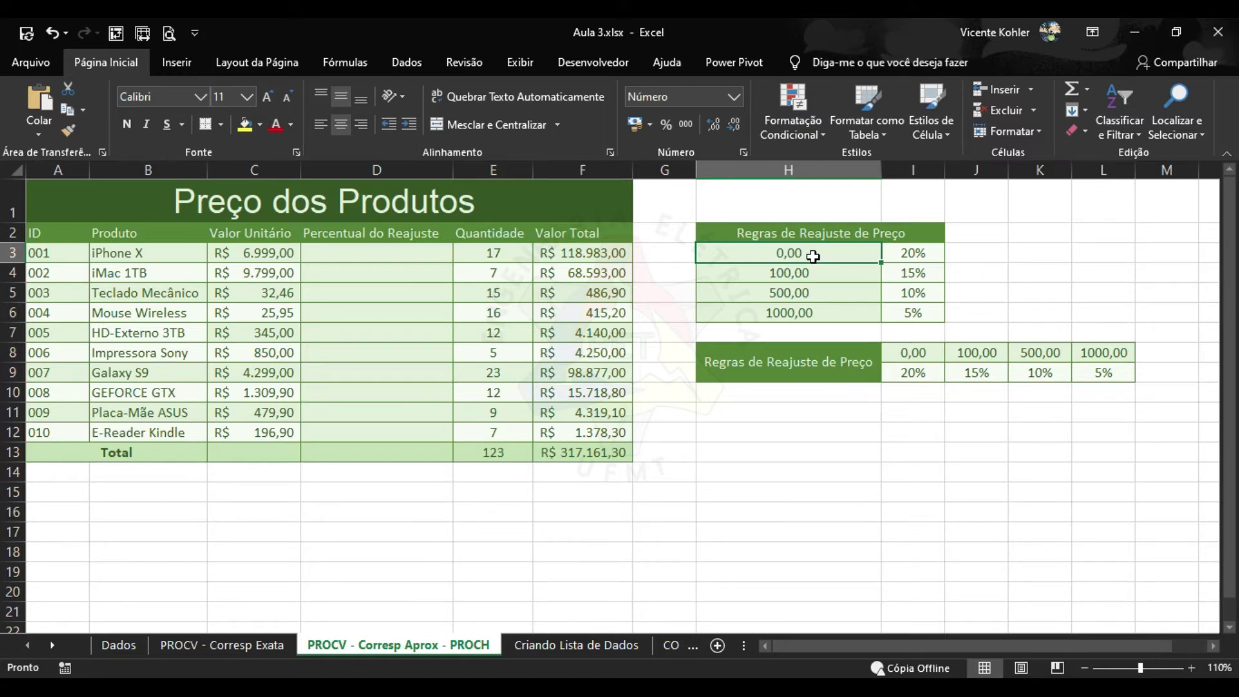
pyautogui.click(812, 274)
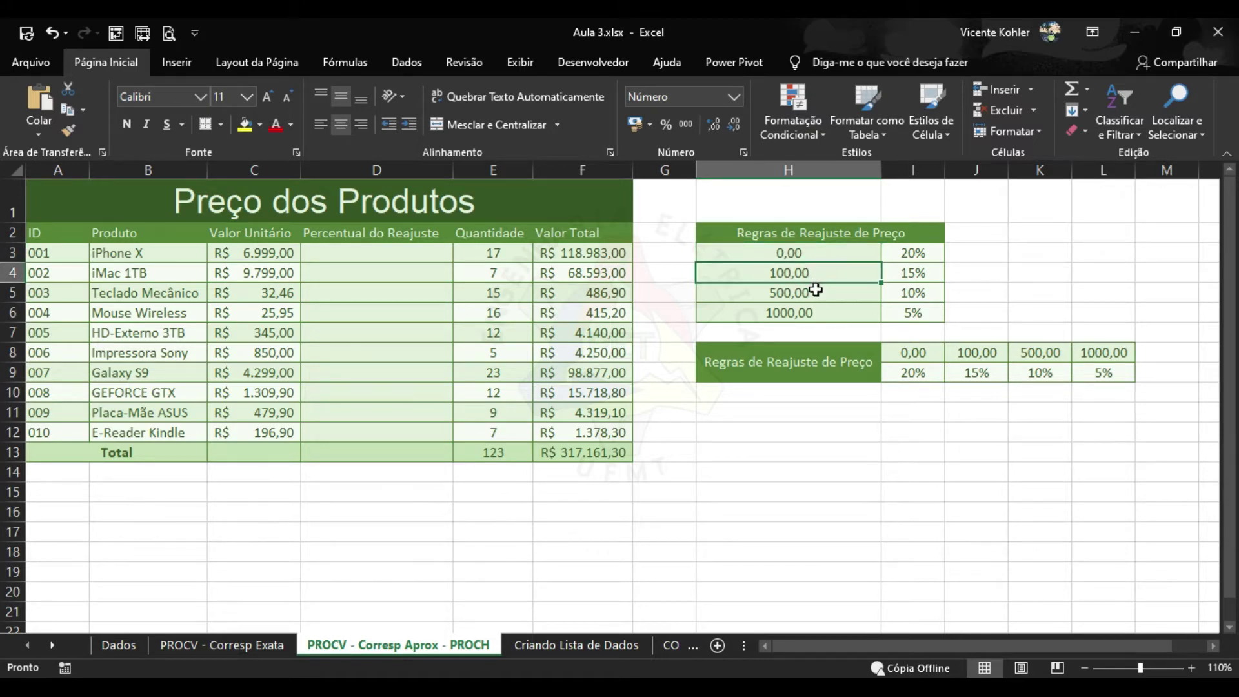
pyautogui.click(816, 293)
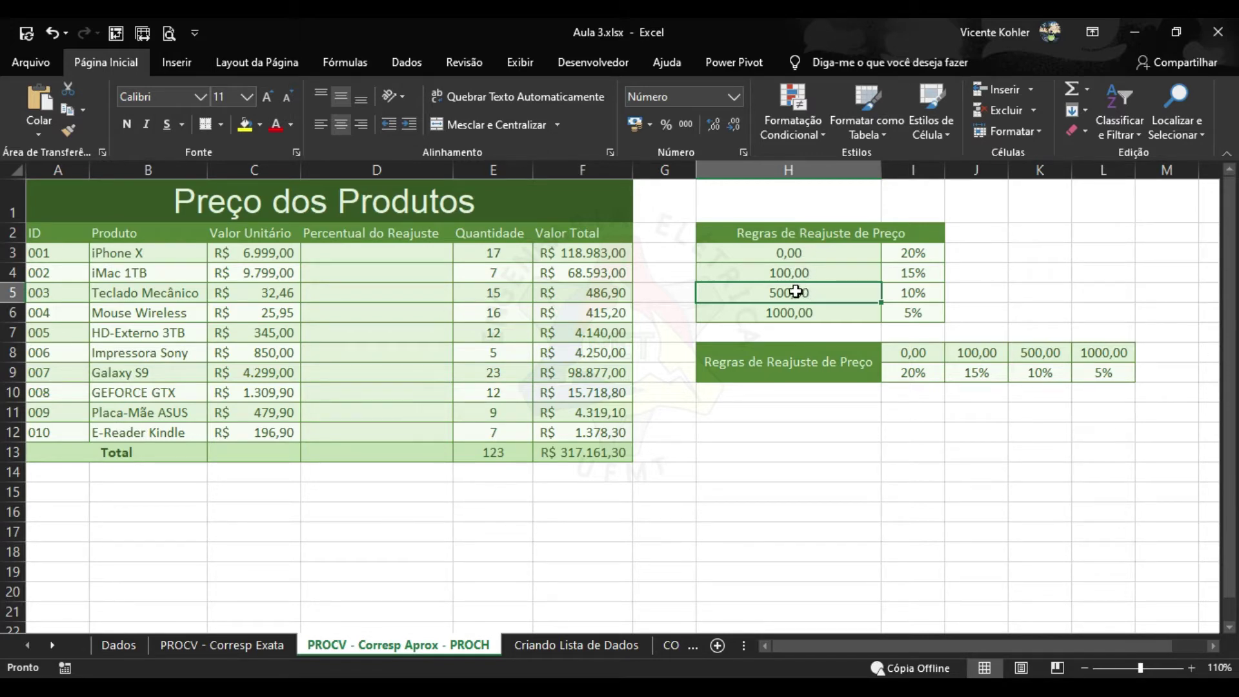
# Start a PROCV formula in D3 that looks up the unit price in C3 within the rules table, locked as $H$3:$I$6
pyautogui.click(789, 273)
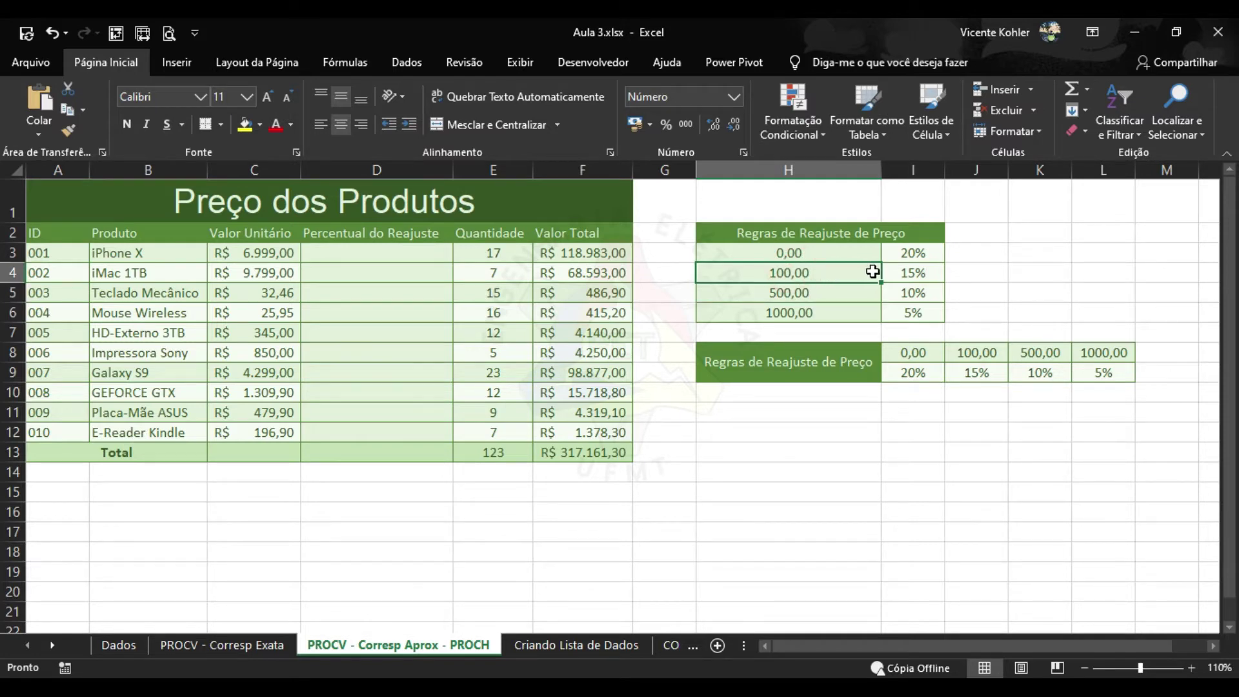
pyautogui.click(911, 272)
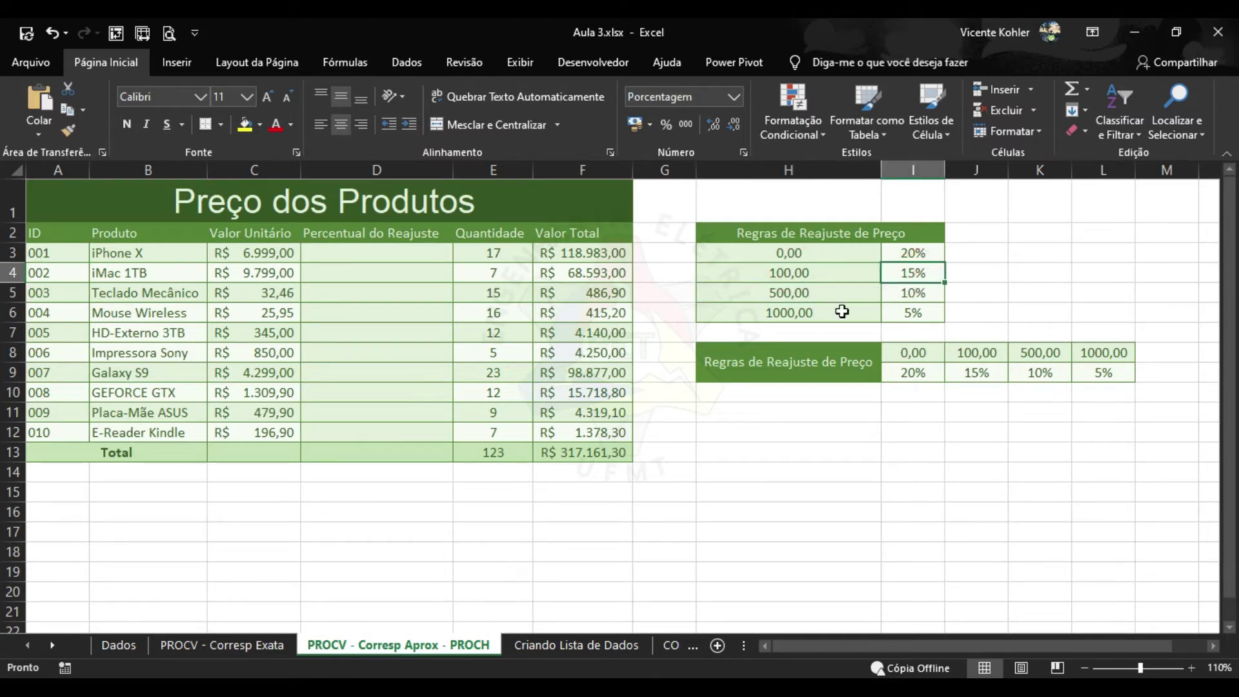
pyautogui.click(411, 256)
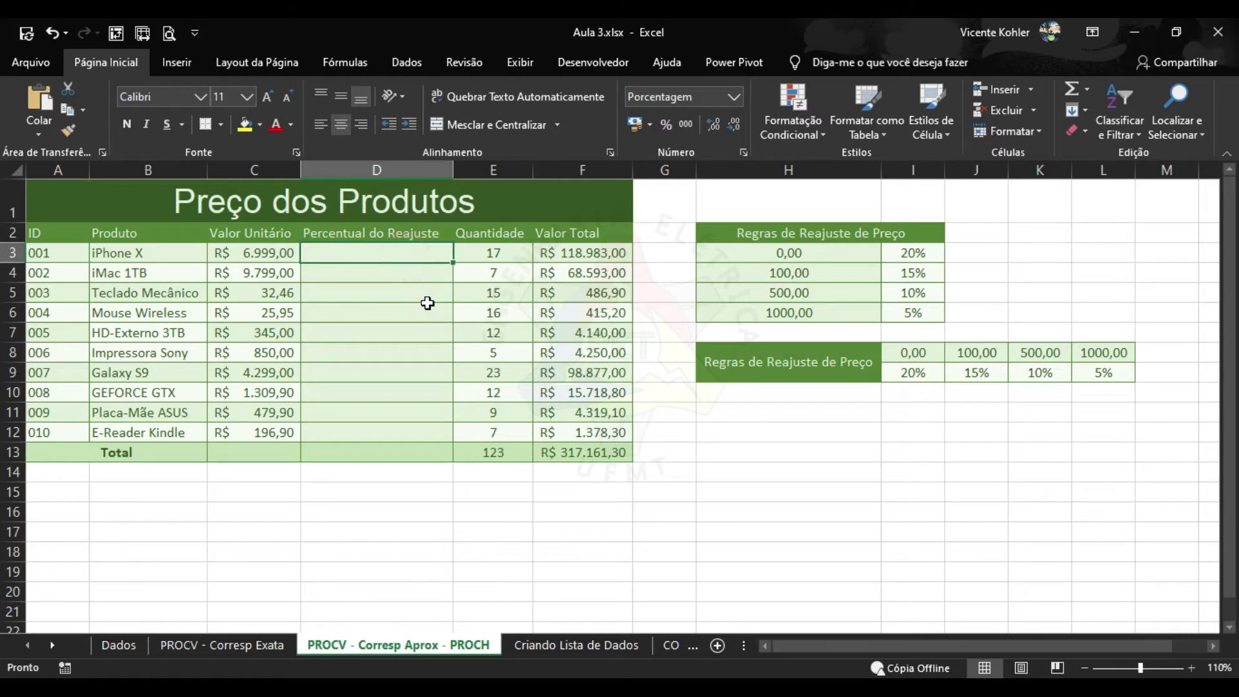
pyautogui.write('=PROCV')
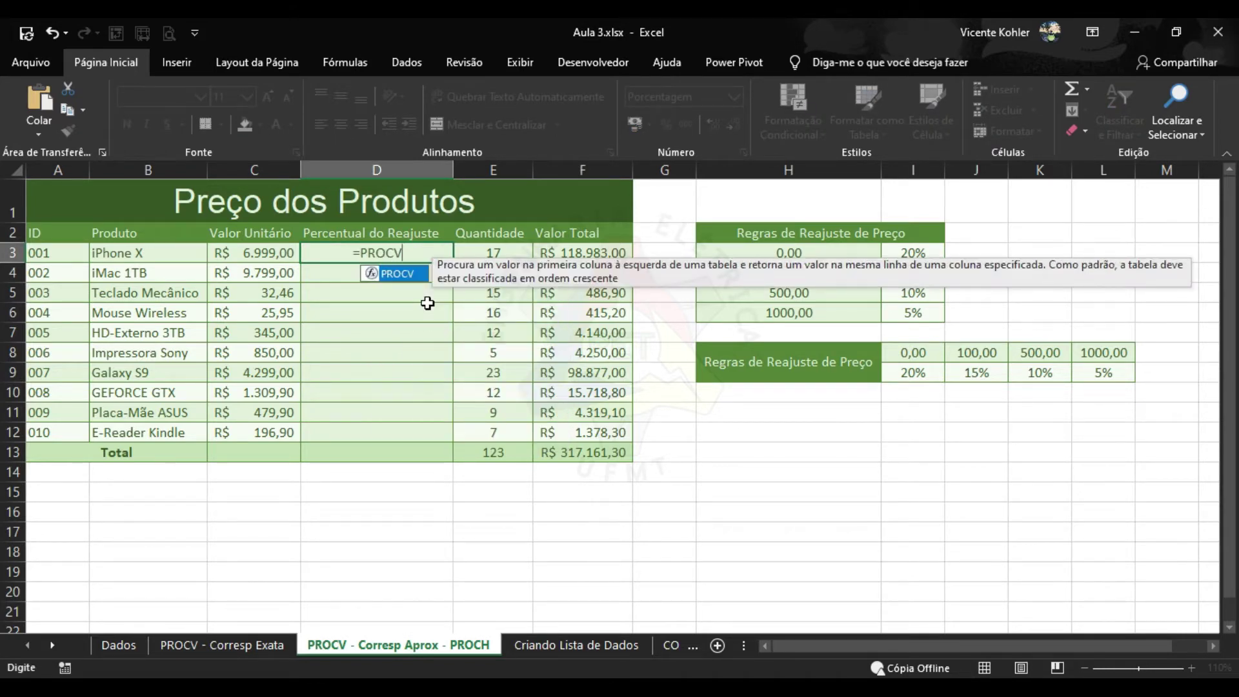
pyautogui.write('(')
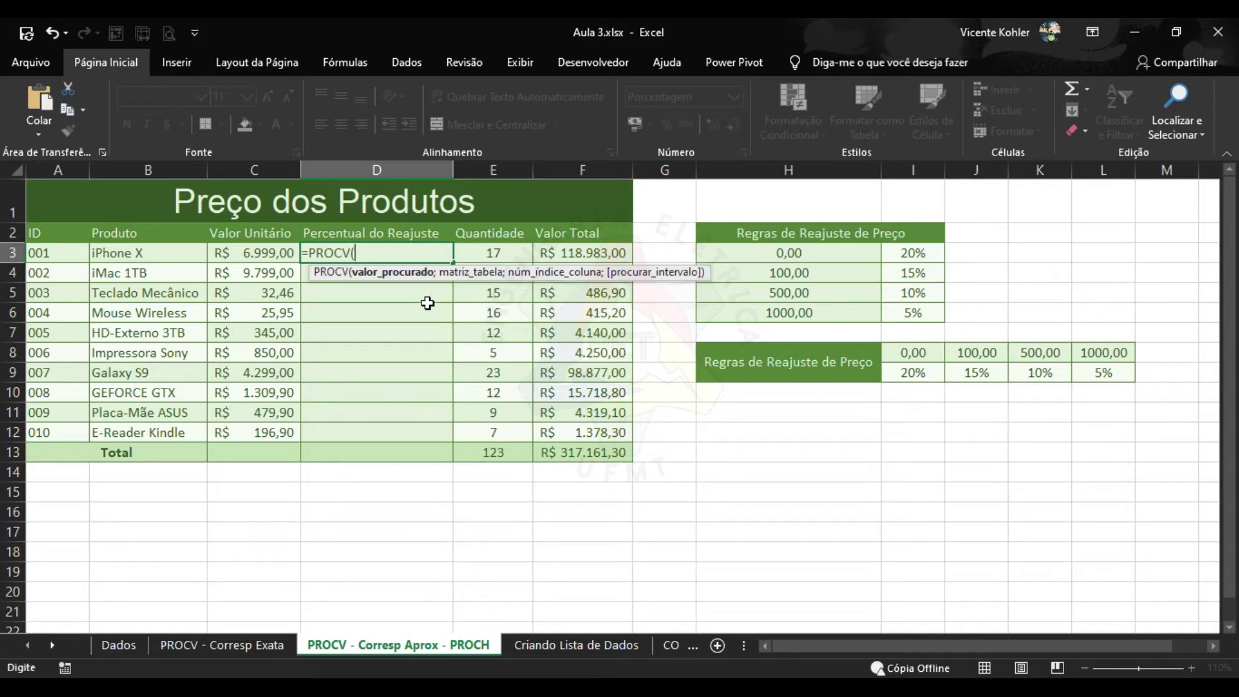
pyautogui.click(268, 253)
pyautogui.write(';')
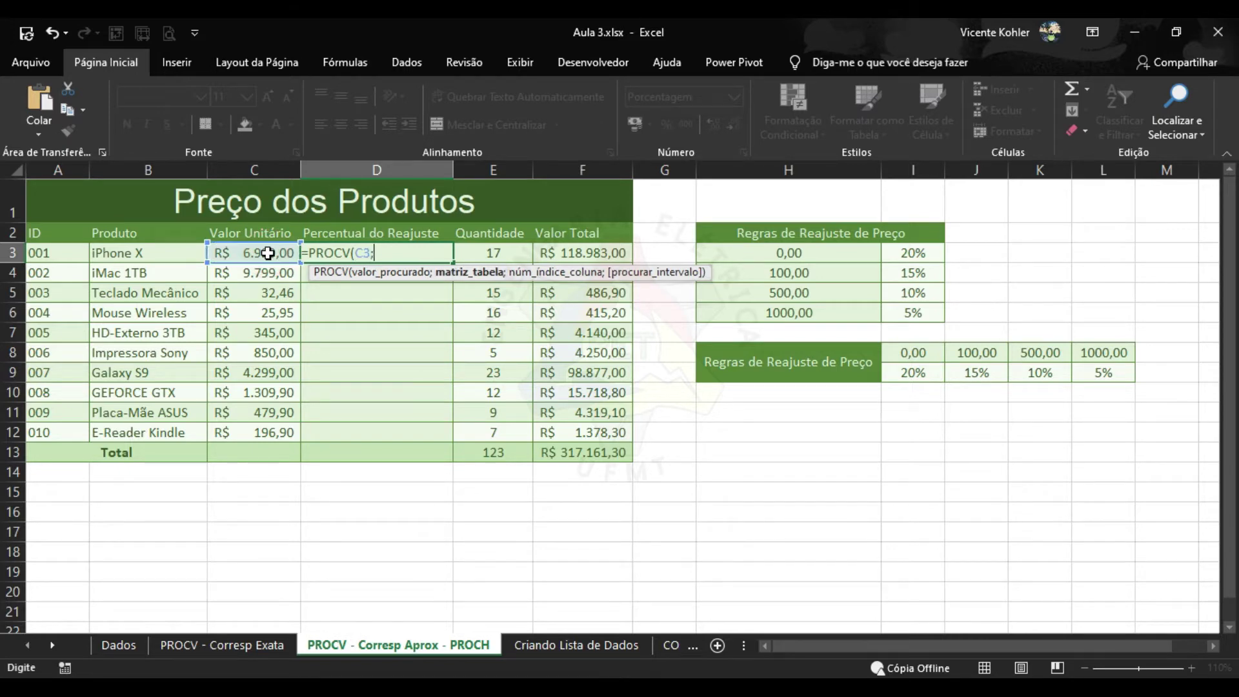
pyautogui.moveTo(790, 253); pyautogui.dragTo(899, 310)
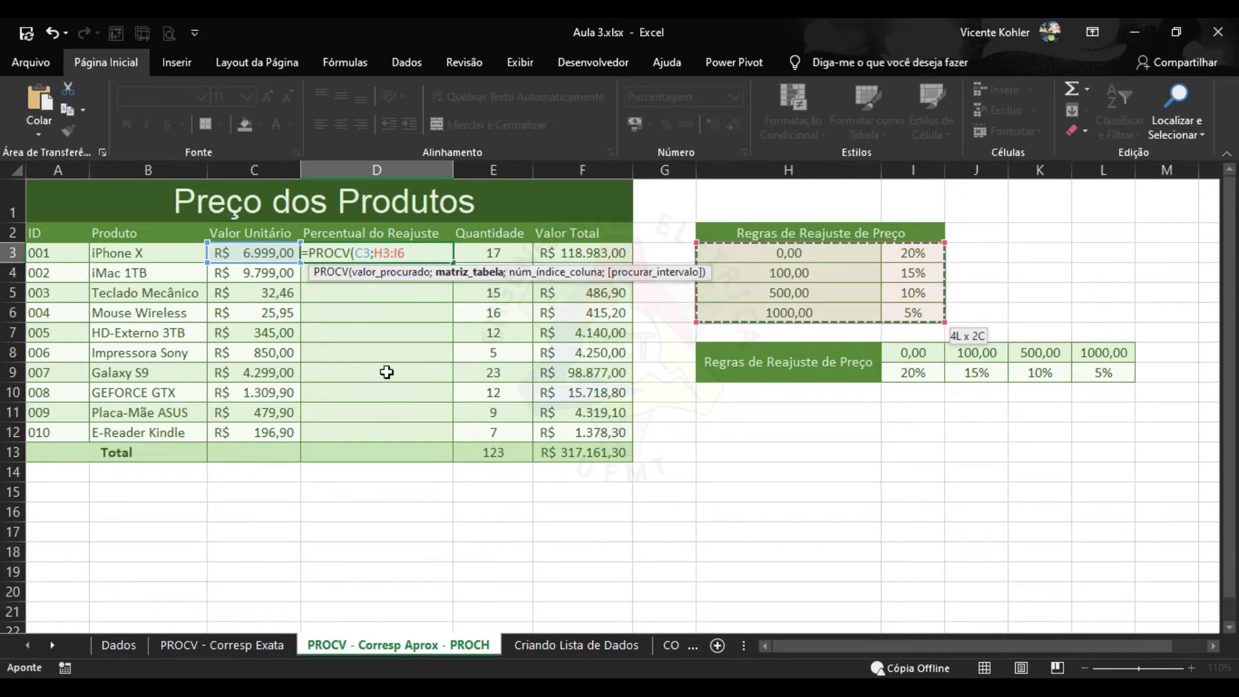
pyautogui.press('F2')
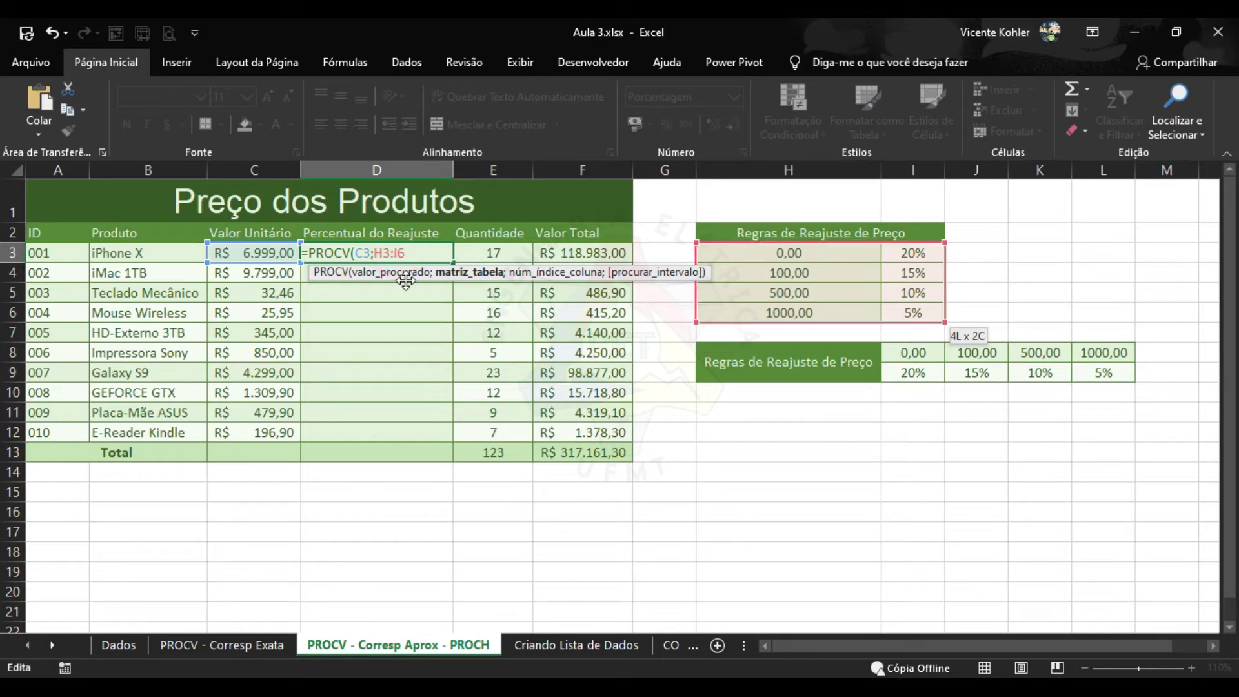
pyautogui.press('F4')
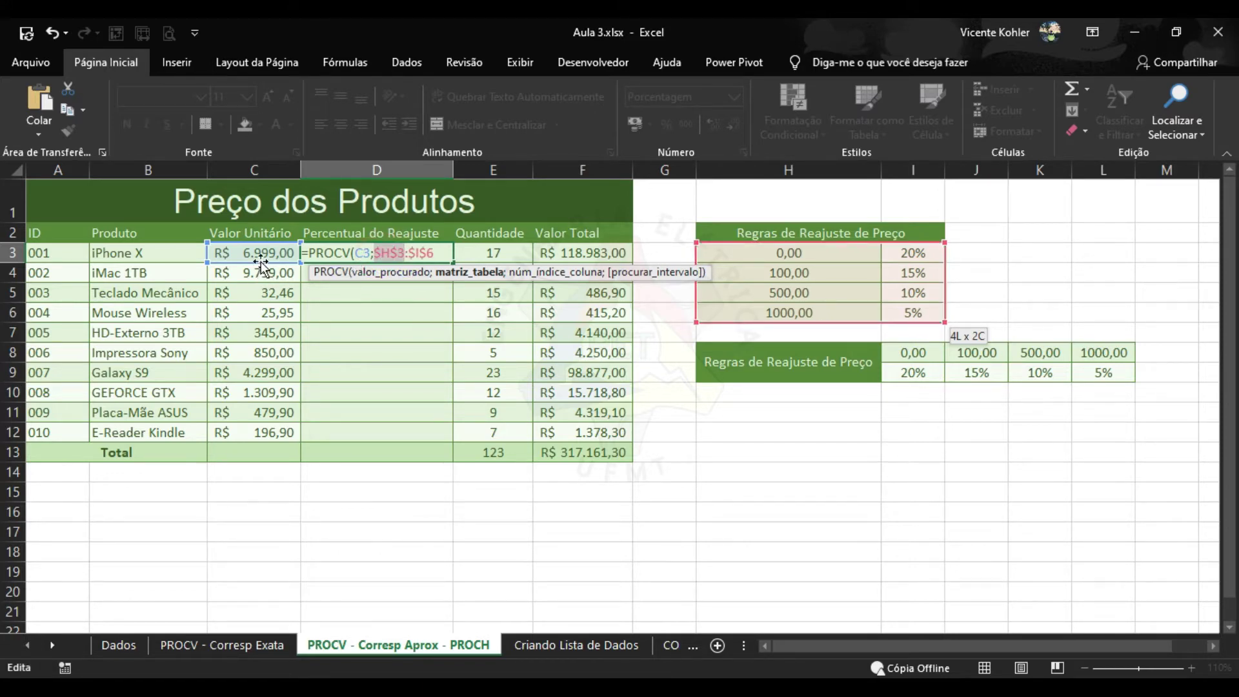
pyautogui.click(437, 250)
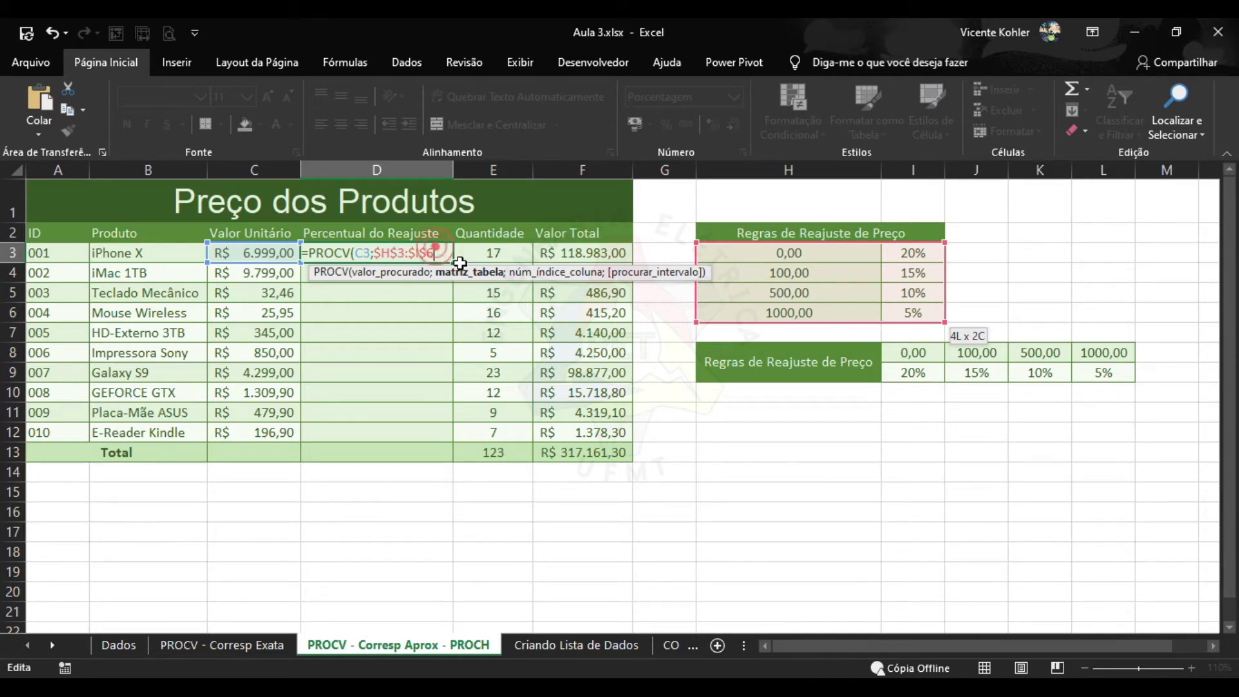
# Complete the D3 formula with column index 2 and approximate match: =PROCV(C3;$H$3:$I$6;2;VERDADEIRO)
pyautogui.write(';')
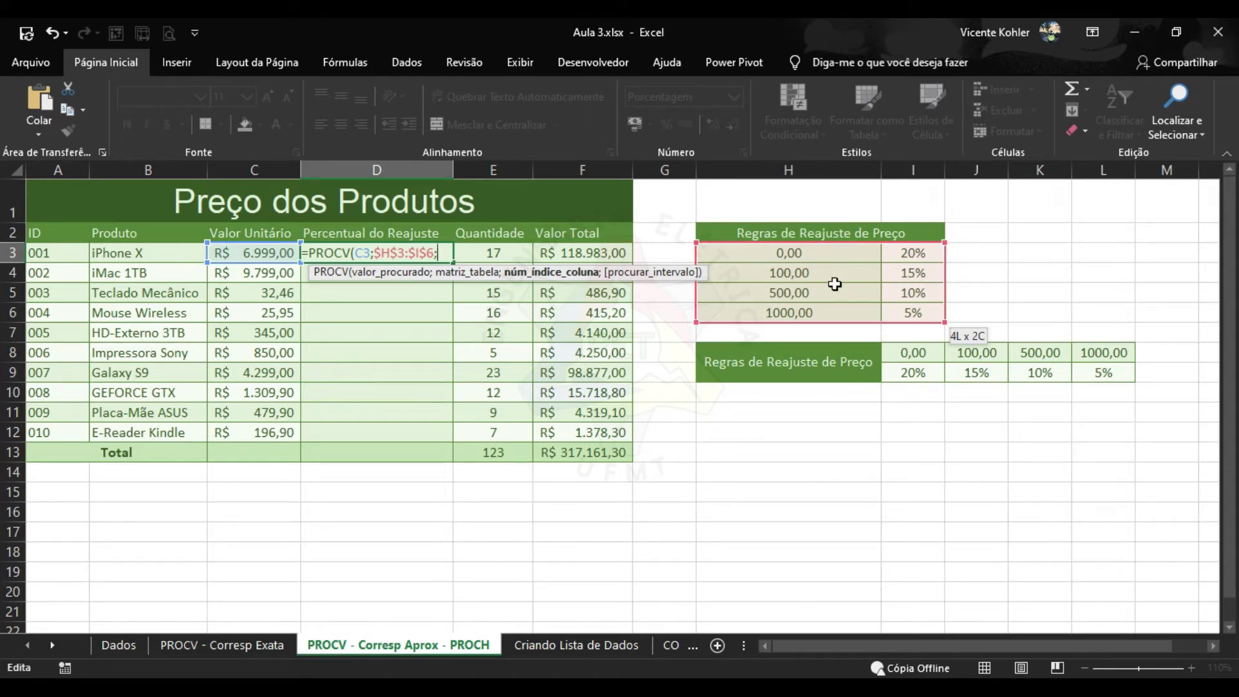
pyautogui.write('2;')
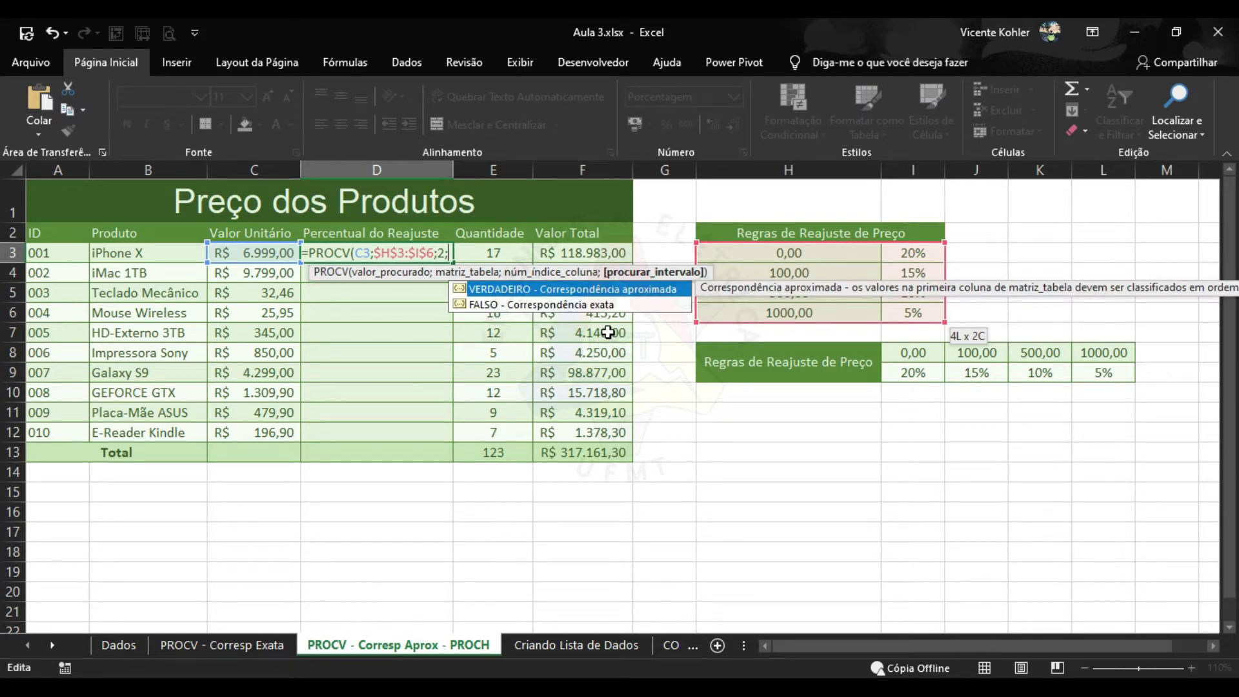
pyautogui.press('Tab')
pyautogui.write(')')
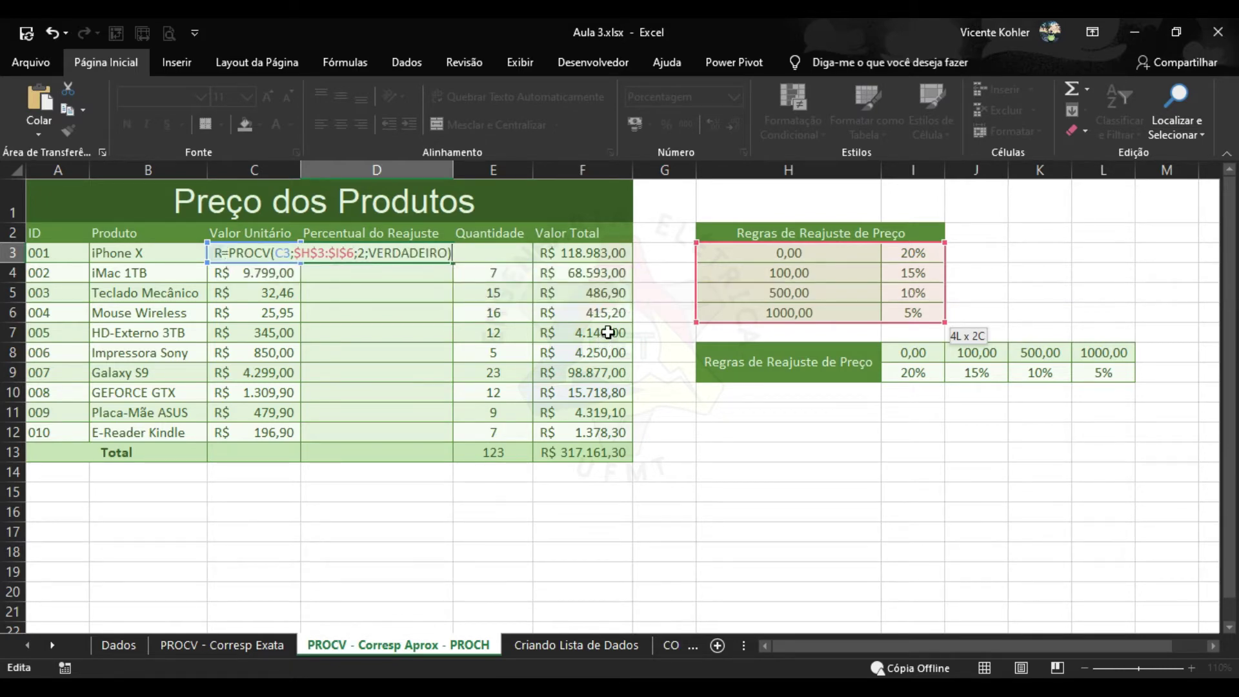
pyautogui.press('Return')
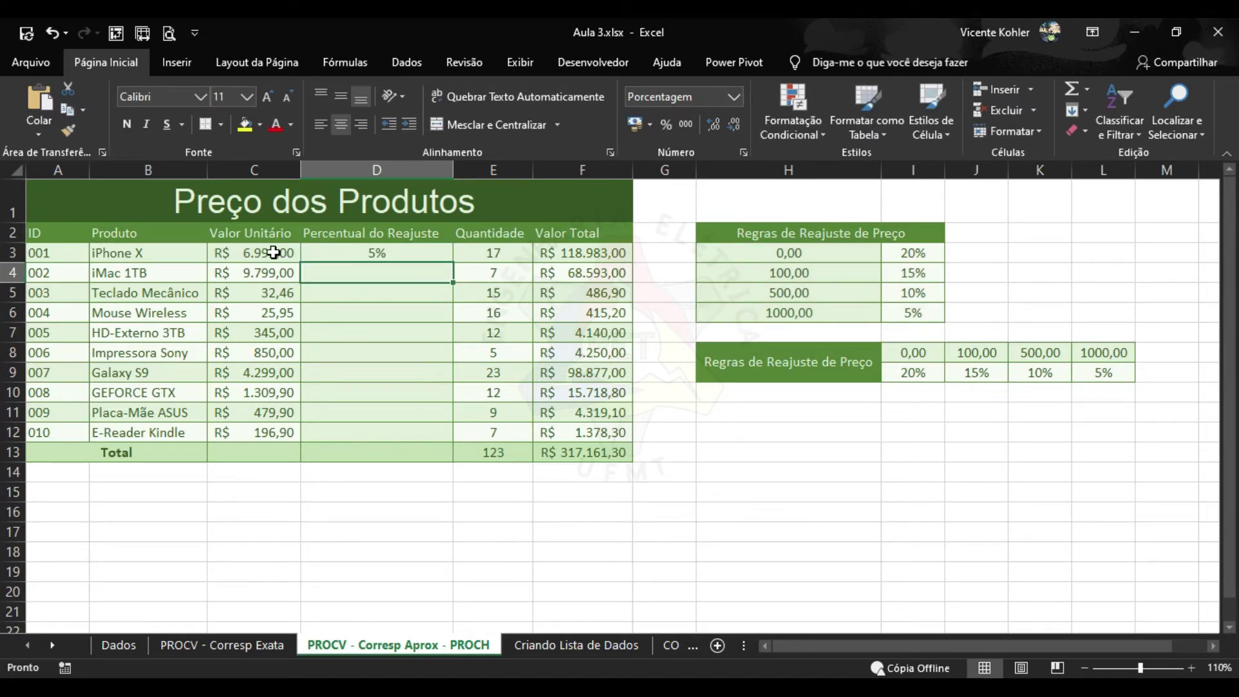
# Fill the PROCV formula from D3 down to D12 and check the adjustment percentage for Teclado Mecânico
pyautogui.click(797, 314)
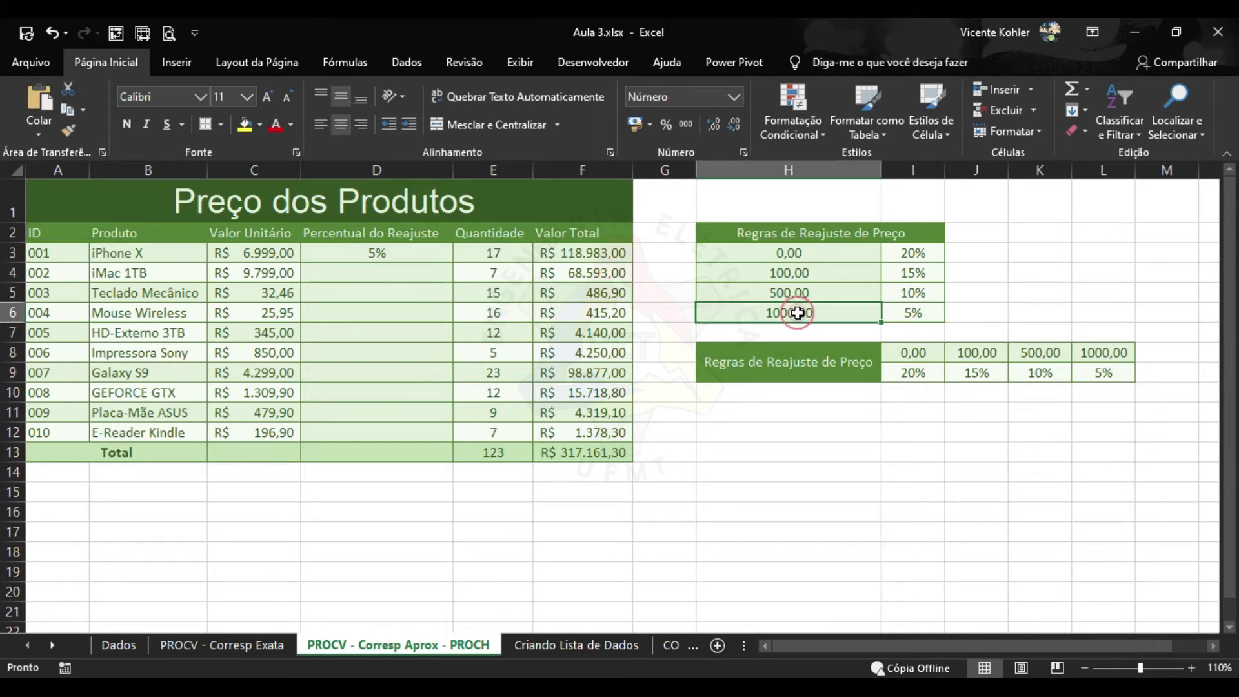
pyautogui.click(401, 258)
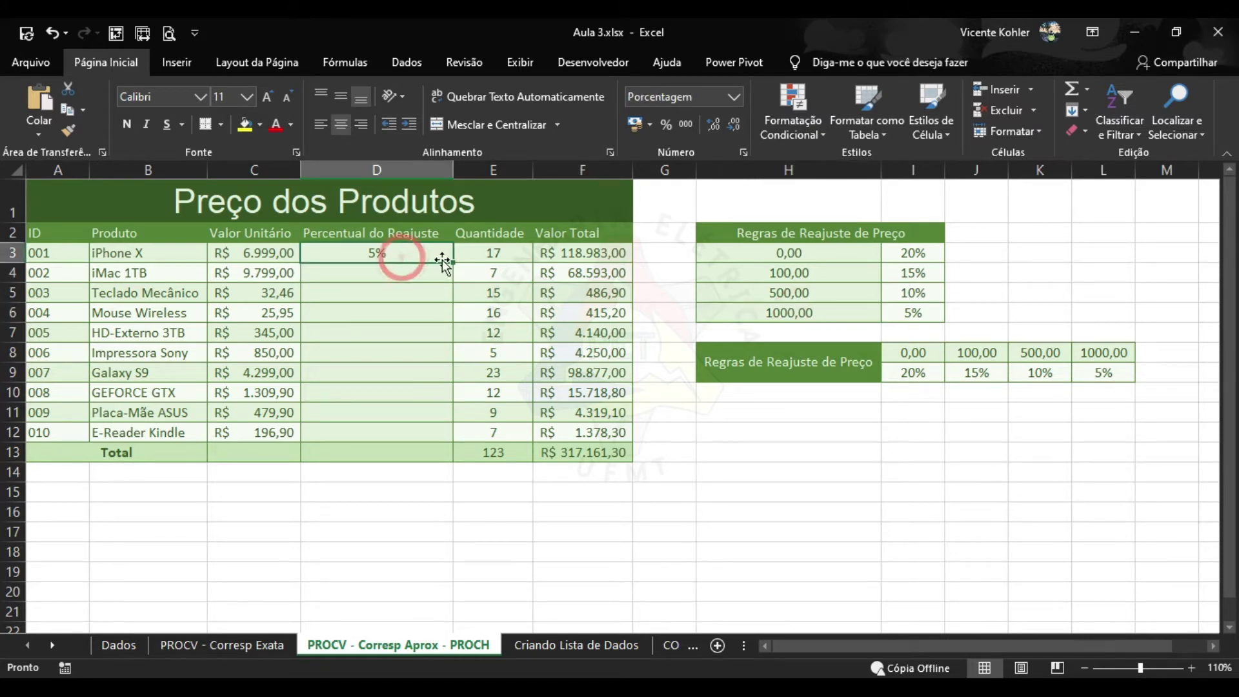
pyautogui.moveTo(455, 261); pyautogui.dragTo(452, 439)
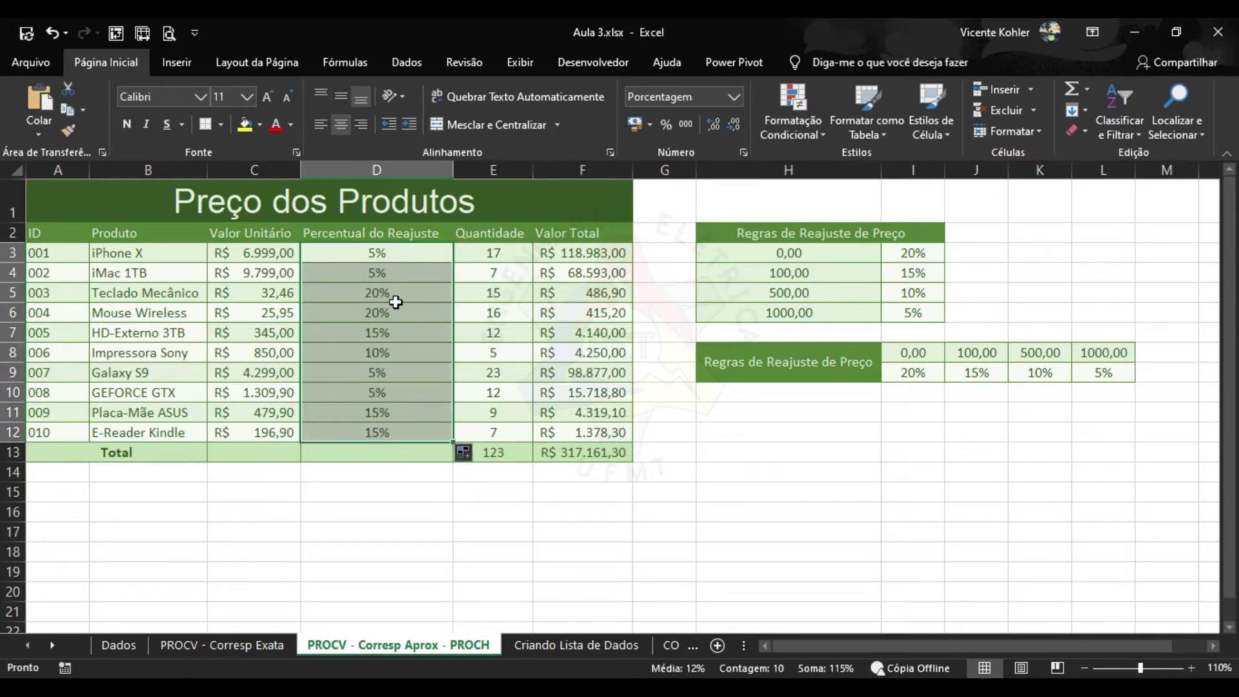
pyautogui.click(323, 296)
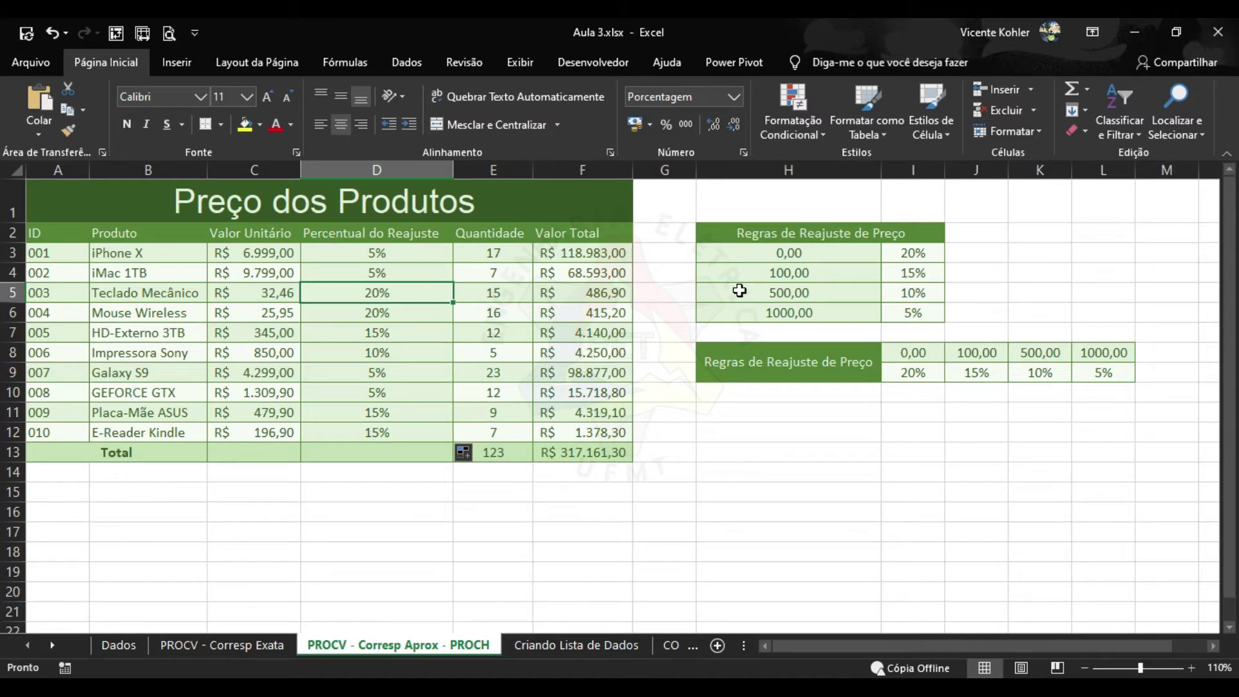
pyautogui.click(744, 420)
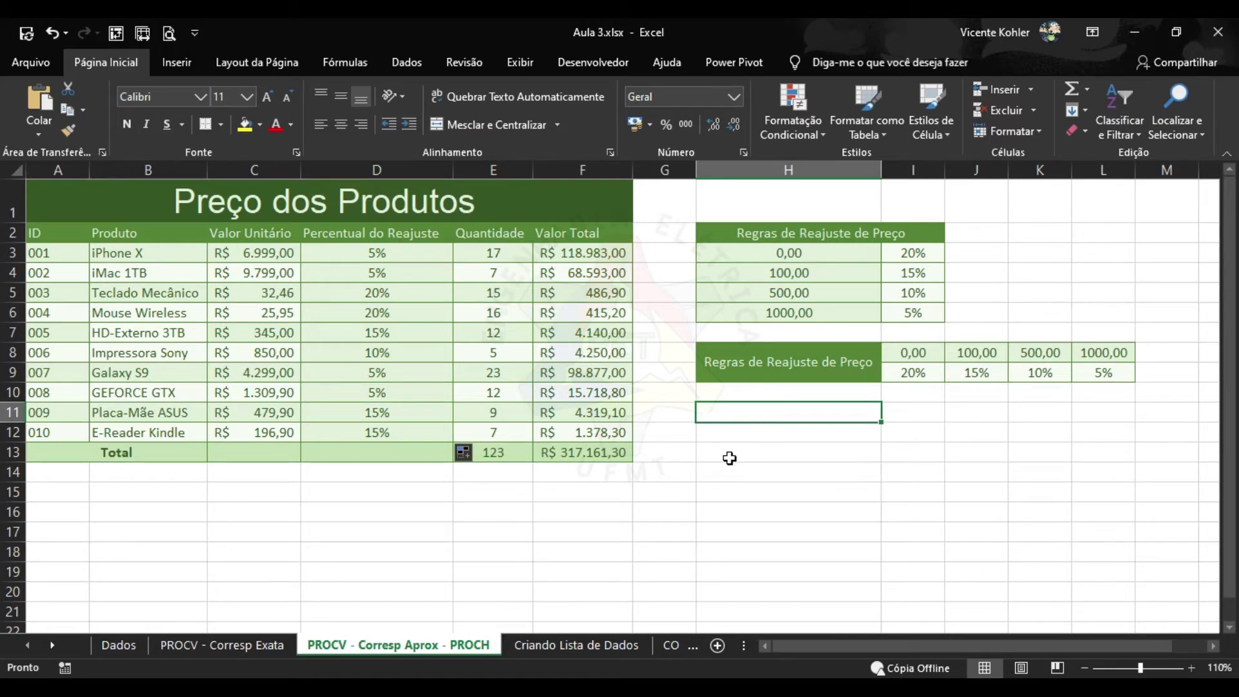
pyautogui.click(724, 456)
pyautogui.click(676, 492)
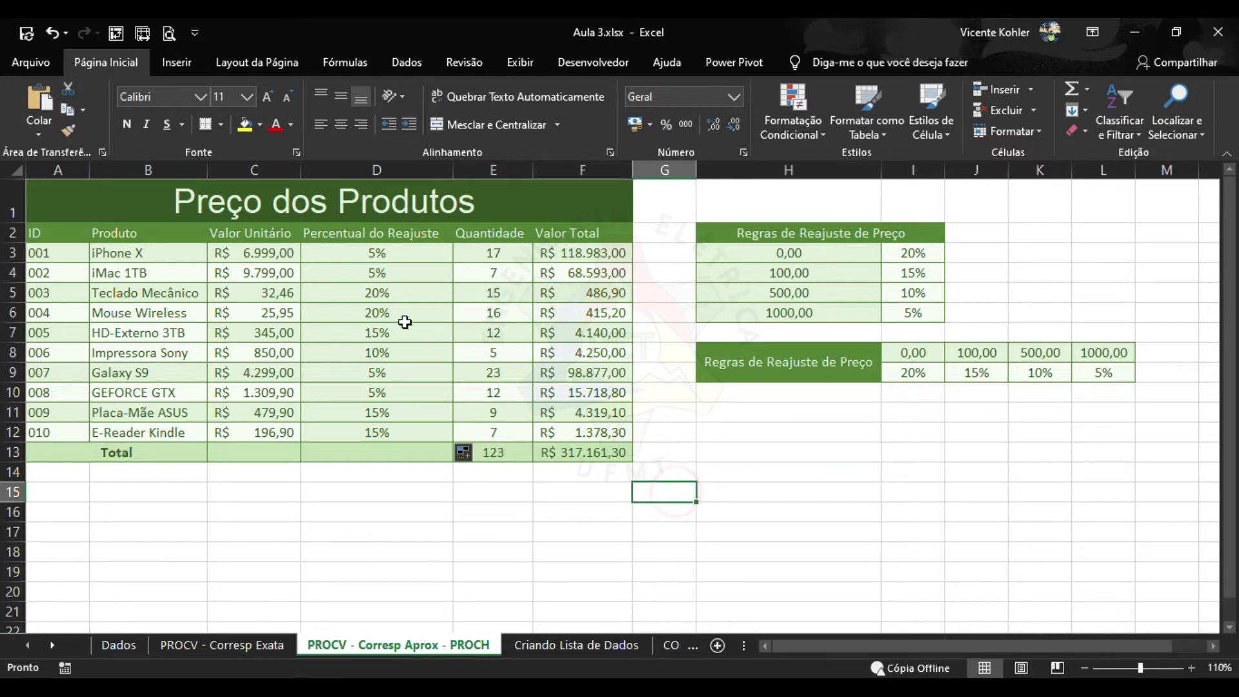
# Clear the Percentual do Reajuste formulas in D3:D12
pyautogui.click(402, 254)
pyautogui.moveTo(402, 254); pyautogui.dragTo(426, 434)
pyautogui.press('Delete')
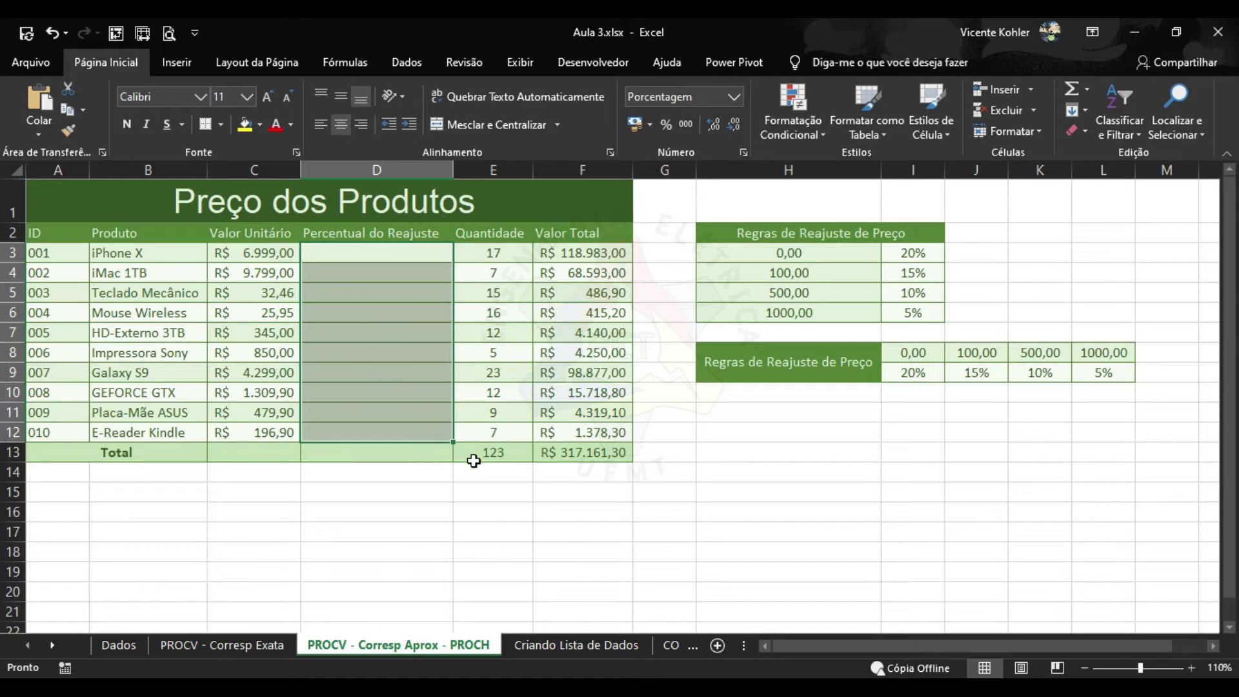
pyautogui.click(789, 426)
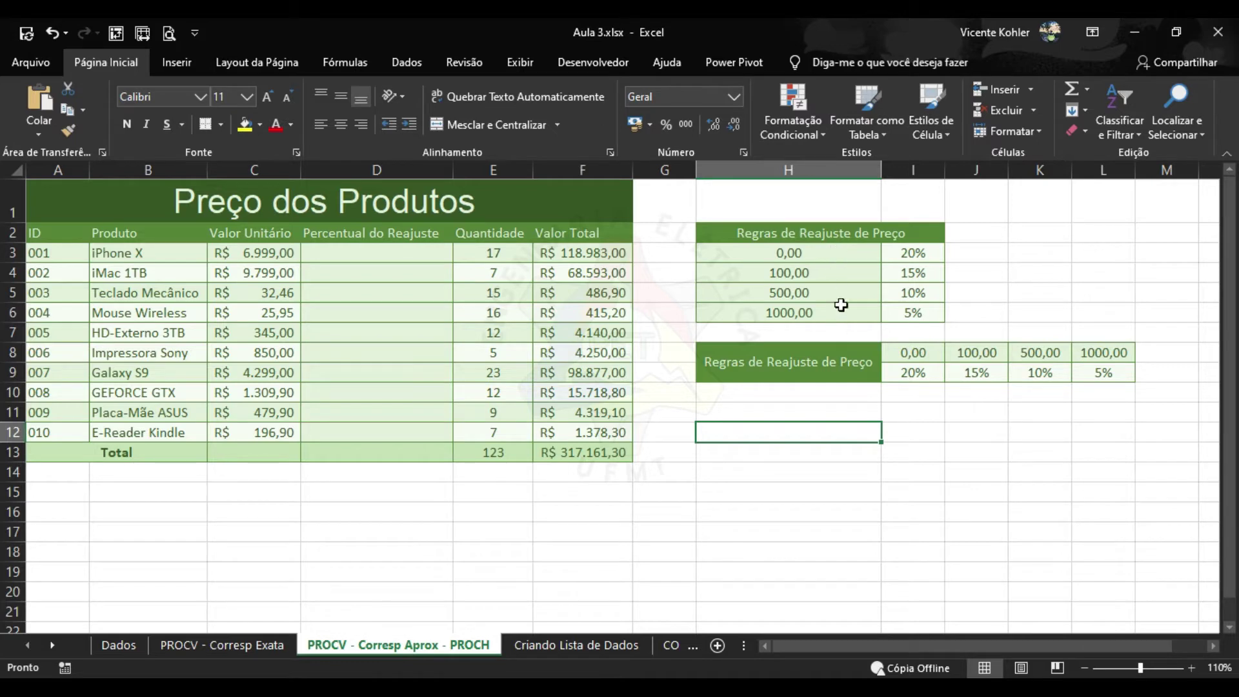
# Start a PROCH formula in D3 that looks up the unit price in C3 within the horizontal rules table I8:L9
pyautogui.moveTo(923, 353); pyautogui.dragTo(1102, 353)
pyautogui.click(906, 414)
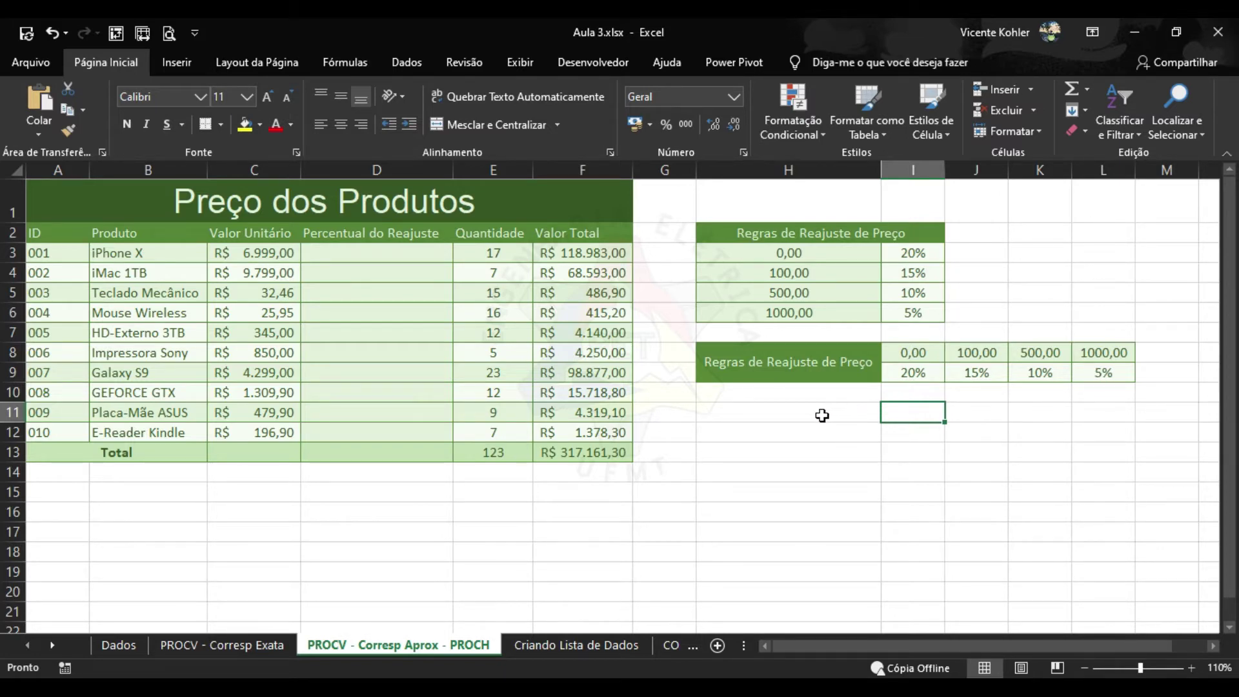
pyautogui.click(409, 257)
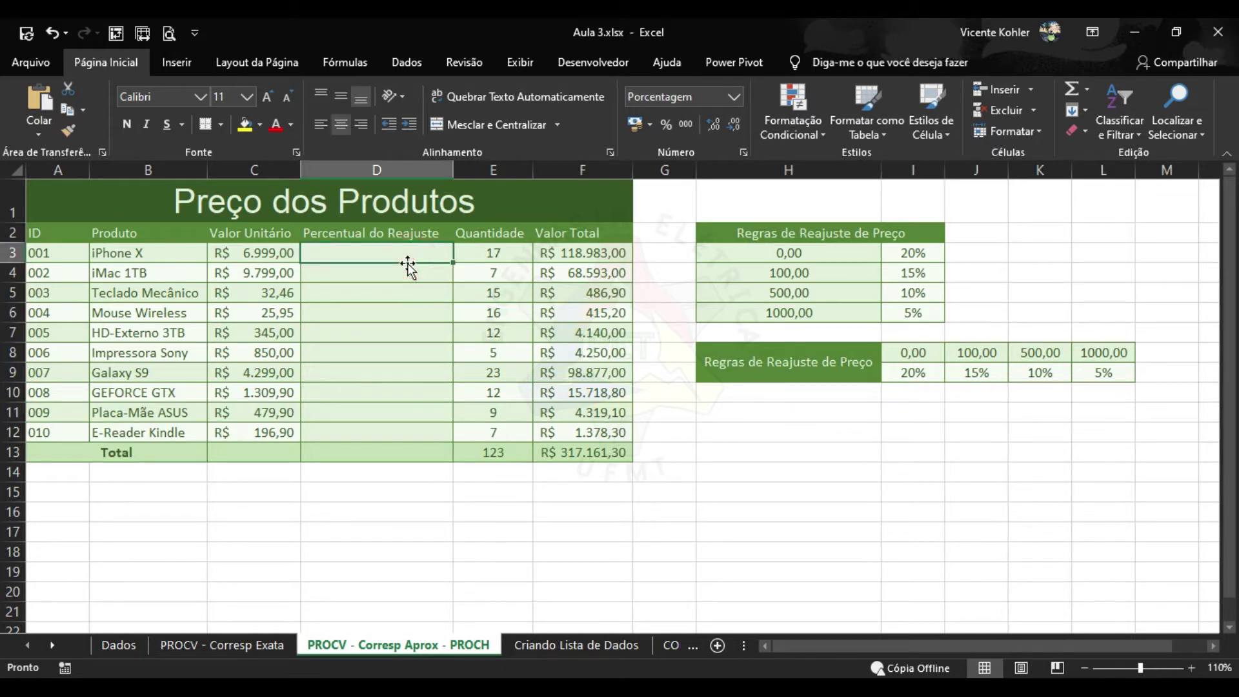
pyautogui.write('=PROCH')
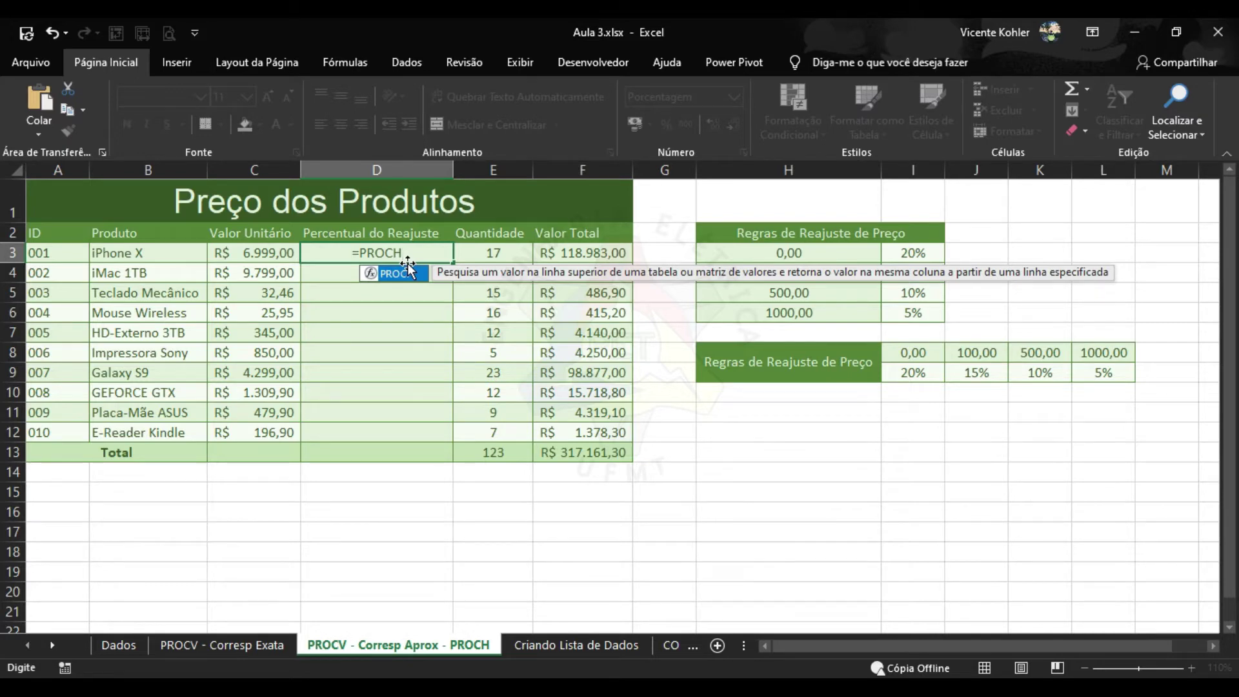
pyautogui.write('(')
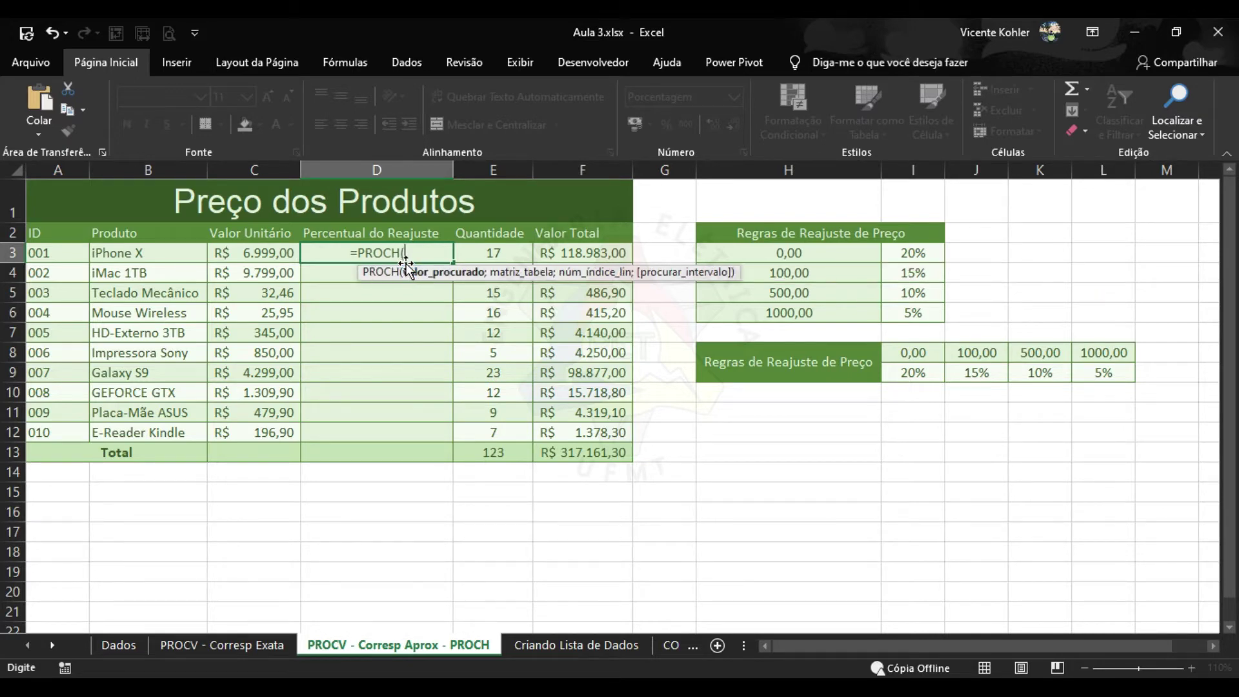
pyautogui.click(273, 256)
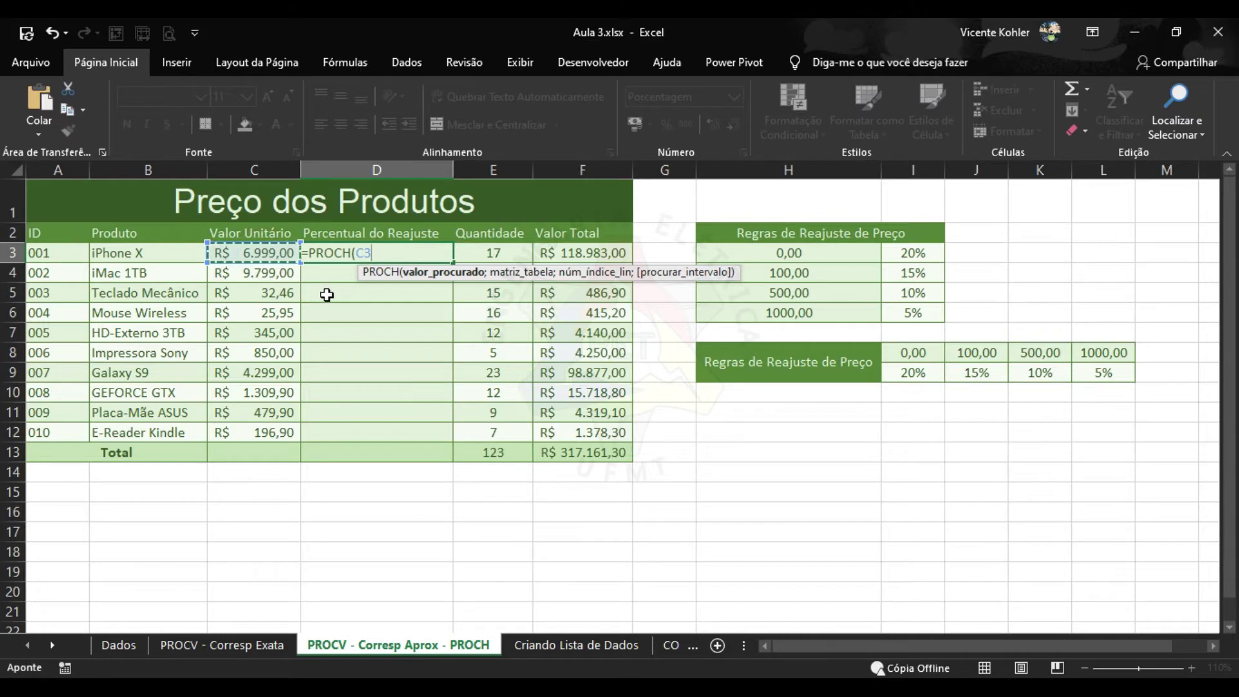
pyautogui.write(';')
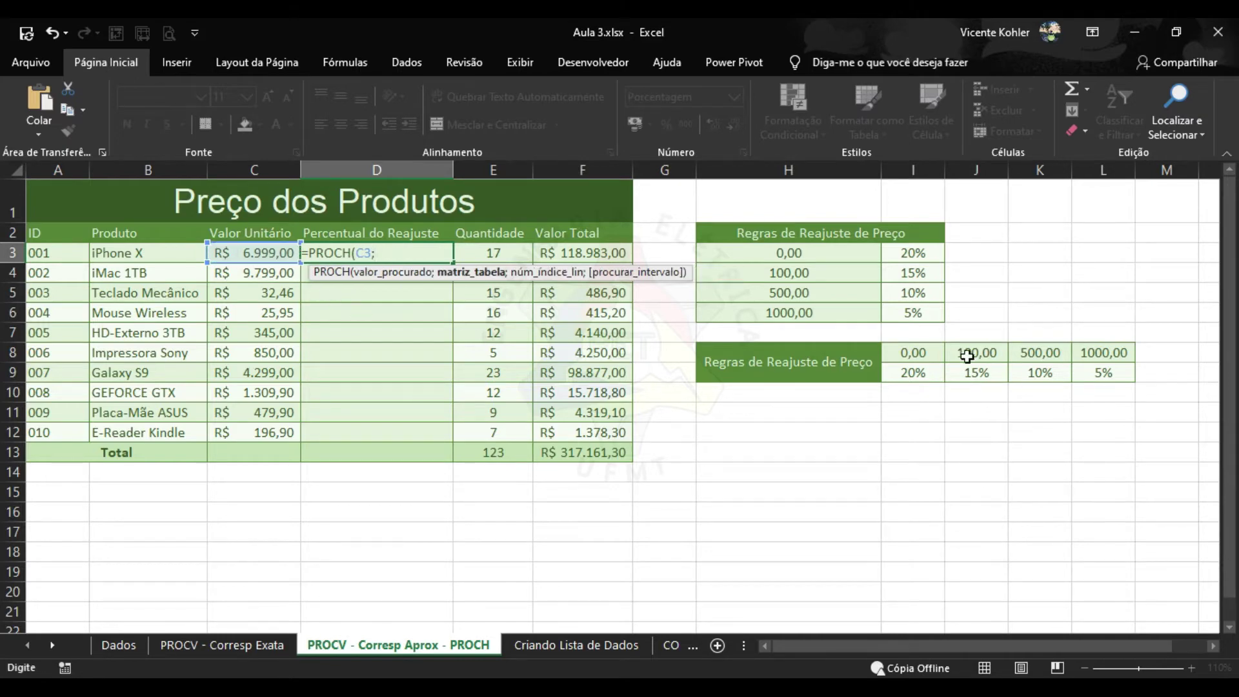
pyautogui.moveTo(928, 355); pyautogui.dragTo(1101, 379)
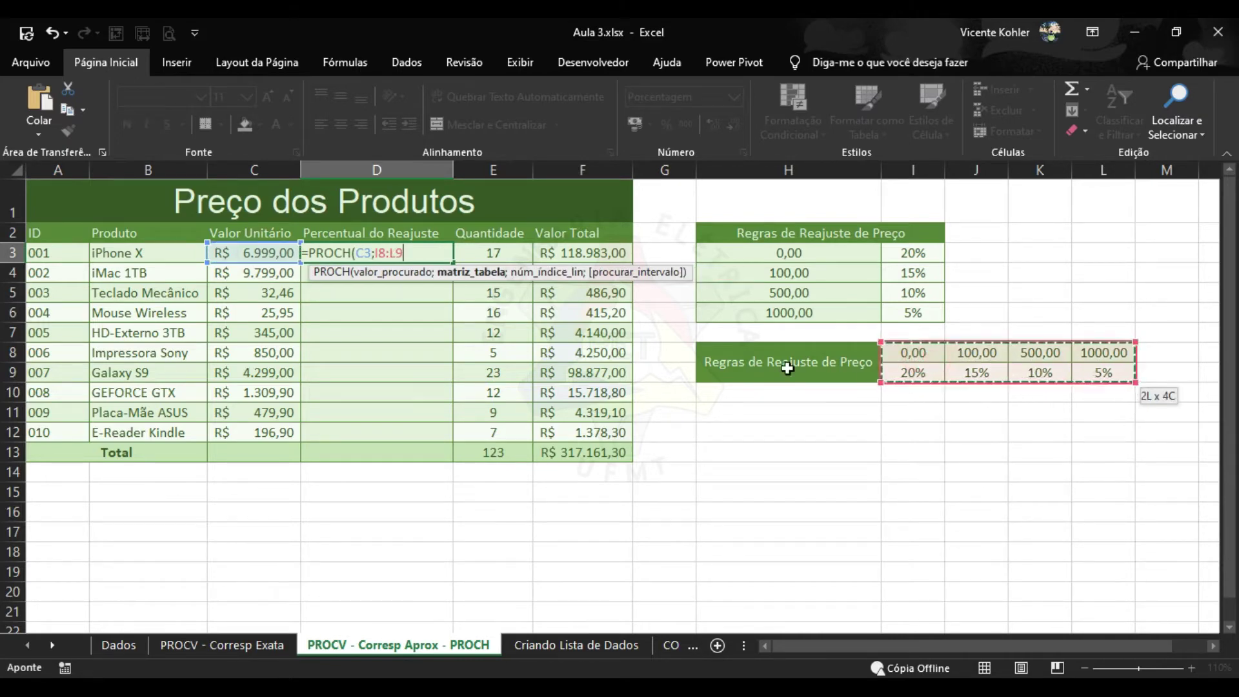
# Complete the D3 formula as =PROCH(C3;I8:L9;2;VERDADEIRO) and fill it down to D12
pyautogui.write(';')
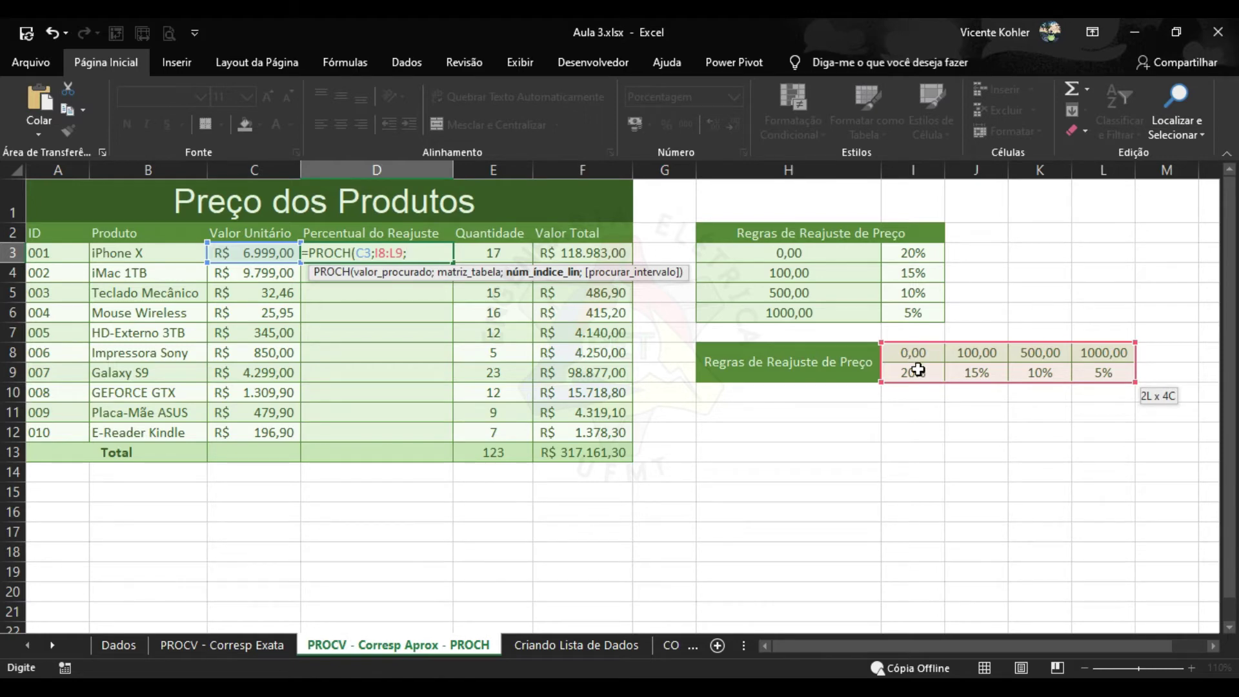
pyautogui.write(';')
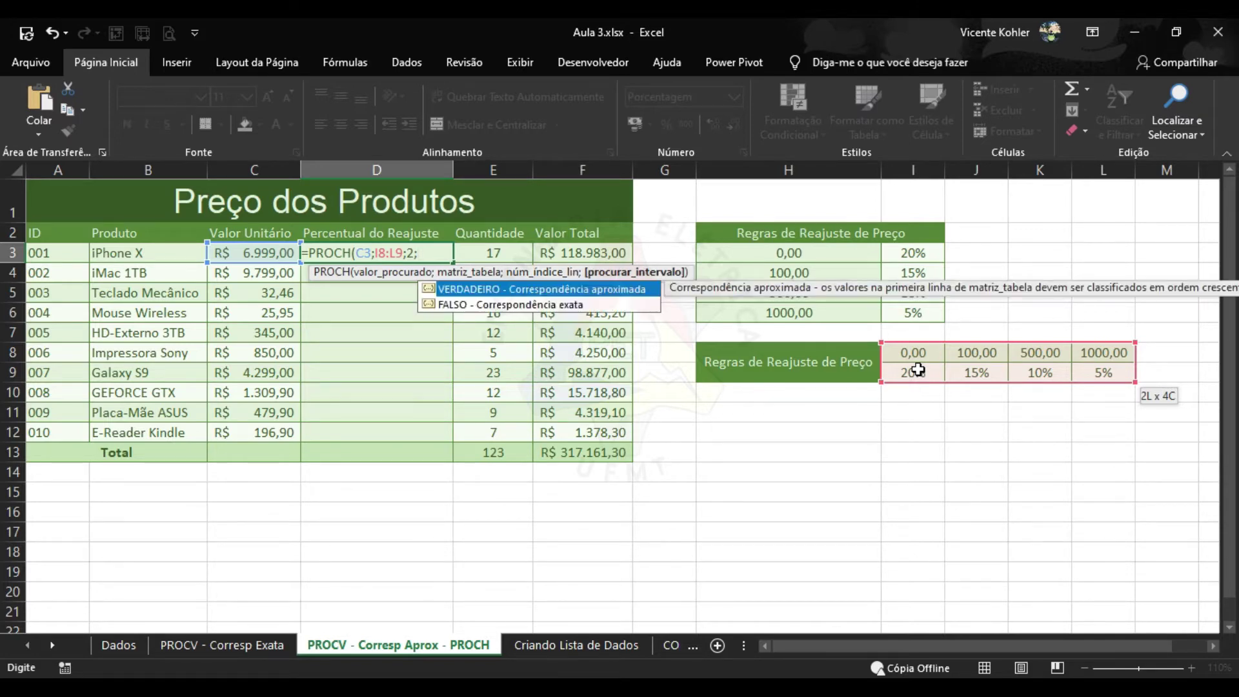
pyautogui.press('Tab')
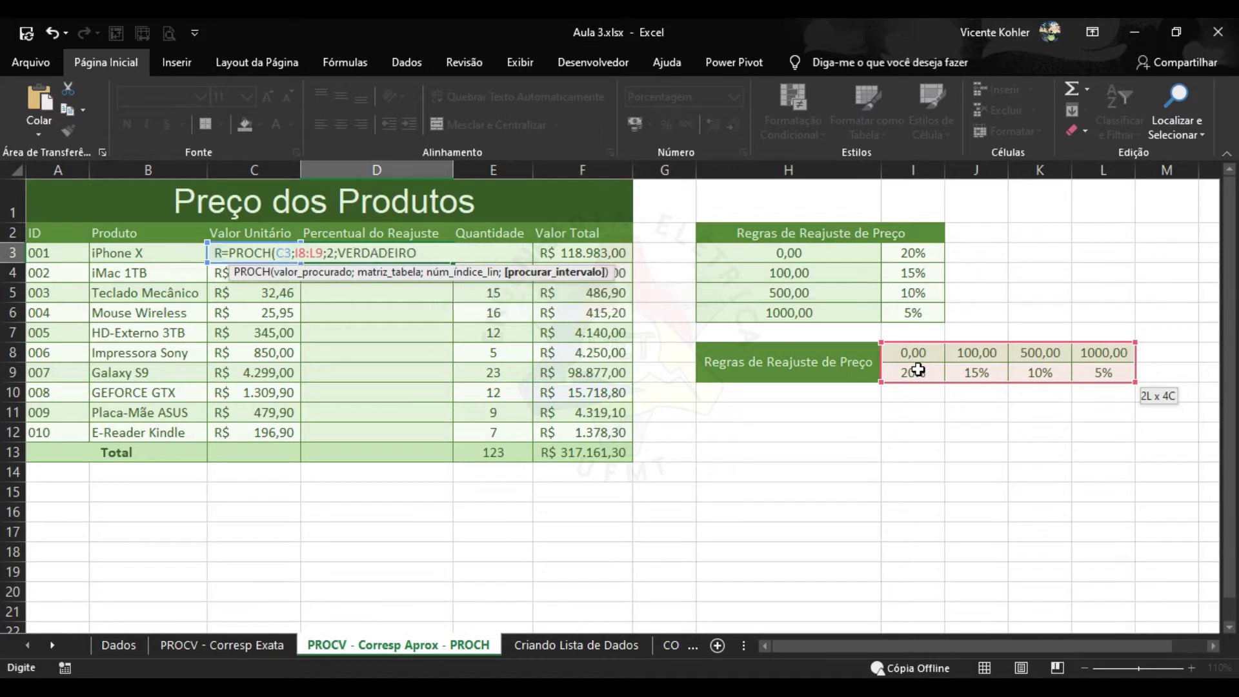
pyautogui.write(')')
pyautogui.press('Return')
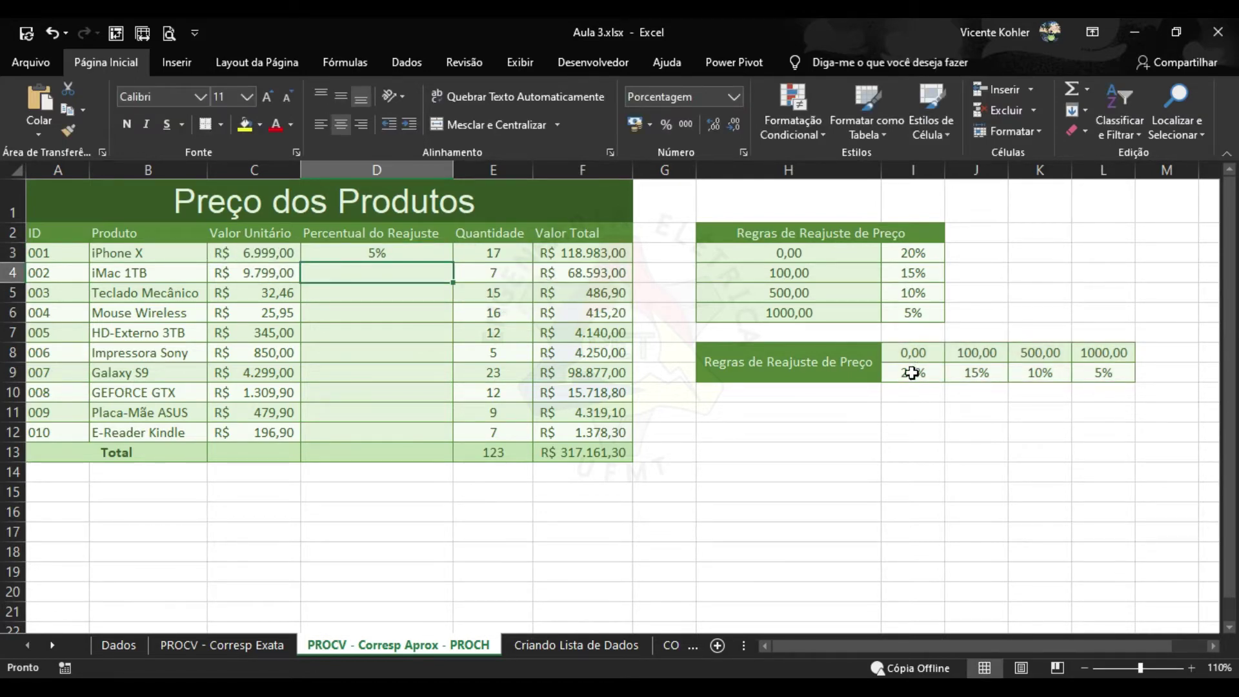
pyautogui.click(420, 252)
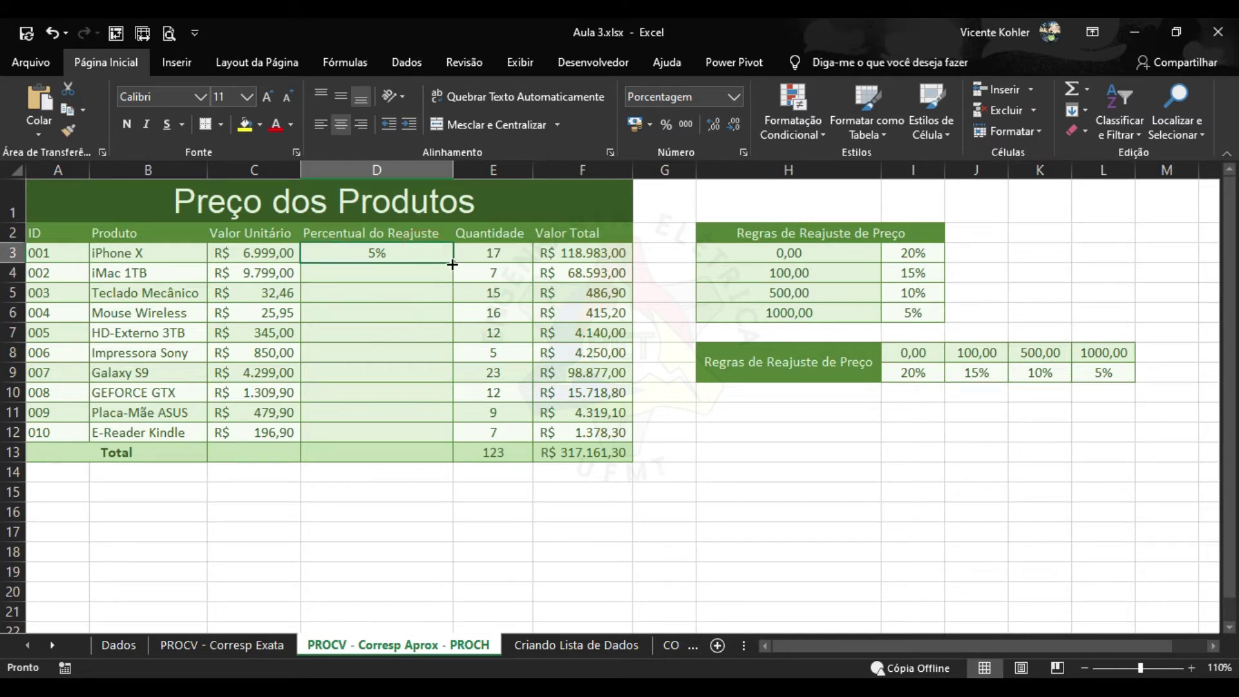
pyautogui.moveTo(453, 264); pyautogui.dragTo(461, 436)
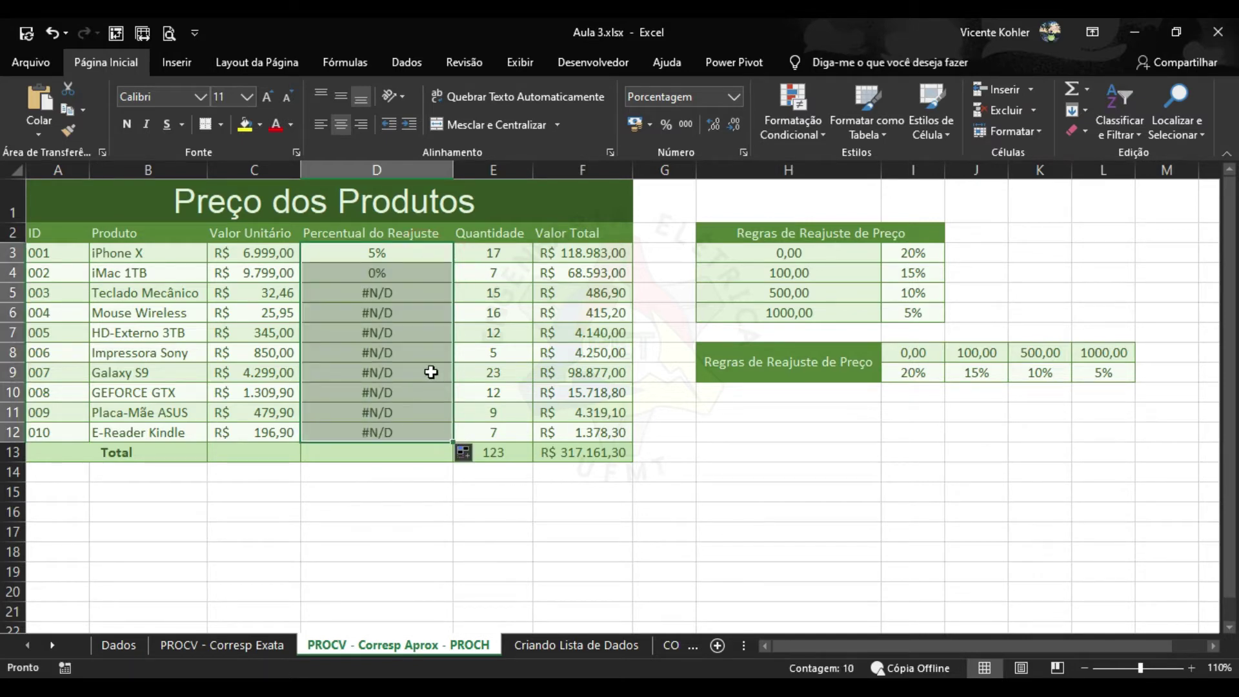
# Make the horizontal rules table reference in D3's PROCH formula absolute, as $I$8:$L$9
pyautogui.doubleClick(412, 253)
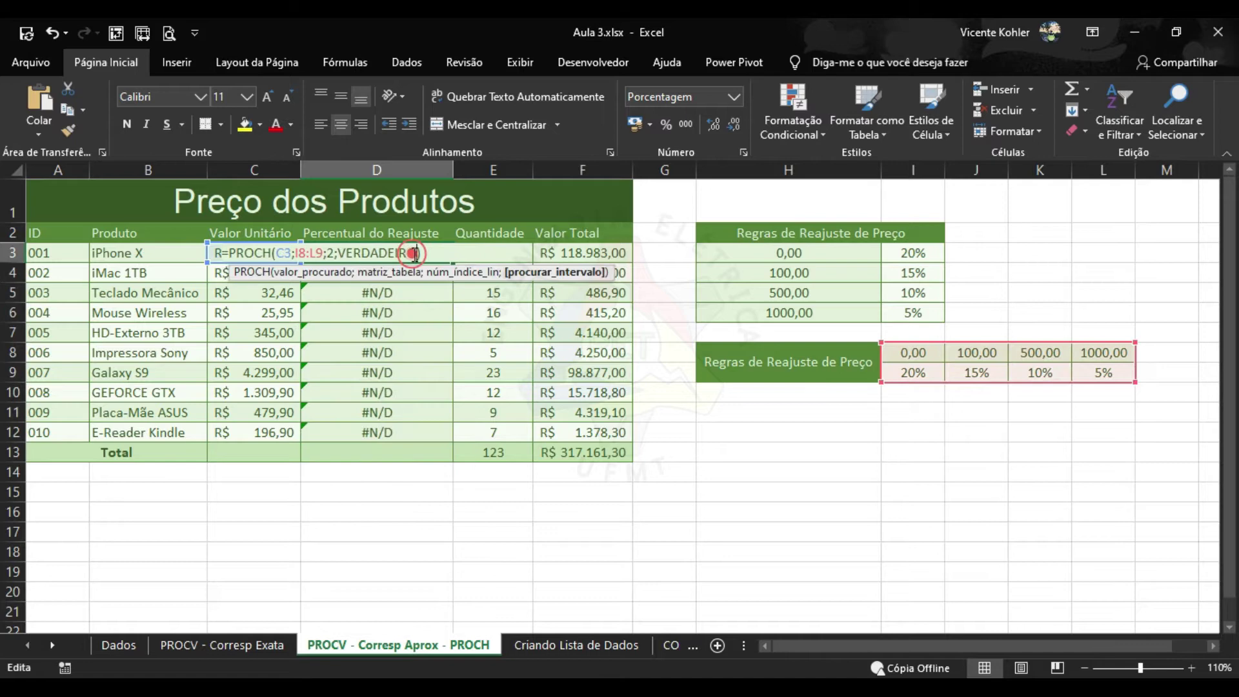
pyautogui.click(310, 255)
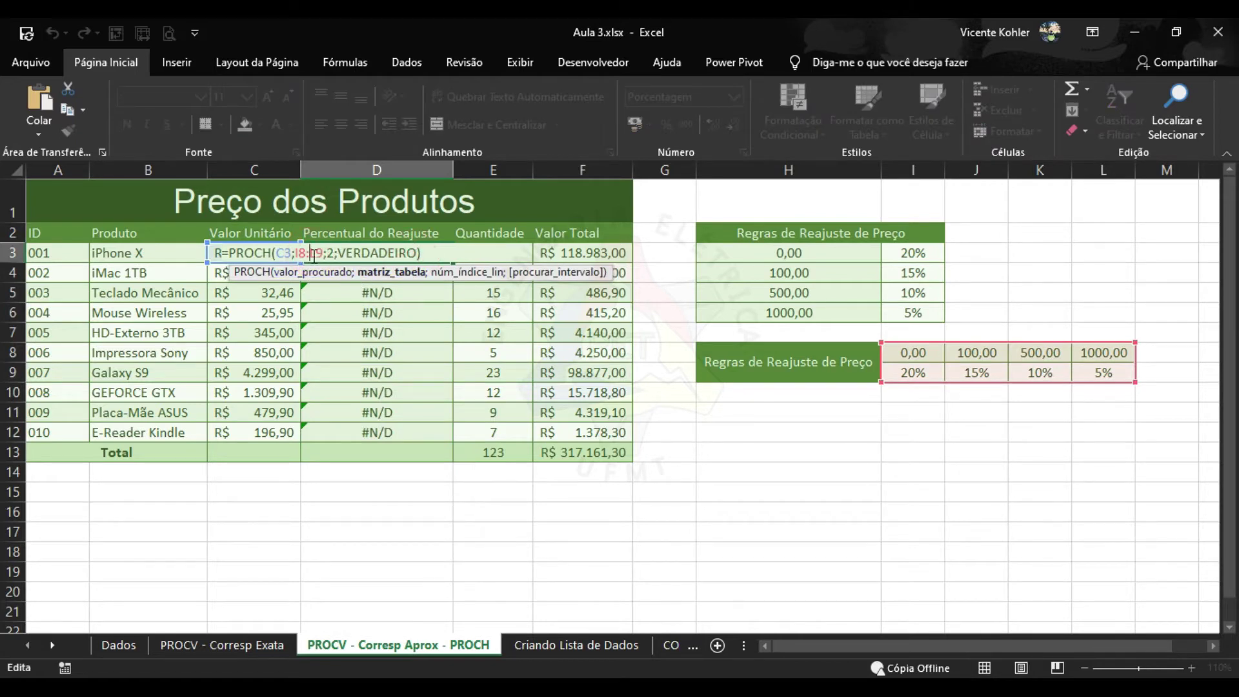
pyautogui.press('F4')
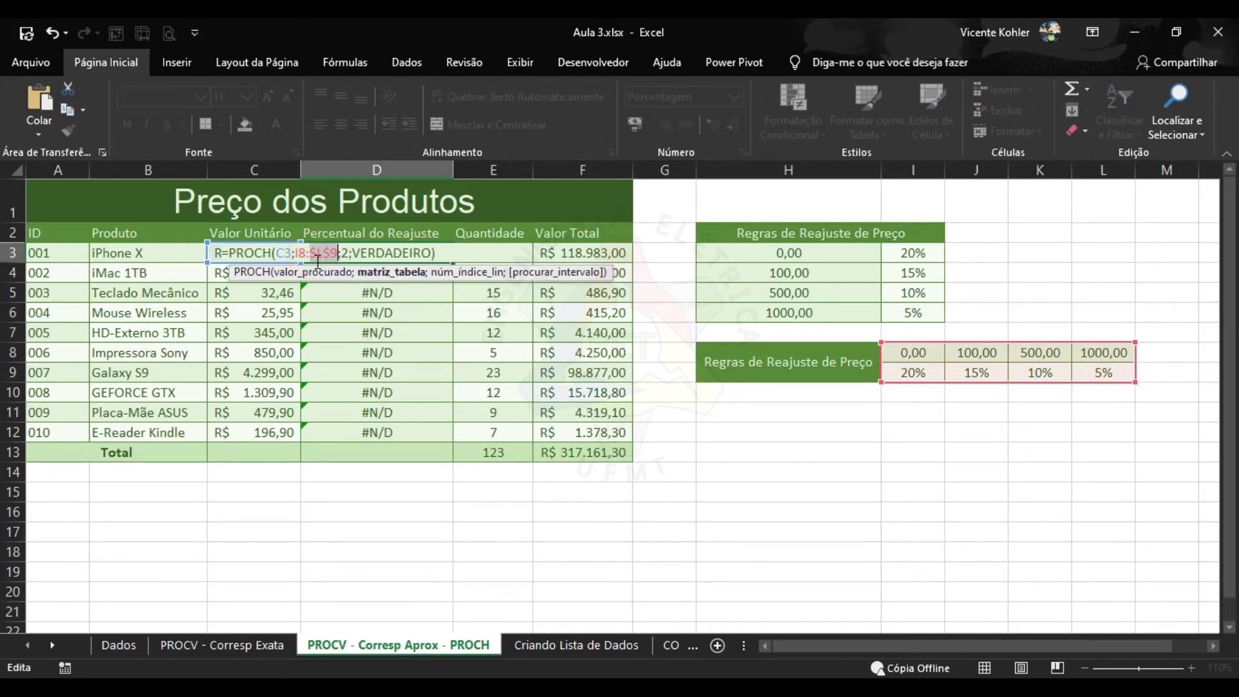
pyautogui.click(300, 254)
pyautogui.press('F4')
pyautogui.press('Return')
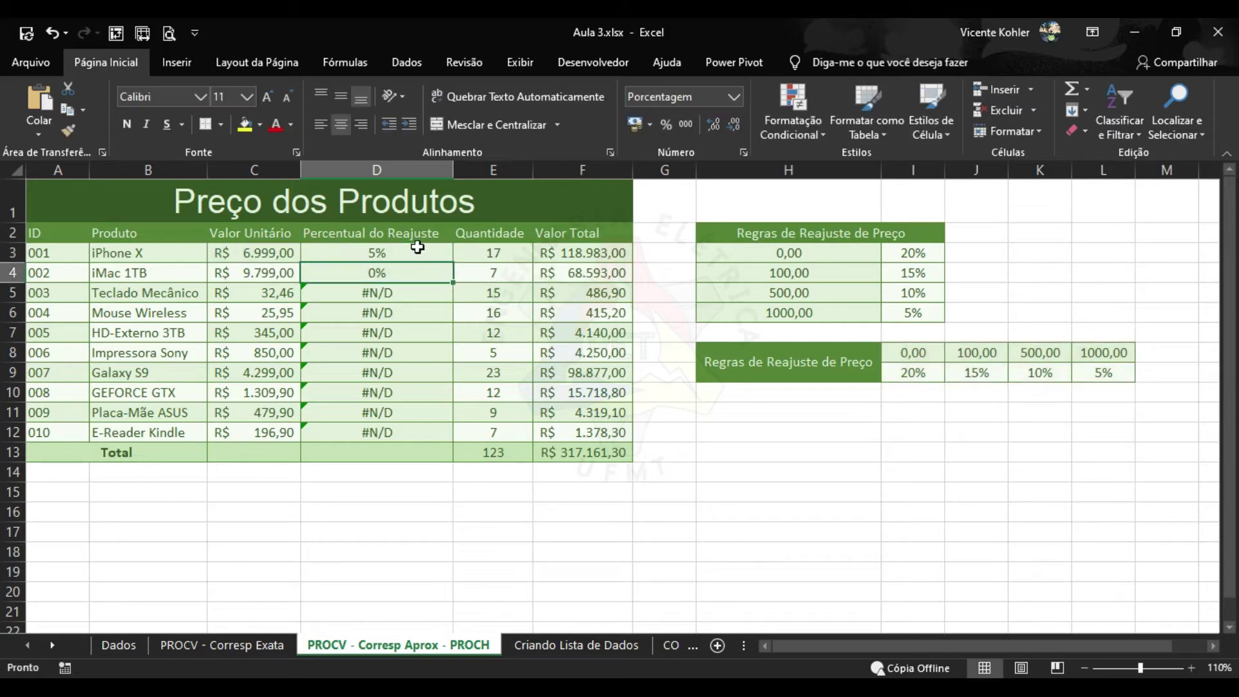
# Fill the corrected PROCH formula from D3 down to D12 and check the percentages for HD-Externo 3TB and Impressora Sony
pyautogui.click(417, 247)
pyautogui.moveTo(452, 263); pyautogui.dragTo(443, 432)
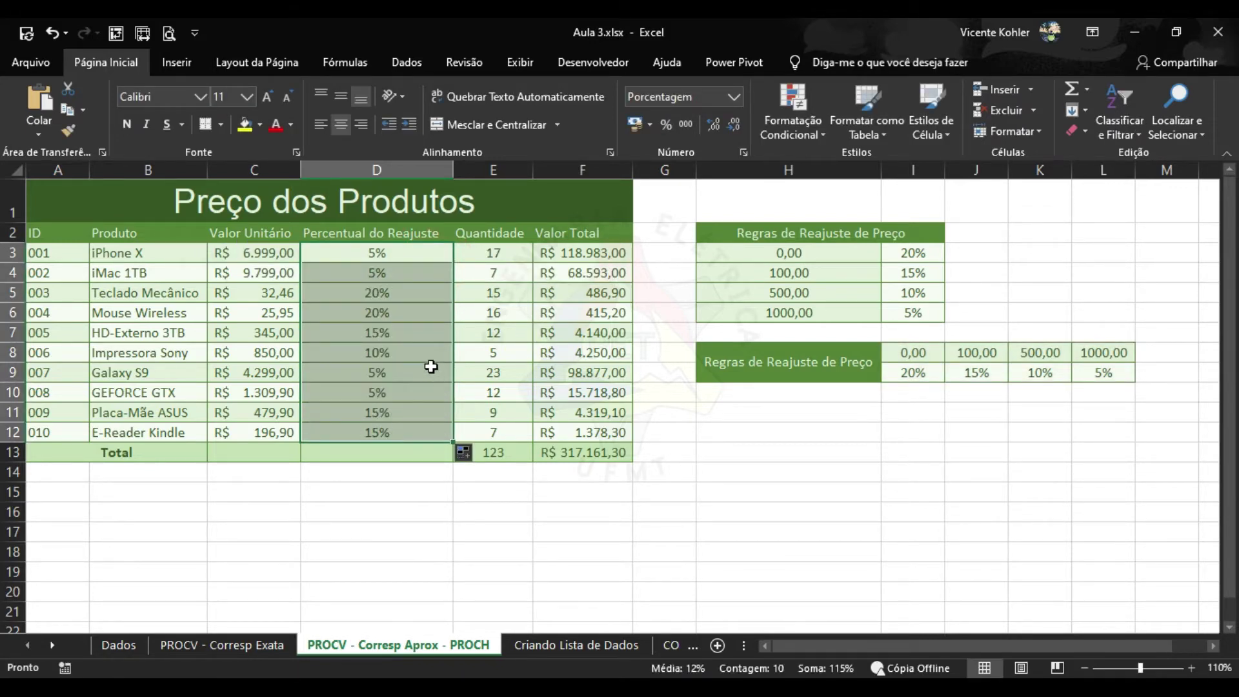
pyautogui.click(408, 335)
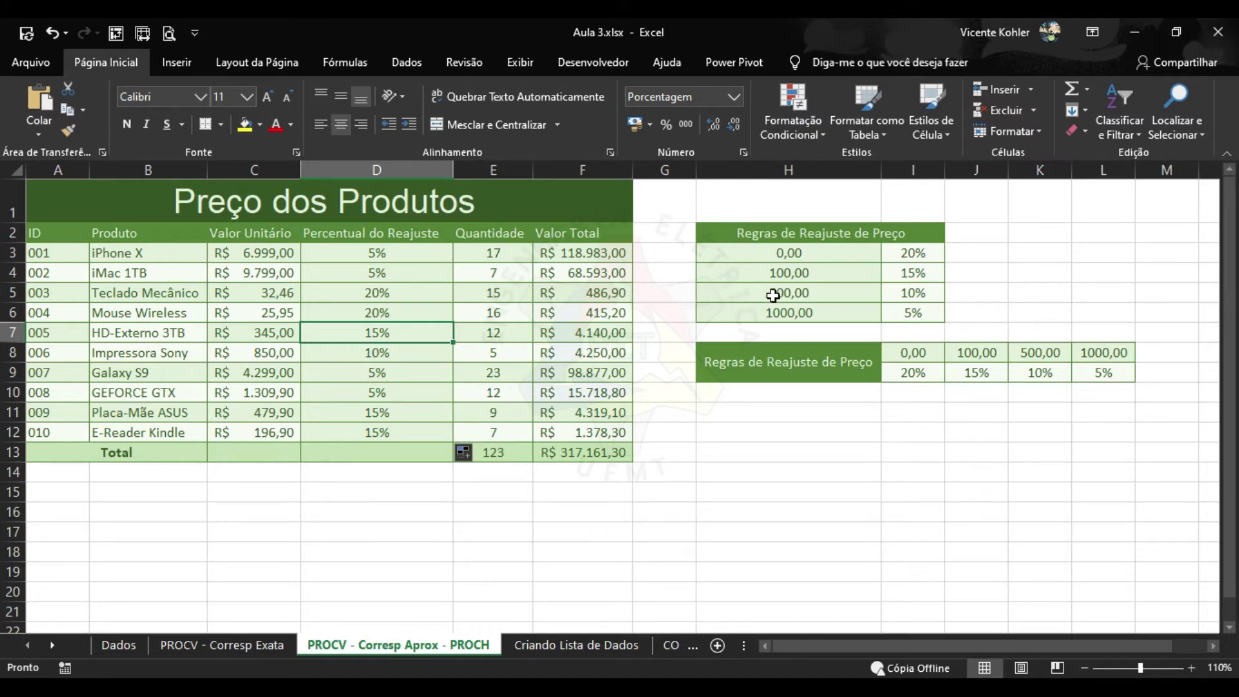
pyautogui.click(382, 359)
pyautogui.click(703, 432)
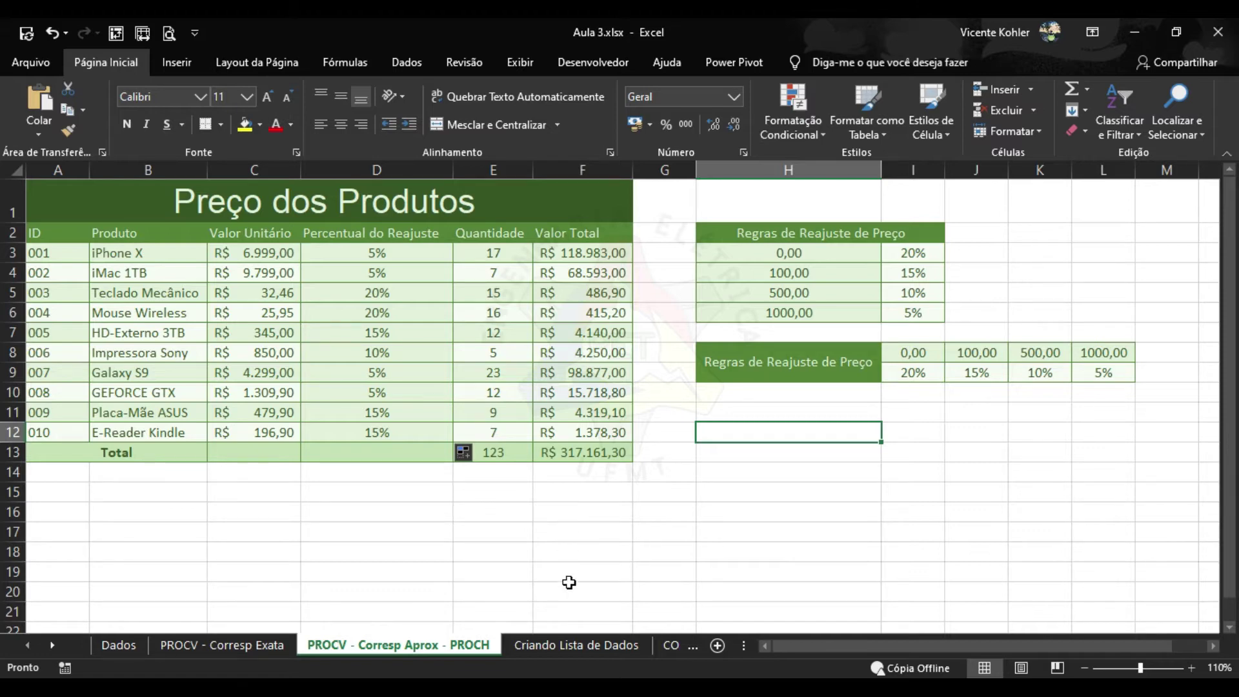
# On the Criando Lista de Dados sheet, start a data validation for cell B17 that allows a Lista
pyautogui.click(566, 647)
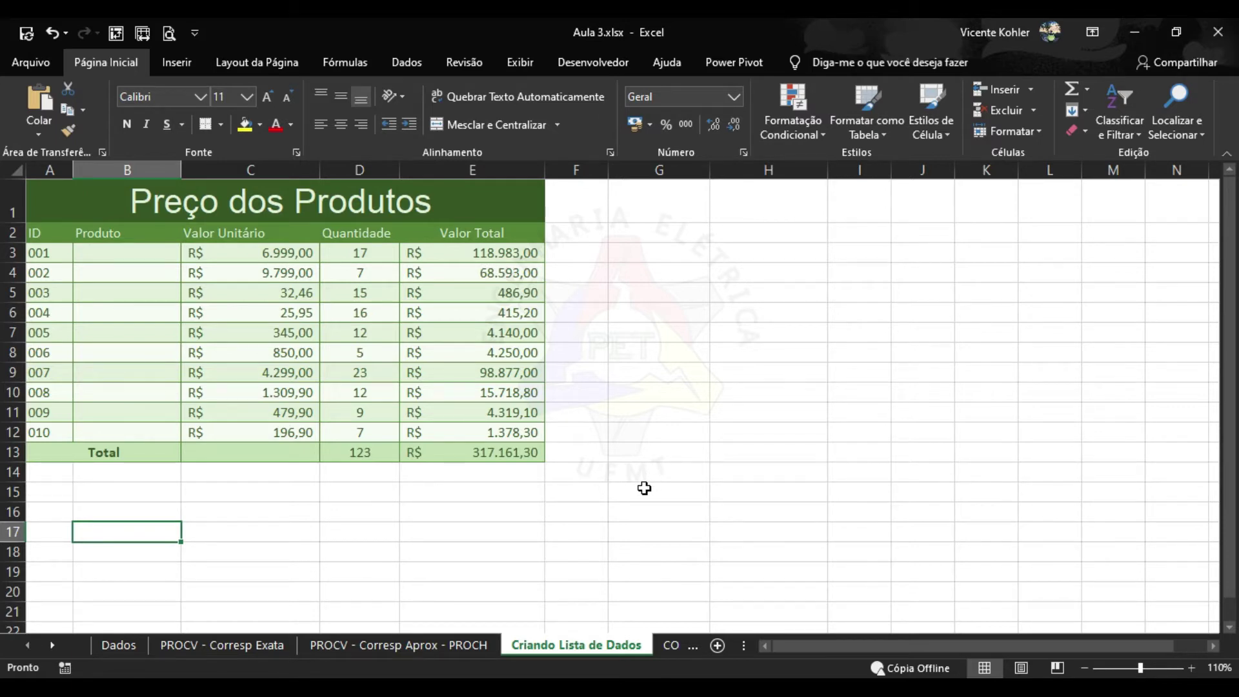
pyautogui.click(409, 62)
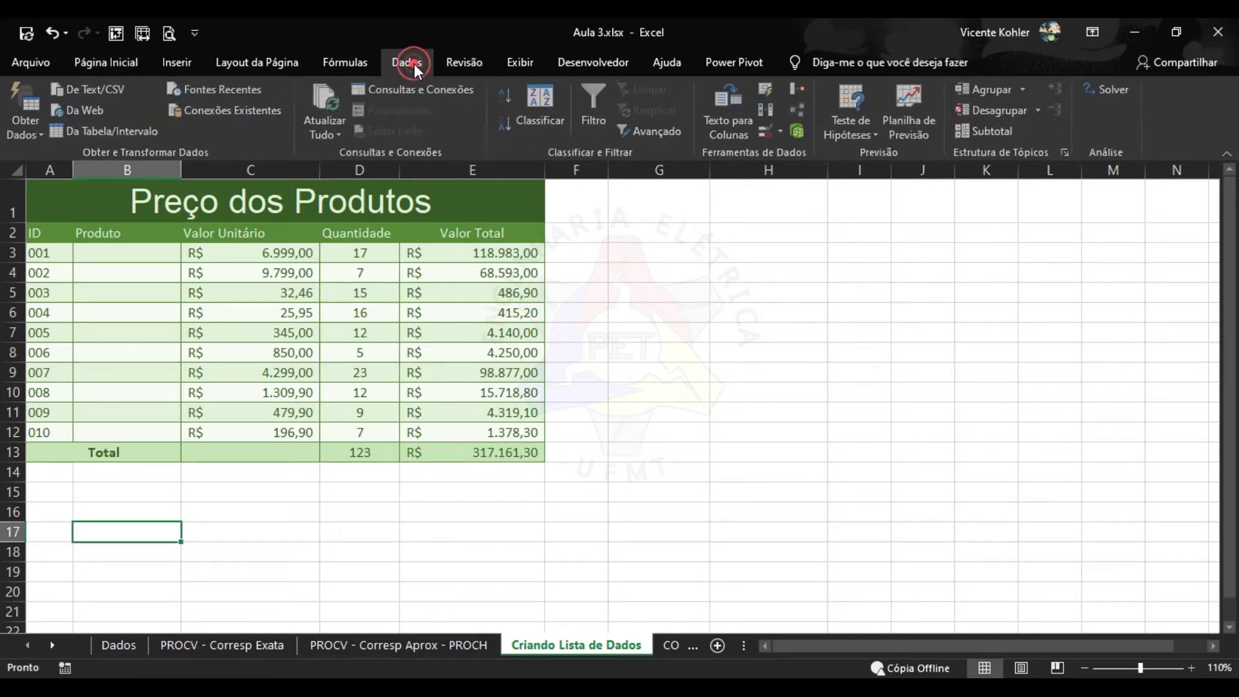
pyautogui.click(785, 131)
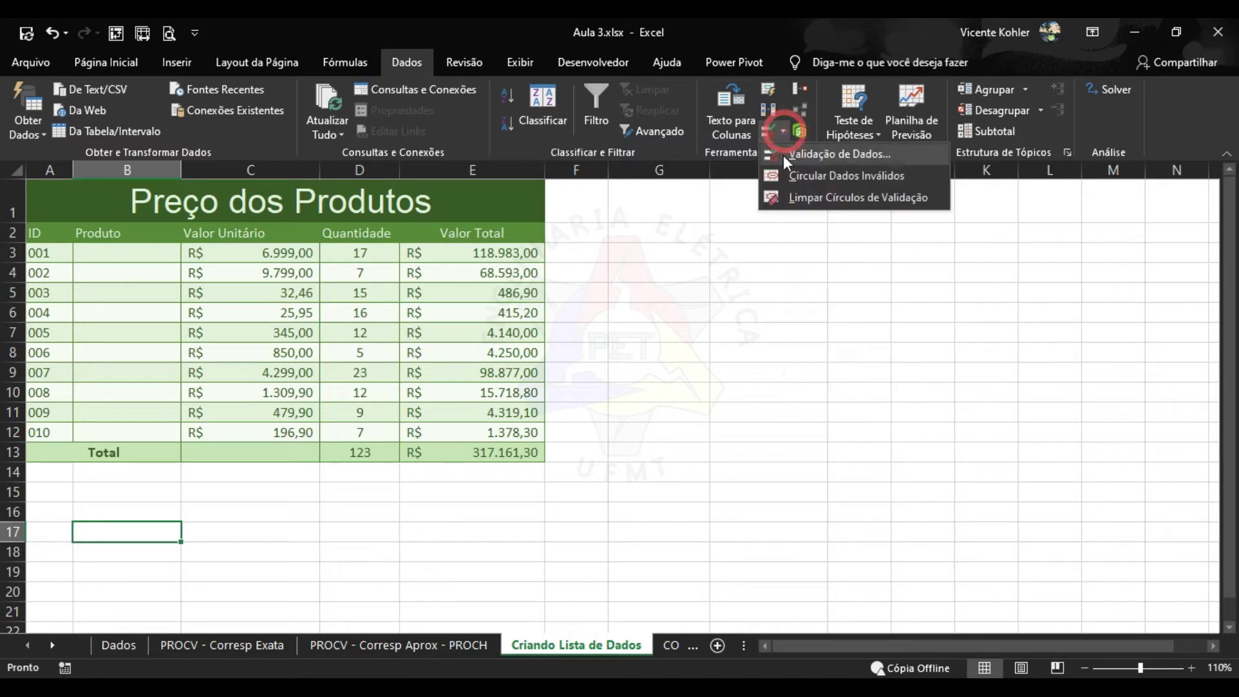
pyautogui.click(801, 161)
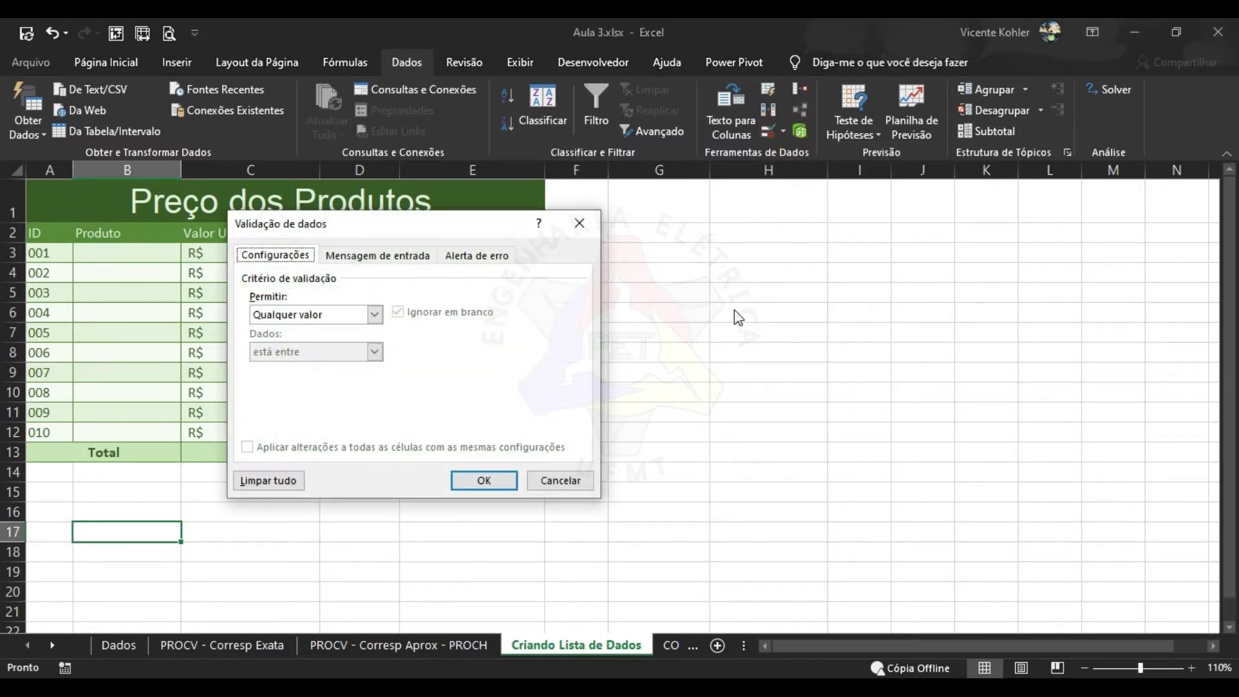
pyautogui.moveTo(442, 225); pyautogui.dragTo(787, 221)
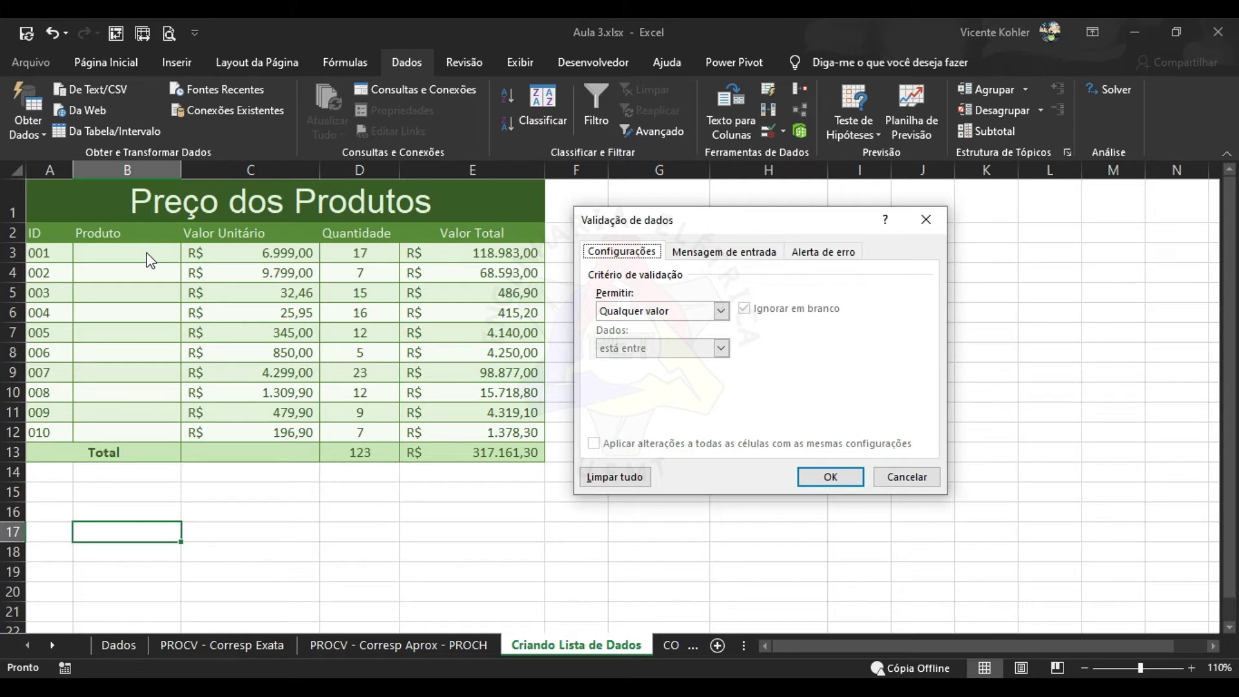
pyautogui.click(721, 311)
pyautogui.click(766, 219)
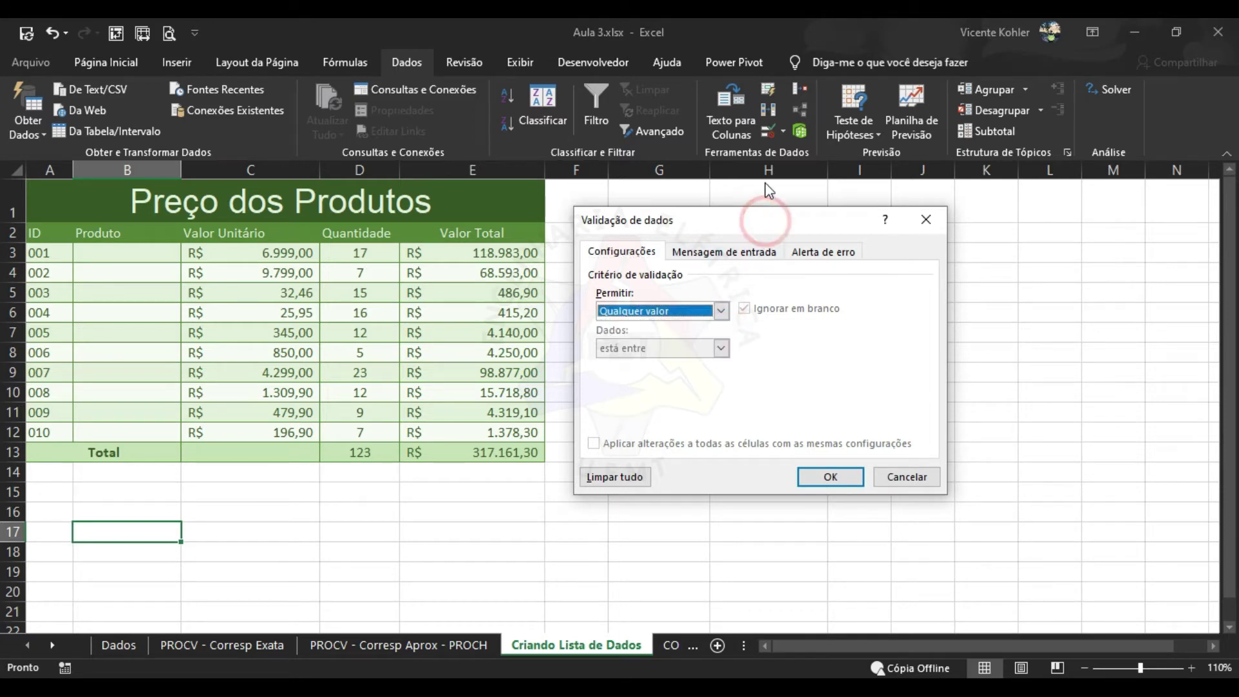
pyautogui.click(721, 311)
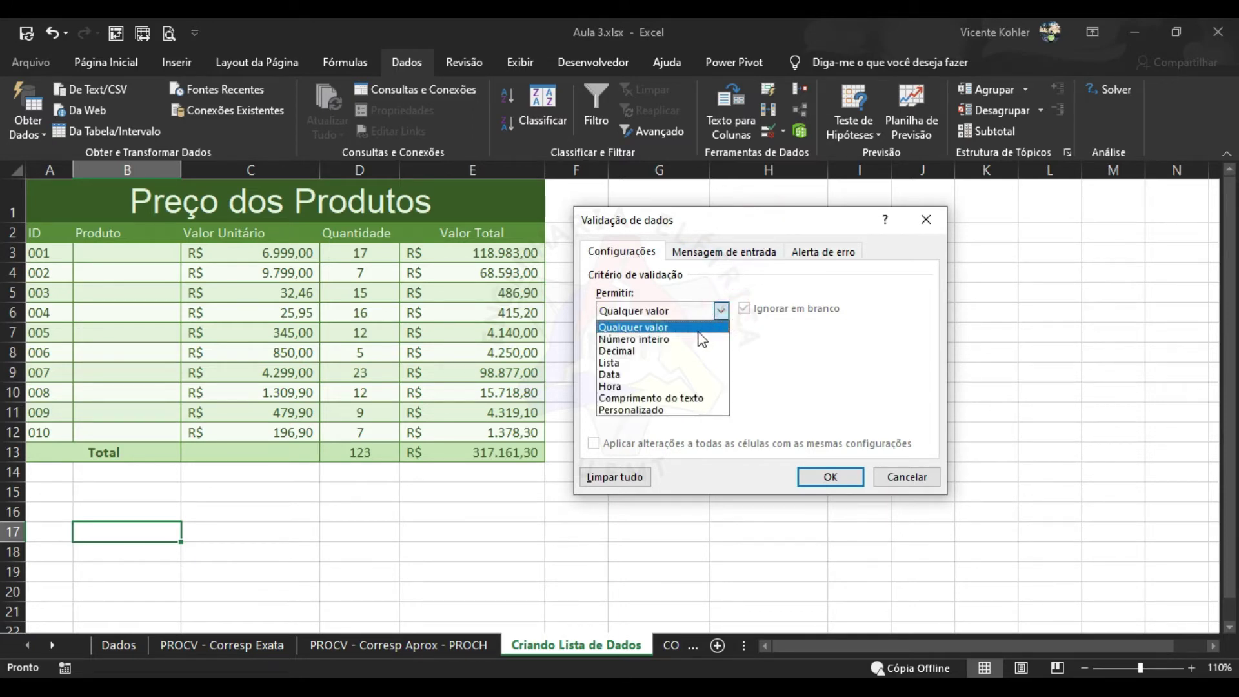
pyautogui.click(675, 365)
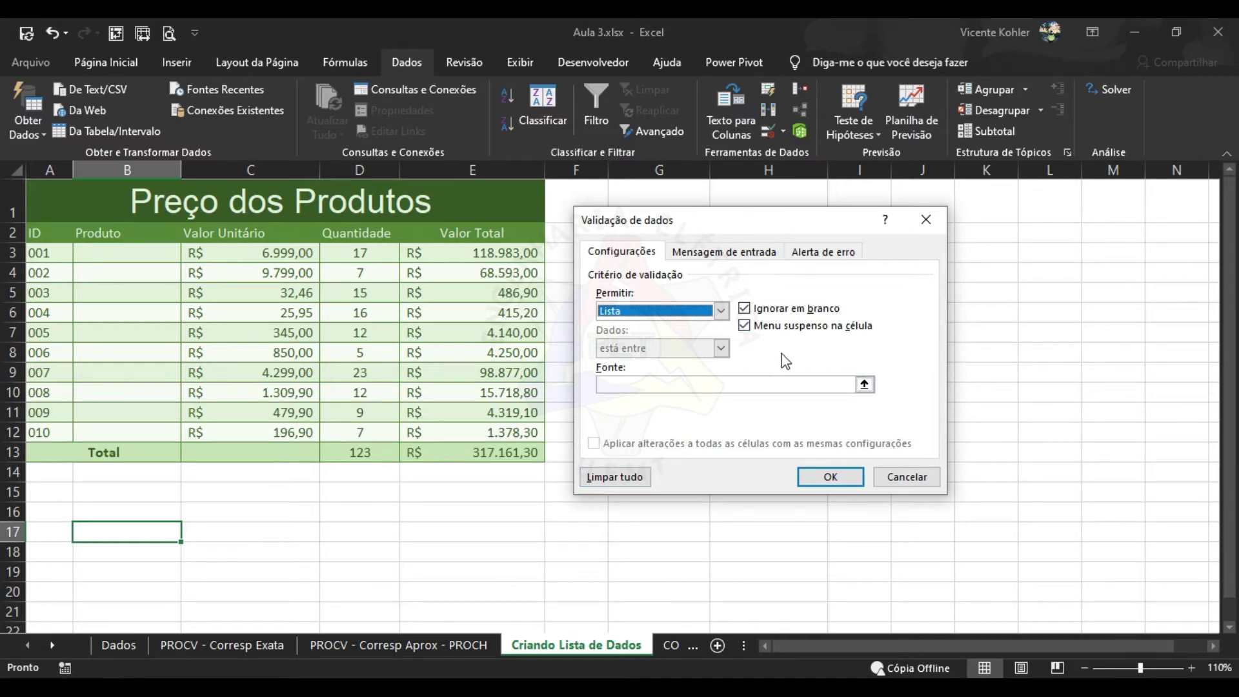
# Set the validation source for B17 to the product names in =Dados!$D$3:$D$8 and apply it
pyautogui.click(865, 385)
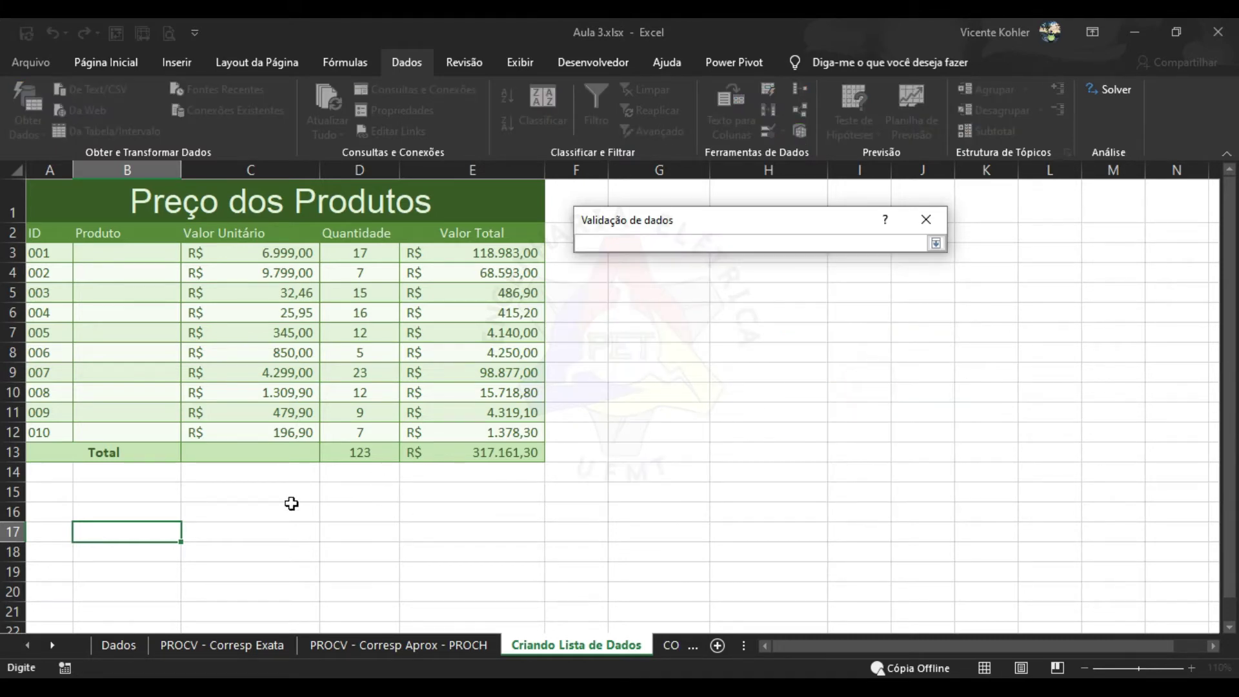
pyautogui.click(134, 643)
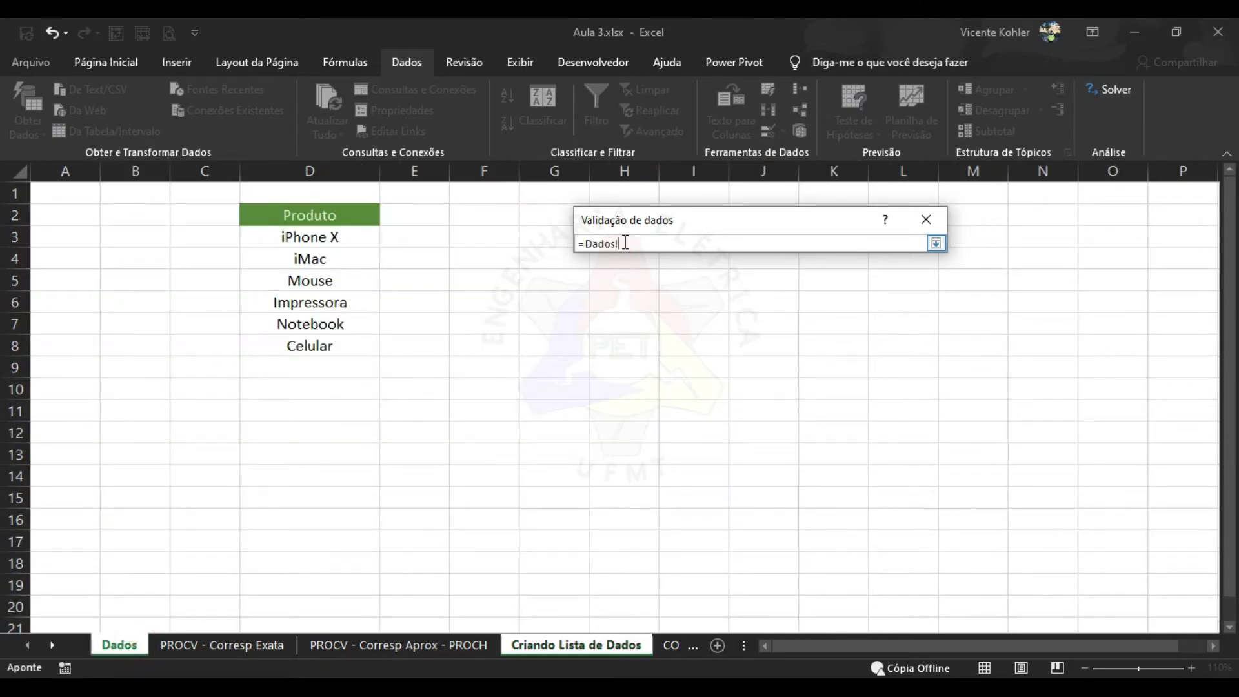
pyautogui.moveTo(342, 242); pyautogui.dragTo(350, 338)
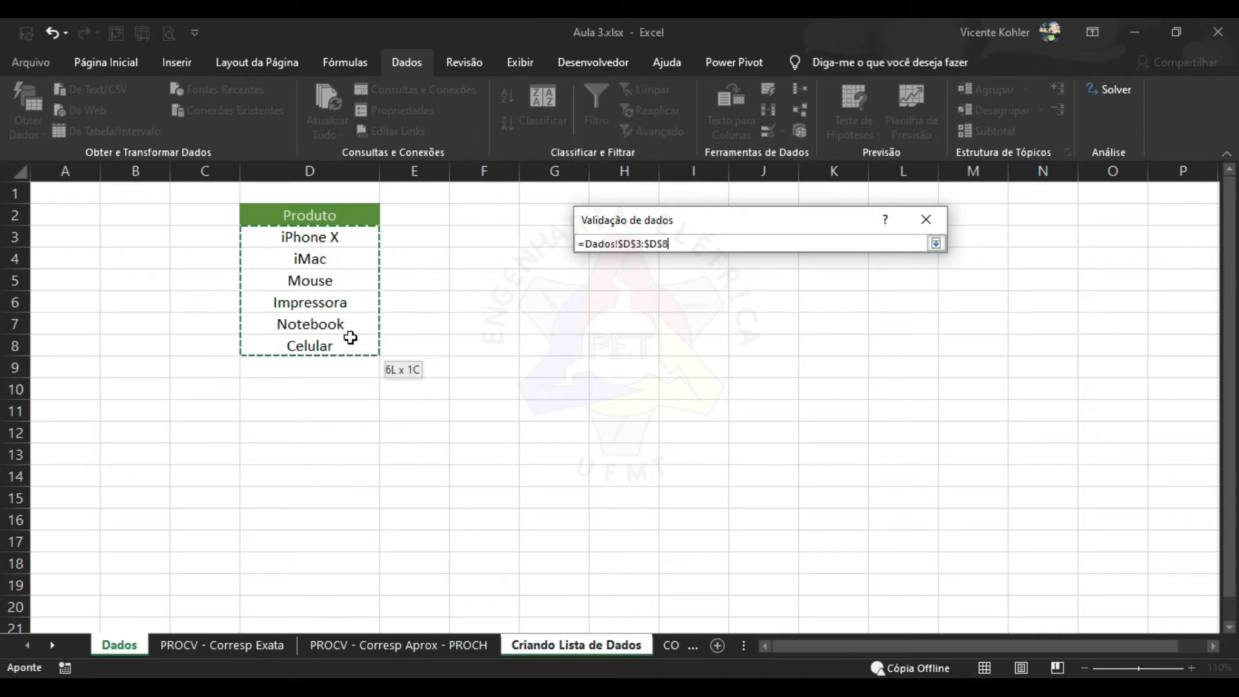
pyautogui.click(936, 243)
pyautogui.click(824, 471)
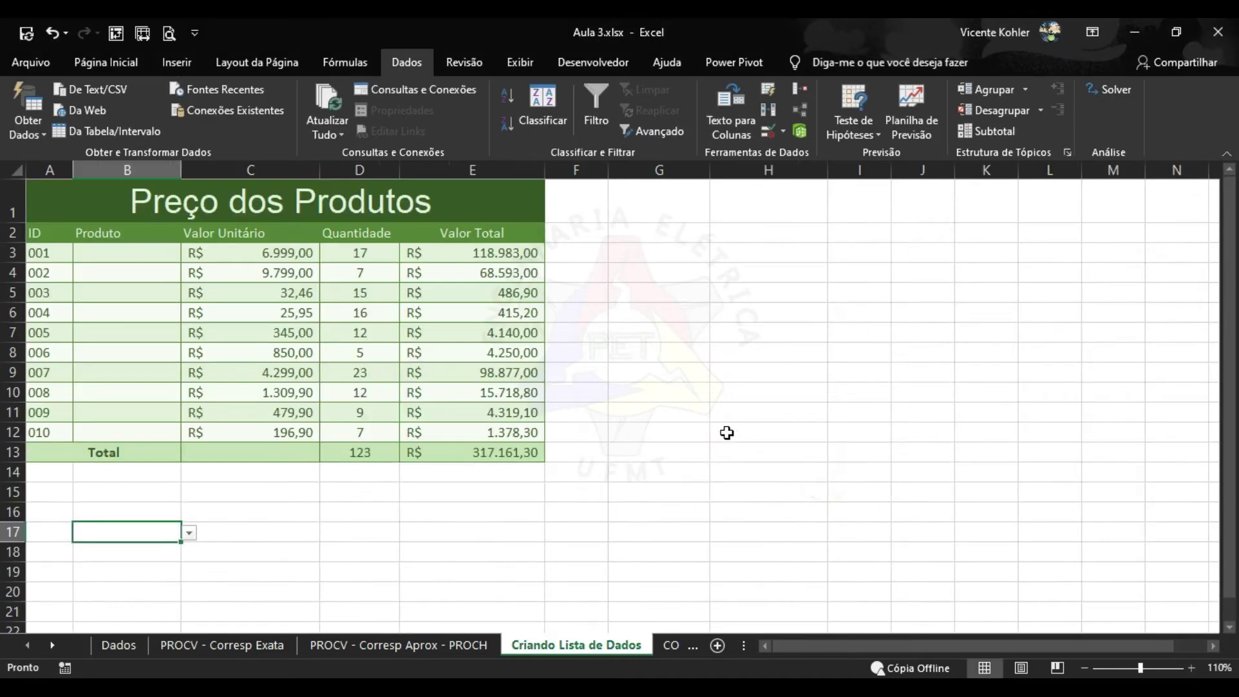
# Test the validation in B17 by trying the unlisted entry dddd, and choose Mouse from the cell's list
pyautogui.click(188, 533)
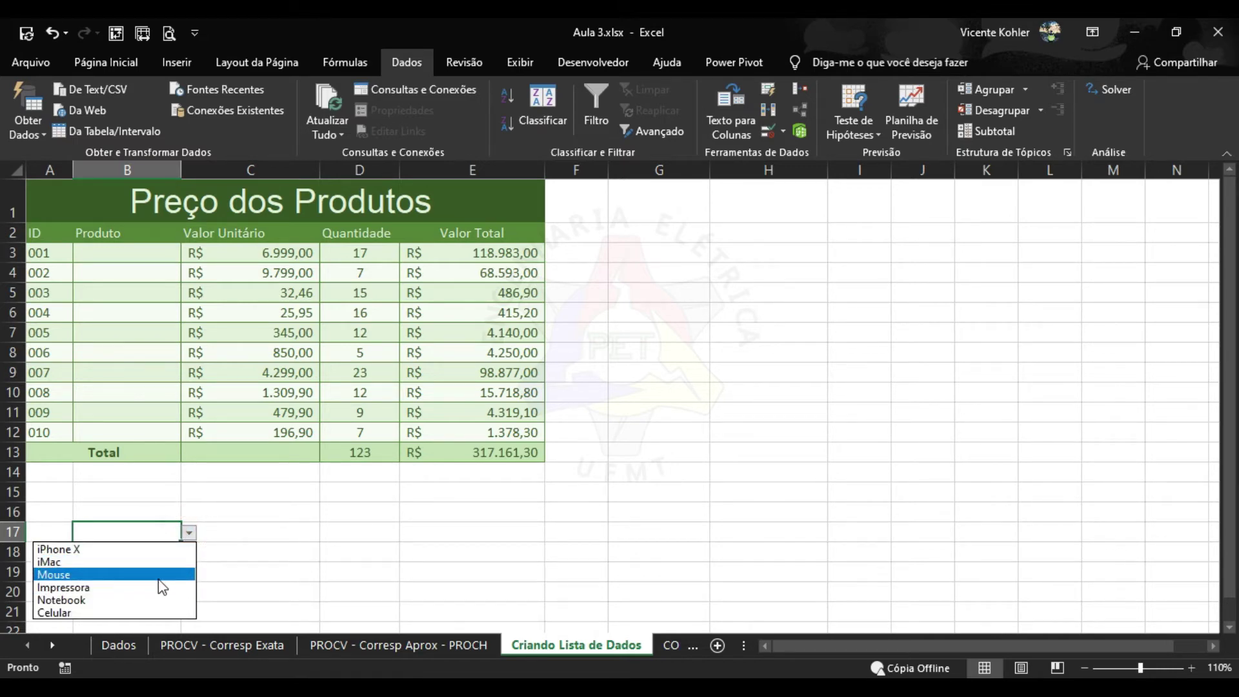
pyautogui.click(164, 526)
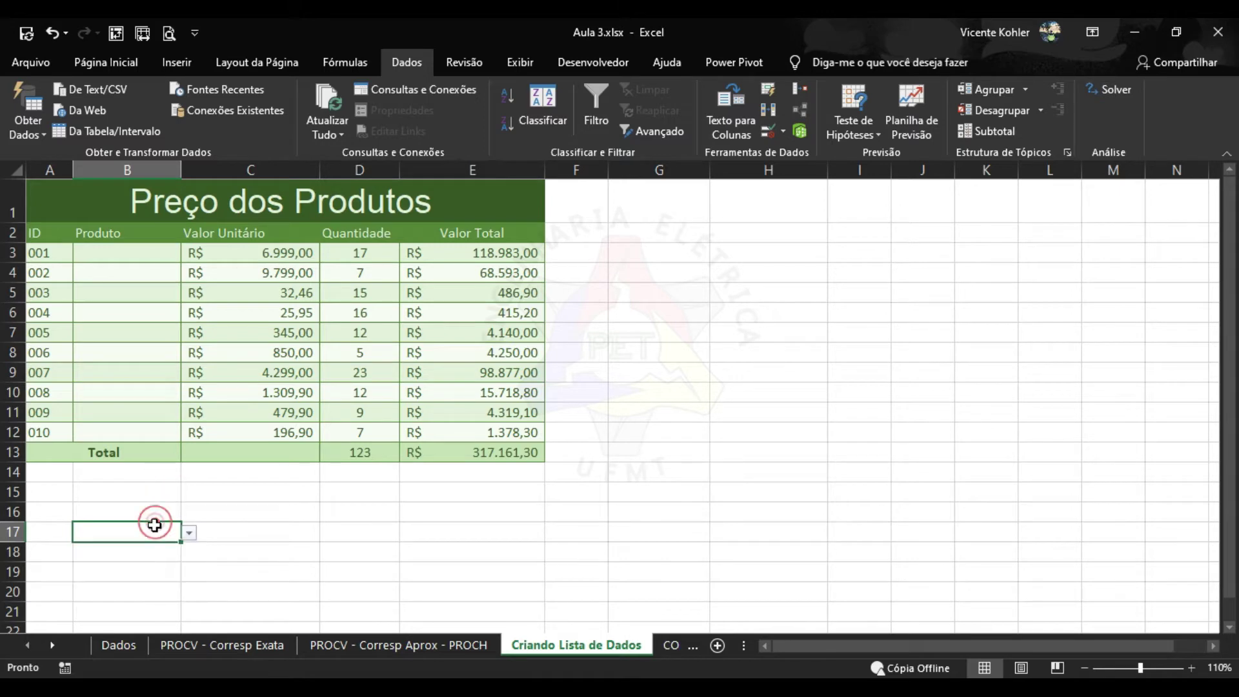
pyautogui.write('dddd')
pyautogui.press('Return')
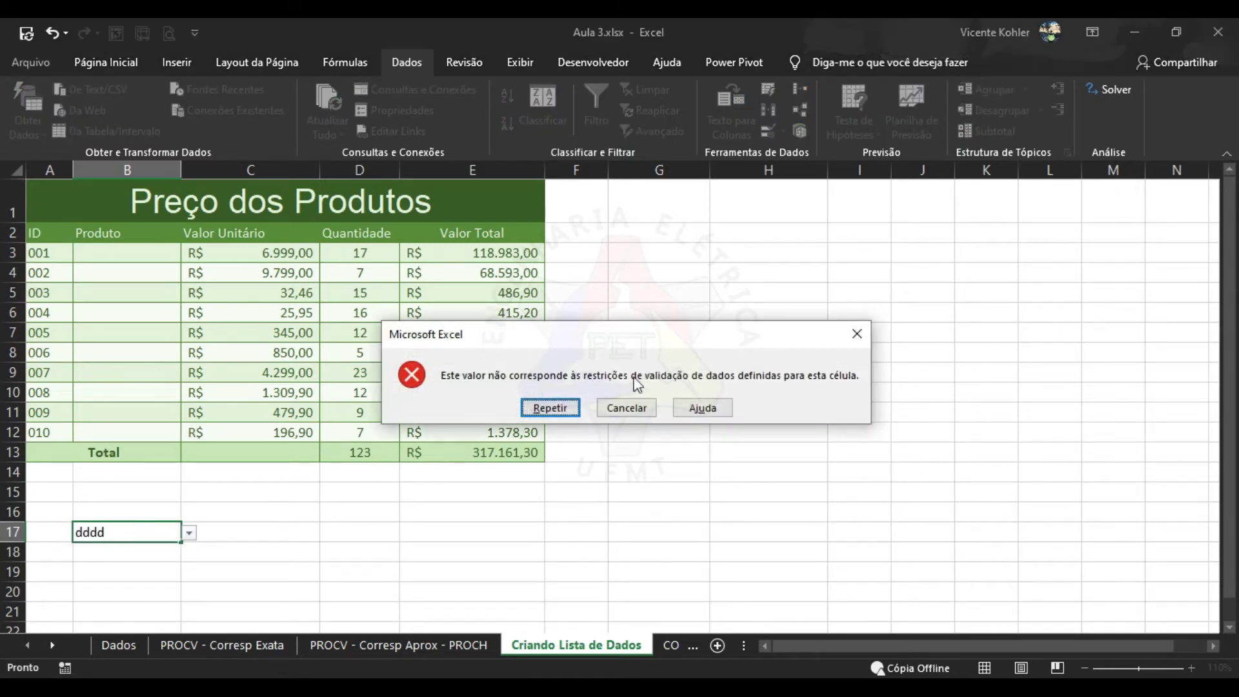
pyautogui.click(643, 410)
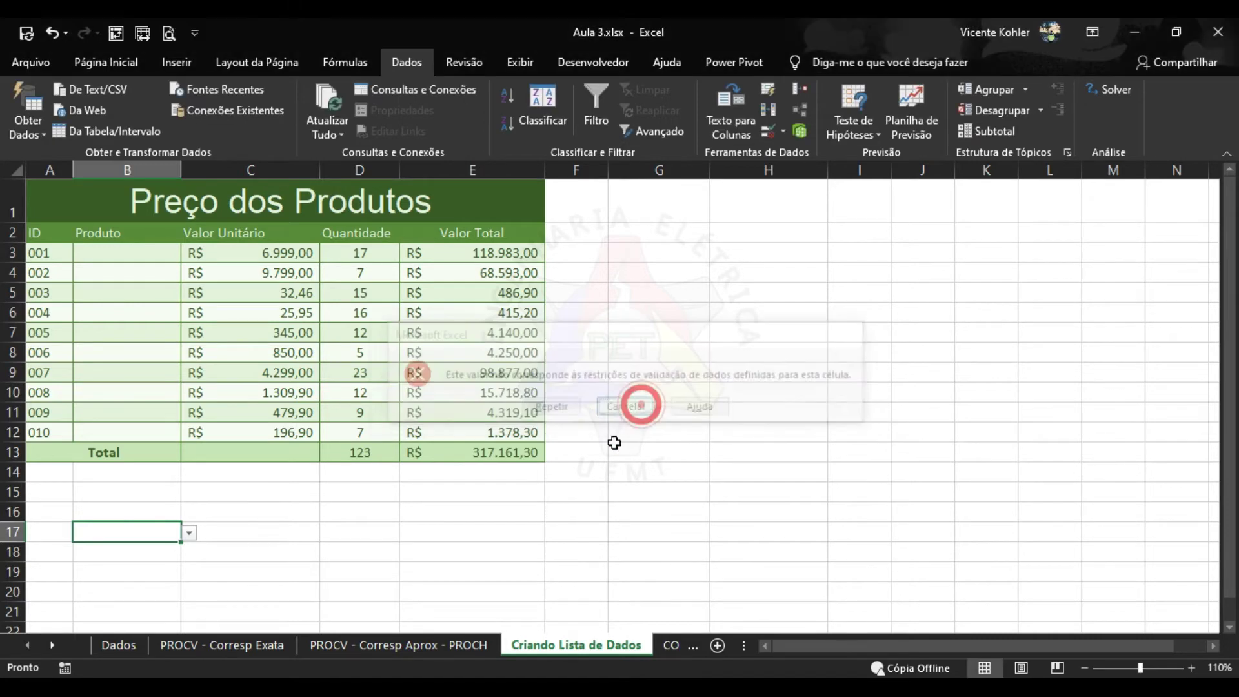
pyautogui.click(189, 533)
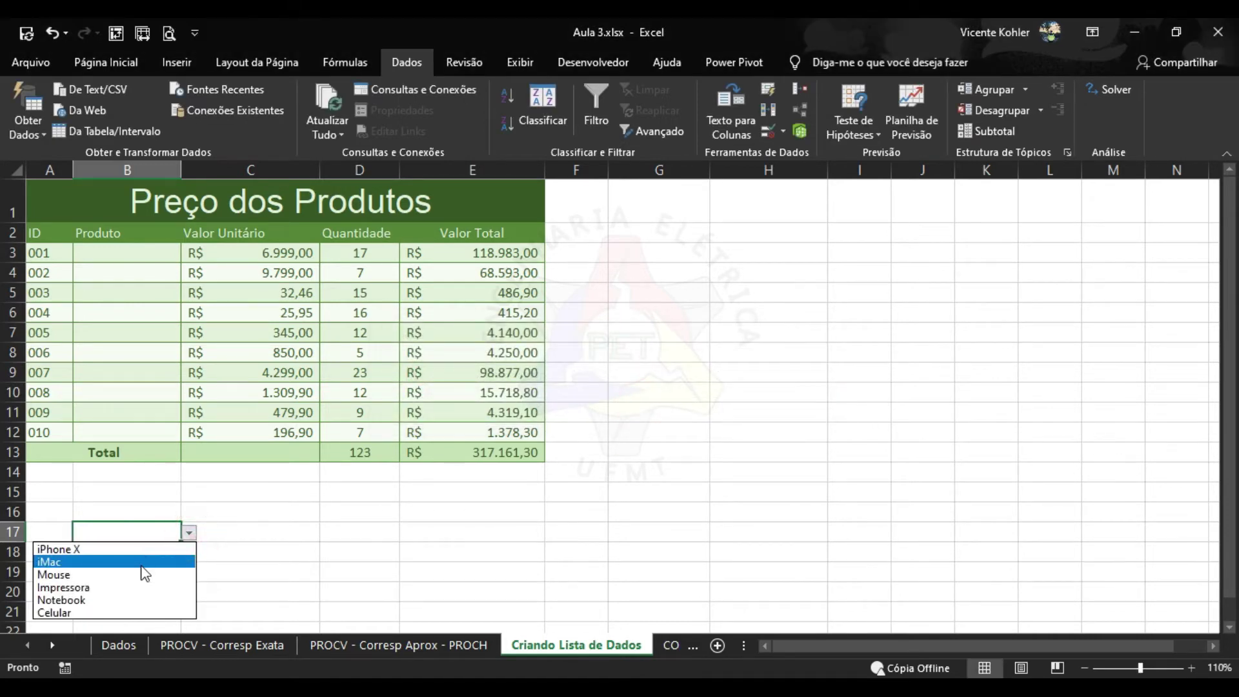
pyautogui.click(145, 574)
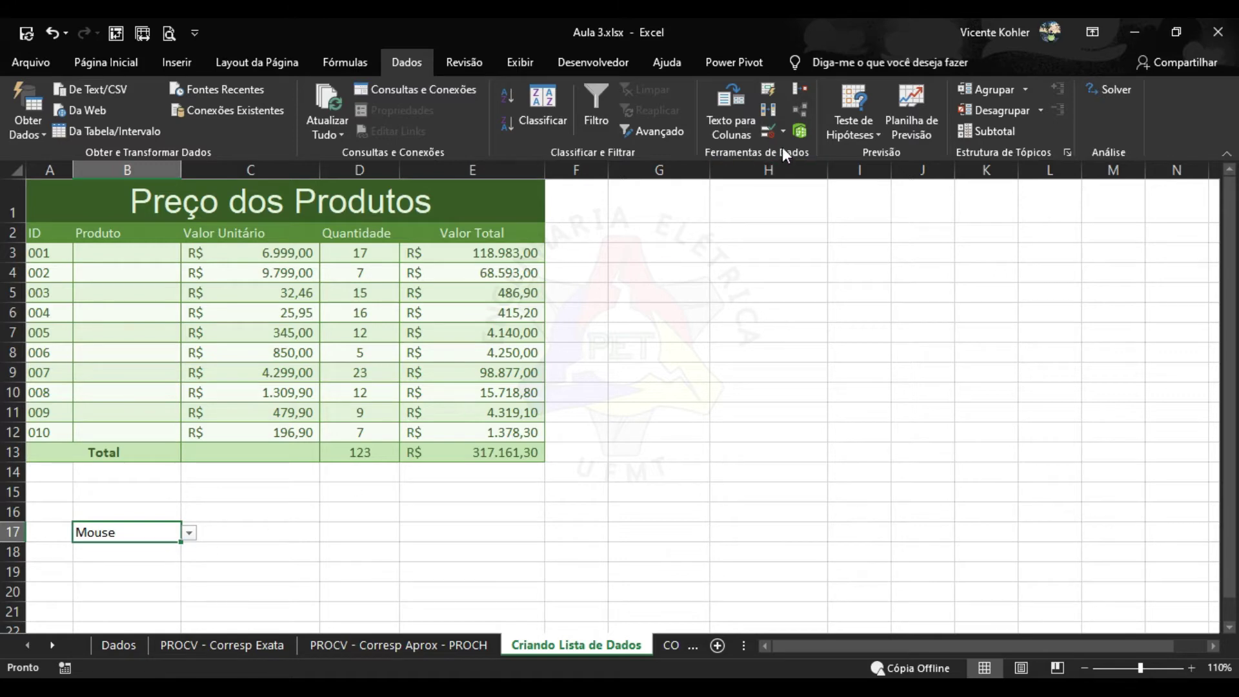
# Clear all data validation settings from cell B17
pyautogui.click(217, 548)
pyautogui.click(161, 533)
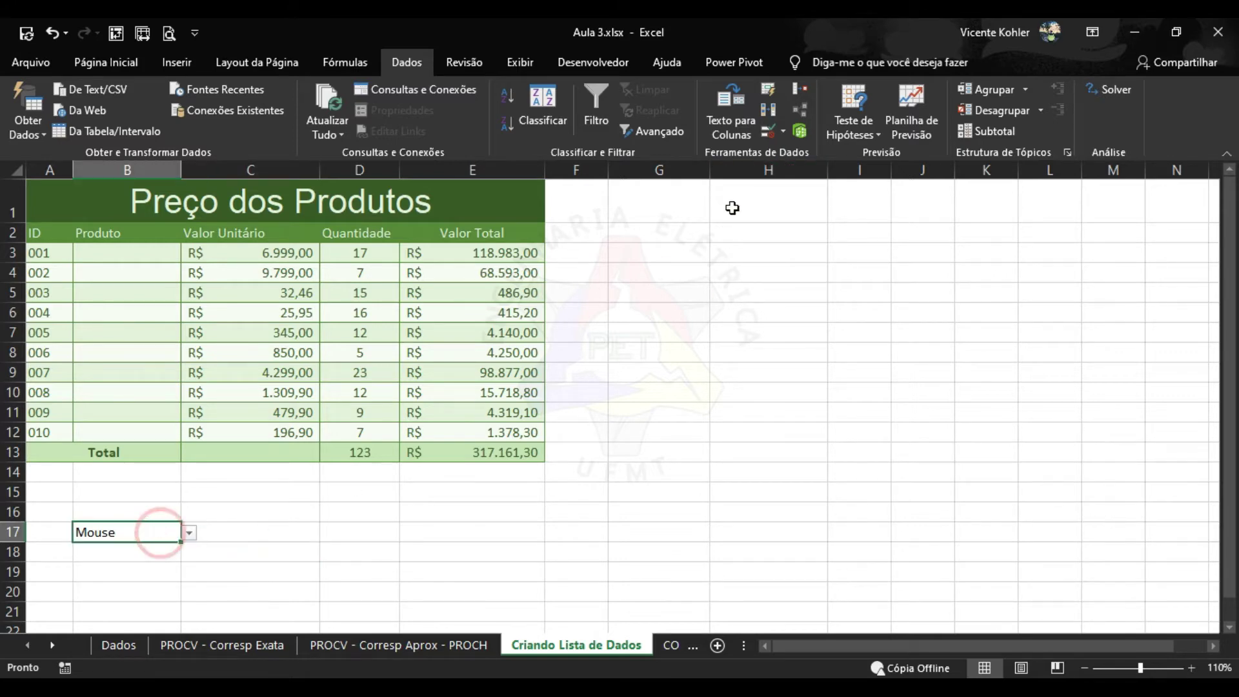
pyautogui.click(784, 131)
pyautogui.click(800, 156)
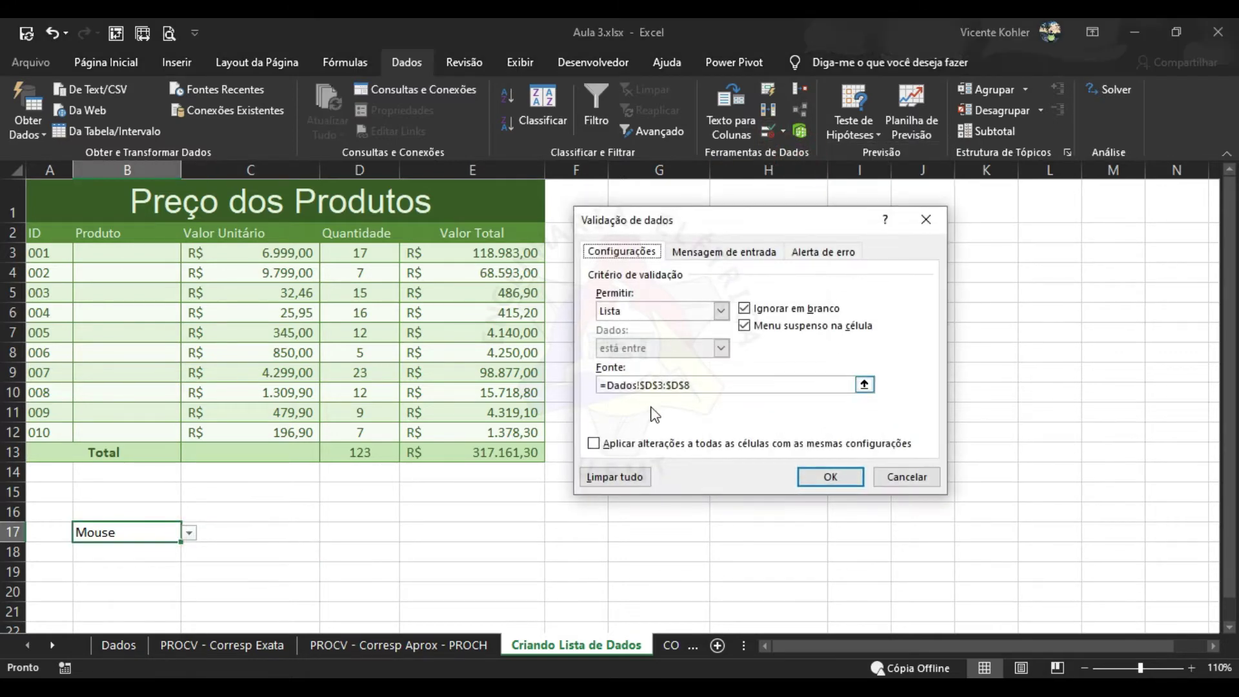
pyautogui.click(620, 477)
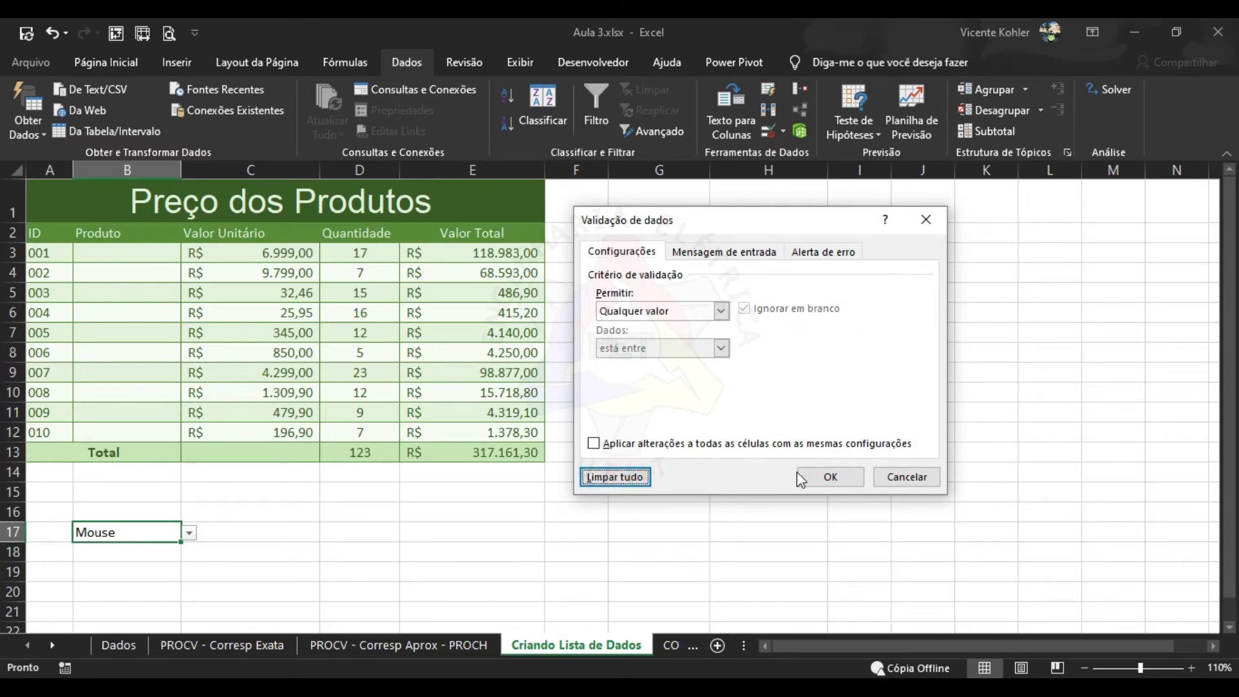
pyautogui.click(819, 476)
# Delete the Mouse entry from cell B17
pyautogui.click(225, 551)
pyautogui.click(160, 536)
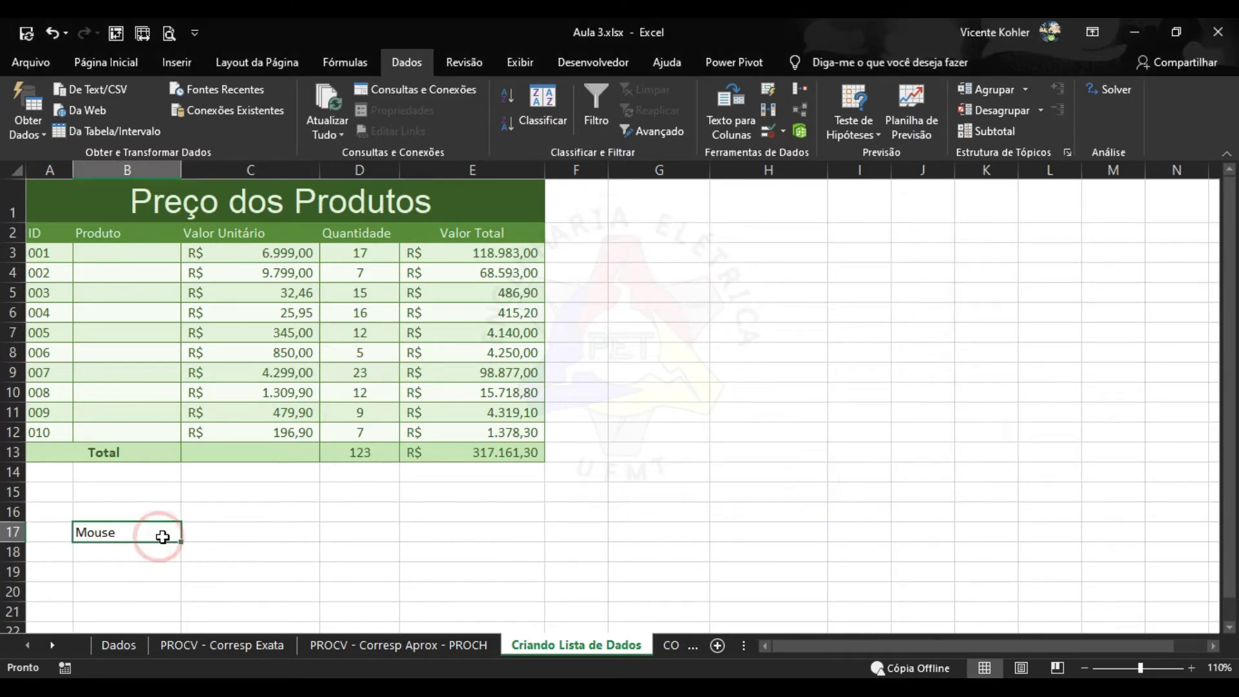
pyautogui.press('Delete')
pyautogui.click(291, 524)
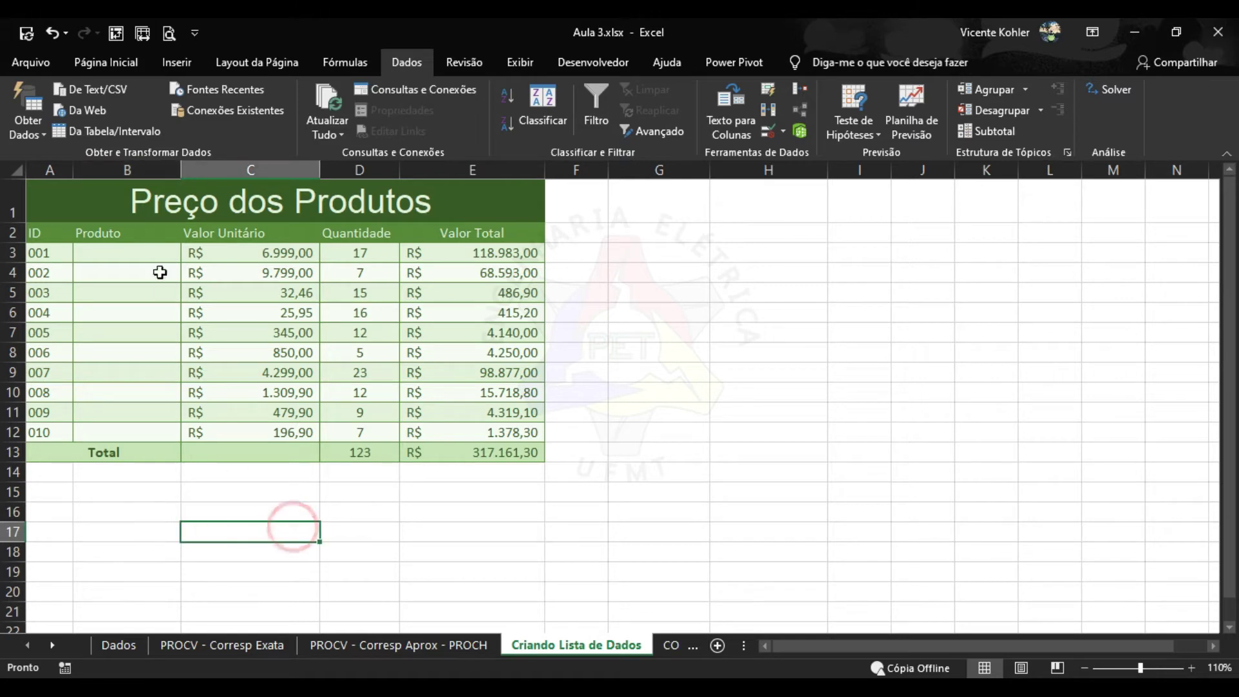
# Set data validation on the empty Produto cells B3:B12 to allow a list (Lista)
pyautogui.click(139, 251)
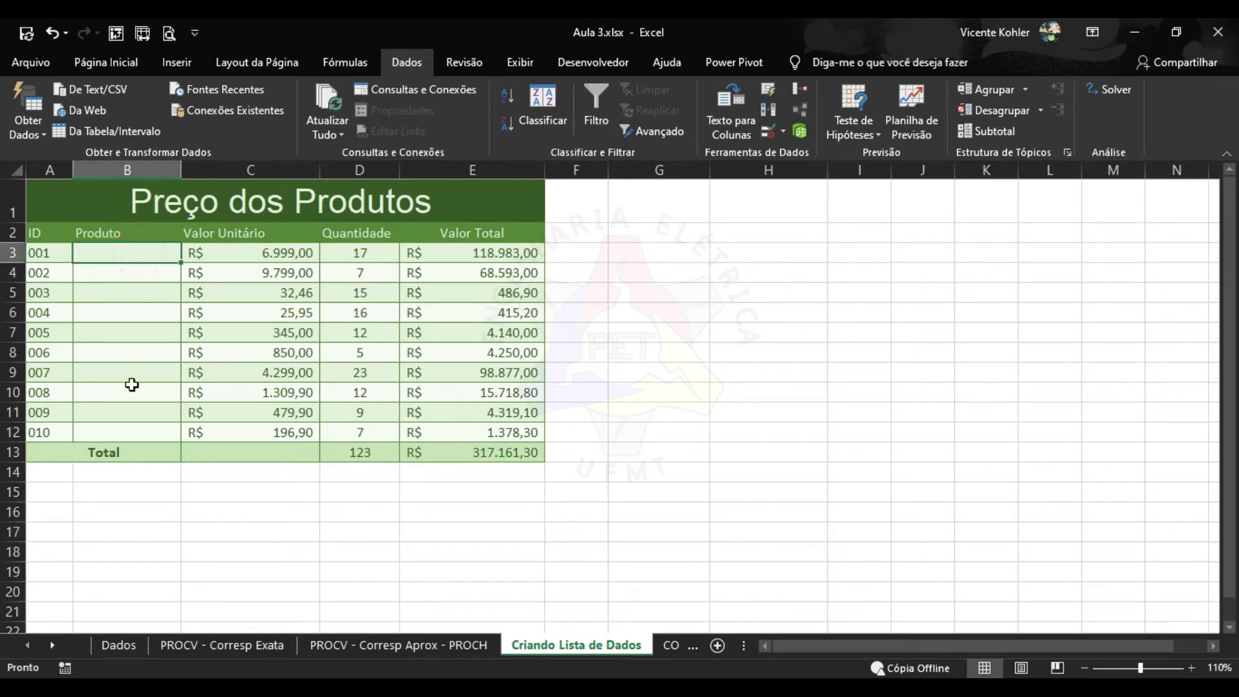
pyautogui.moveTo(138, 252); pyautogui.dragTo(143, 430)
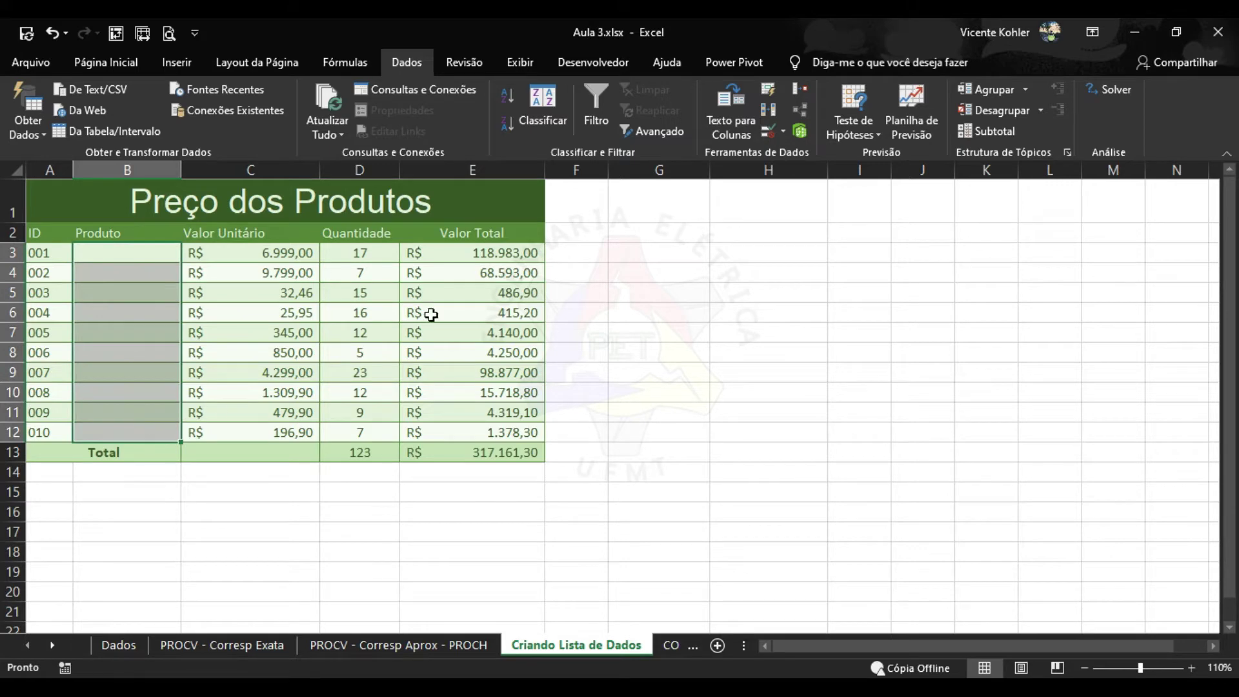
pyautogui.click(783, 131)
pyautogui.click(803, 159)
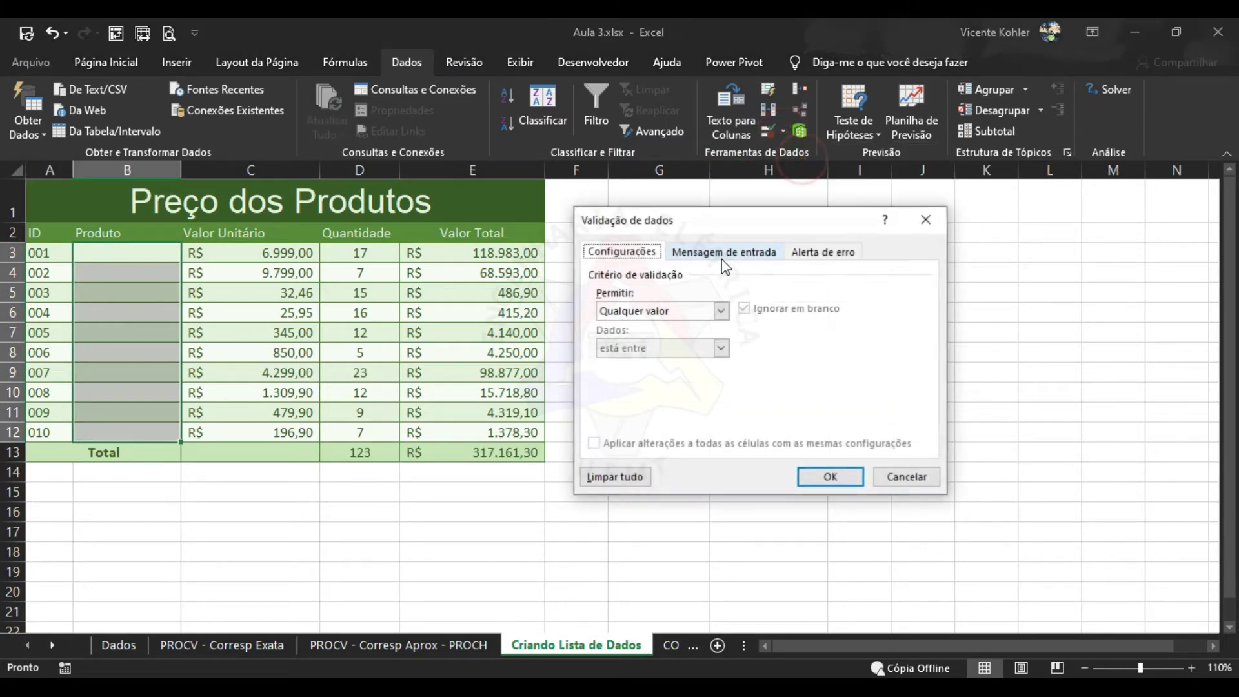
pyautogui.click(722, 311)
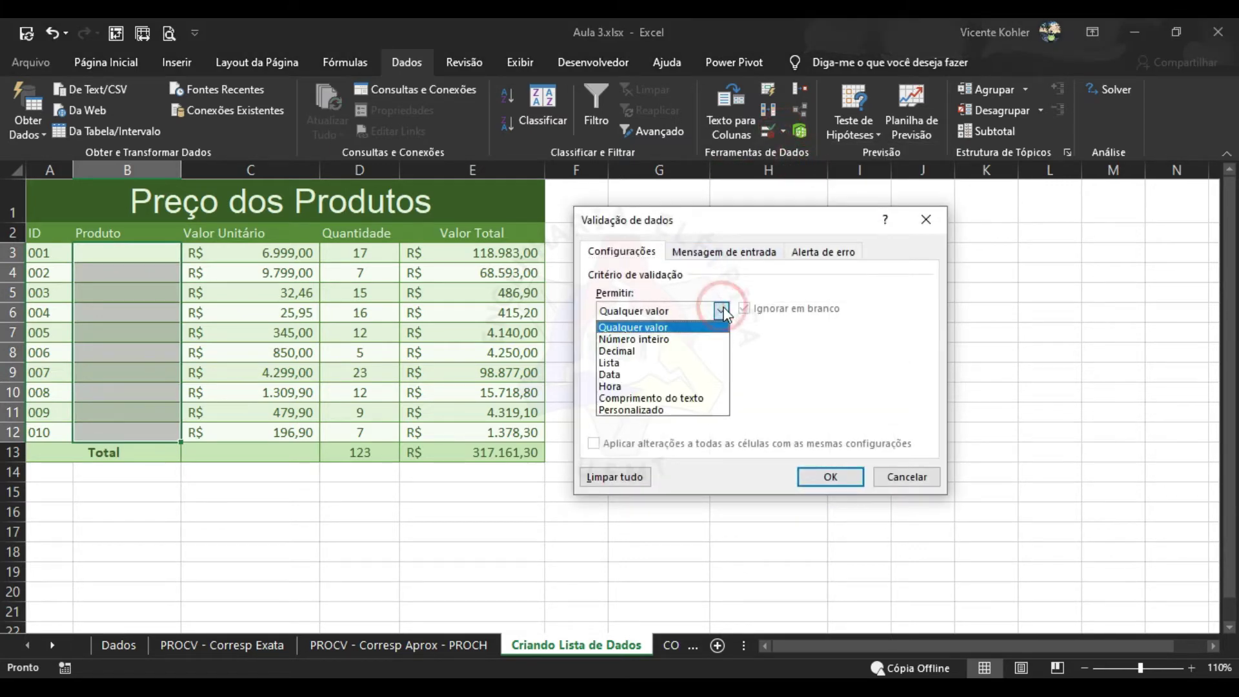
pyautogui.click(655, 365)
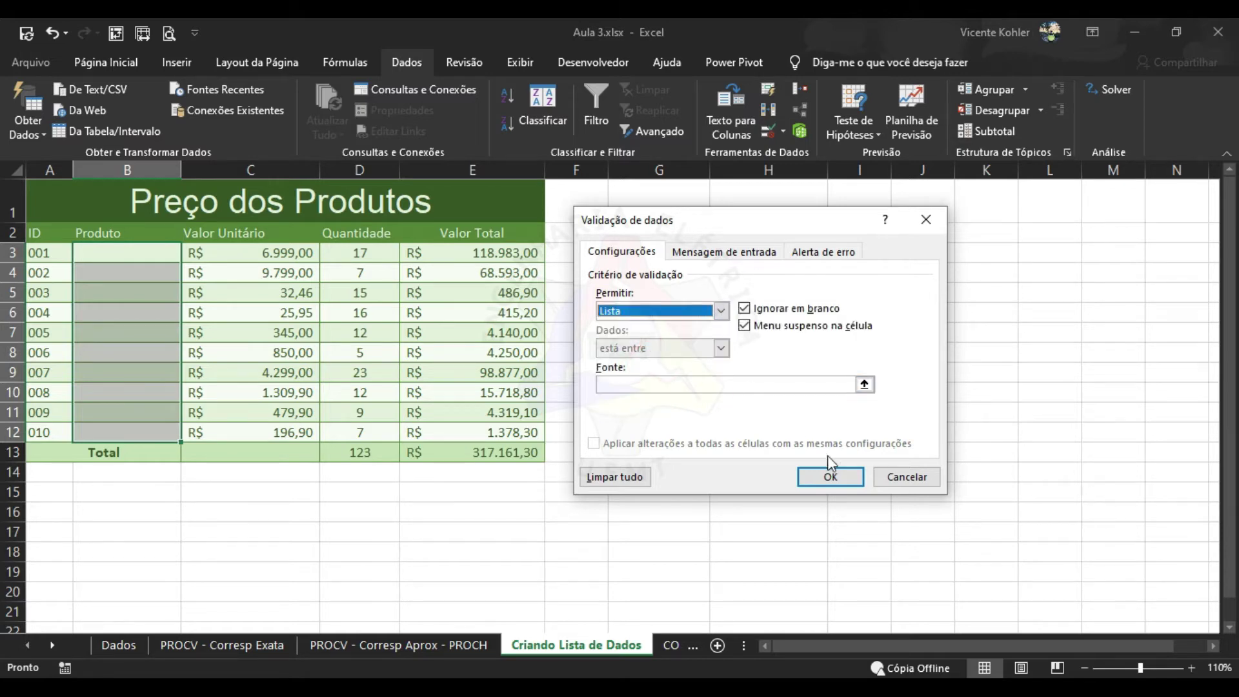
# Set the list source for B3:B12 to the product names in =Dados!$D$3:$D$8 and apply the validation
pyautogui.click(867, 389)
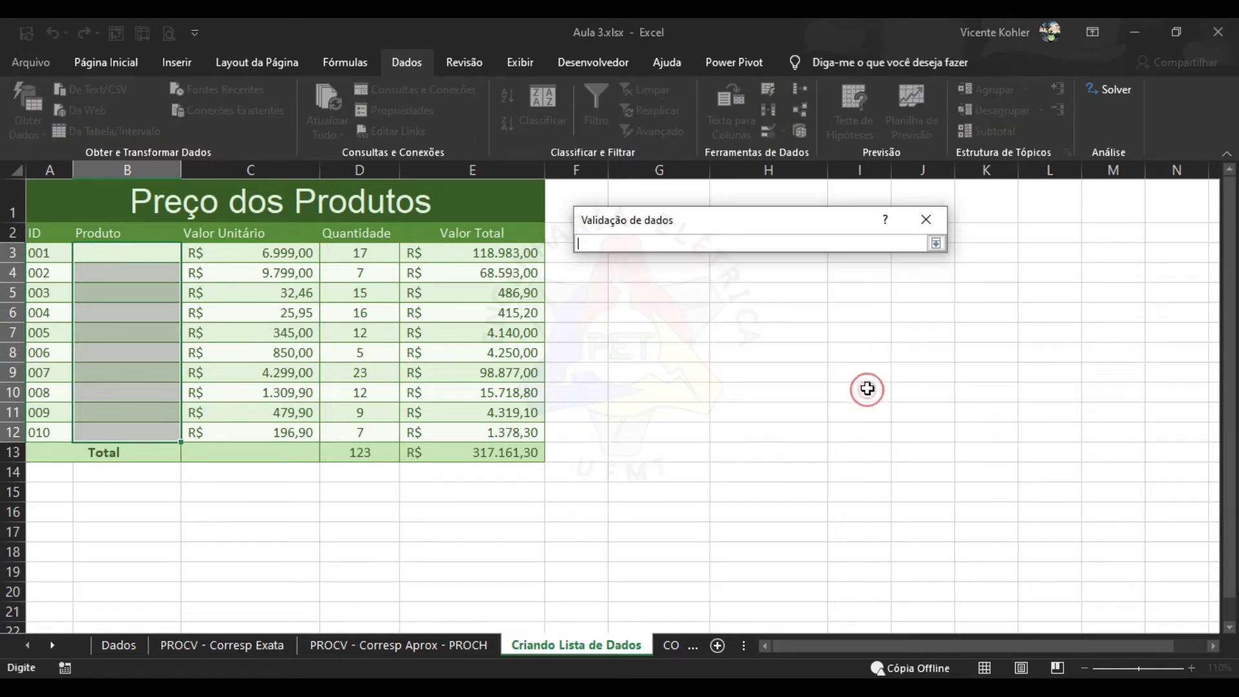
pyautogui.click(120, 645)
pyautogui.moveTo(328, 349); pyautogui.dragTo(326, 241)
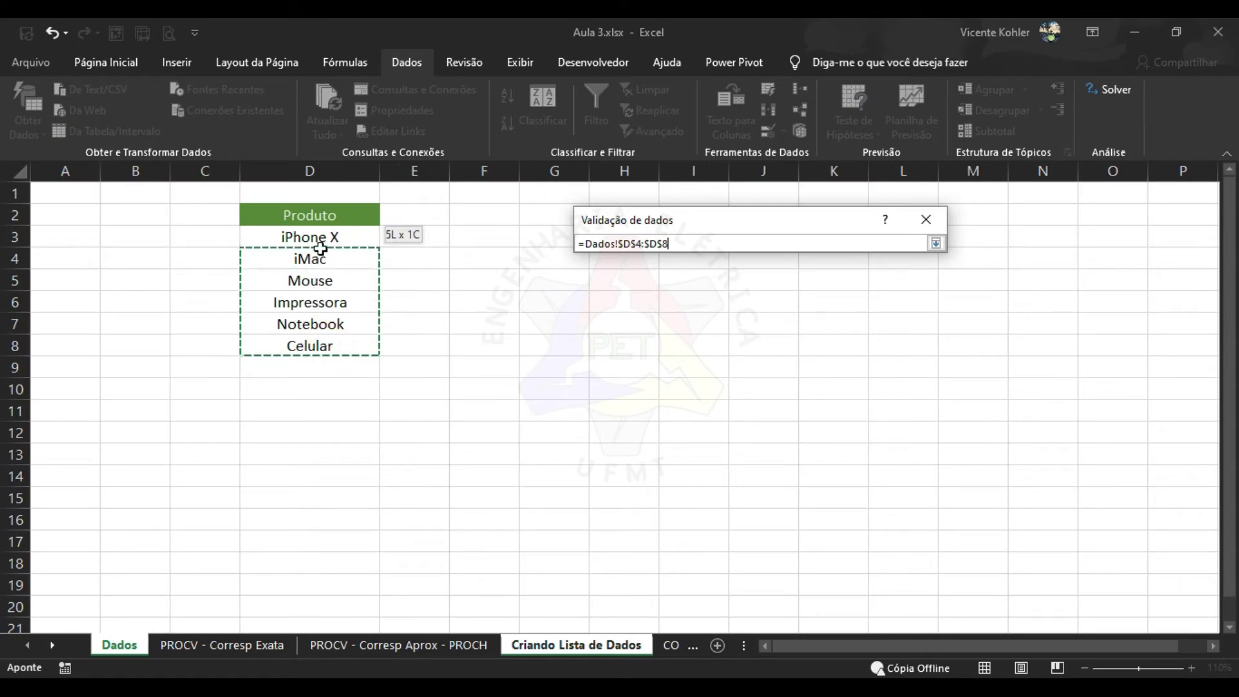
pyautogui.click(936, 243)
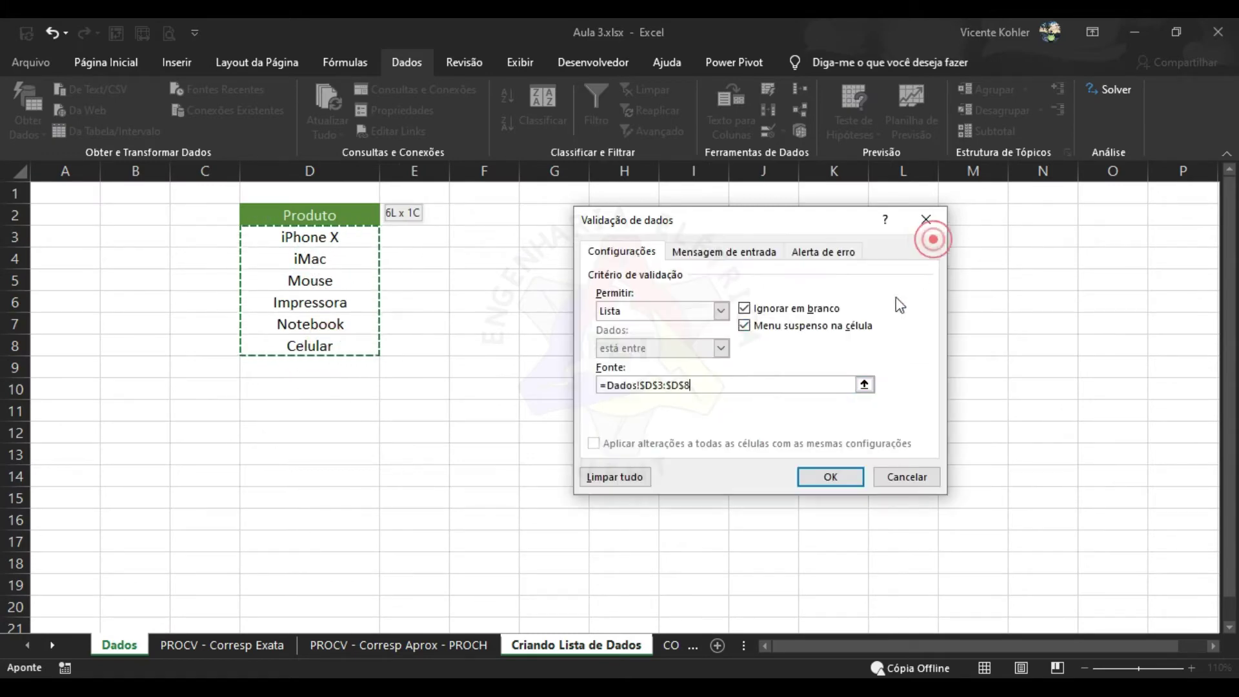
pyautogui.click(822, 476)
pyautogui.click(243, 316)
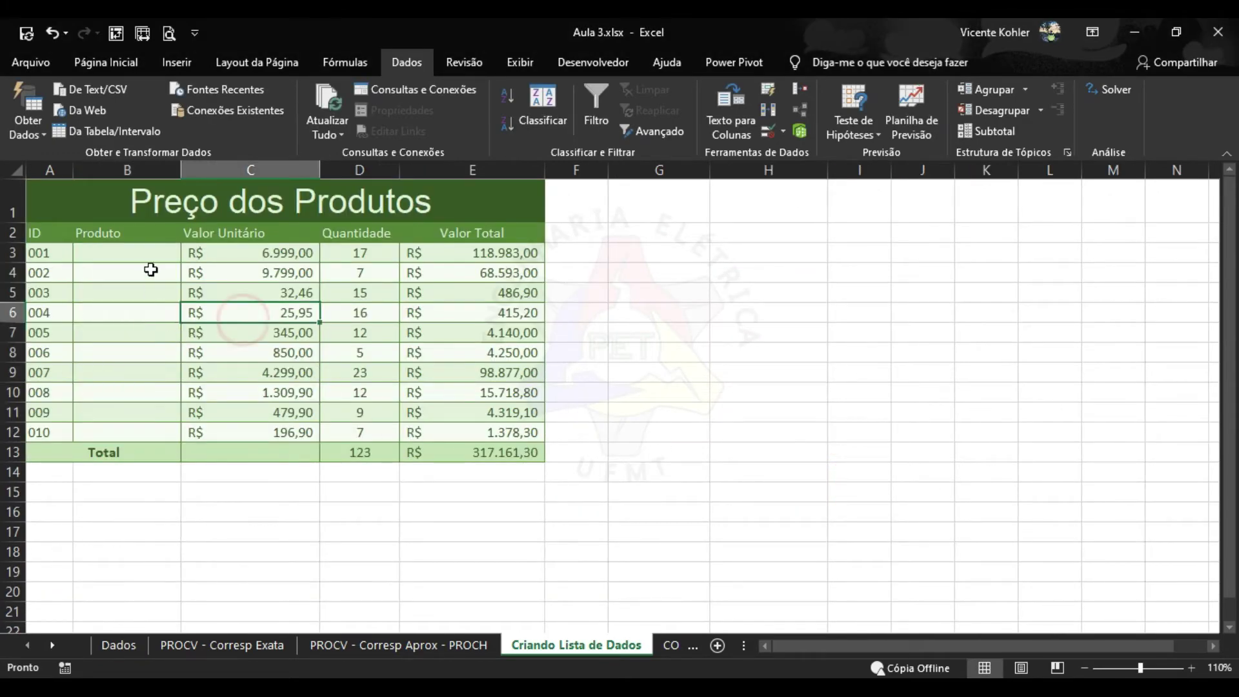
# Choose Impressora from the product list in cell B3
pyautogui.click(159, 250)
pyautogui.click(189, 254)
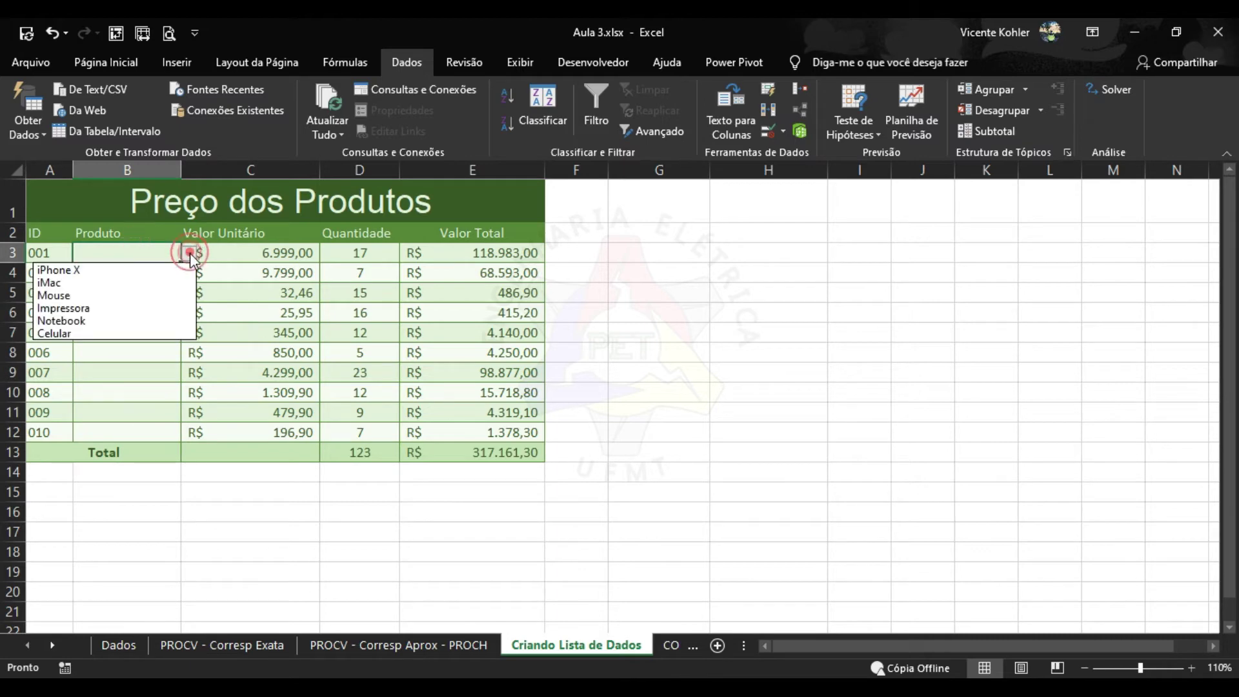
pyautogui.click(132, 303)
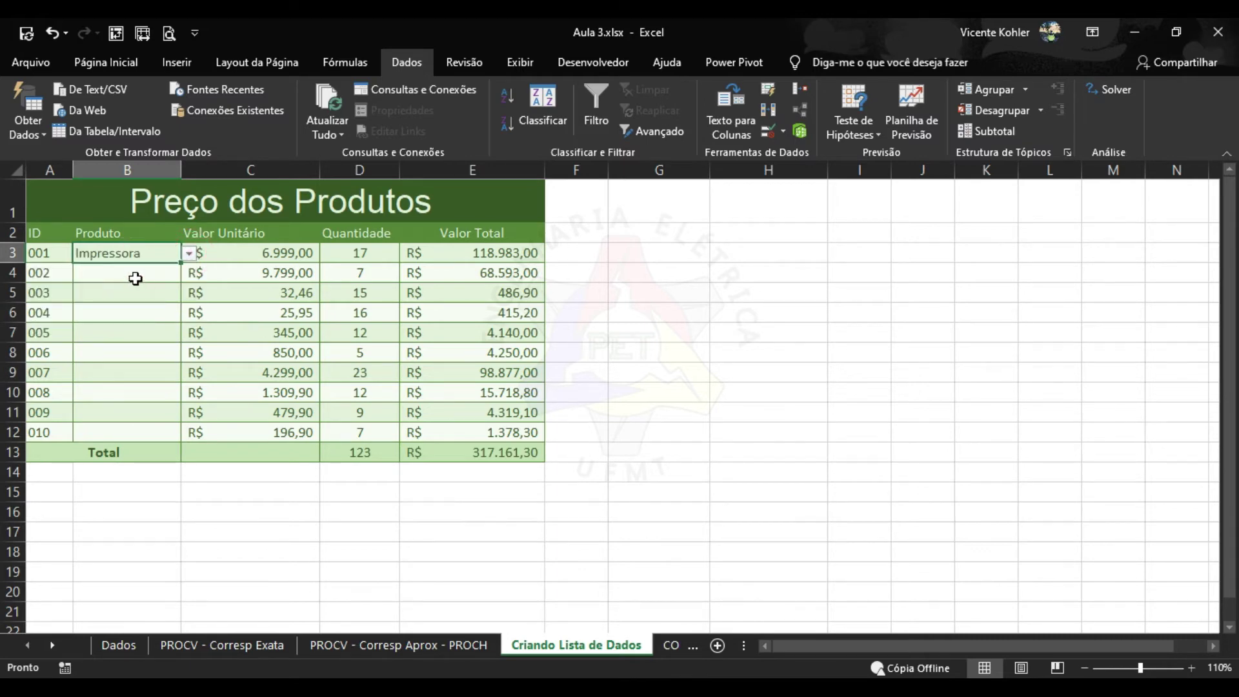
# Test the validation in B4 with the unlisted entry mousse, and choose Mouse from the cell's list
pyautogui.click(139, 277)
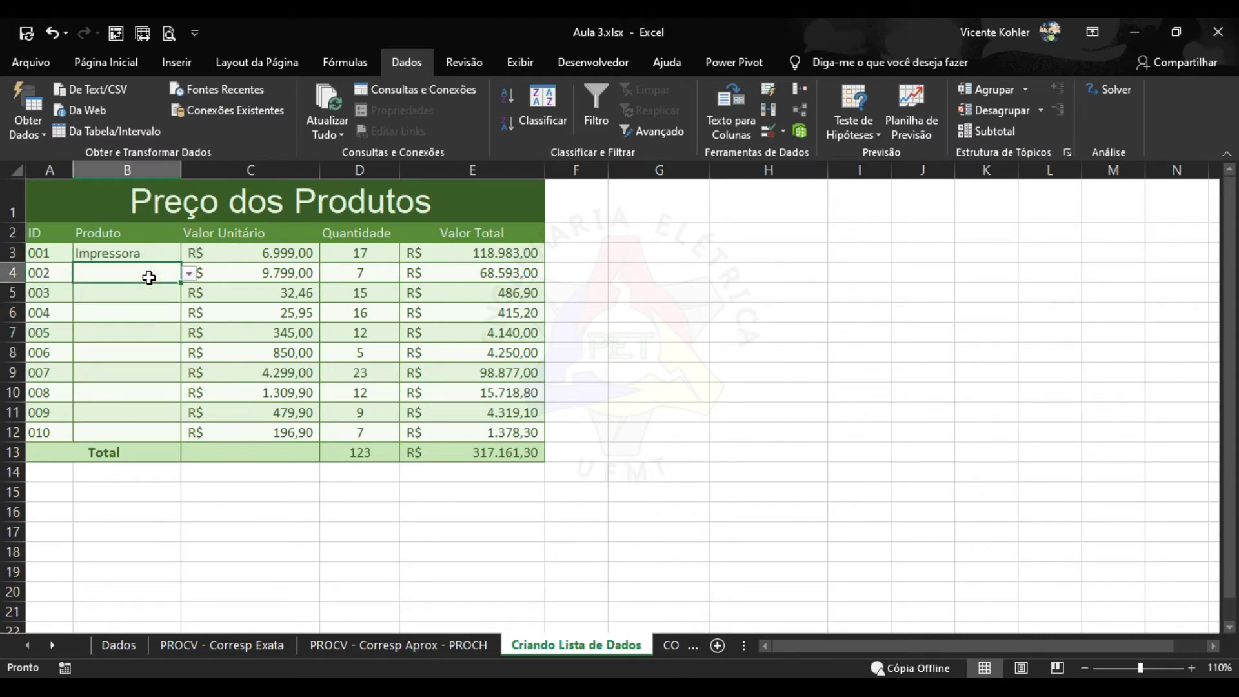
pyautogui.write('mousse')
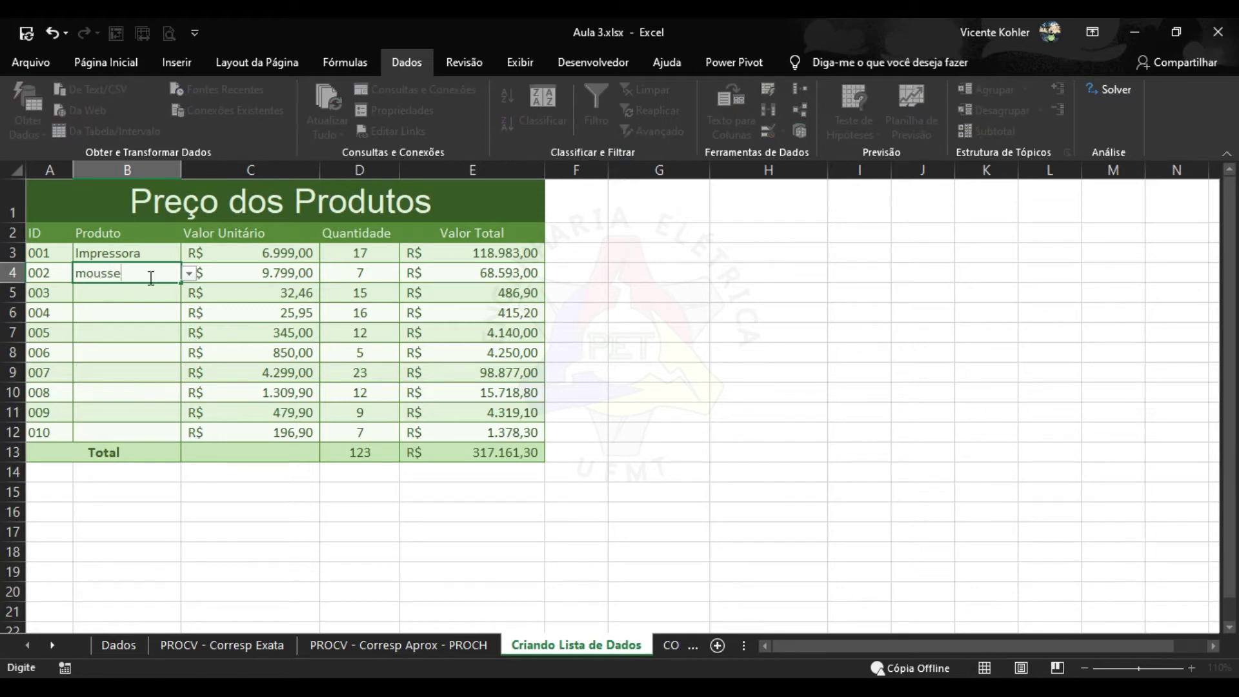
pyautogui.press('Return')
pyautogui.click(624, 408)
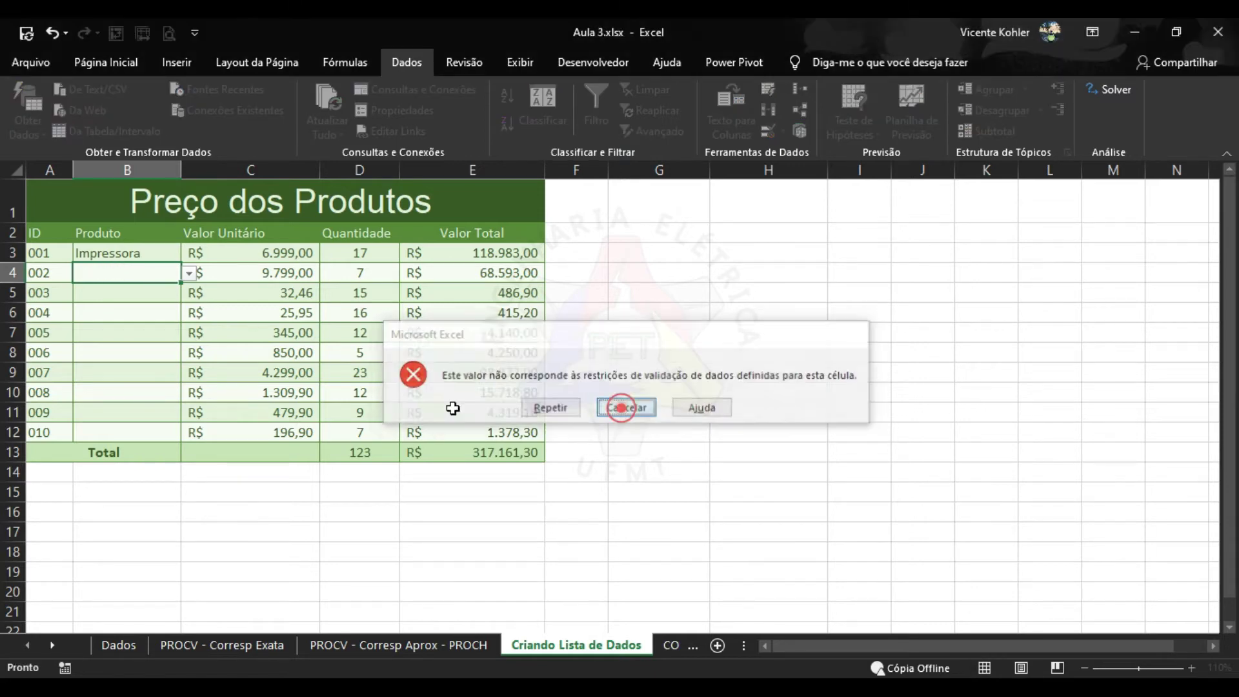
pyautogui.click(188, 273)
pyautogui.click(148, 315)
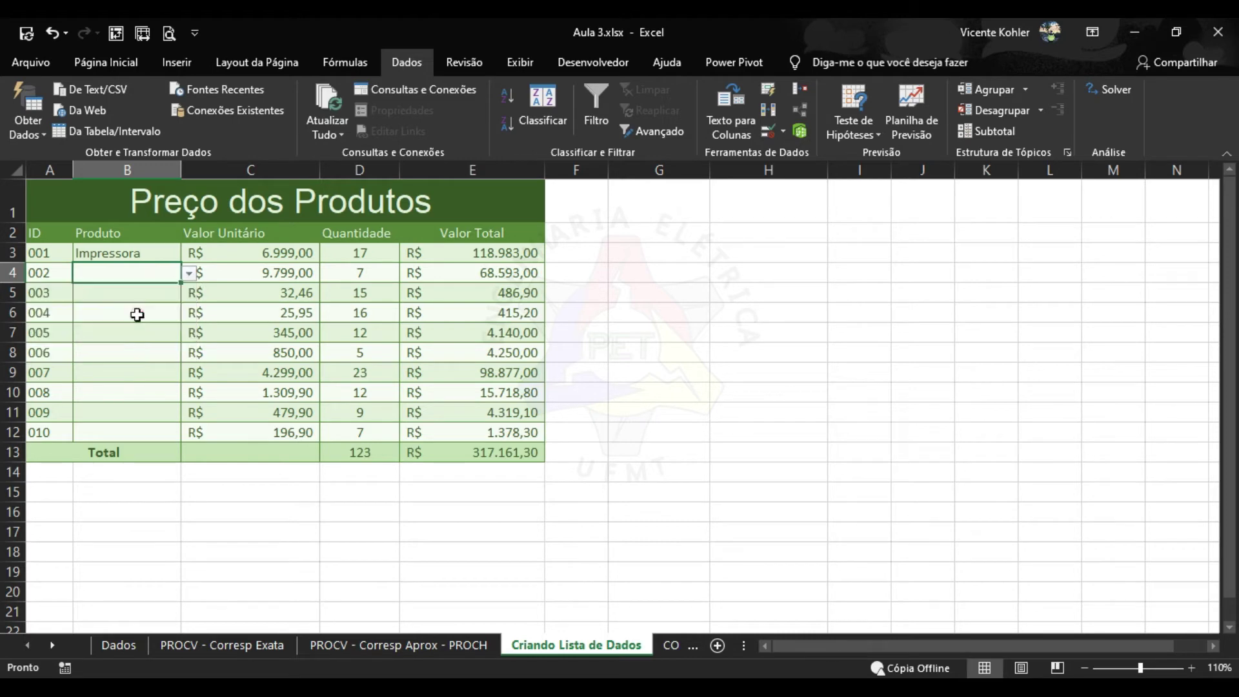
# Enter the product name Mouse manually in cell B5
pyautogui.click(147, 299)
pyautogui.press('capslock')
pyautogui.write('M')
pyautogui.press('capslock')
pyautogui.write('ouse')
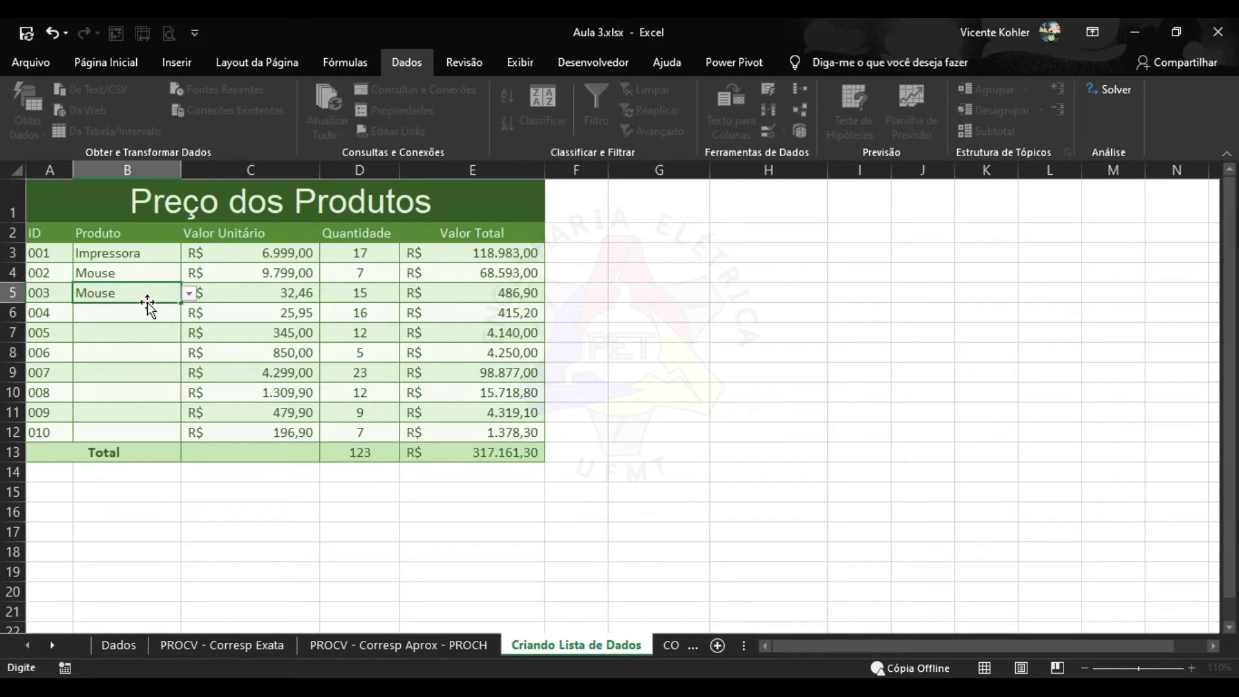
pyautogui.press('Return')
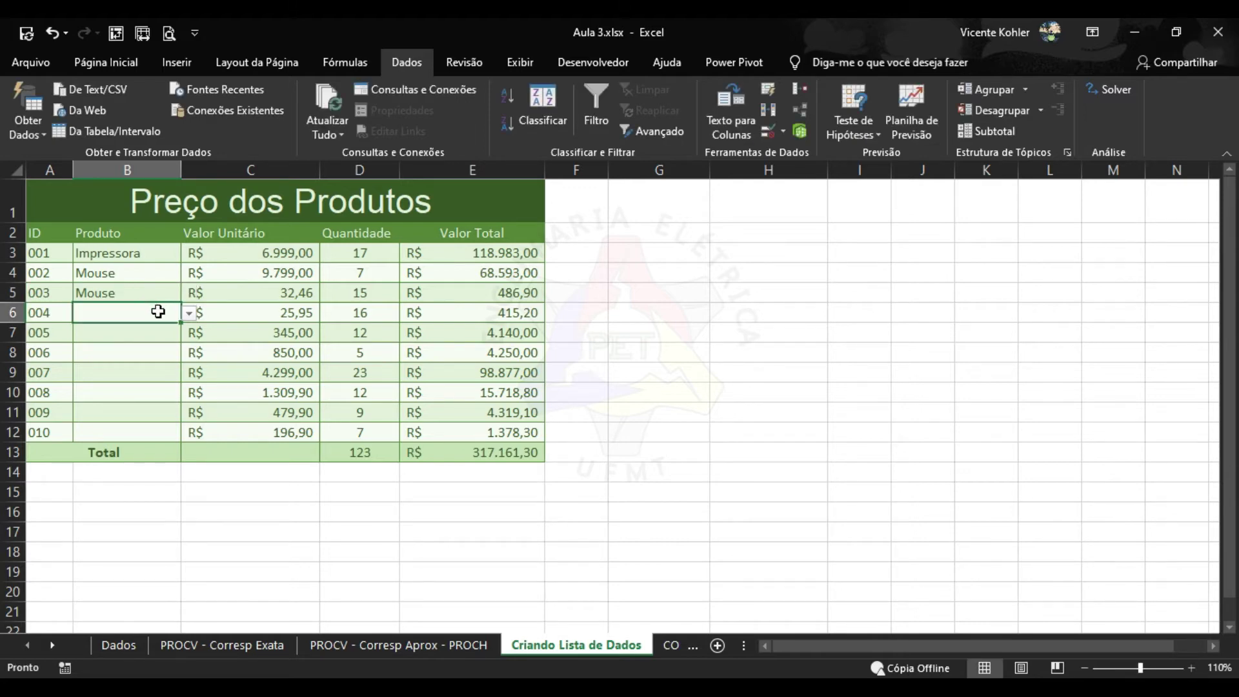
# Leave the entry in B6 without a value and switch to the CORRESP sheet
pyautogui.click(665, 645)
pyautogui.click(627, 408)
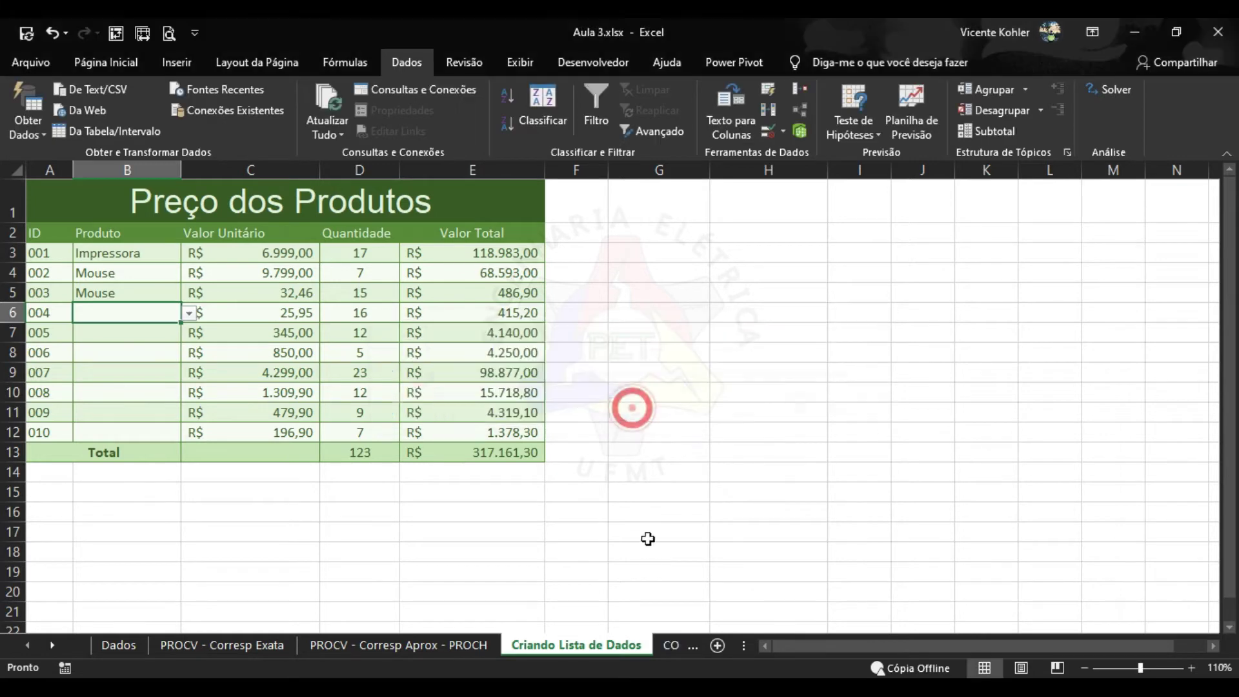
pyautogui.click(671, 644)
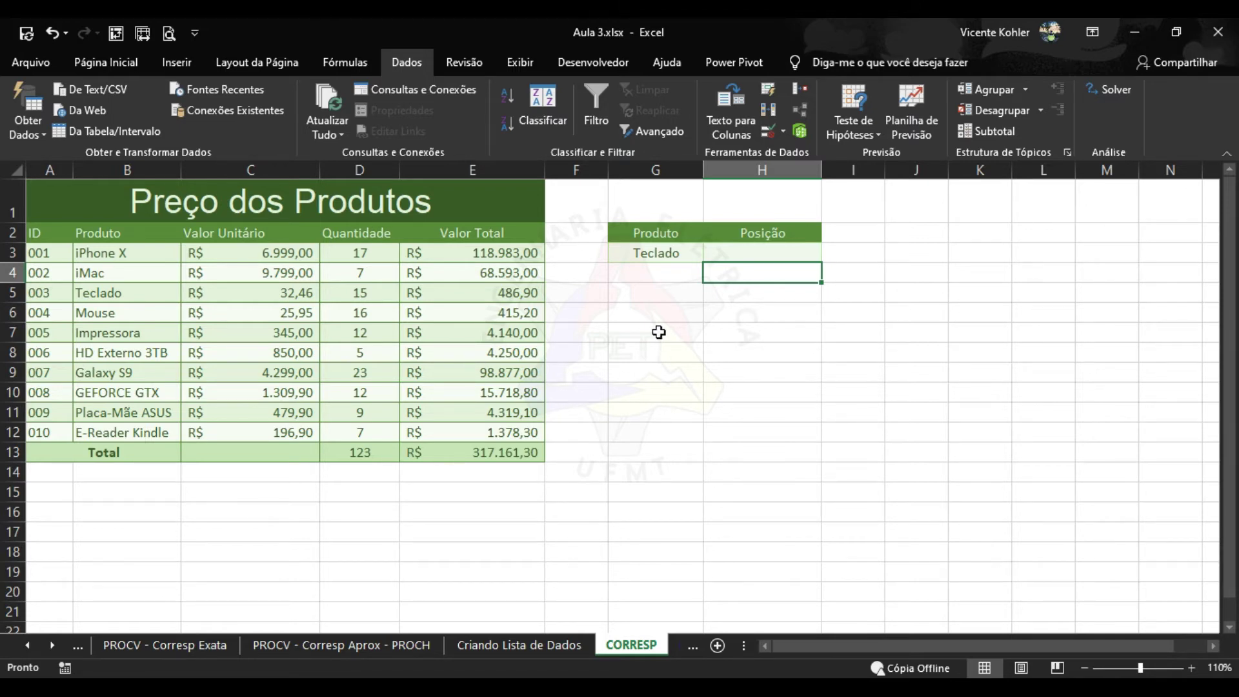
# Start a CORRESP formula in the Posição cell H3 with the product in G3 as the lookup value
pyautogui.click(658, 252)
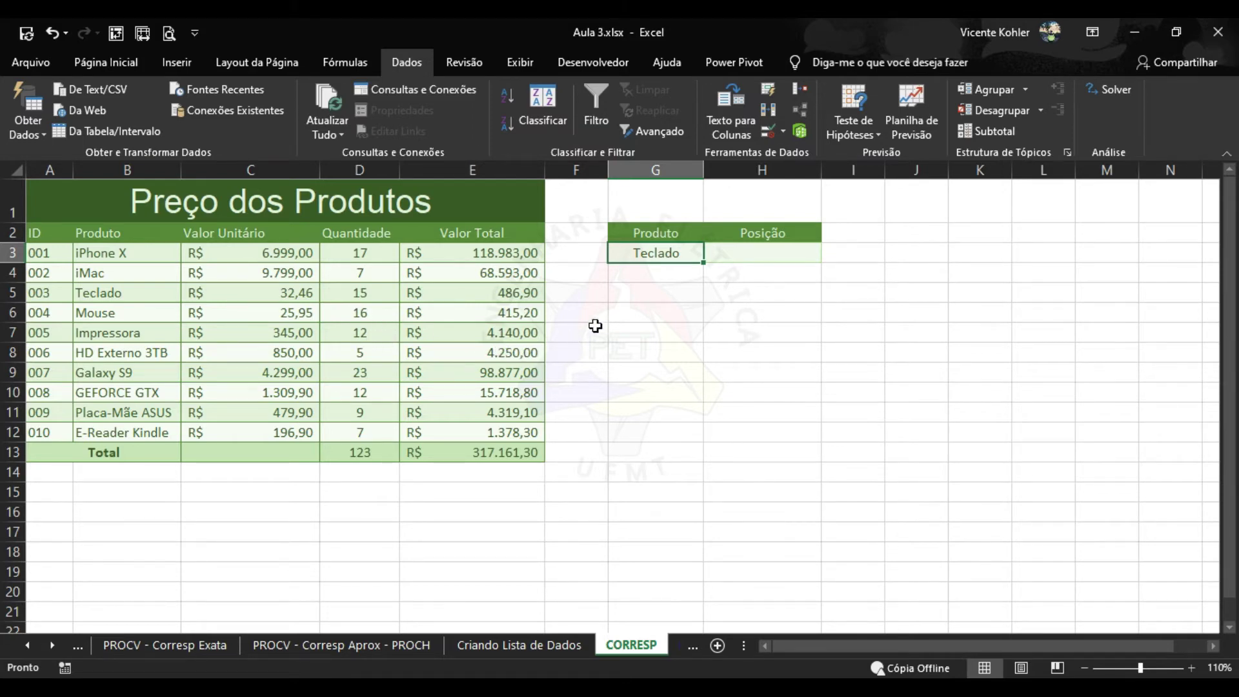
pyautogui.click(743, 253)
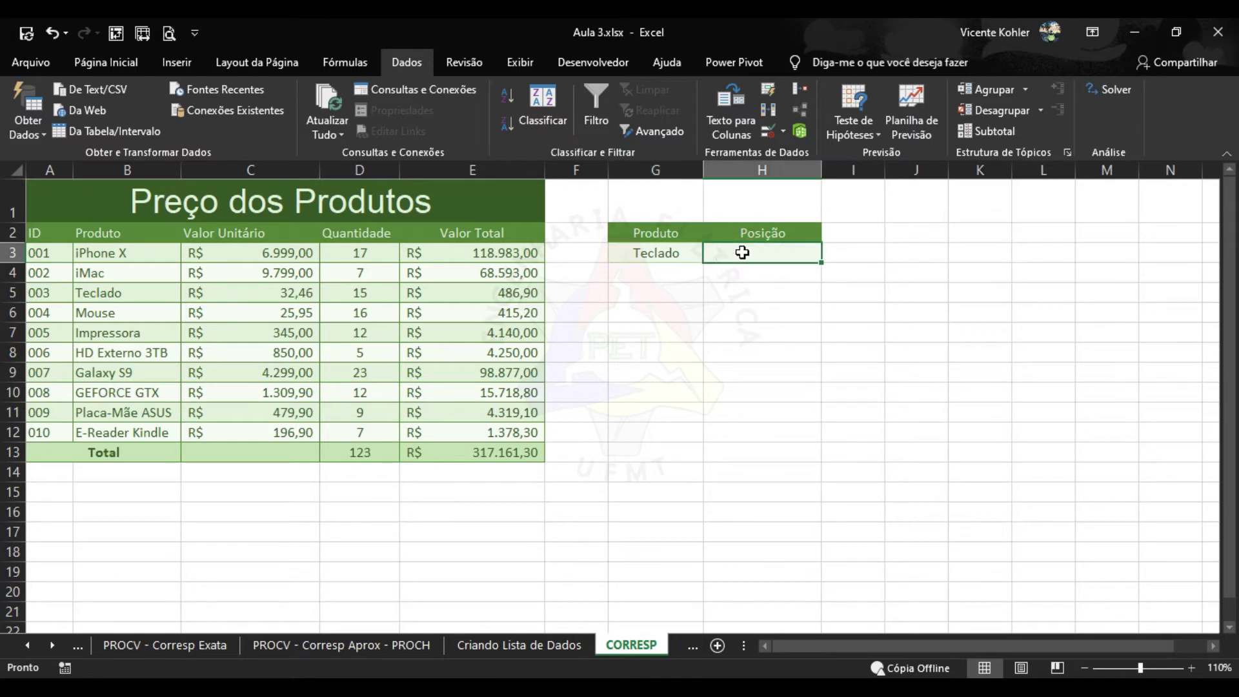
pyautogui.write('=corresp')
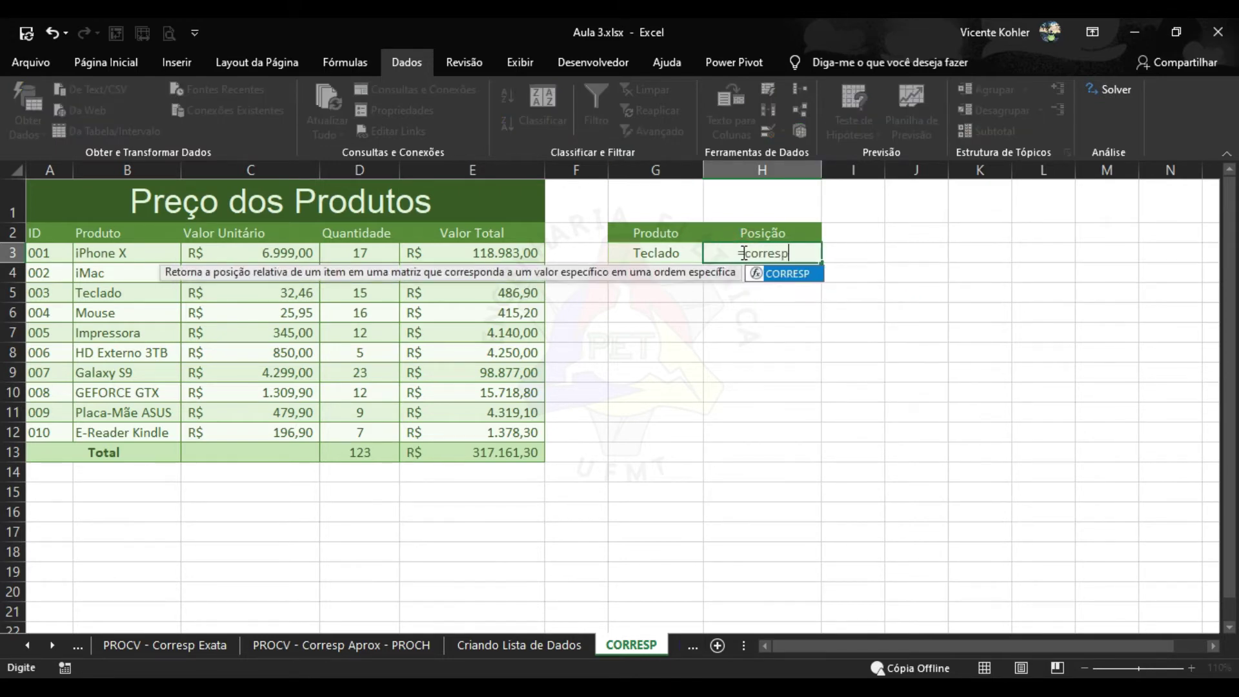
pyautogui.press('Tab')
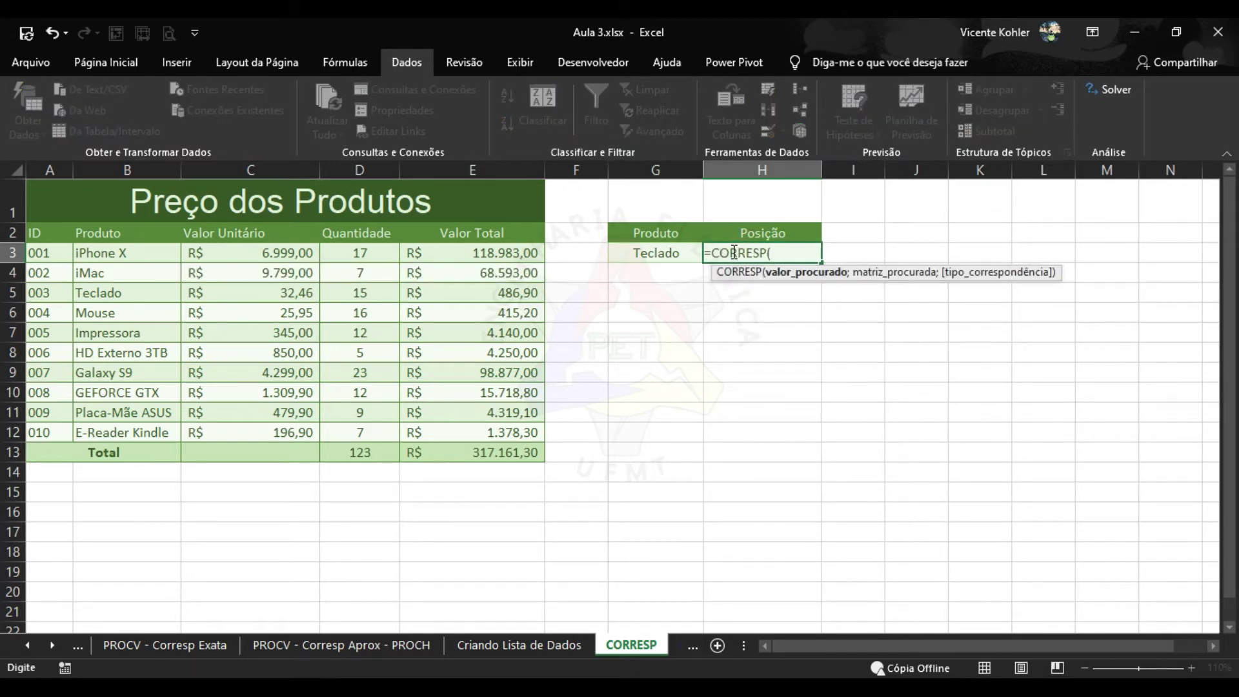
pyautogui.click(658, 252)
pyautogui.write(';')
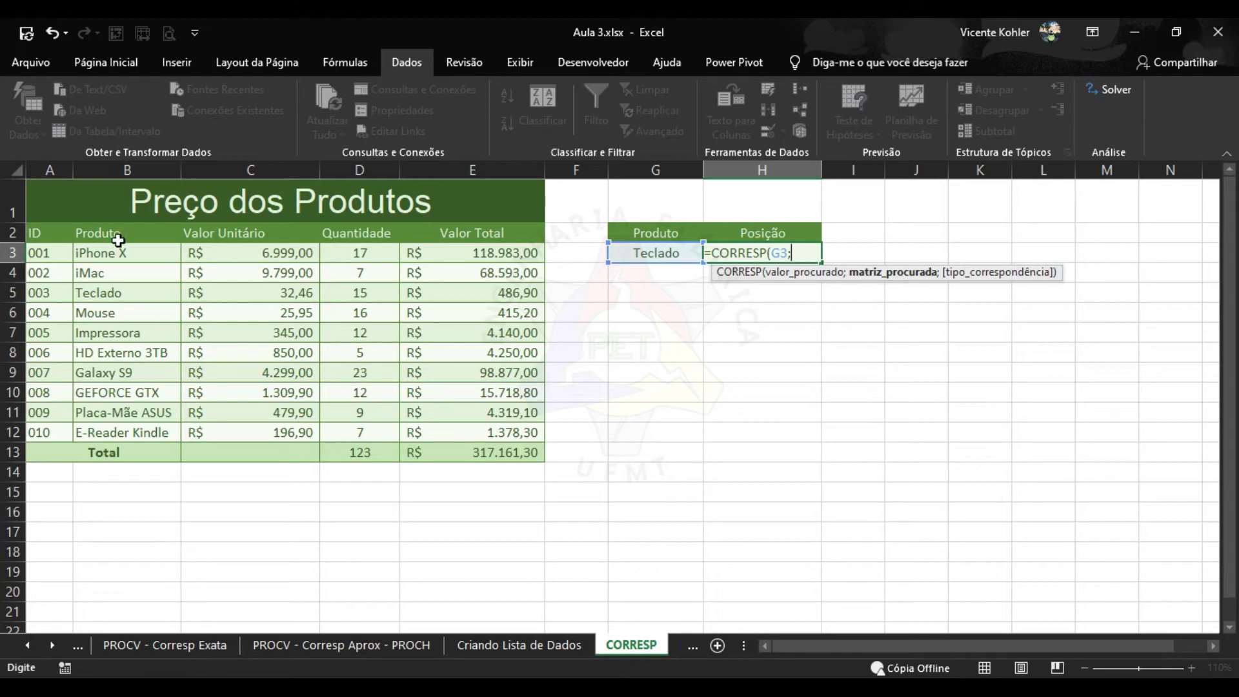
# Complete the CORRESP formula in H3 with the lookup range B3:B12 and match type 0 for an exact match
pyautogui.moveTo(130, 251); pyautogui.dragTo(147, 427)
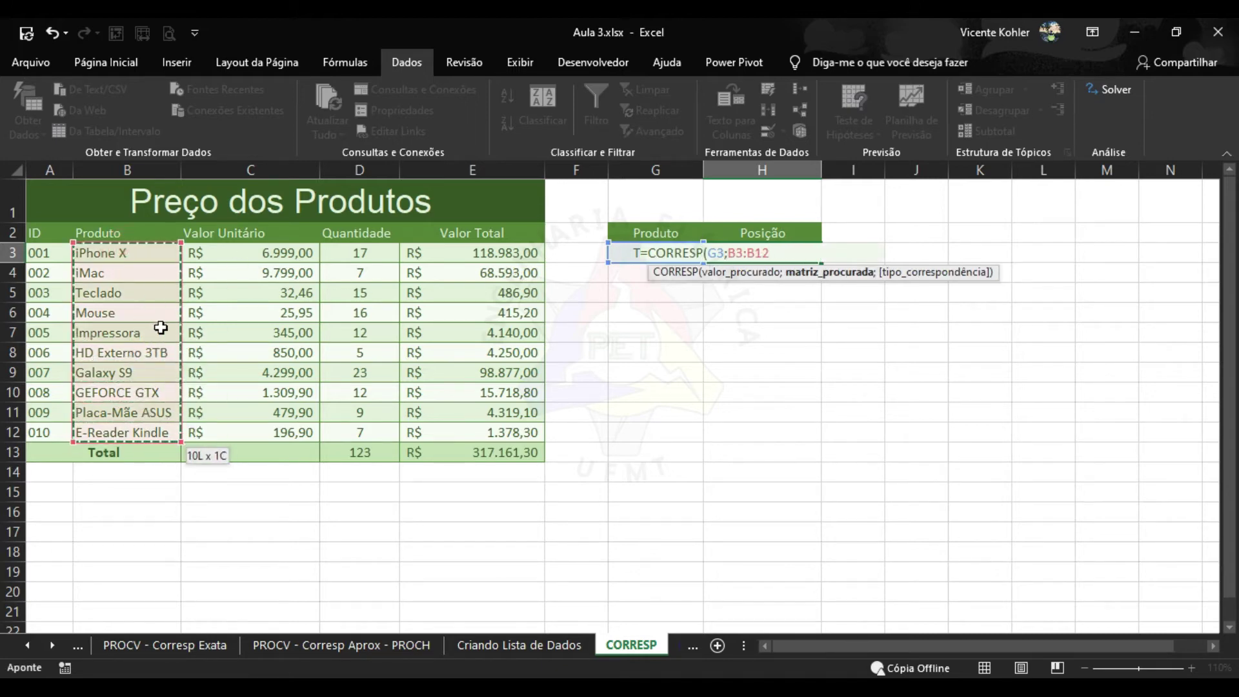
pyautogui.write(';')
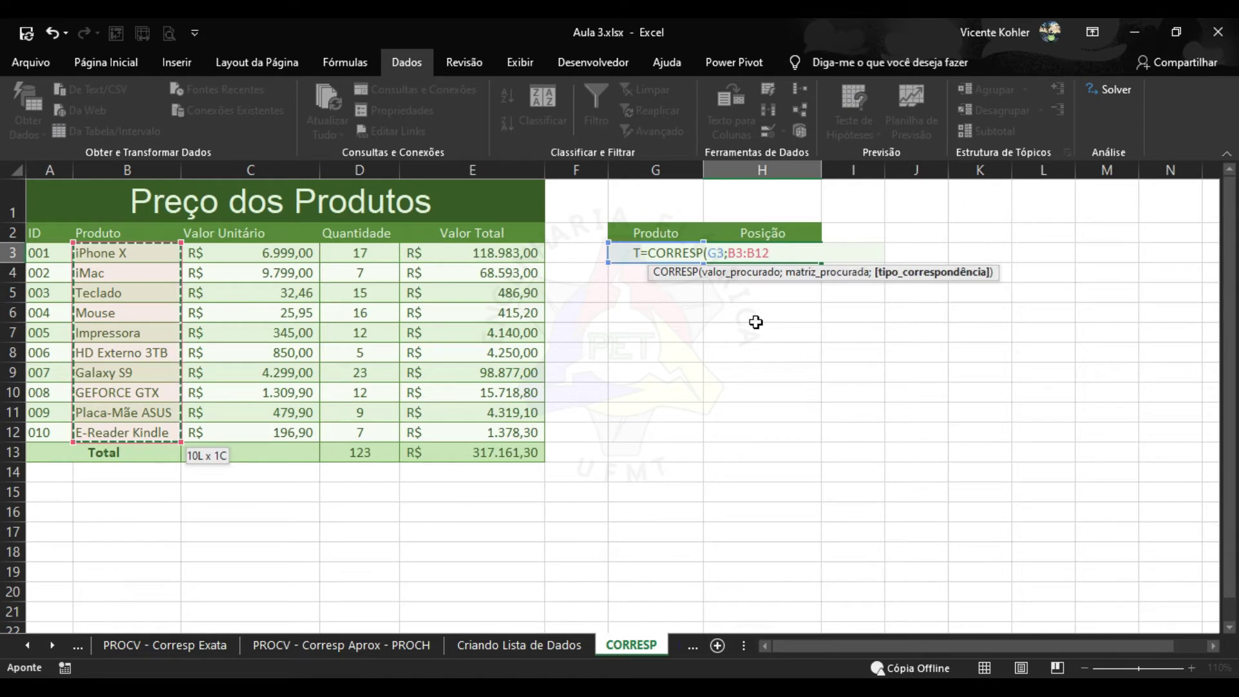
pyautogui.press('Down')
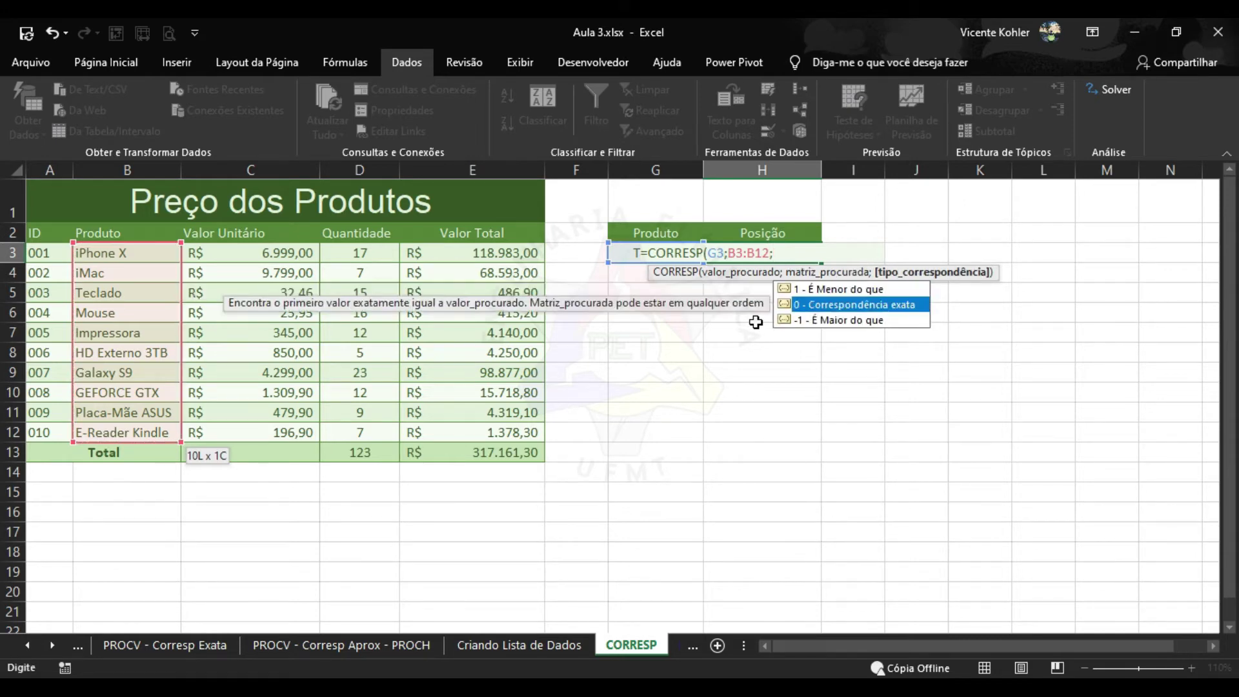
pyautogui.press('Up')
pyautogui.write('0')
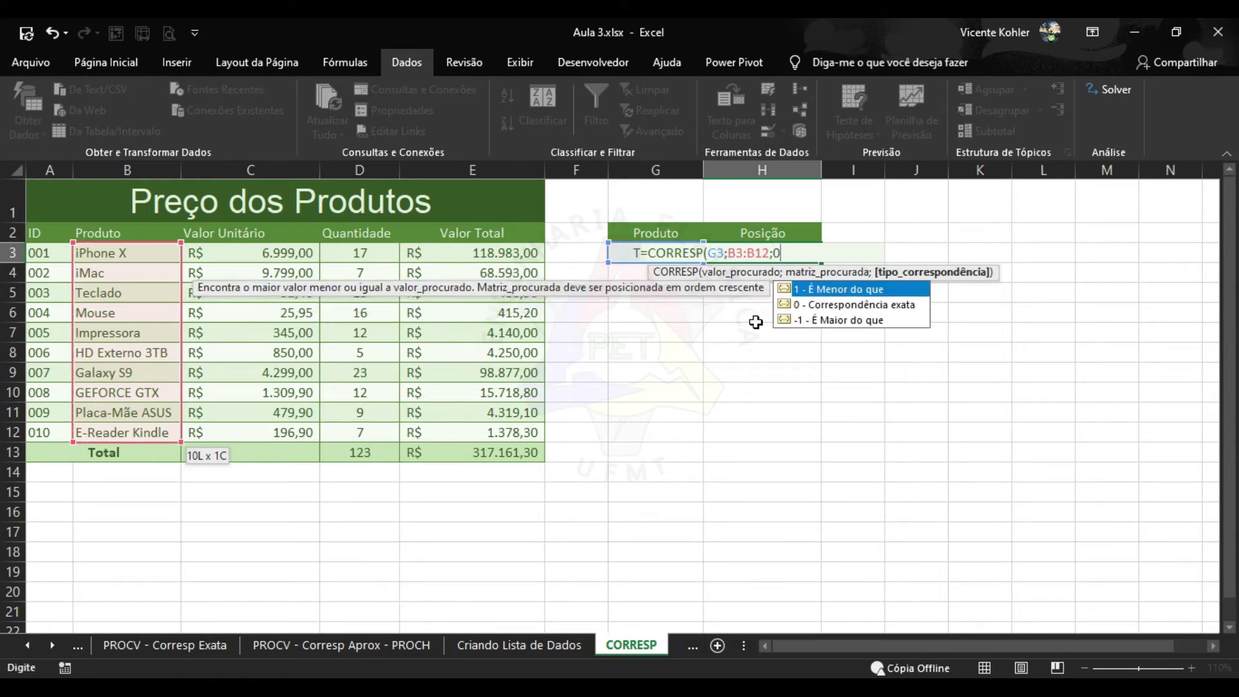
pyautogui.write(')')
pyautogui.press('Return')
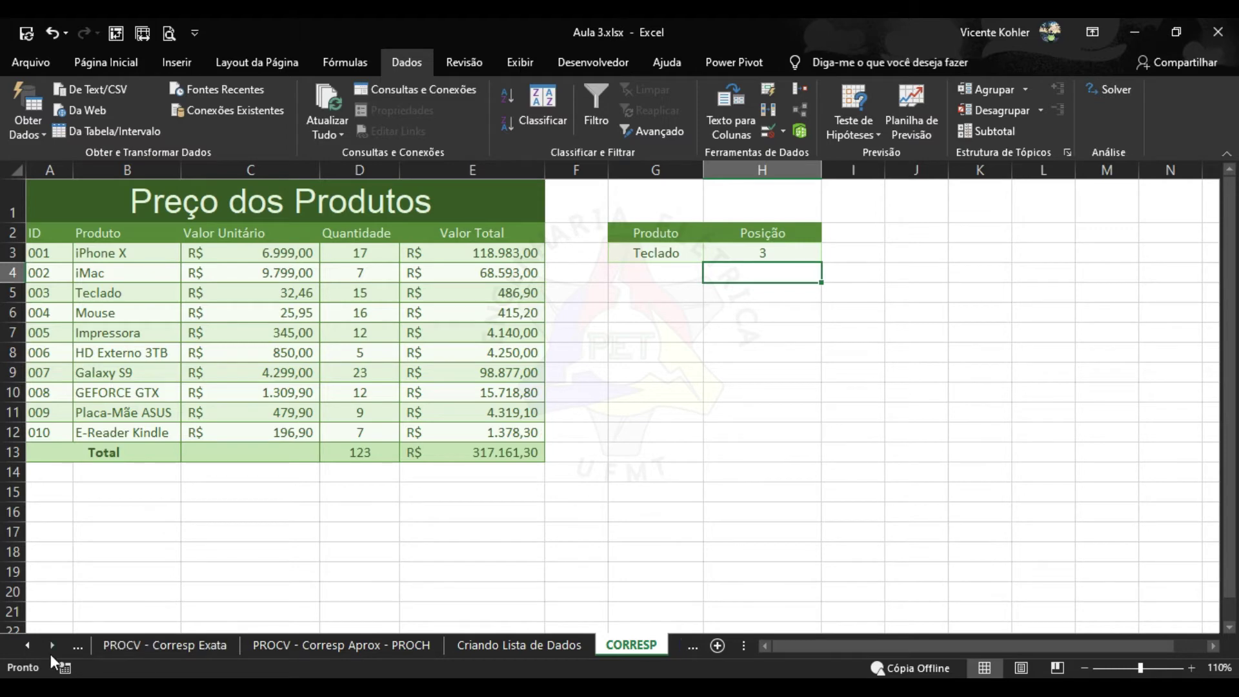
# Switch to the ÍNDICE sheet and start an ÍNDICE formula in the Produto cell H3
pyautogui.click(71, 647)
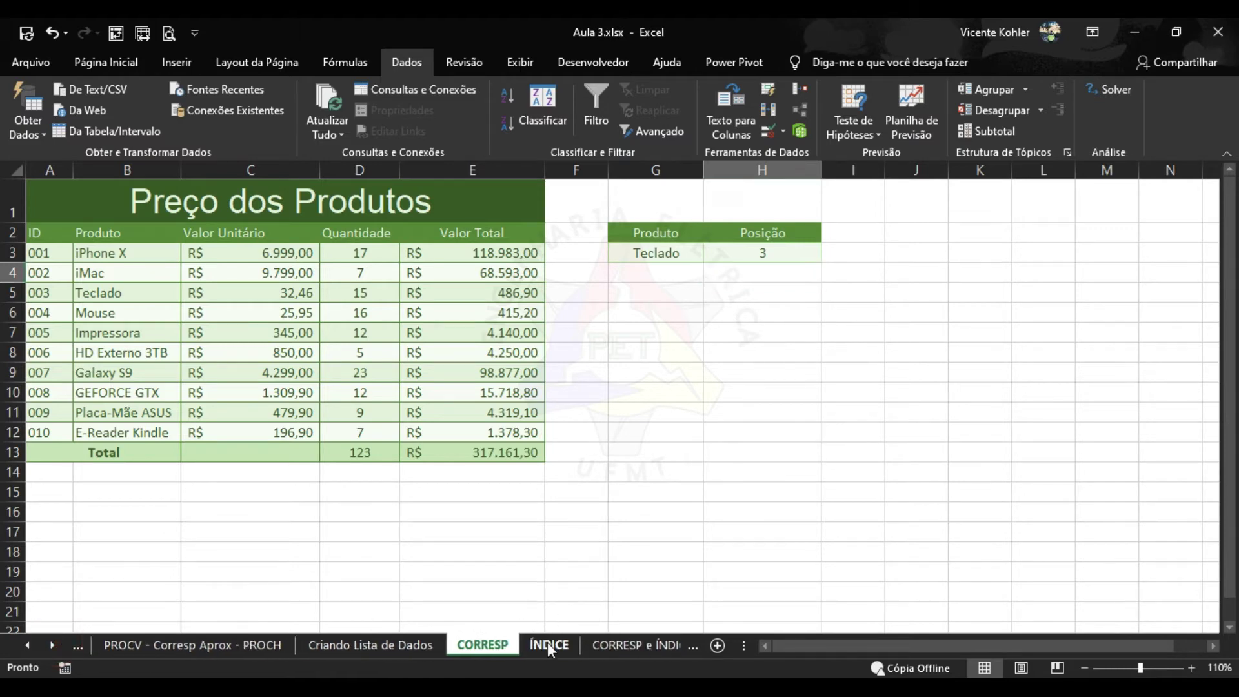
pyautogui.click(548, 645)
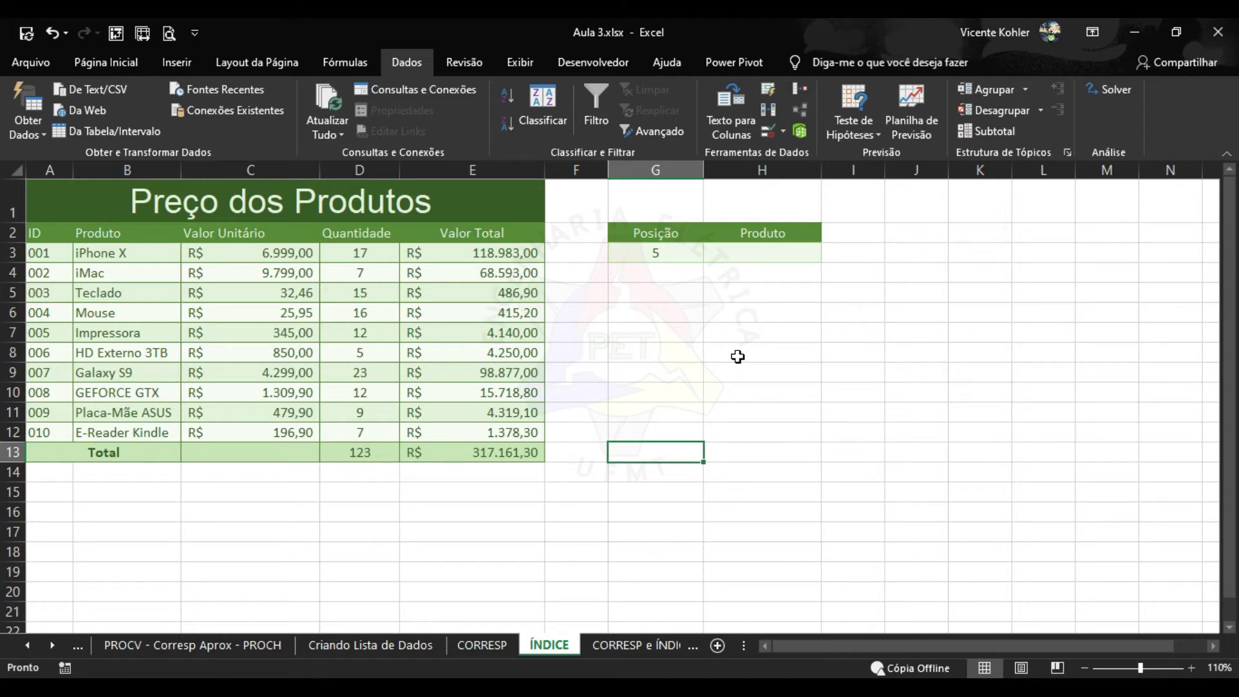
pyautogui.click(777, 253)
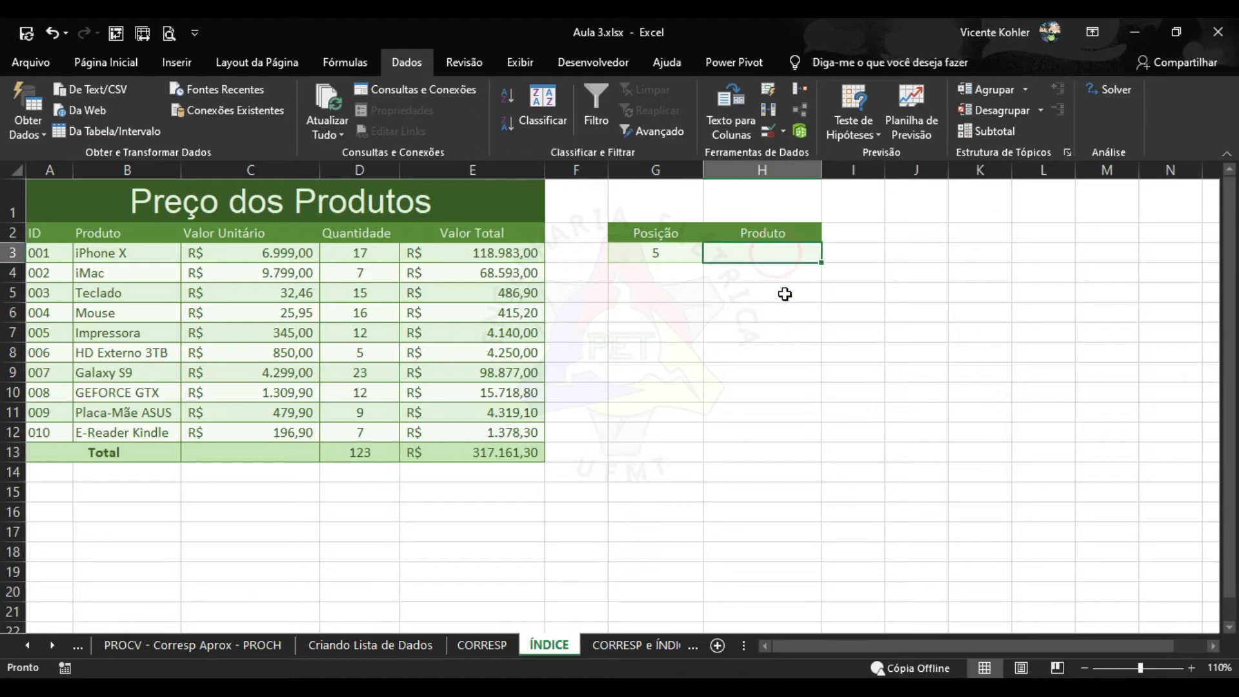
pyautogui.write('=ínci')
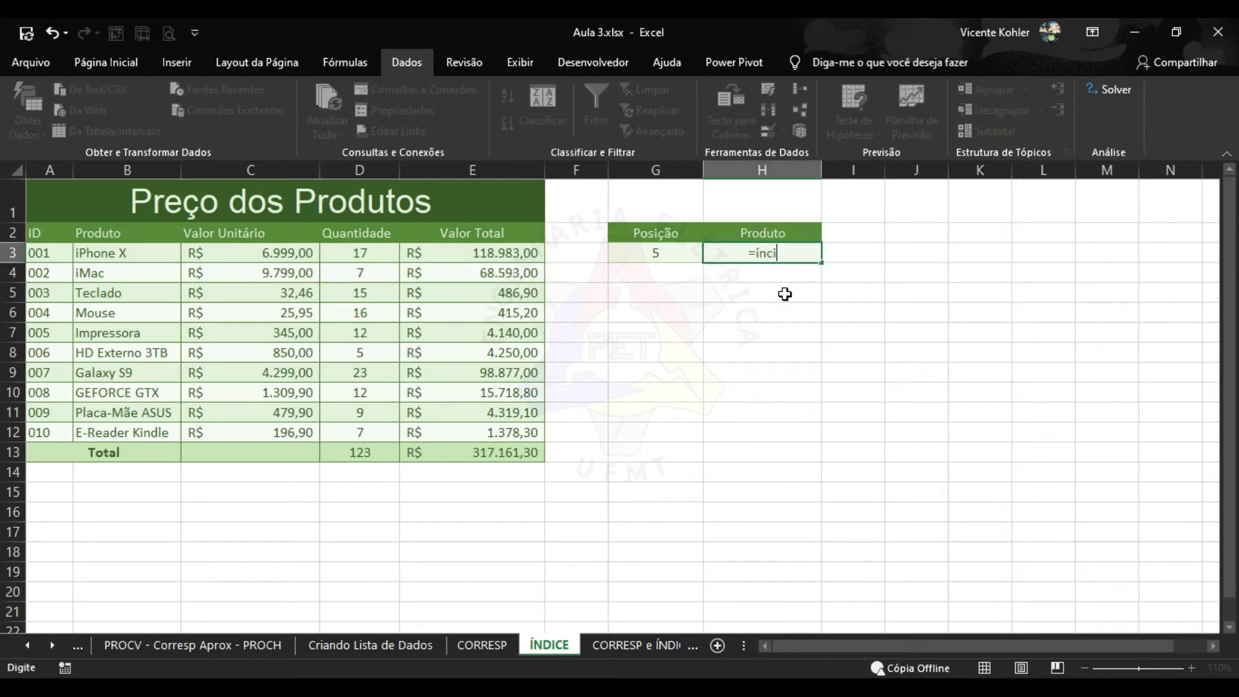
pyautogui.write('i')
pyautogui.press('Tab')
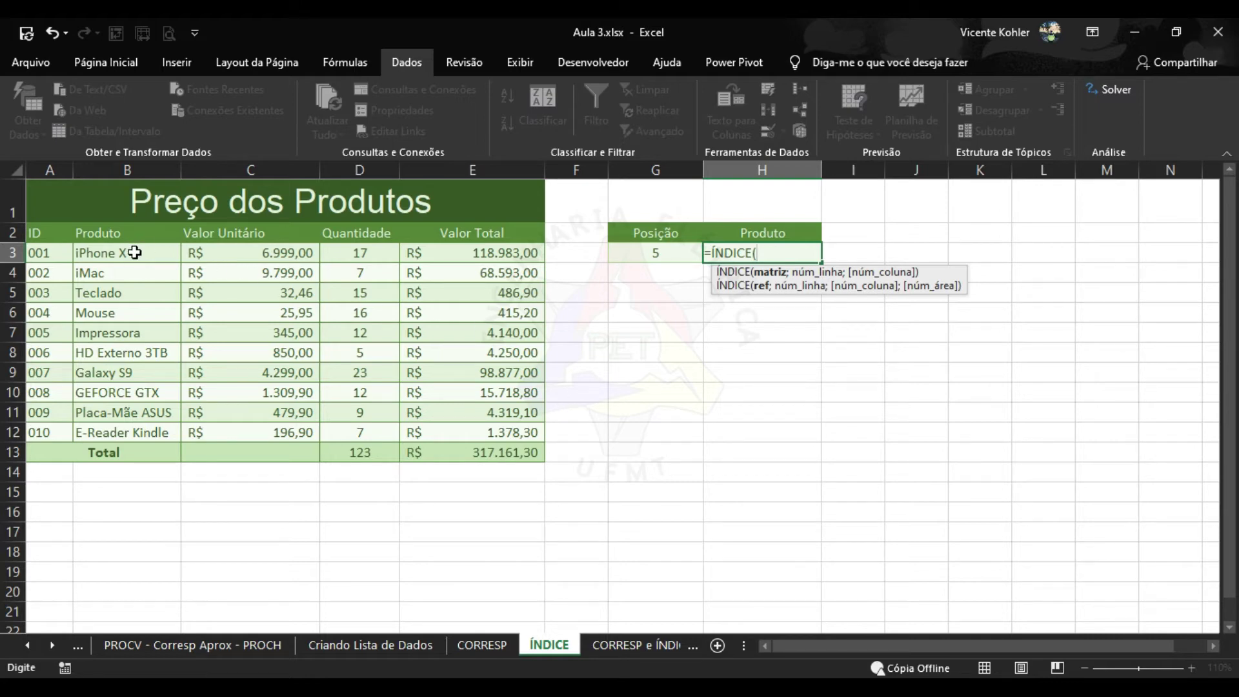
# Complete the ÍNDICE formula in H3 with the matrix B3:B12 and the position in G3 as the row number
pyautogui.moveTo(134, 252); pyautogui.dragTo(142, 425)
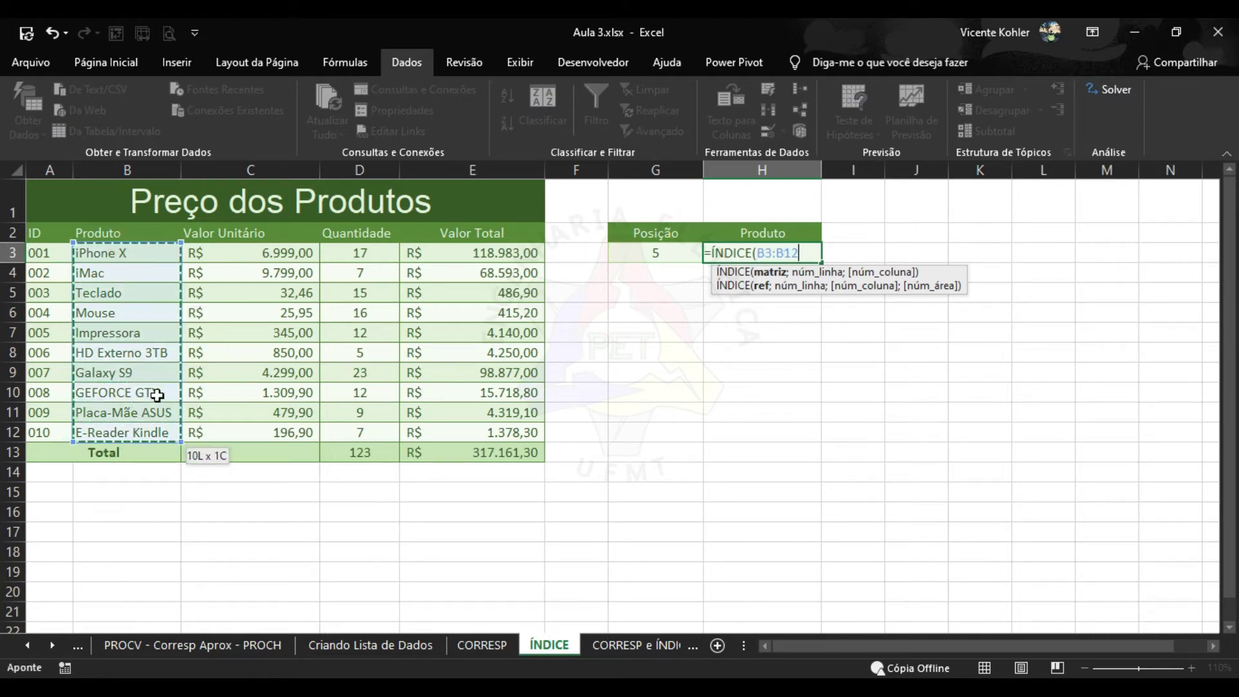
pyautogui.write(';')
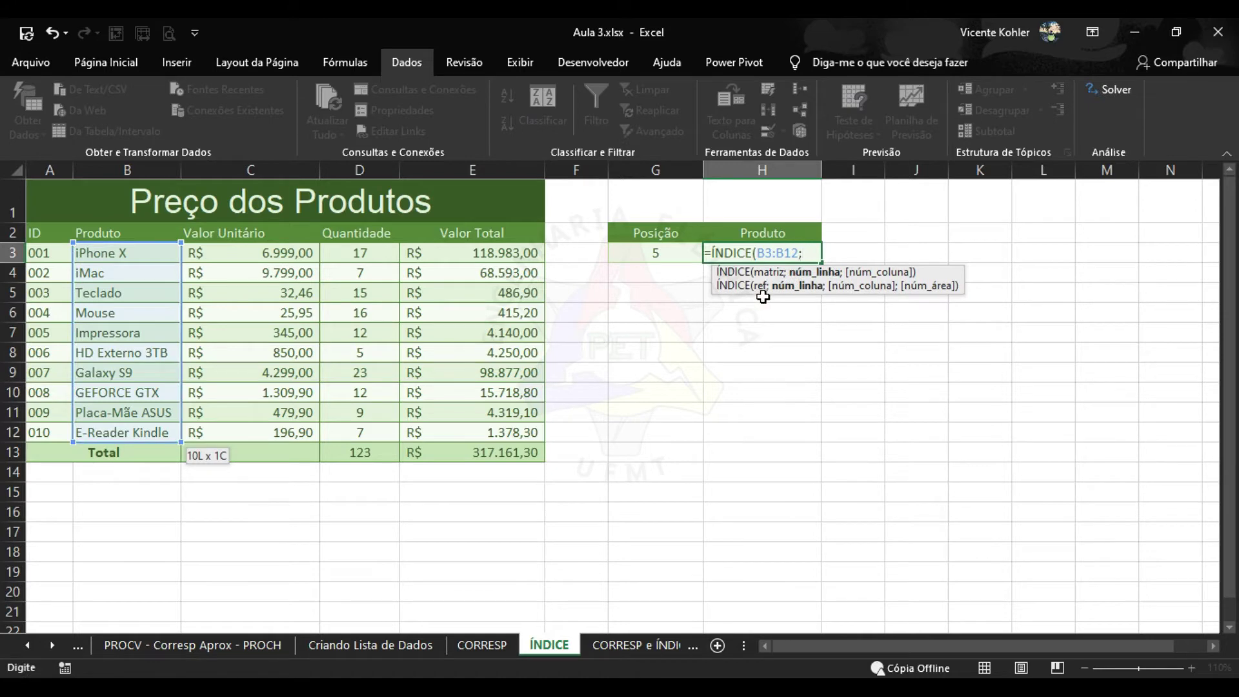
pyautogui.click(667, 252)
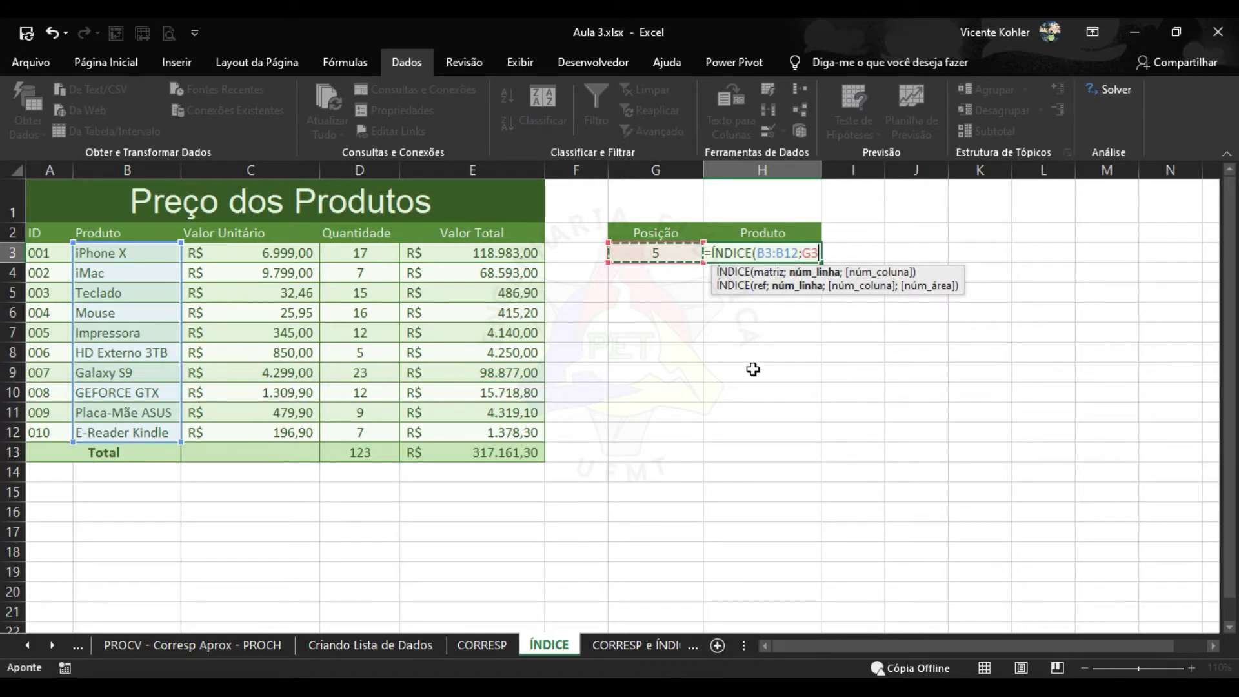
pyautogui.write(')')
pyautogui.press('Return')
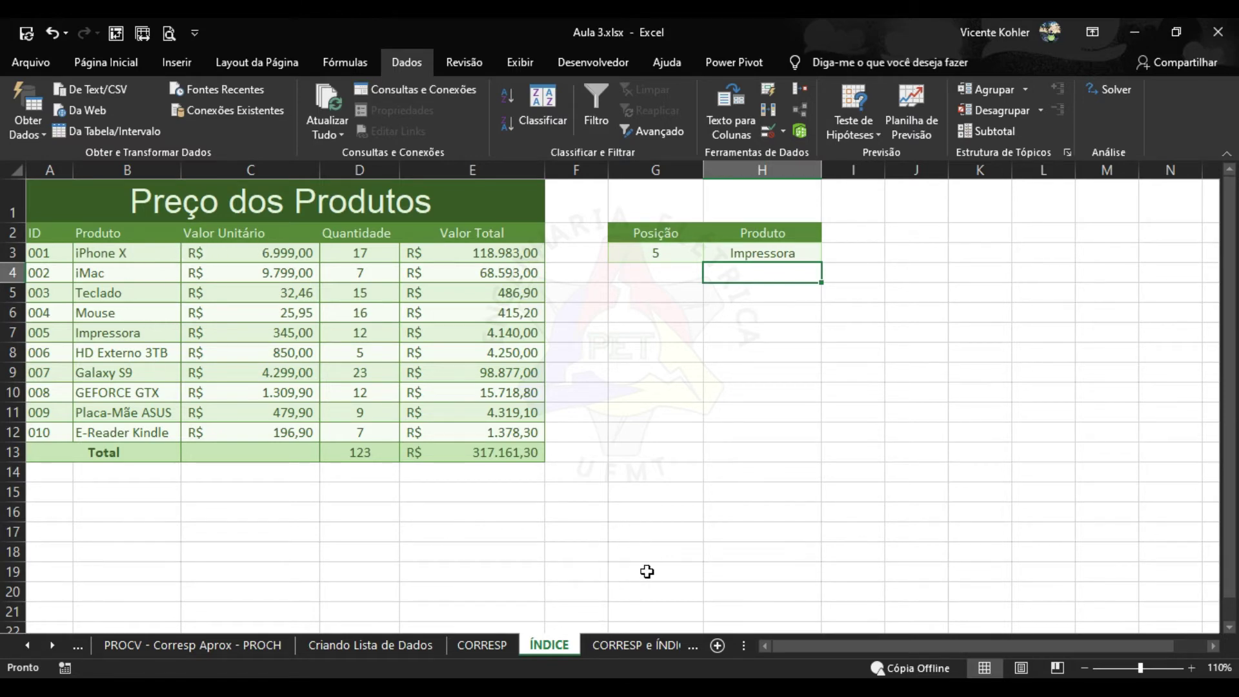
# Switch to the CORRESP e ÍNDICE sheet and enter 5 in the ID cell G3
pyautogui.click(631, 645)
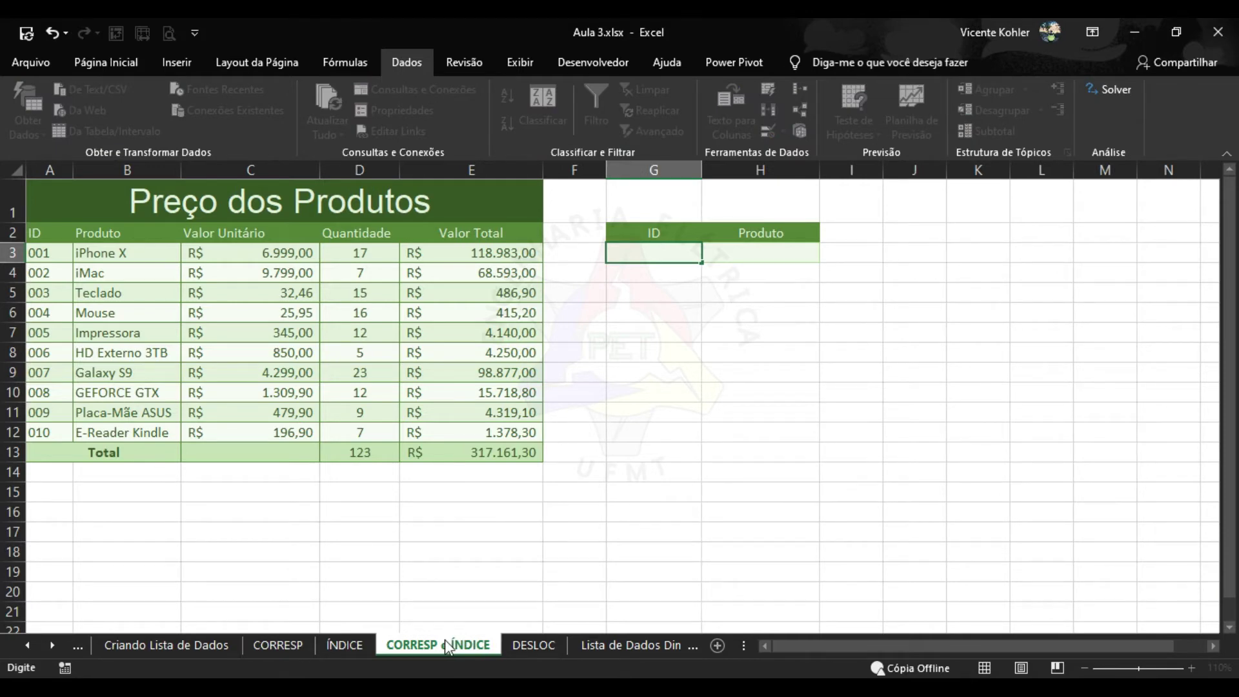
pyautogui.click(742, 290)
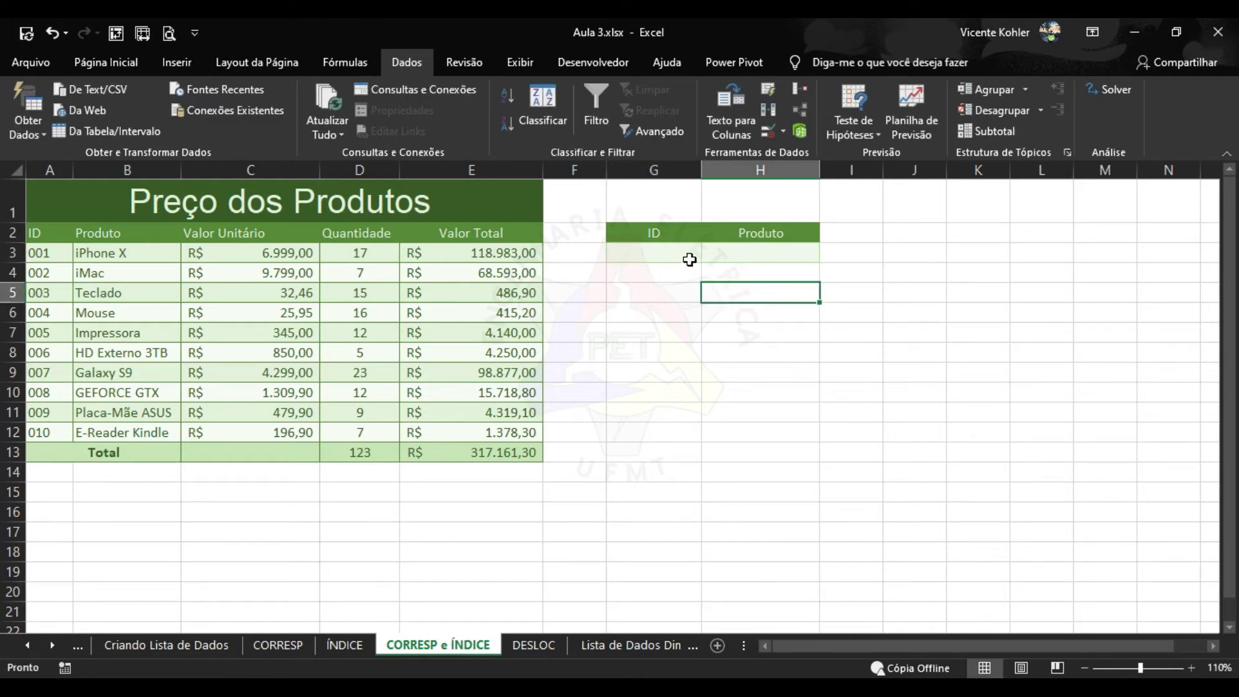
pyautogui.click(754, 233)
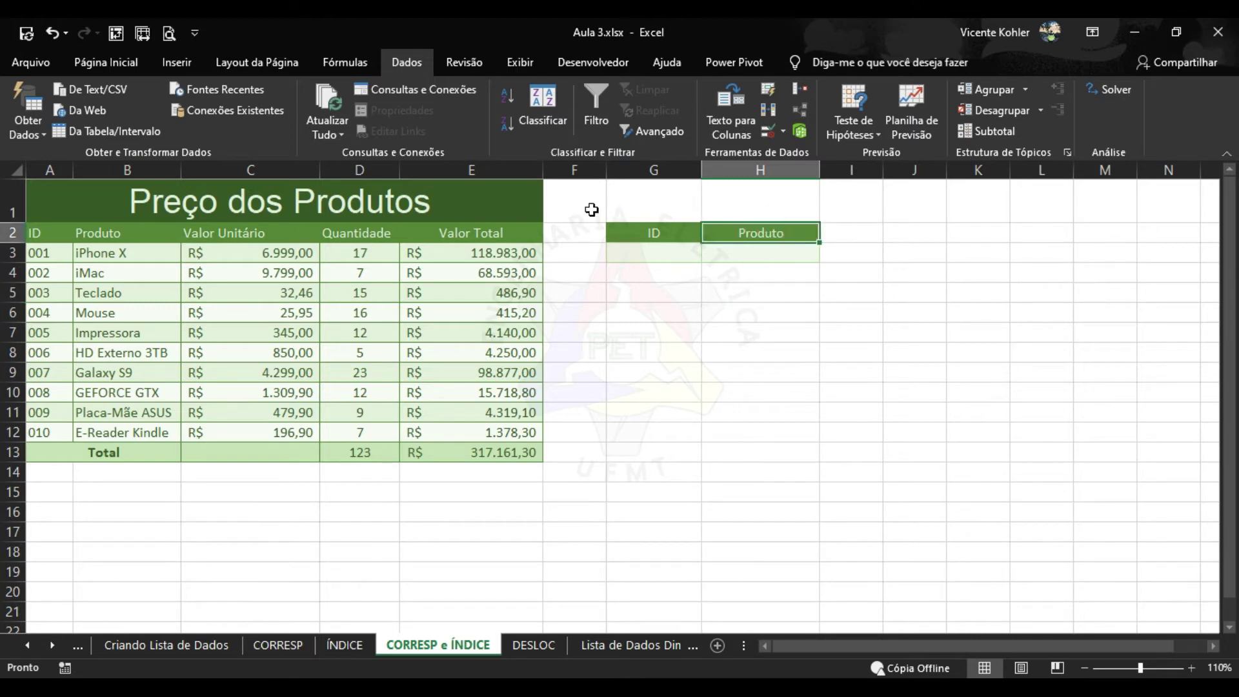
pyautogui.click(651, 255)
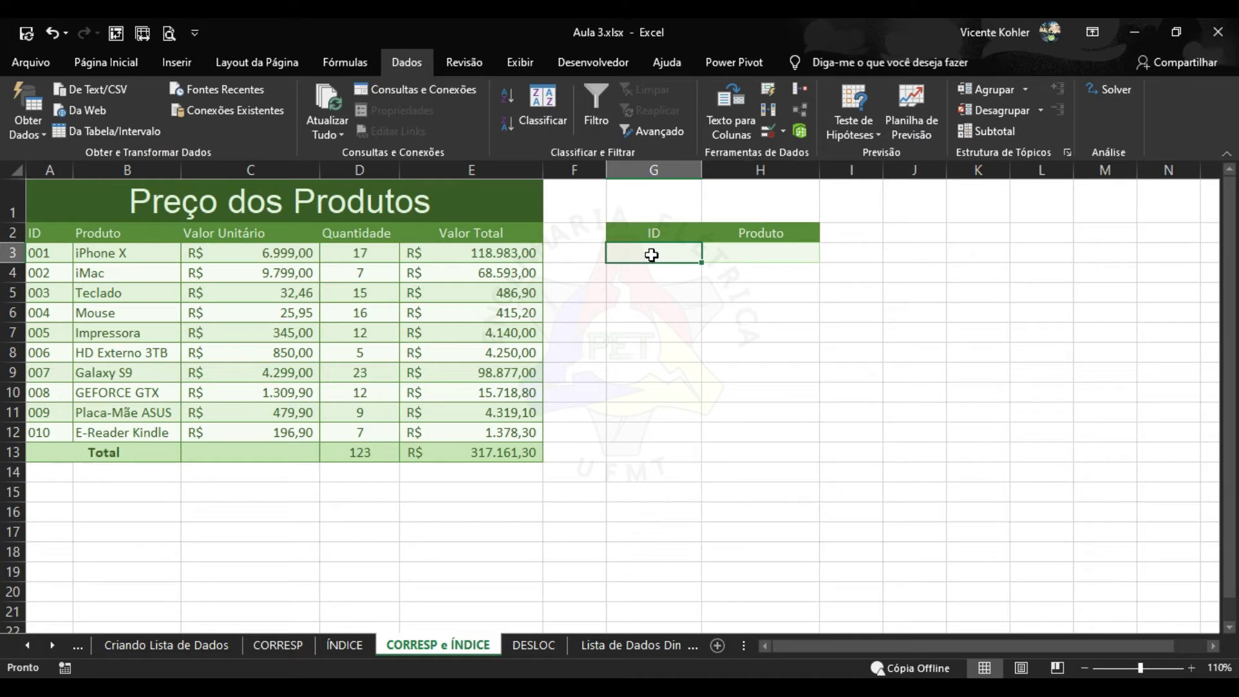
pyautogui.click(764, 255)
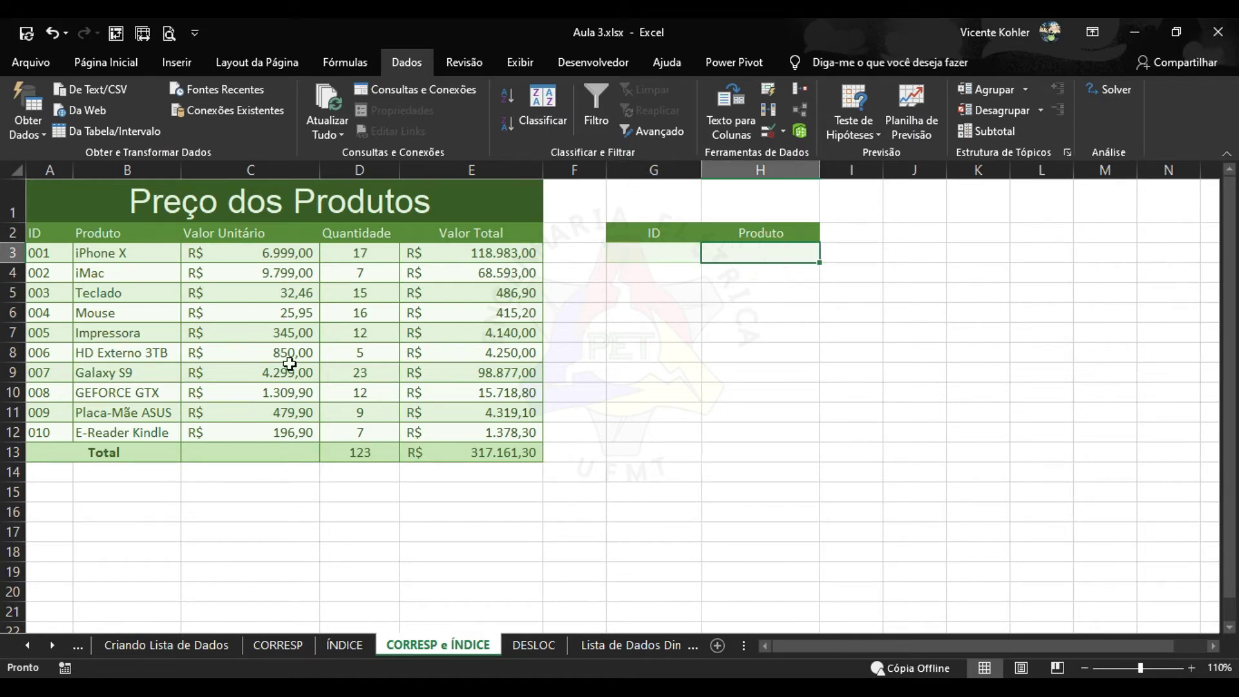
pyautogui.click(672, 260)
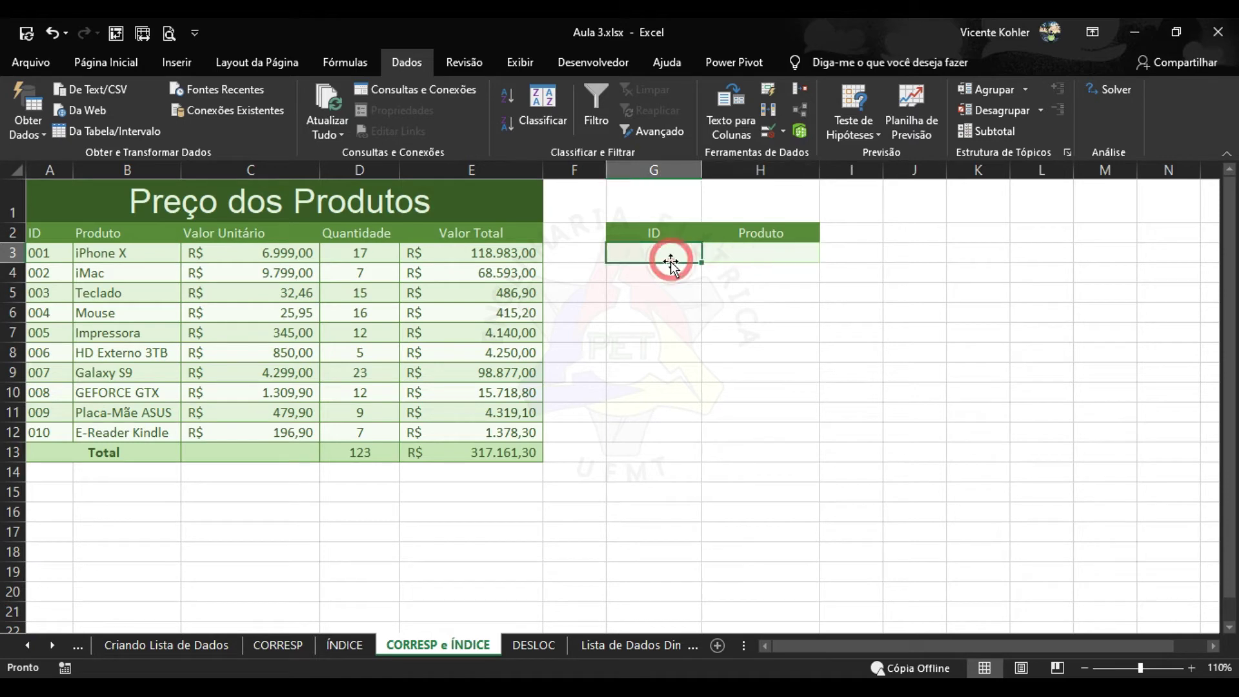
pyautogui.write('5')
pyautogui.click(683, 292)
# Apply list data validation to the header cell H2, using the table headers $B$2:$E$2 as the source
pyautogui.click(743, 233)
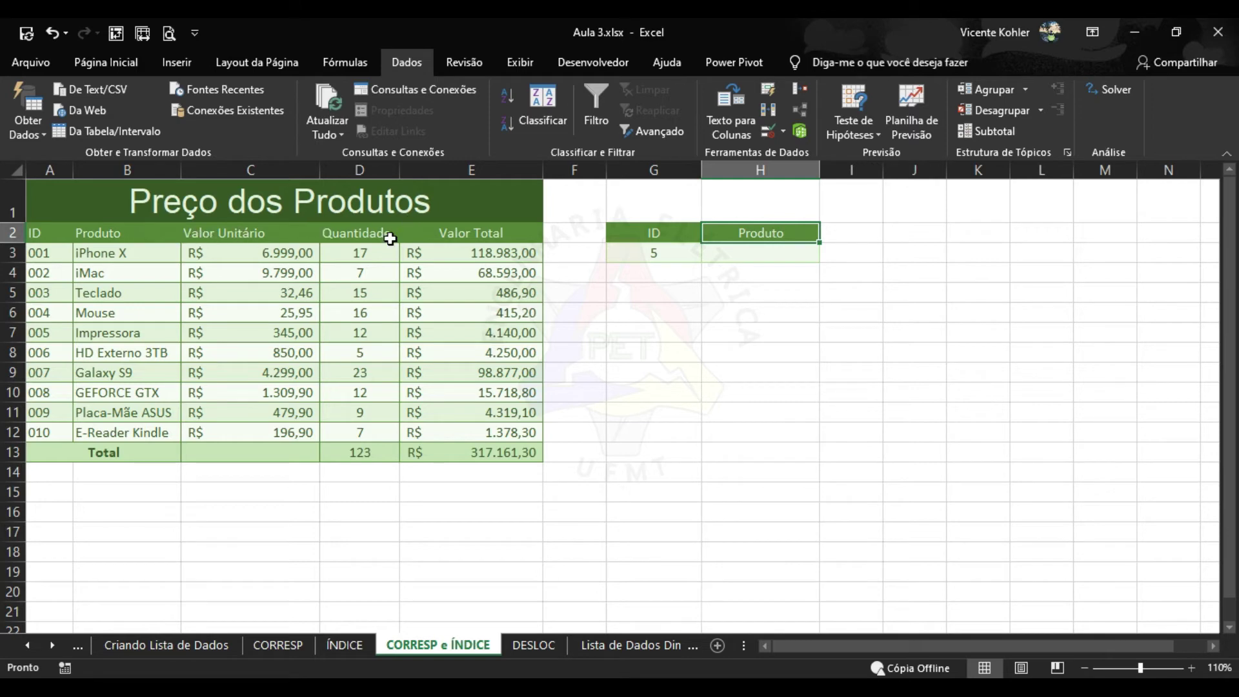
pyautogui.click(783, 131)
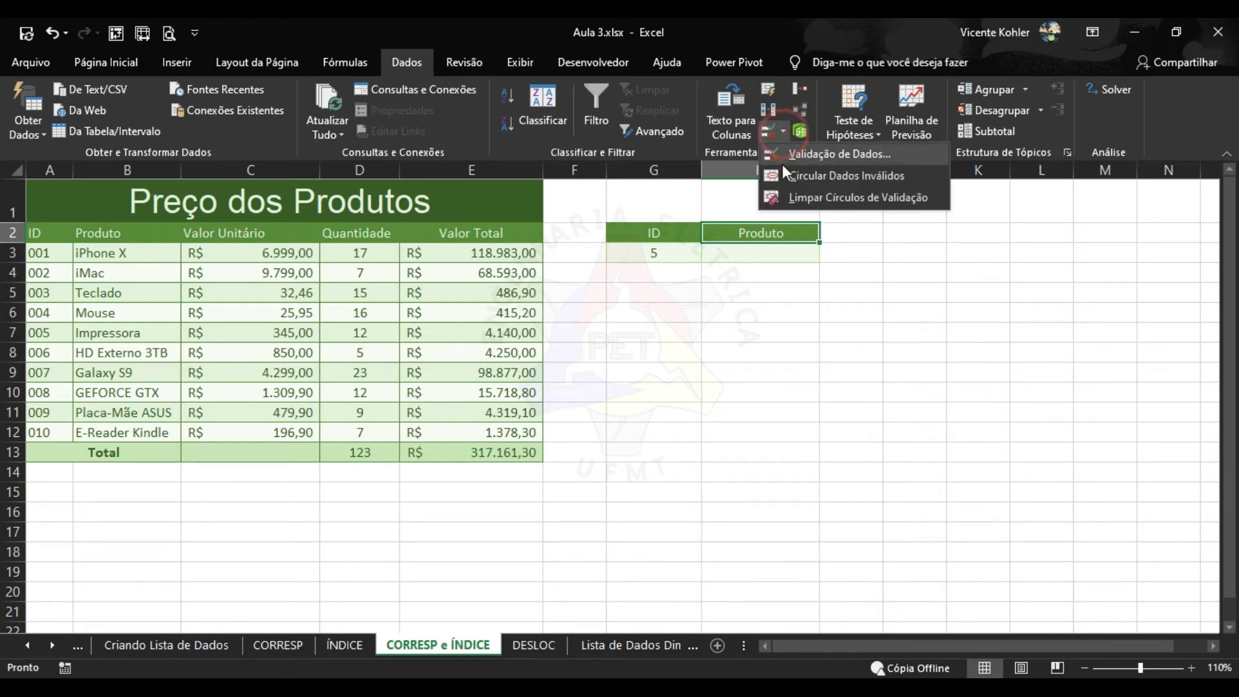
pyautogui.click(820, 154)
pyautogui.click(720, 310)
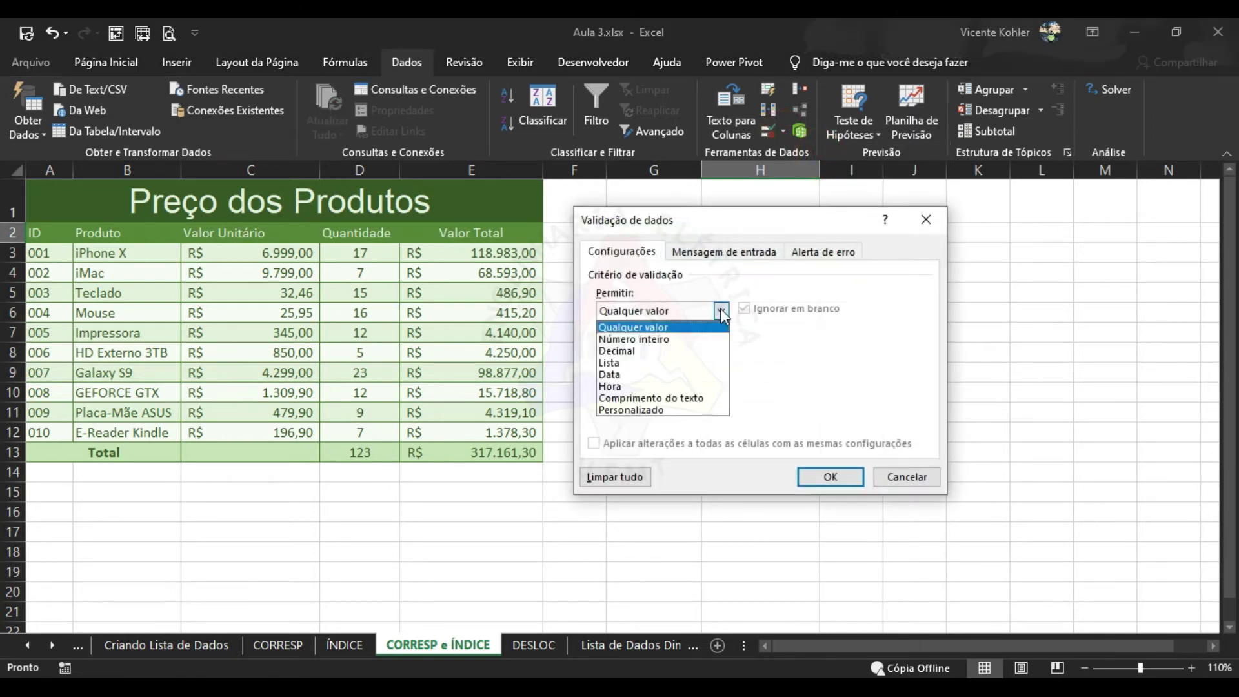
pyautogui.click(668, 369)
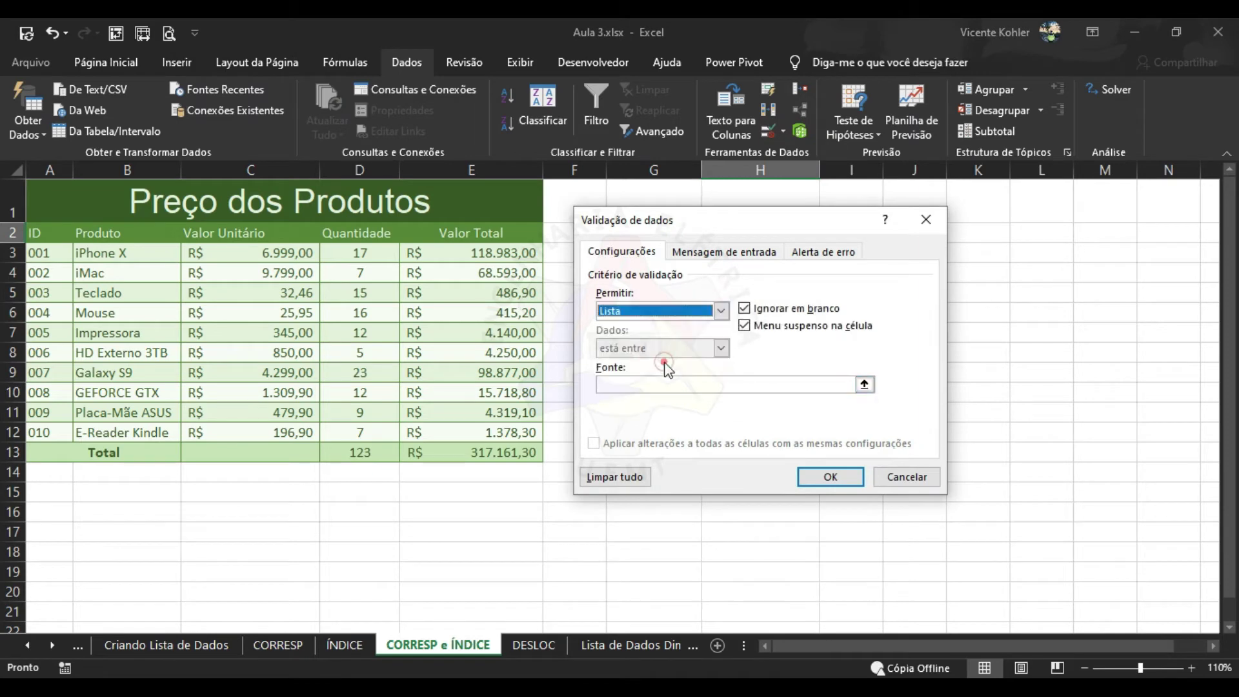
pyautogui.click(864, 386)
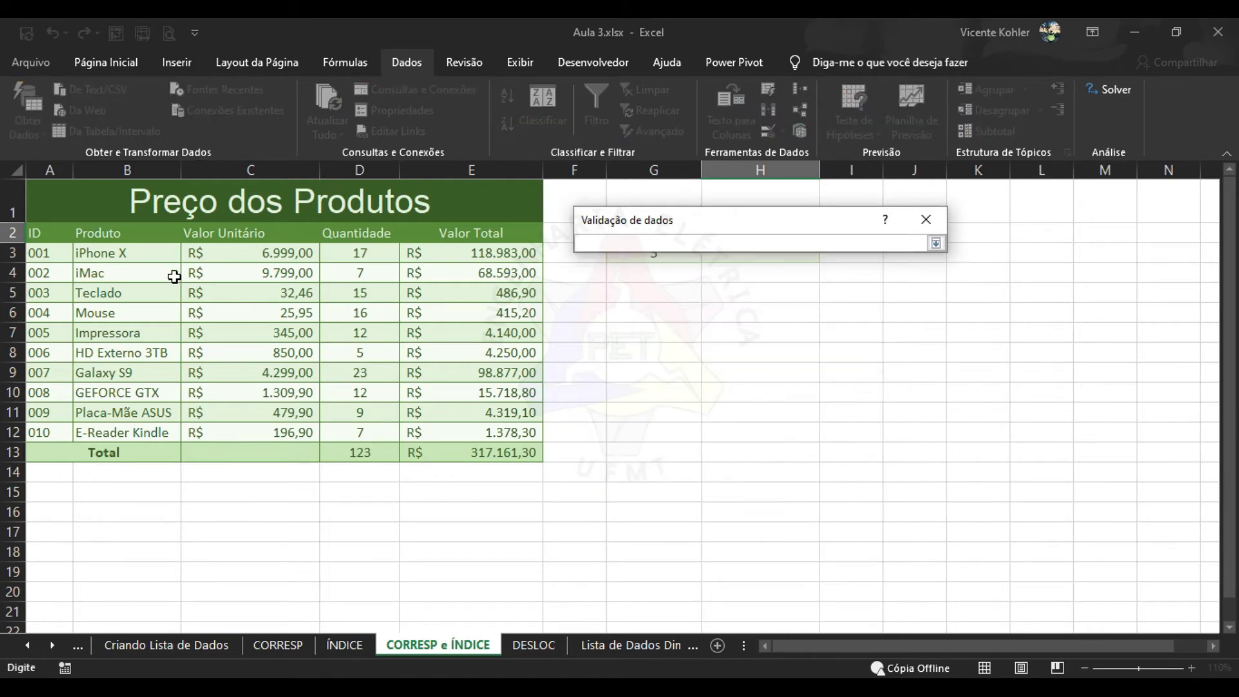
pyautogui.click(112, 233)
pyautogui.moveTo(147, 233); pyautogui.dragTo(474, 233)
pyautogui.click(936, 243)
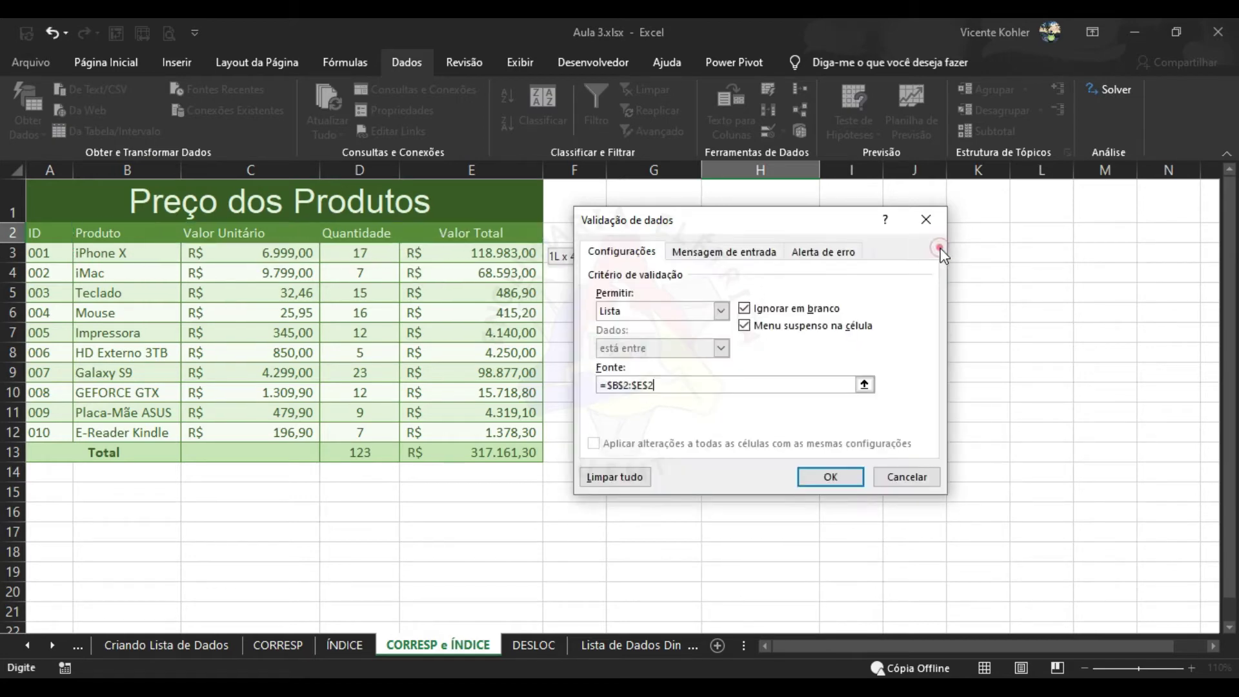
pyautogui.click(852, 479)
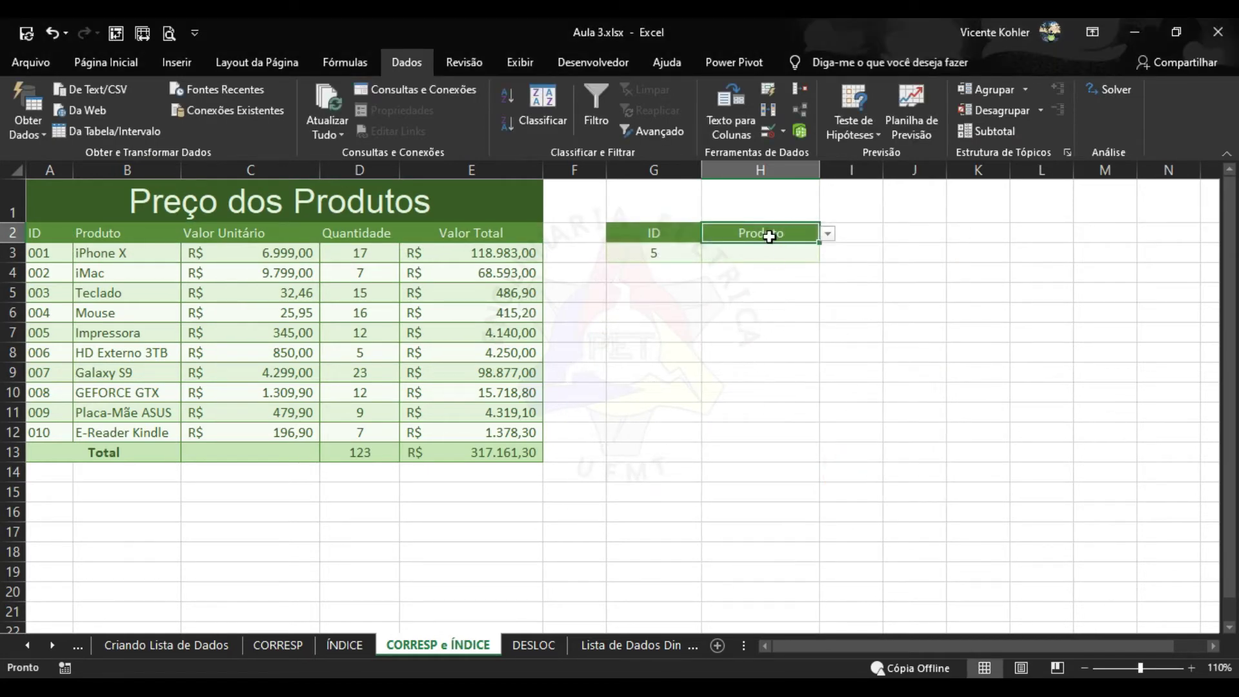
# Choose Quantidade from the validated list in header cell H2
pyautogui.click(758, 253)
pyautogui.click(783, 233)
pyautogui.click(827, 236)
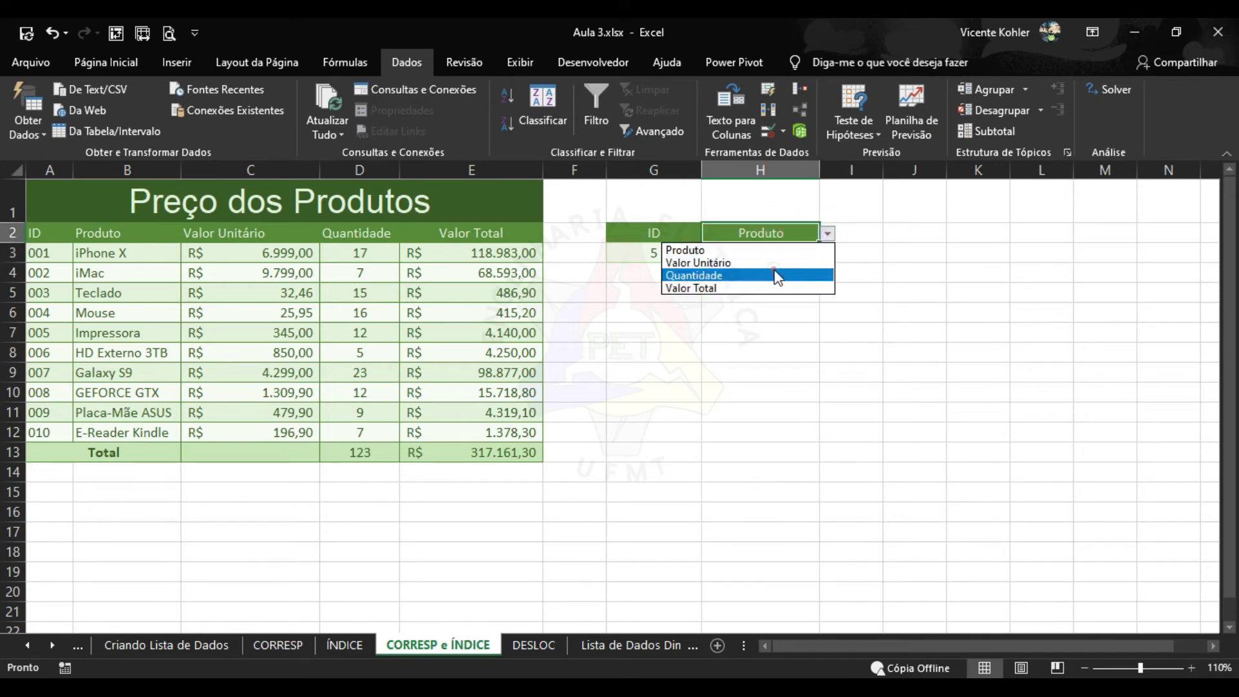
pyautogui.click(810, 275)
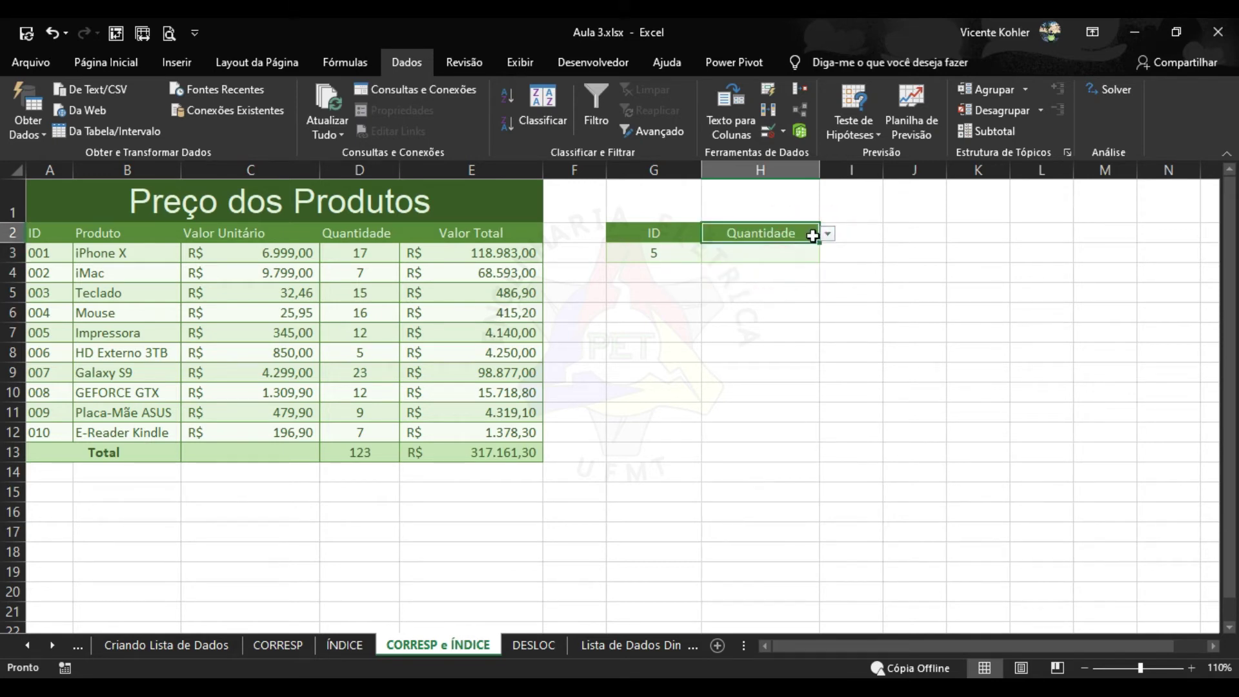
# Apply list data validation to the ID cell G3, using the product IDs $A$3:$A$12 as the source
pyautogui.click(671, 255)
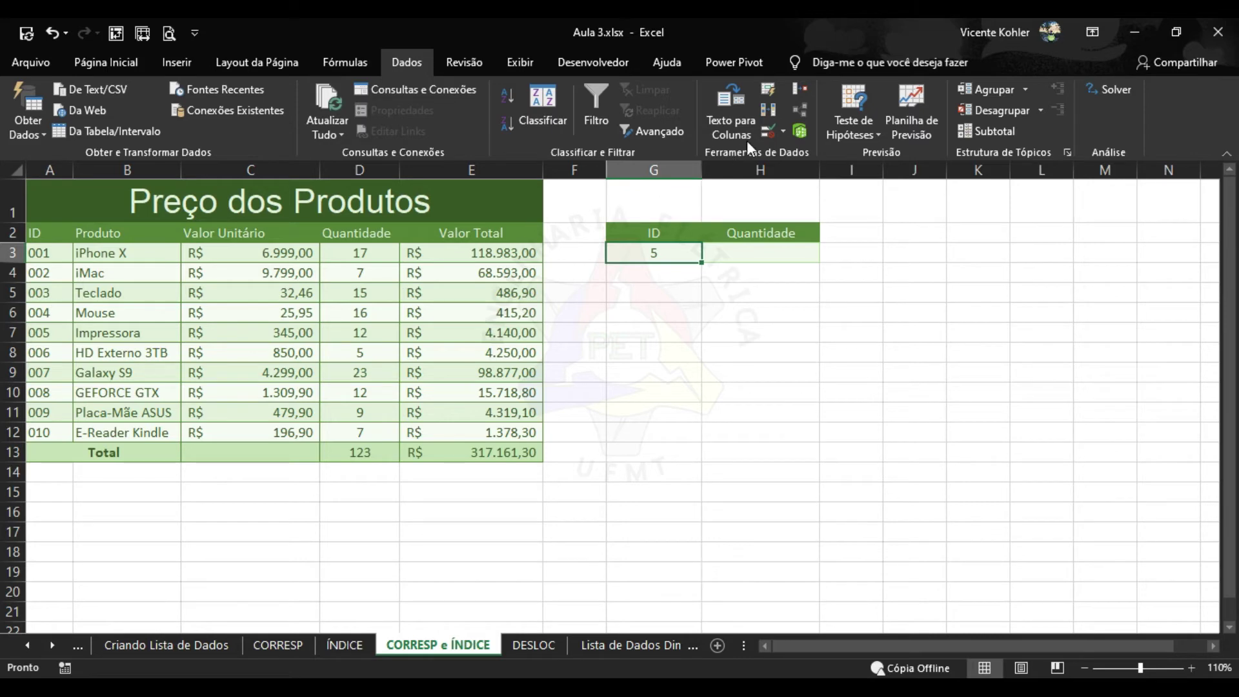
pyautogui.click(783, 133)
pyautogui.click(835, 155)
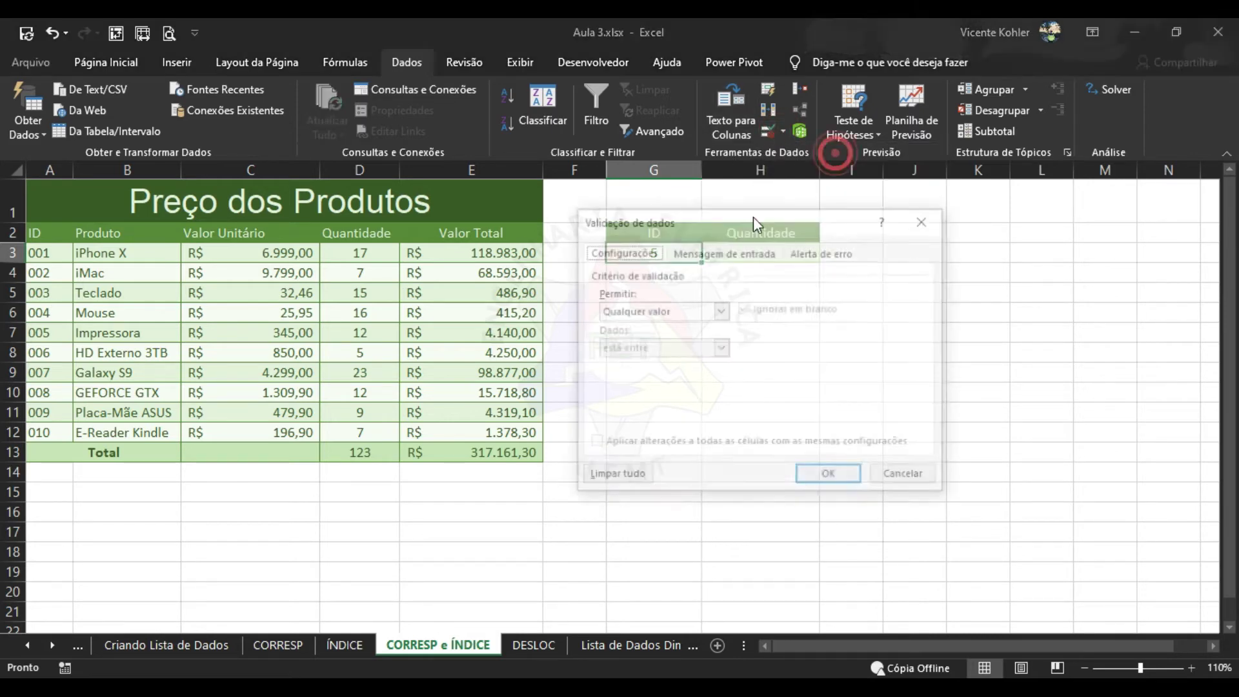
pyautogui.click(721, 311)
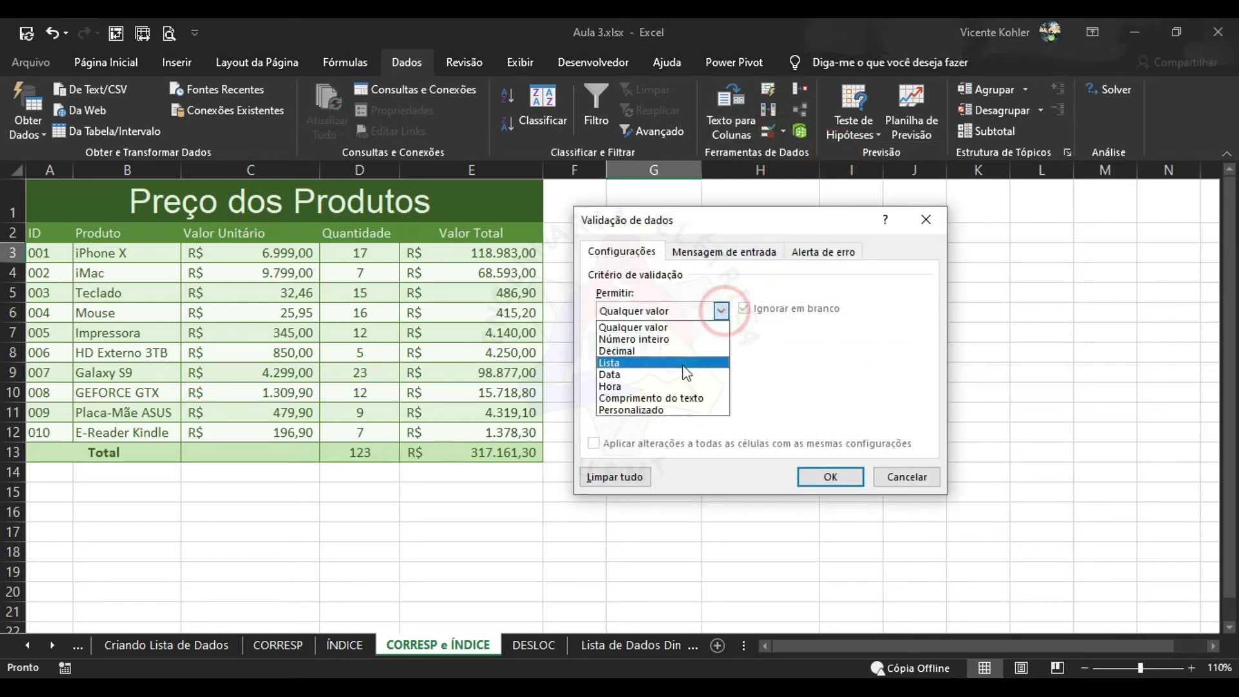
pyautogui.click(668, 364)
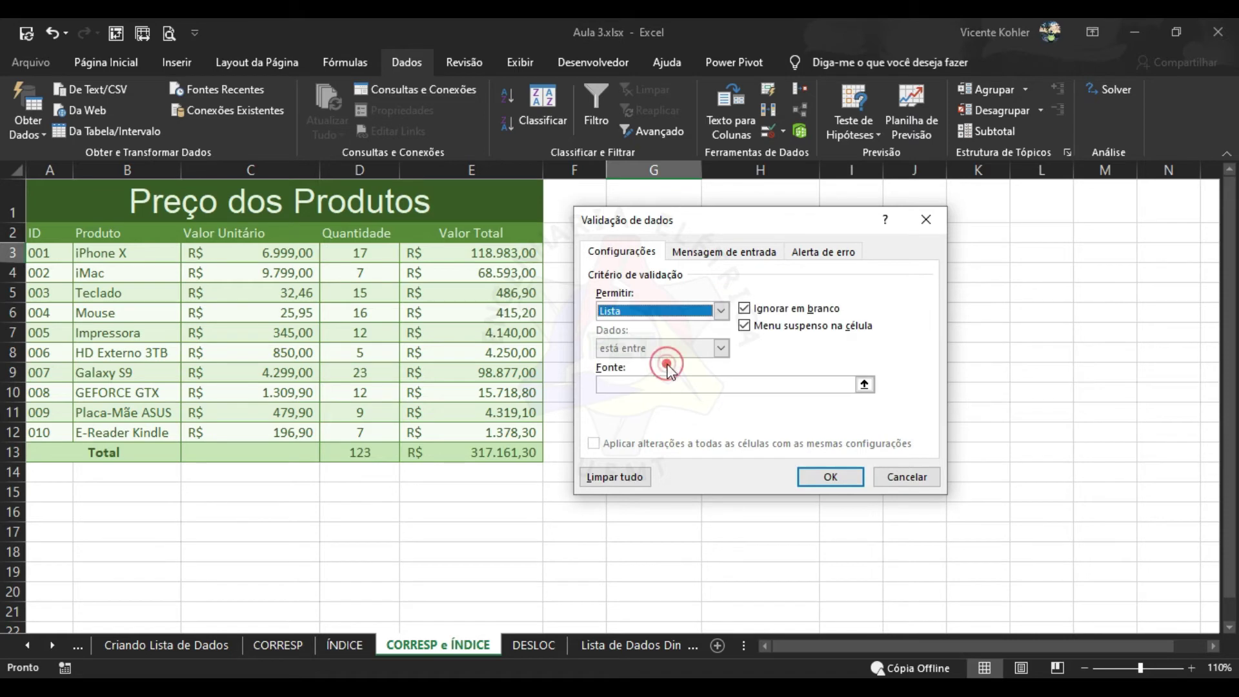
pyautogui.click(864, 384)
pyautogui.moveTo(52, 254); pyautogui.dragTo(60, 431)
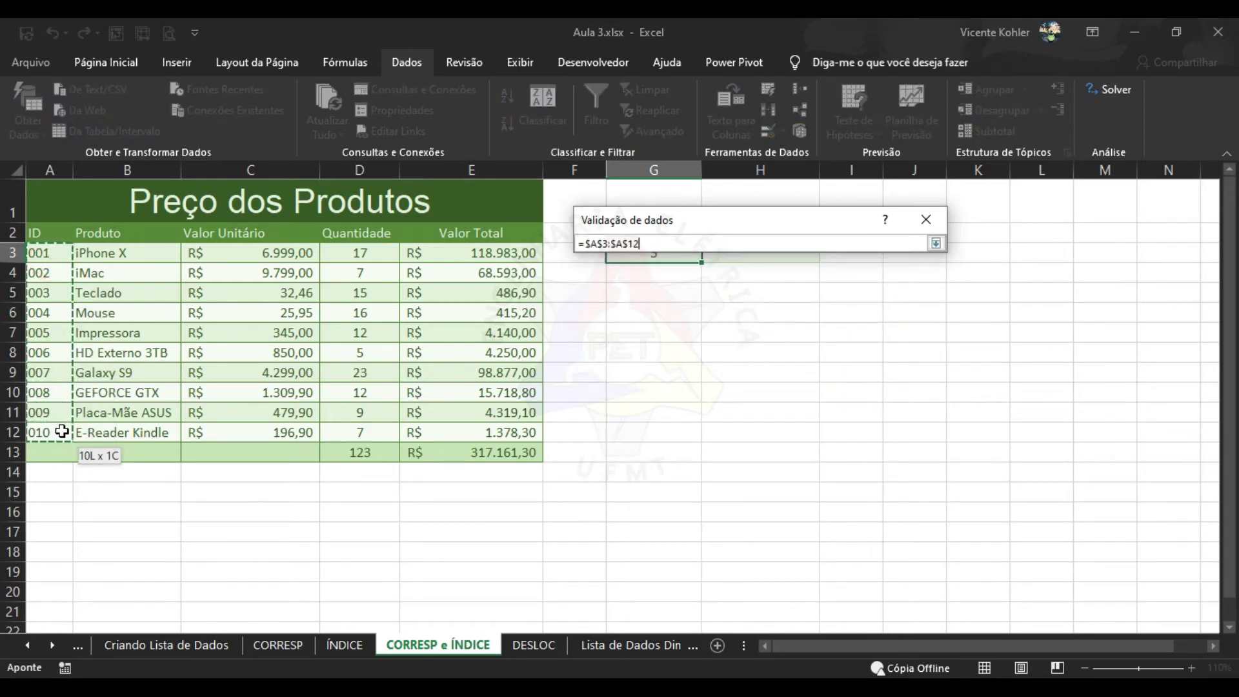
pyautogui.click(936, 244)
pyautogui.click(831, 477)
# Choose ID 006 from the validated list in cell G3
pyautogui.click(748, 253)
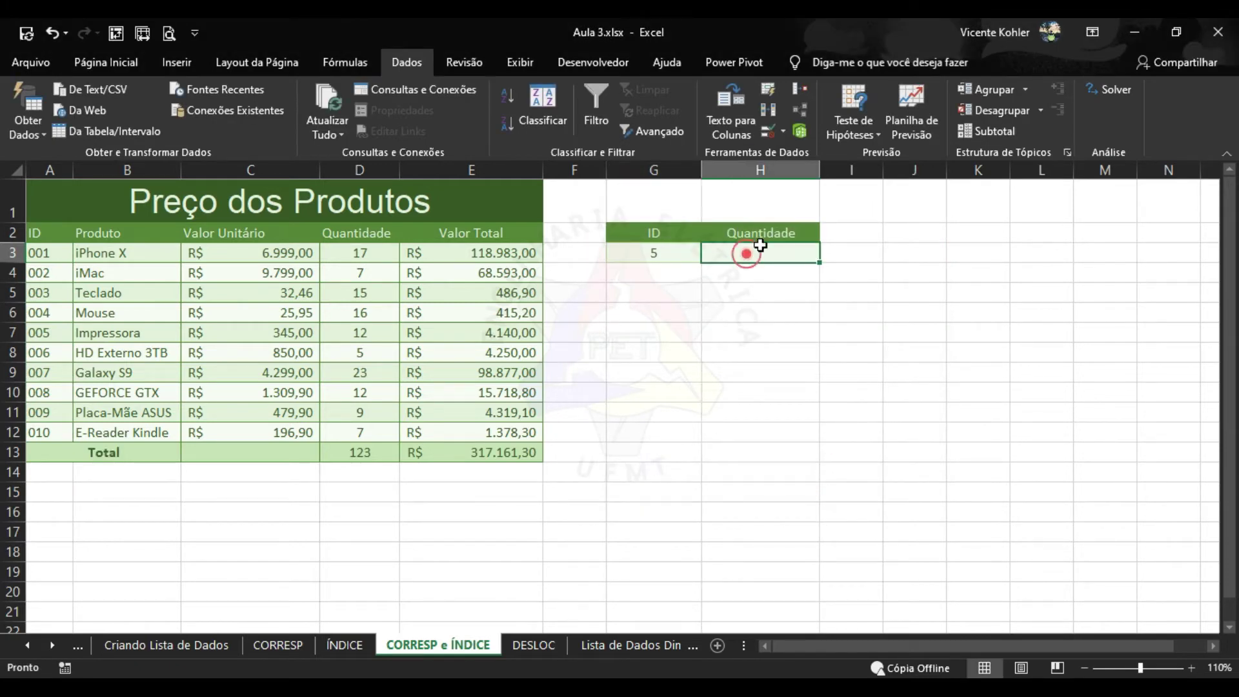
pyautogui.click(764, 237)
pyautogui.click(674, 252)
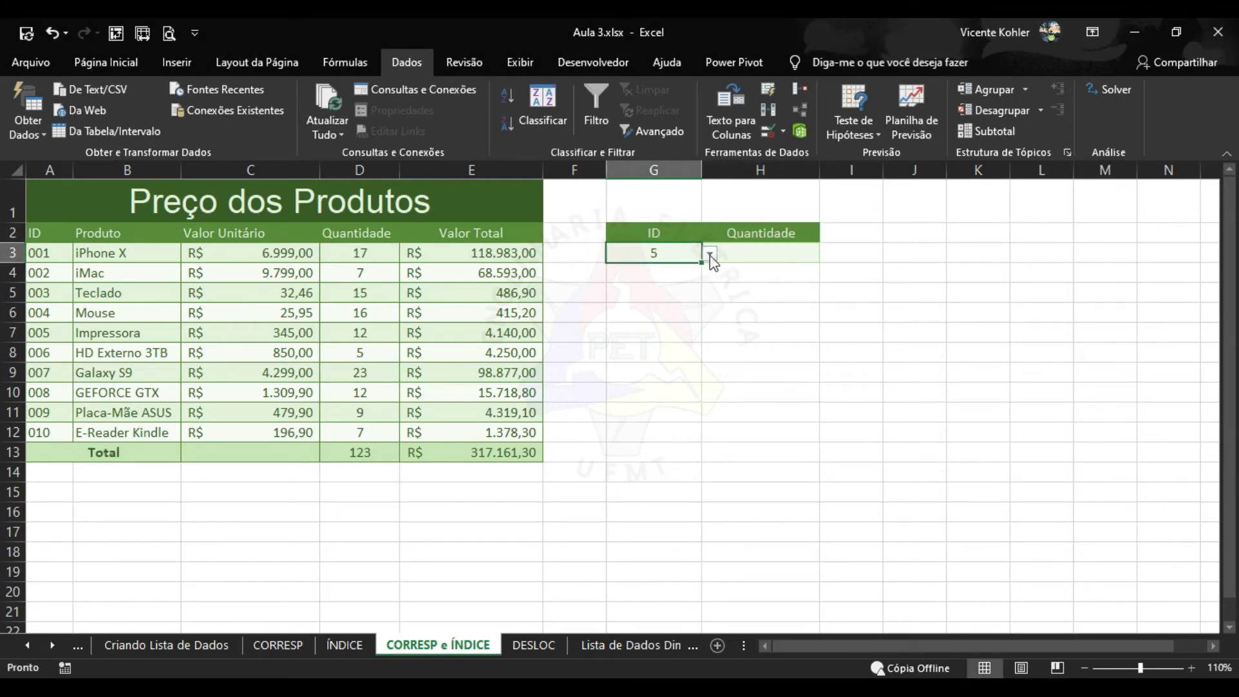
pyautogui.click(710, 255)
pyautogui.moveTo(709, 303); pyautogui.dragTo(707, 319)
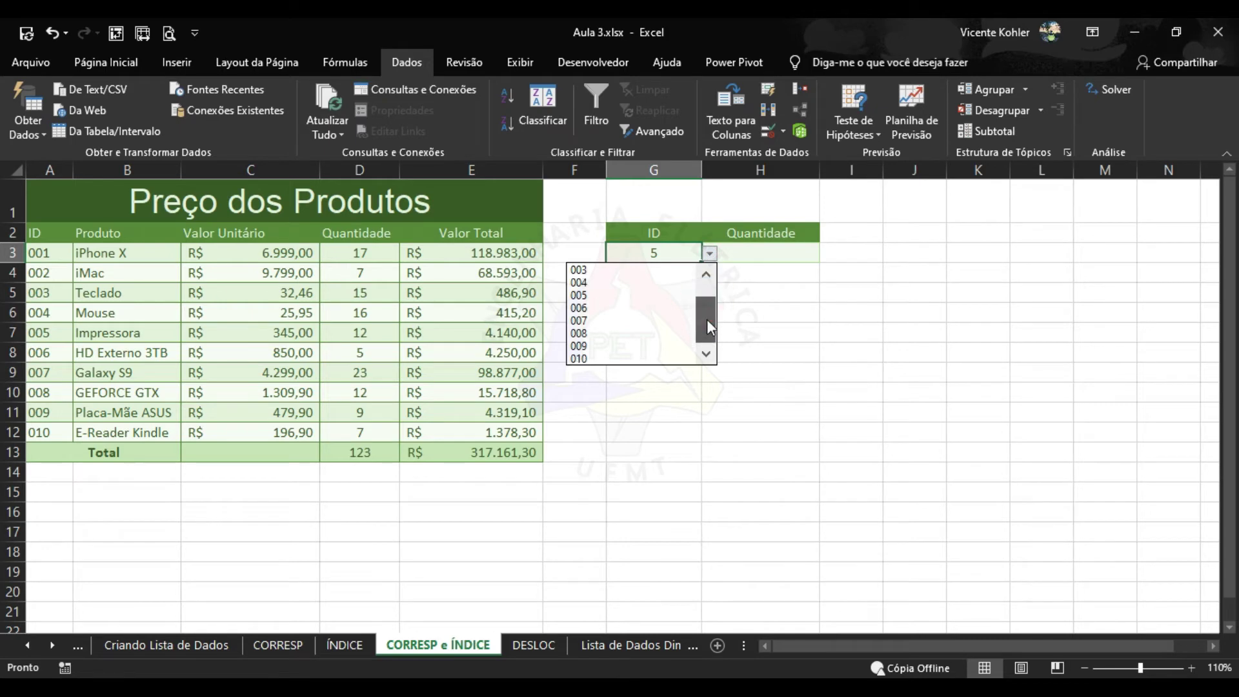
pyautogui.click(646, 309)
# Start an ÍNDICE formula in cell H3 with A3:E12 as the matrix and the ID cell G3 as the row number
pyautogui.click(755, 256)
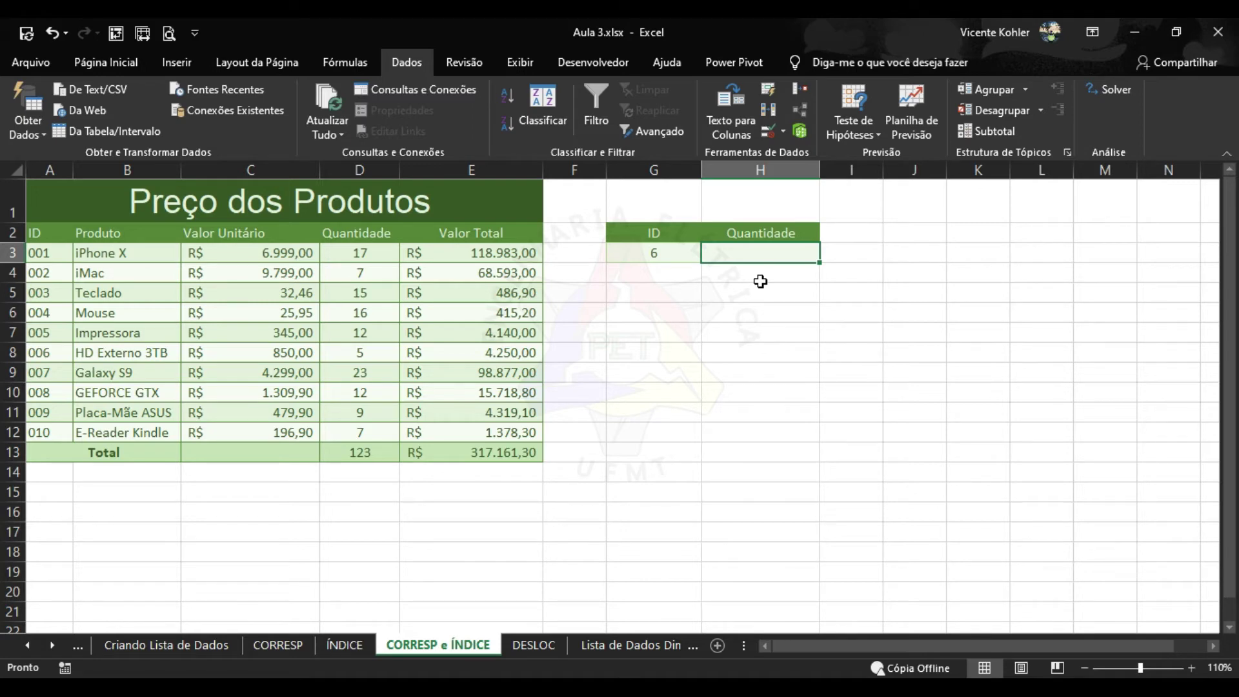
pyautogui.write('=')
pyautogui.press('capslock')
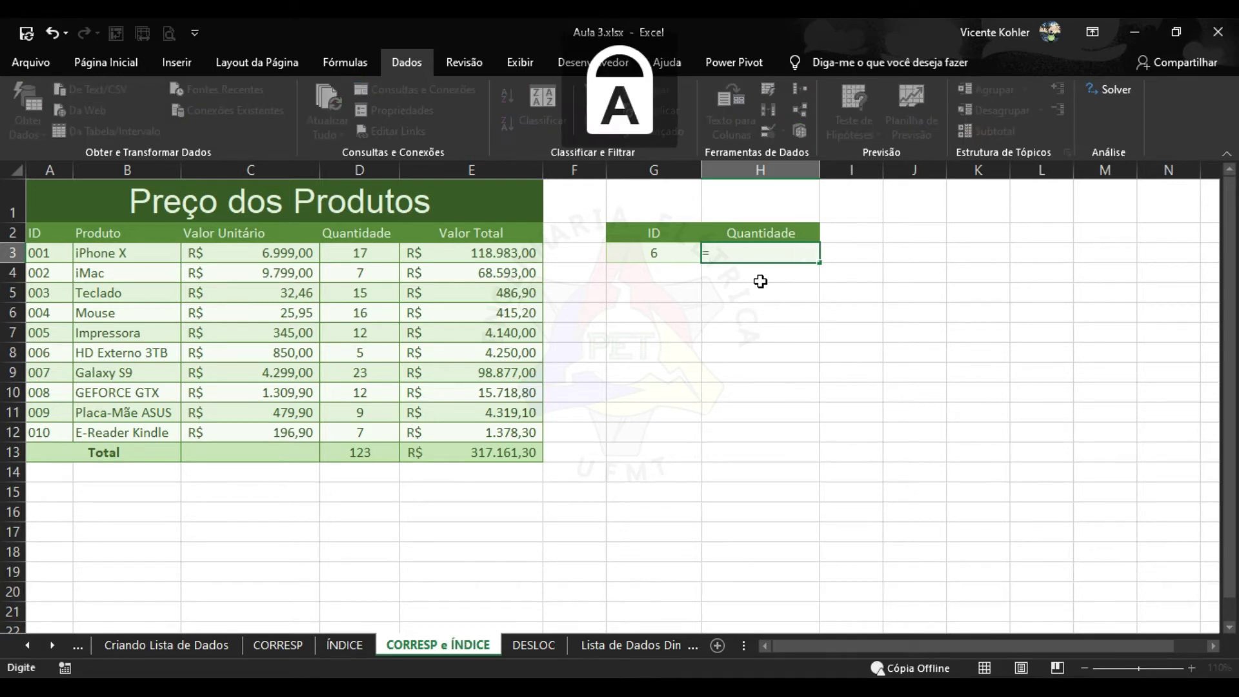
pyautogui.press('capslock')
pyautogui.write('índic')
pyautogui.press('Tab')
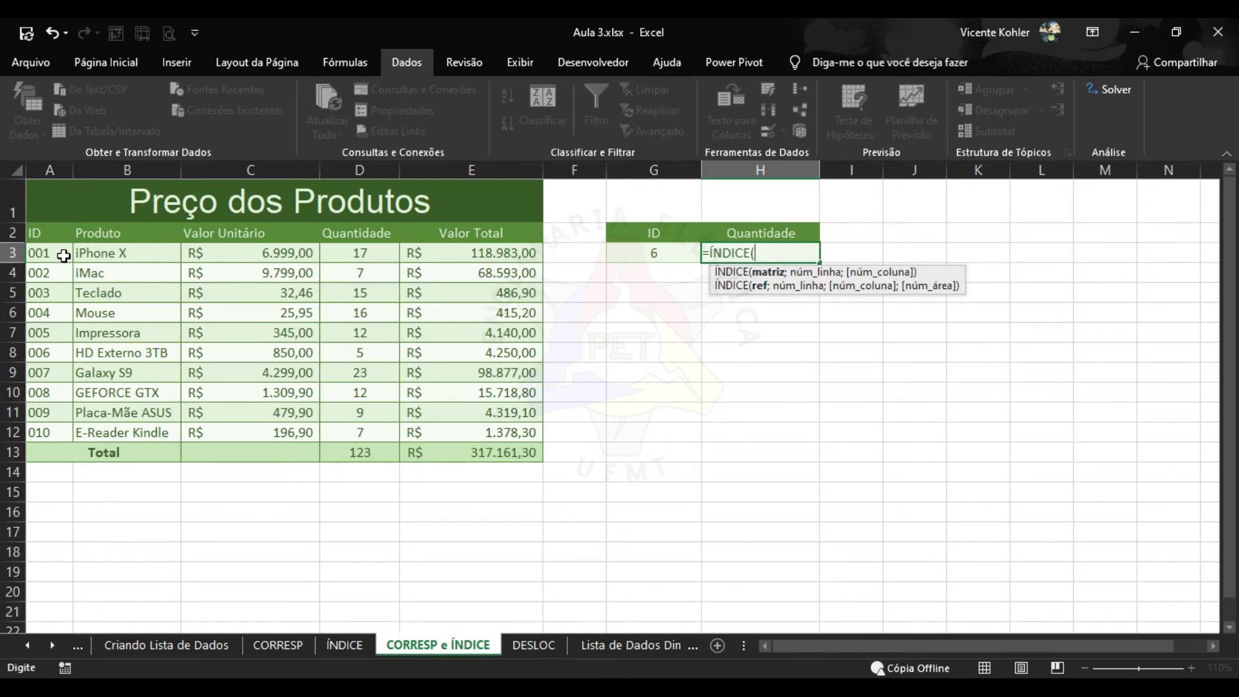
pyautogui.moveTo(60, 255); pyautogui.dragTo(459, 437)
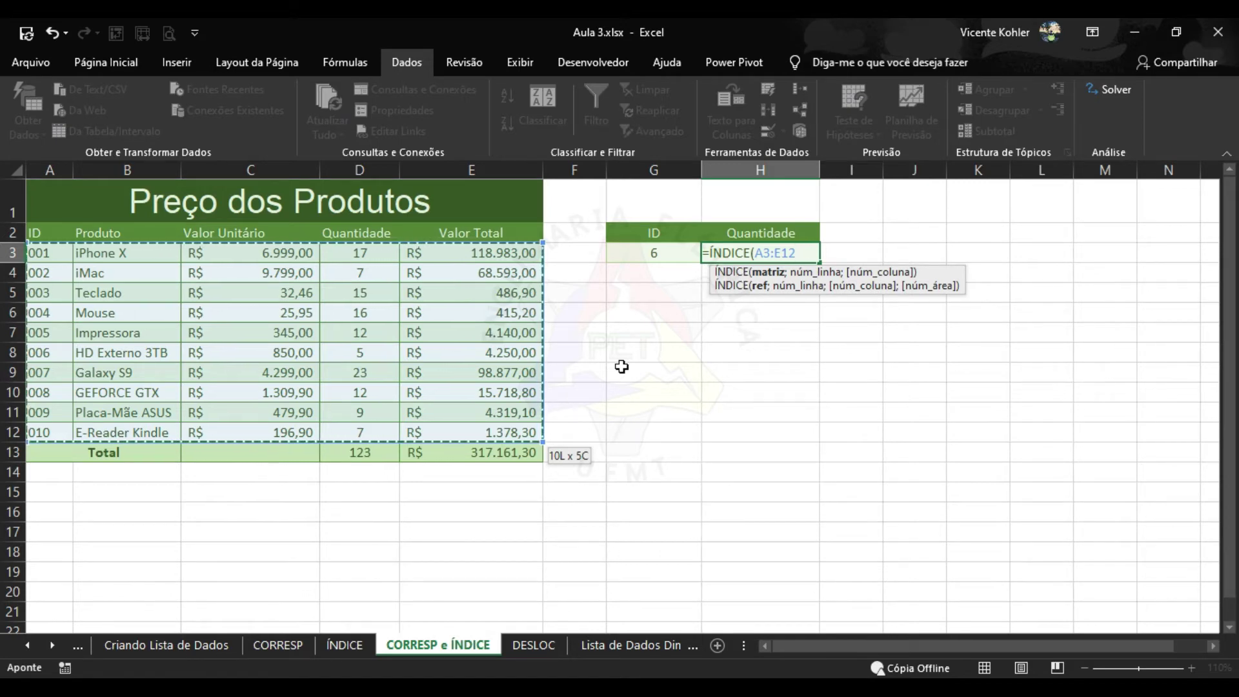
pyautogui.write(';')
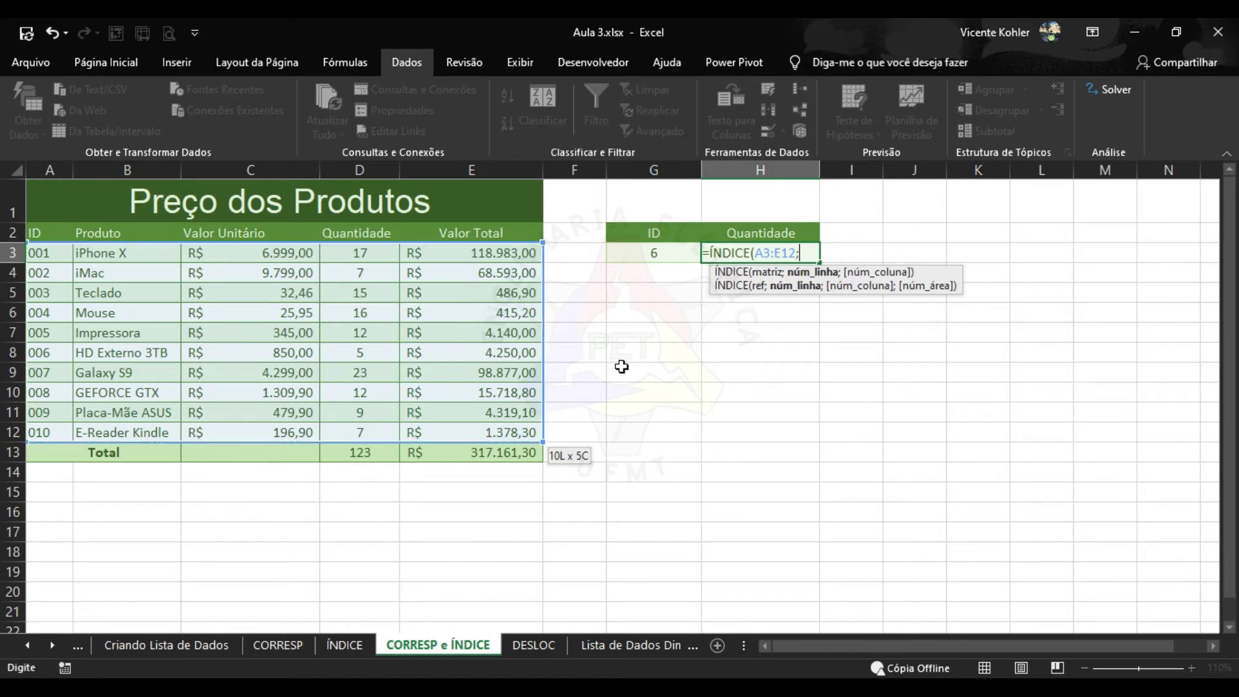
pyautogui.click(656, 257)
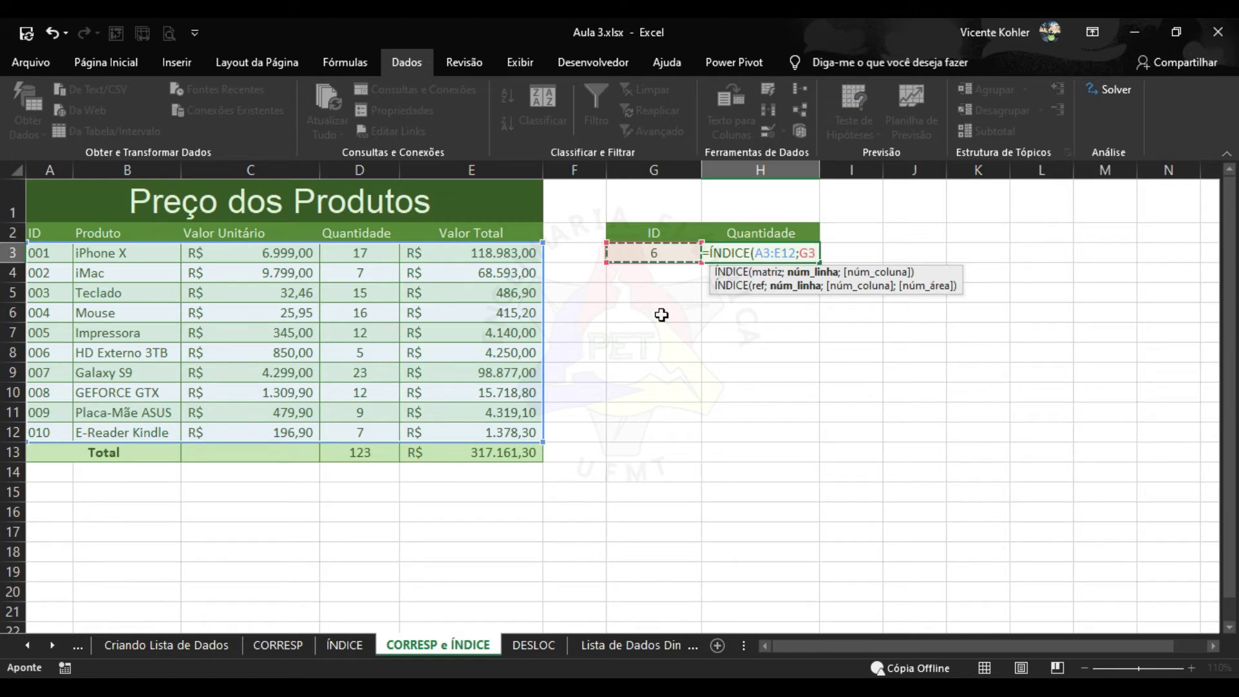
pyautogui.write(';')
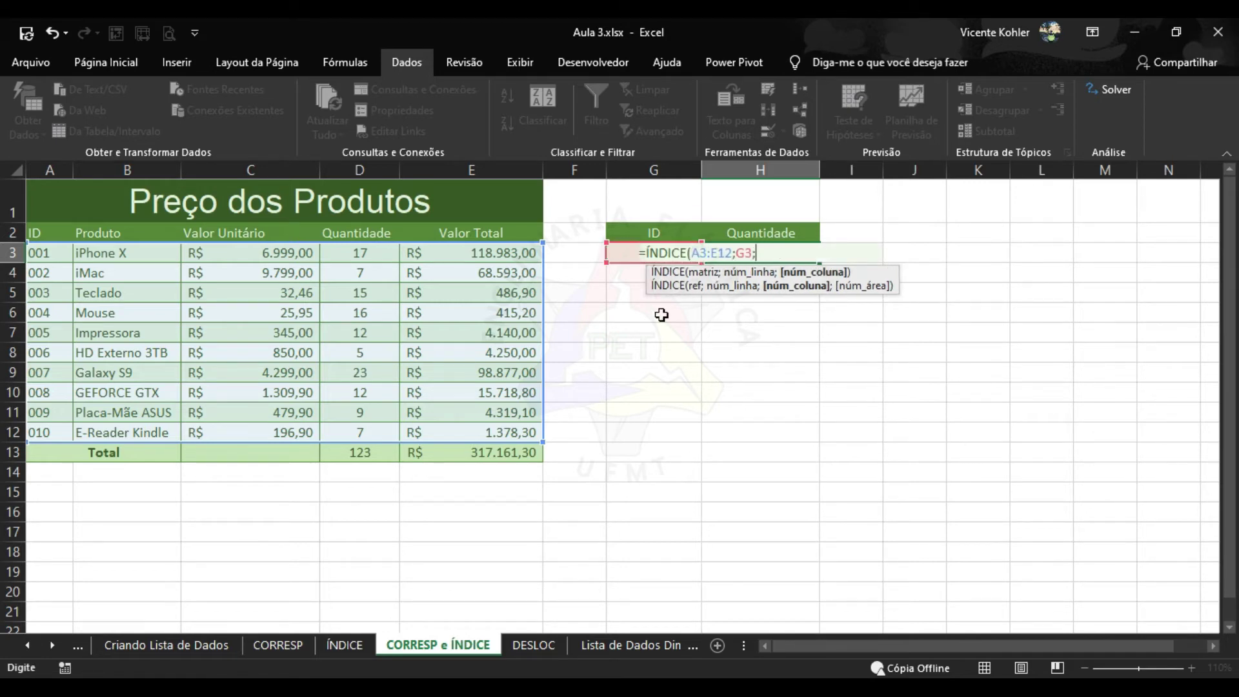
# Complete the H3 formula with CORRESP(H2;A2:E2;0) as the column number, using an exact match on the table headers
pyautogui.write('corresp')
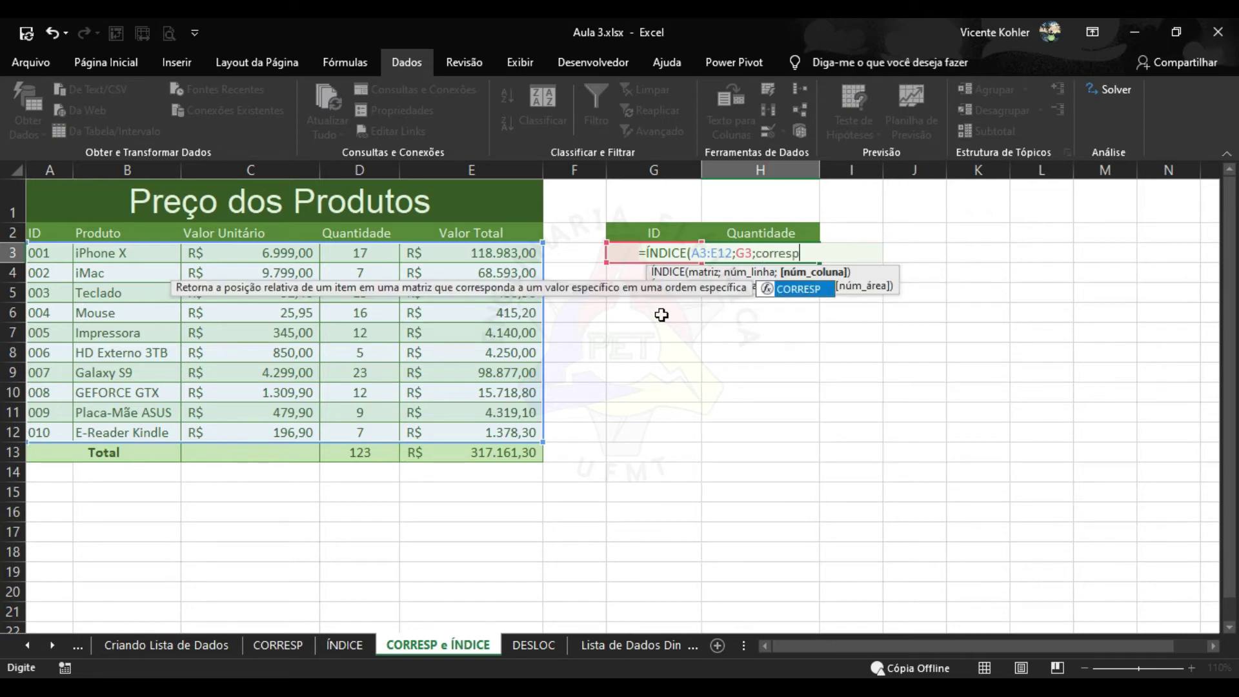
pyautogui.press('Tab')
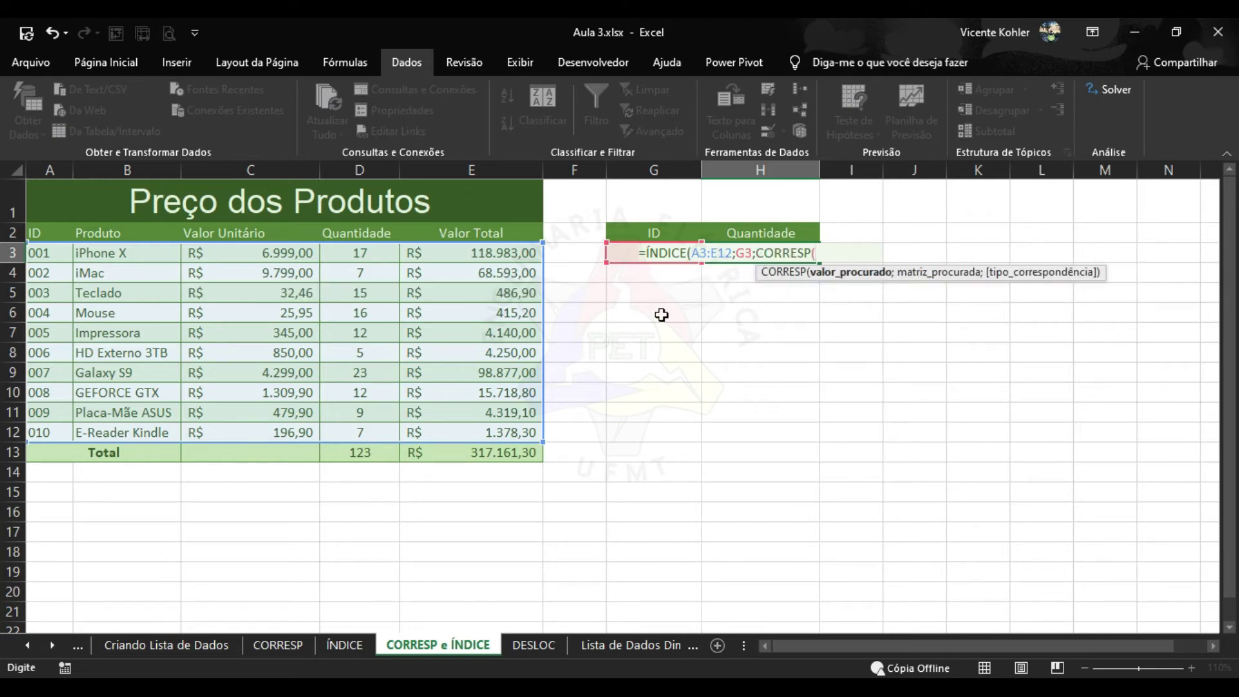
pyautogui.click(761, 230)
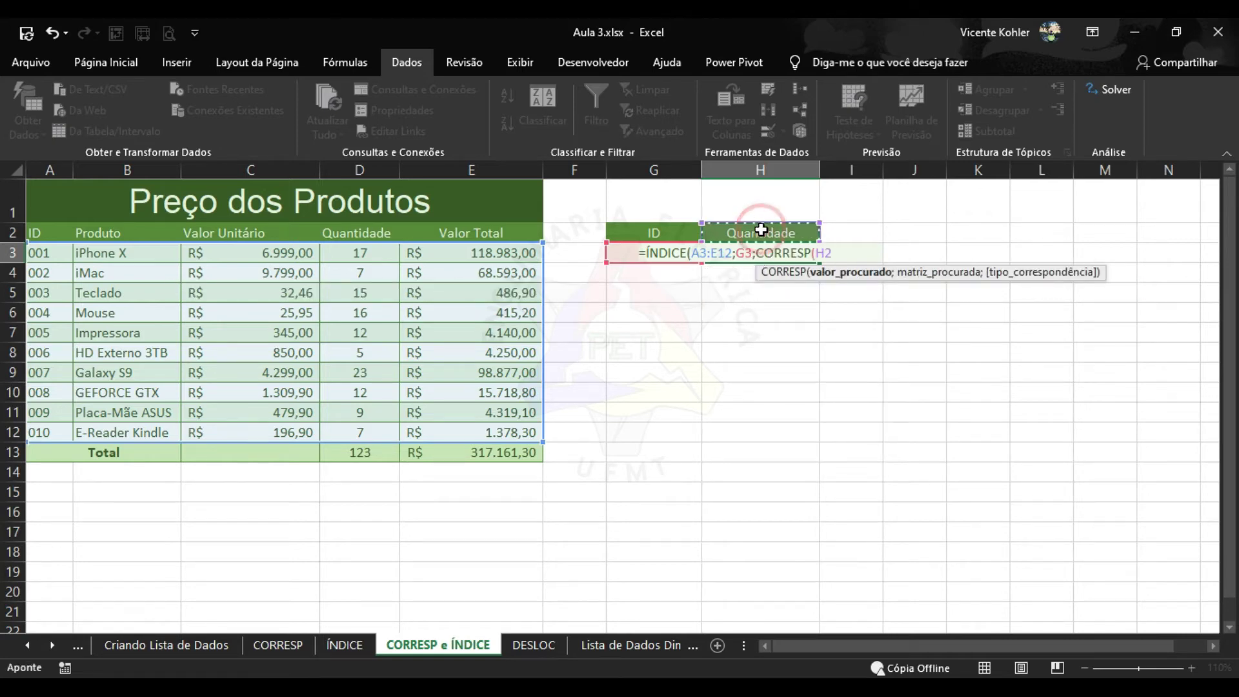
pyautogui.write(';')
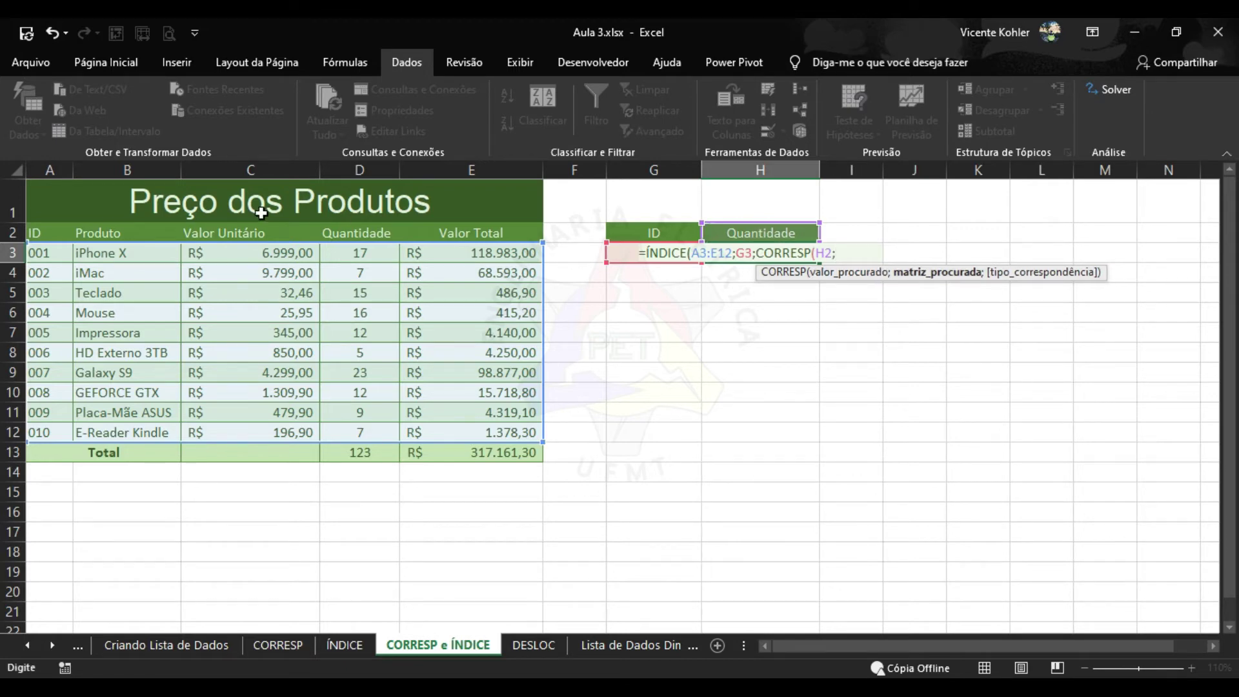
pyautogui.moveTo(106, 231); pyautogui.dragTo(446, 235)
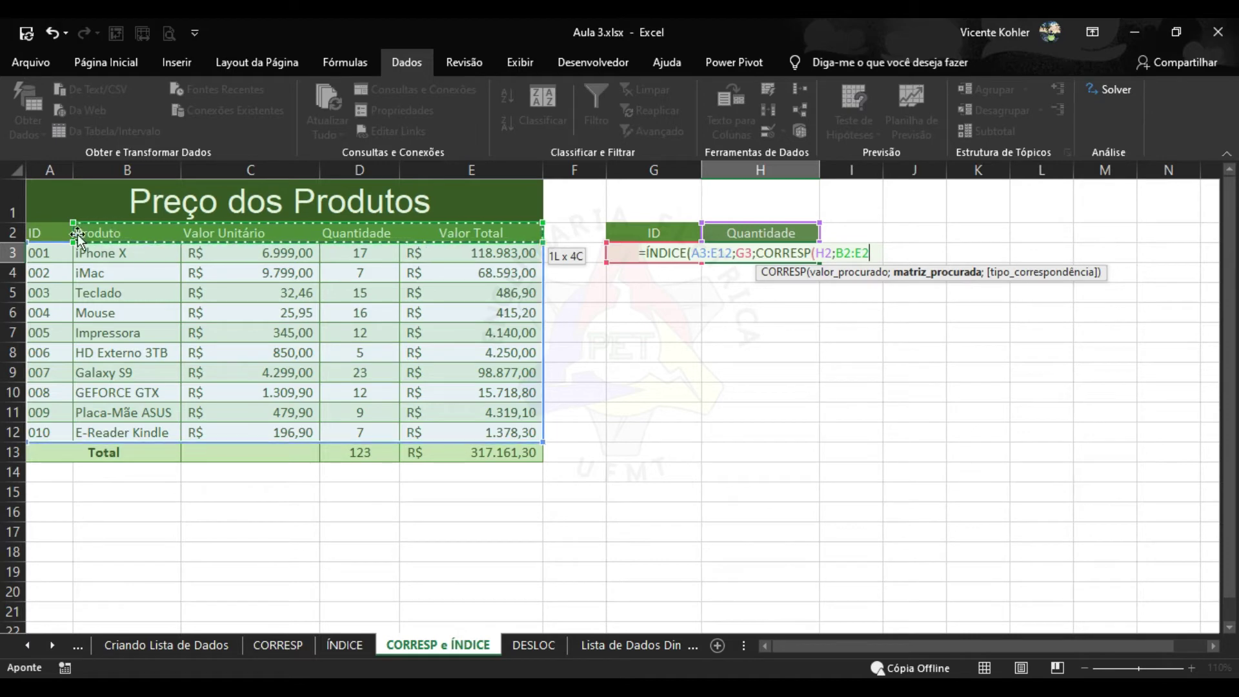
pyautogui.moveTo(53, 233); pyautogui.dragTo(446, 233)
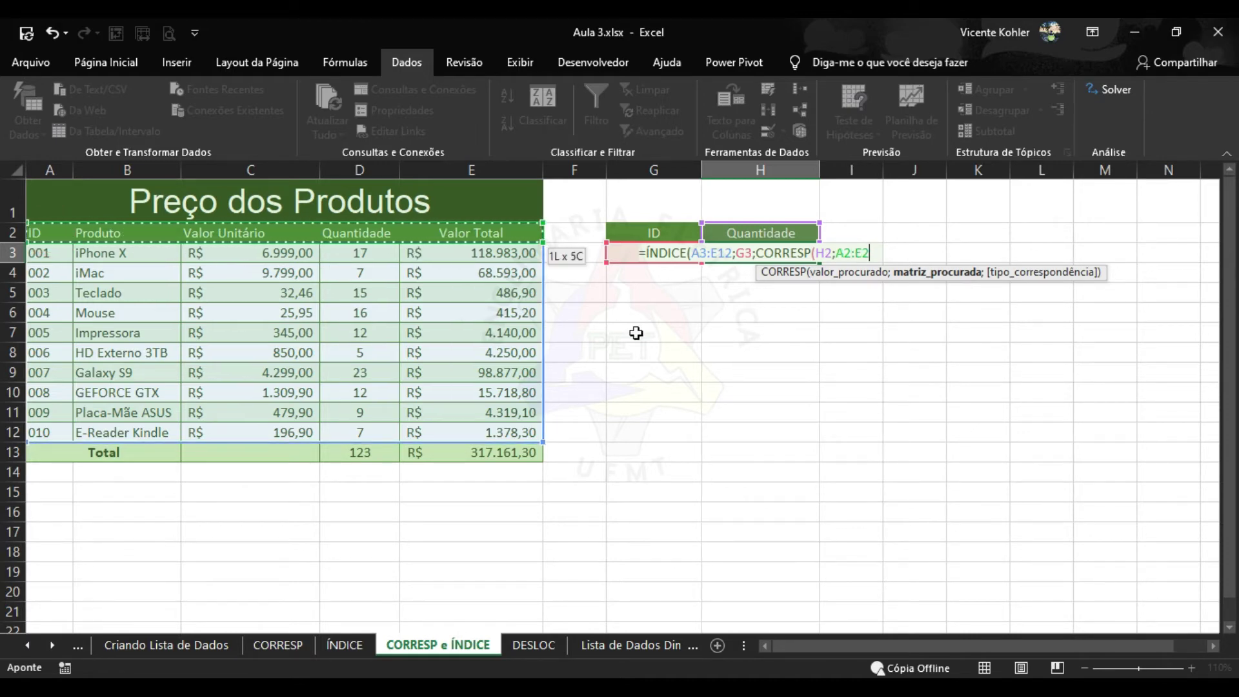
pyautogui.write(';')
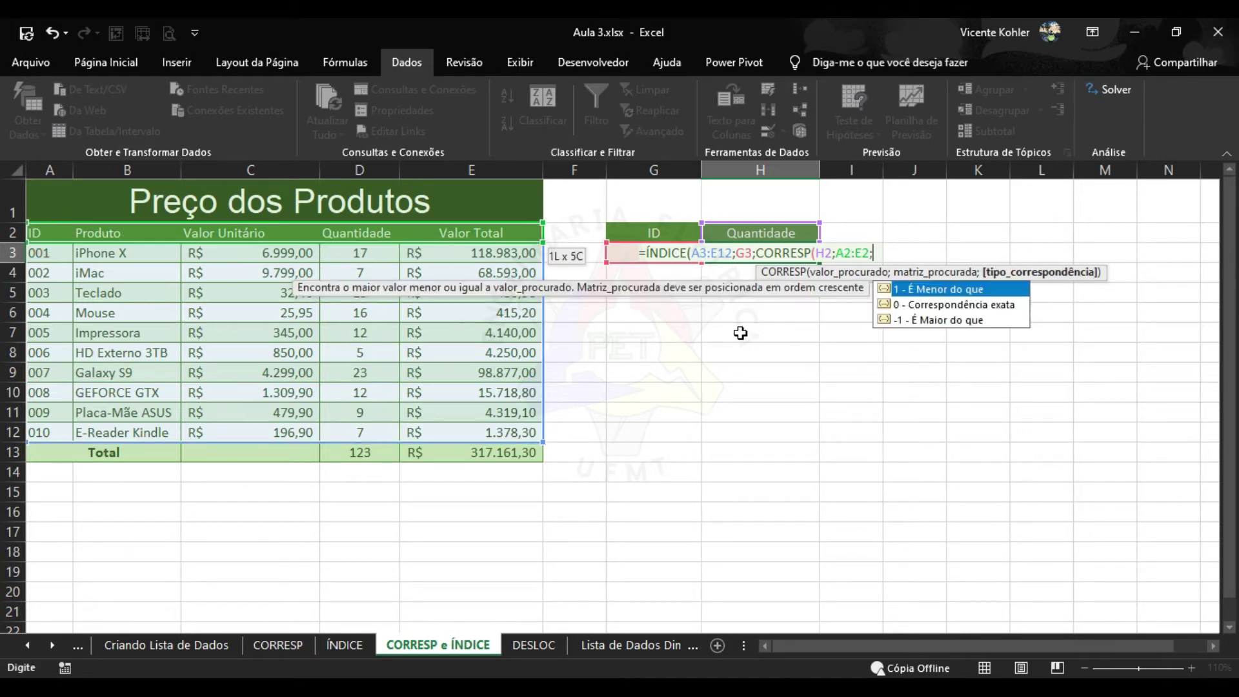
pyautogui.doubleClick(976, 306)
pyautogui.write(')')
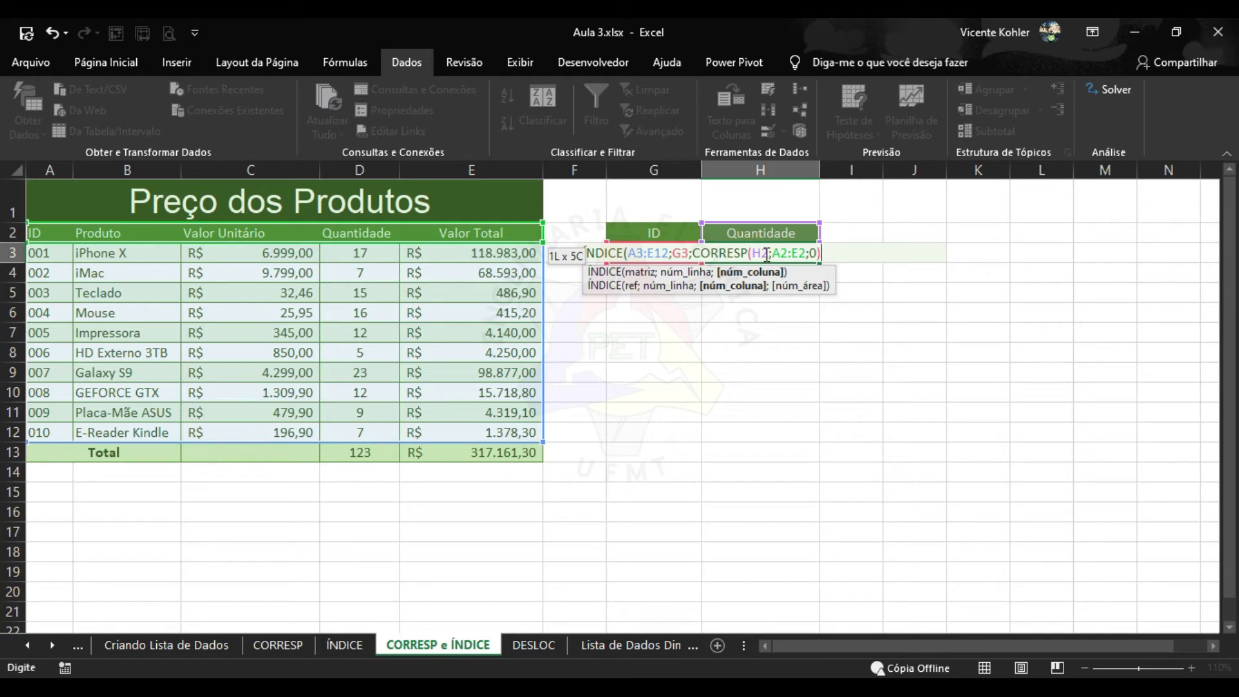
pyautogui.write(')')
pyautogui.press('Return')
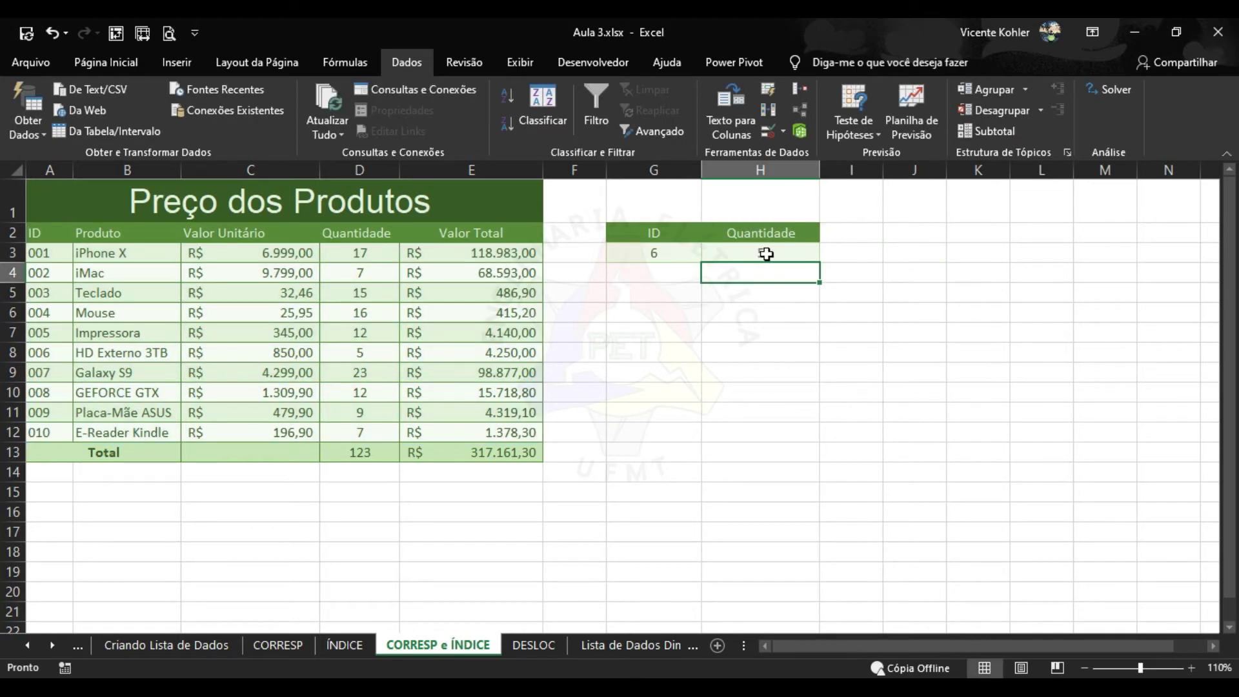
# Check the lookup result against the table row for ID 006, and choose Produto from the validated list in H2
pyautogui.click(777, 253)
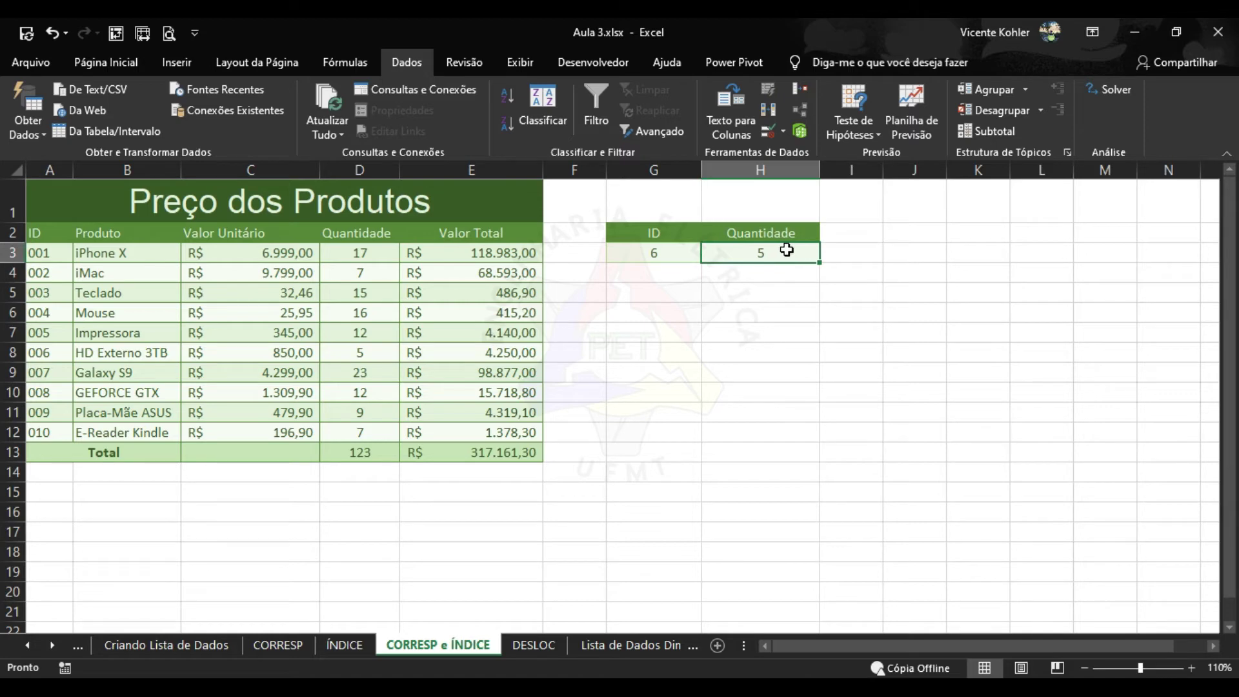
pyautogui.click(664, 252)
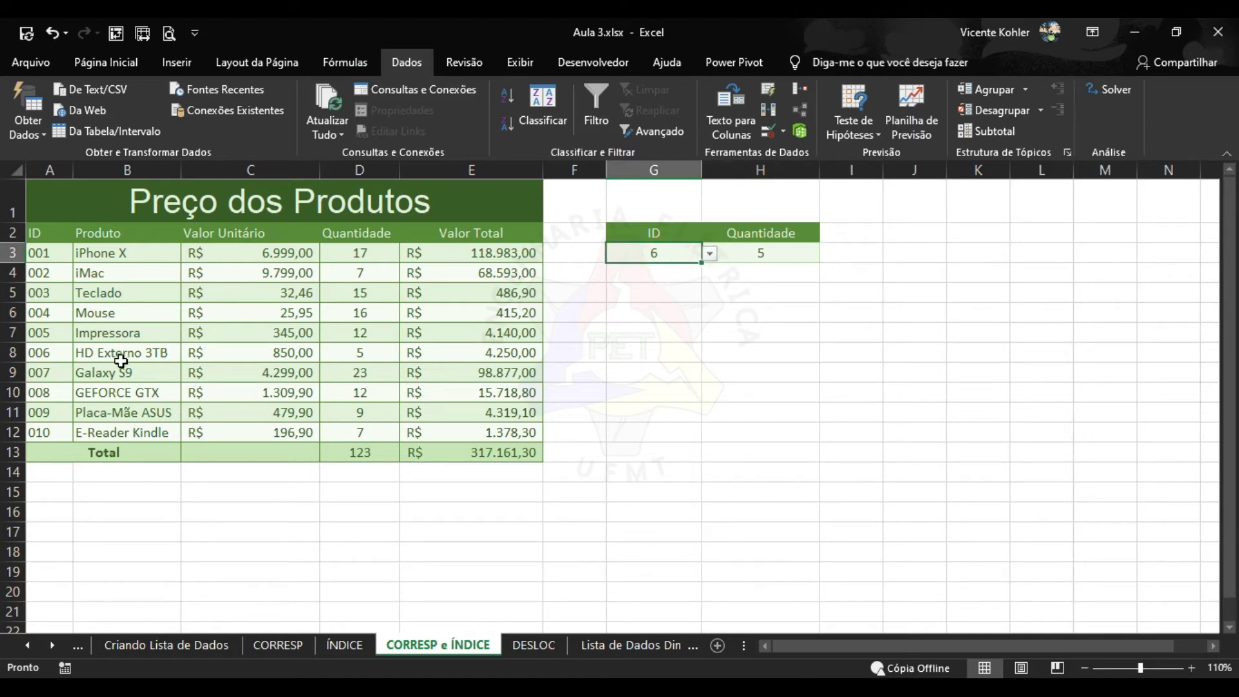
pyautogui.click(59, 351)
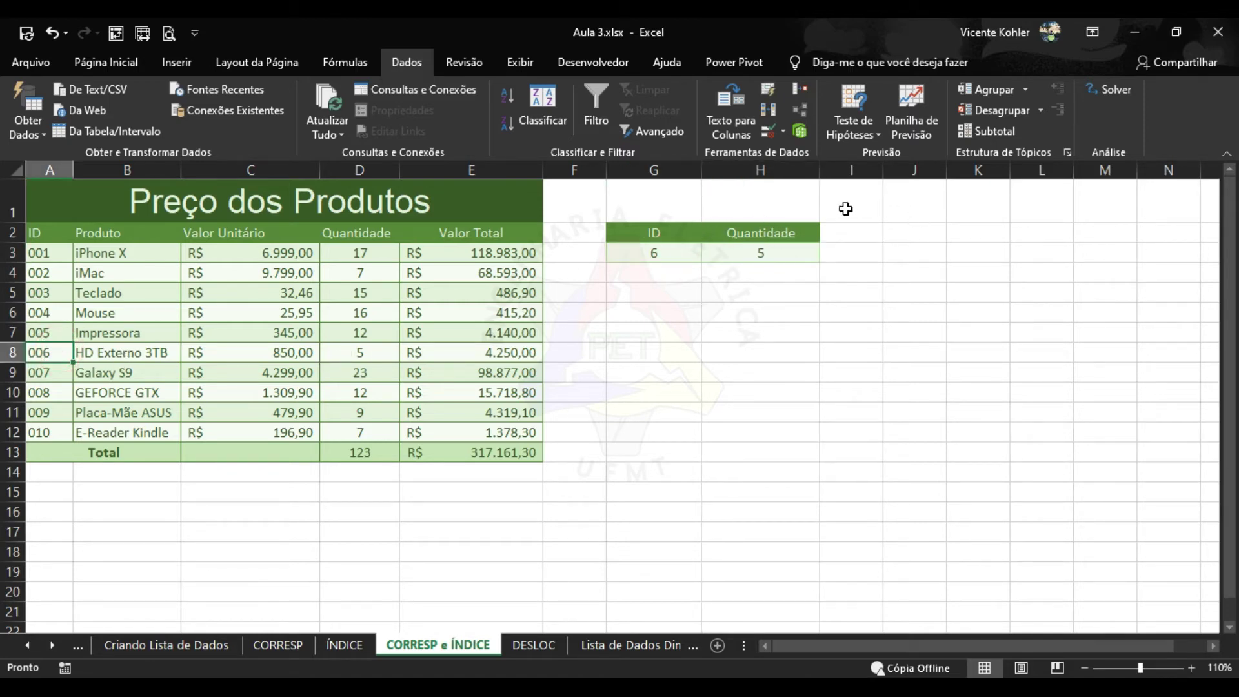
pyautogui.click(793, 233)
pyautogui.click(828, 234)
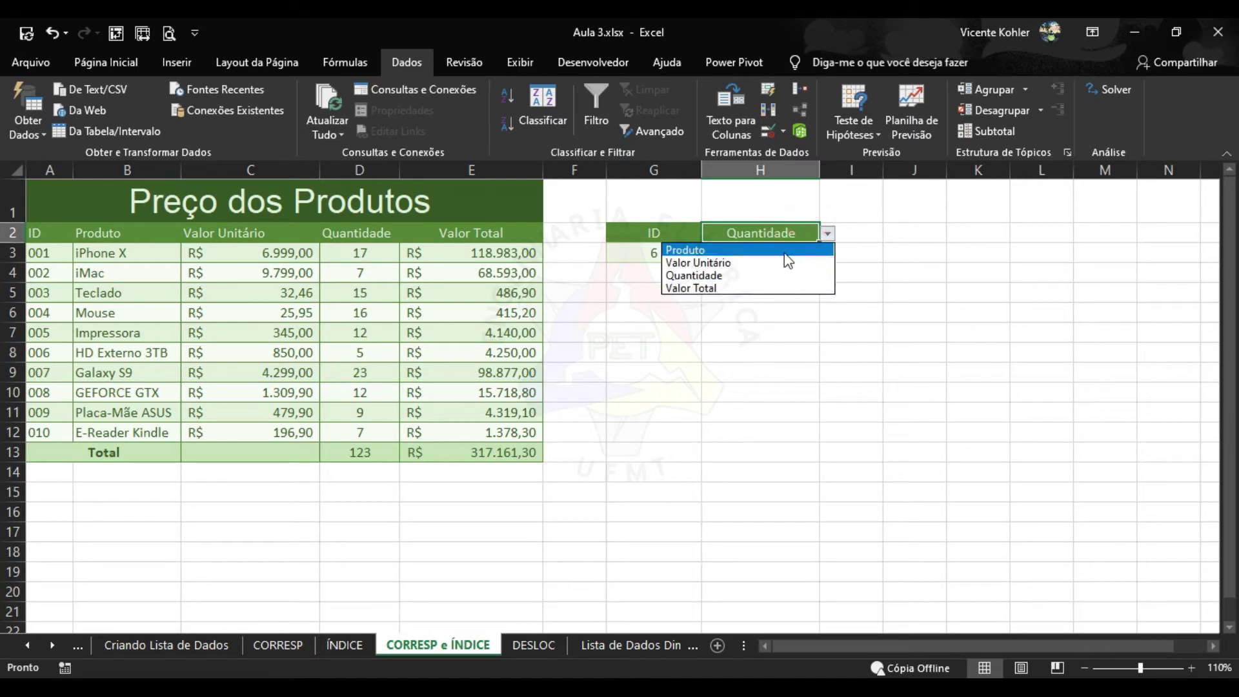
pyautogui.click(786, 251)
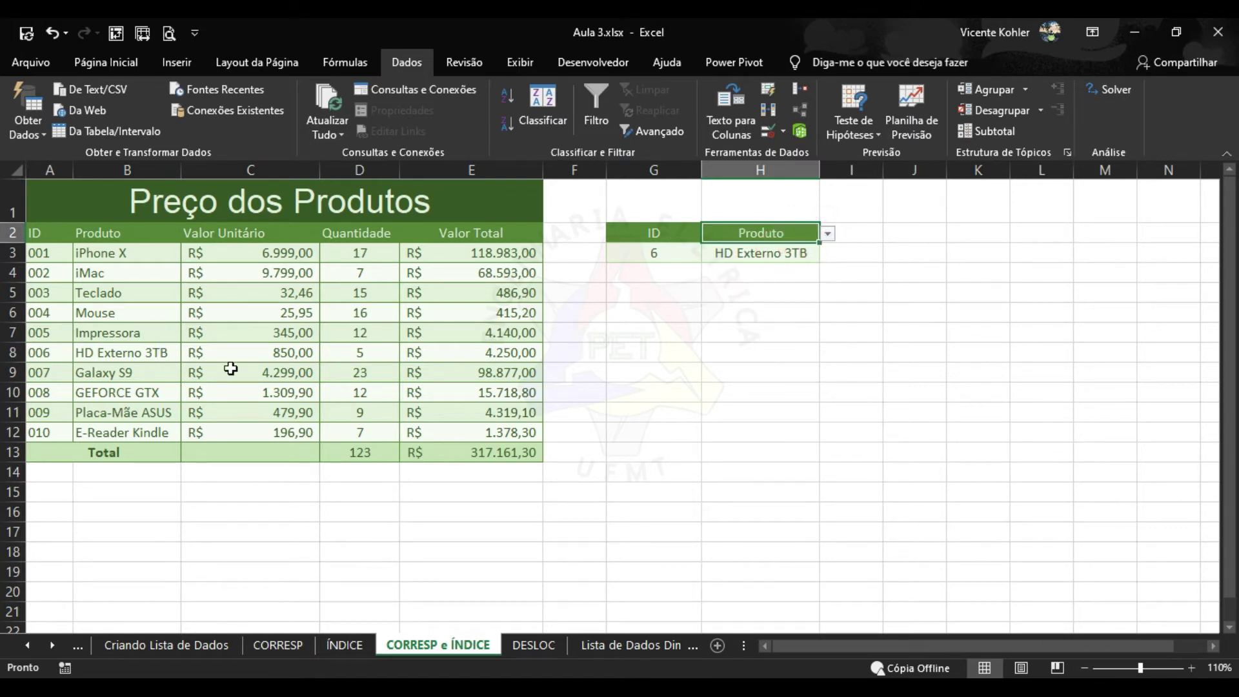
# Set the lookup table's result header in H2 to Valor Unitário and its ID in G3 to 5
pyautogui.click(828, 233)
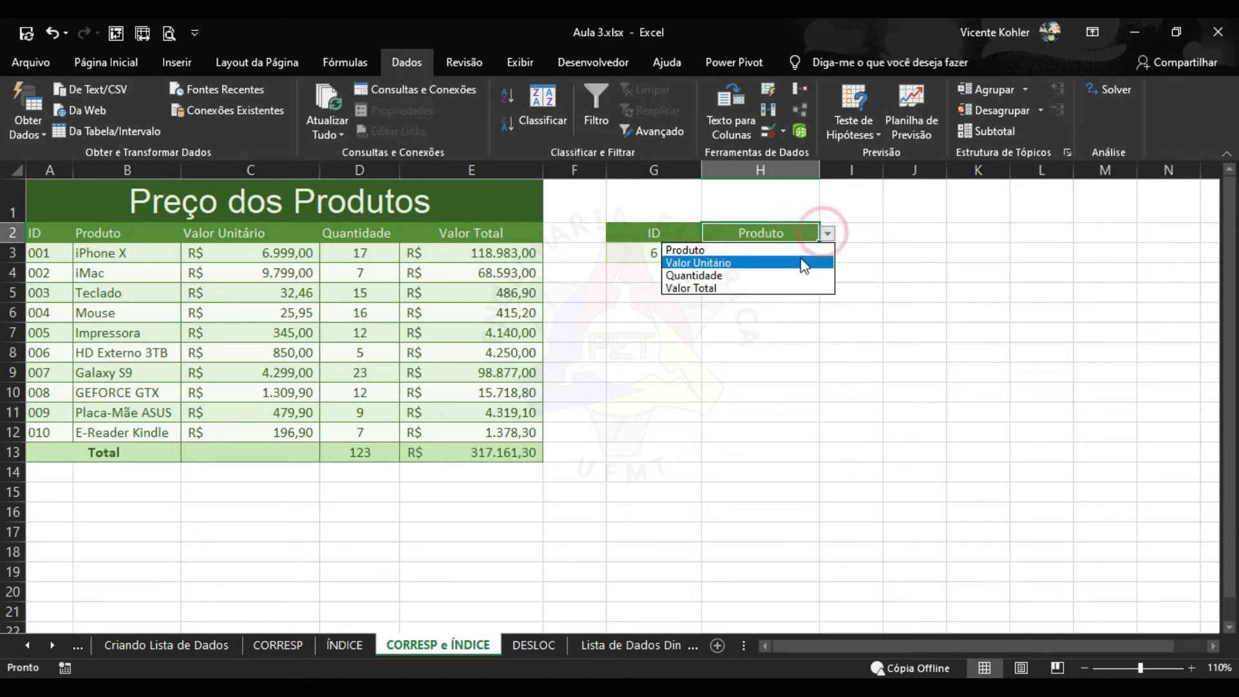
pyautogui.click(798, 264)
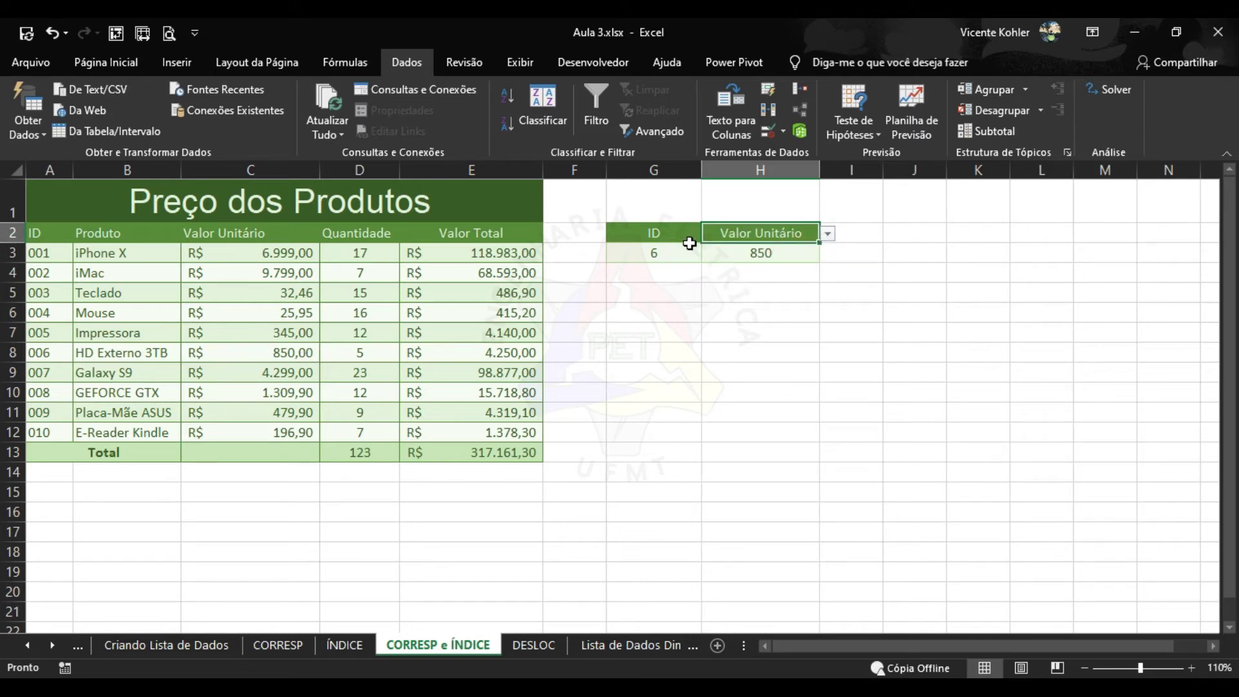
pyautogui.click(671, 253)
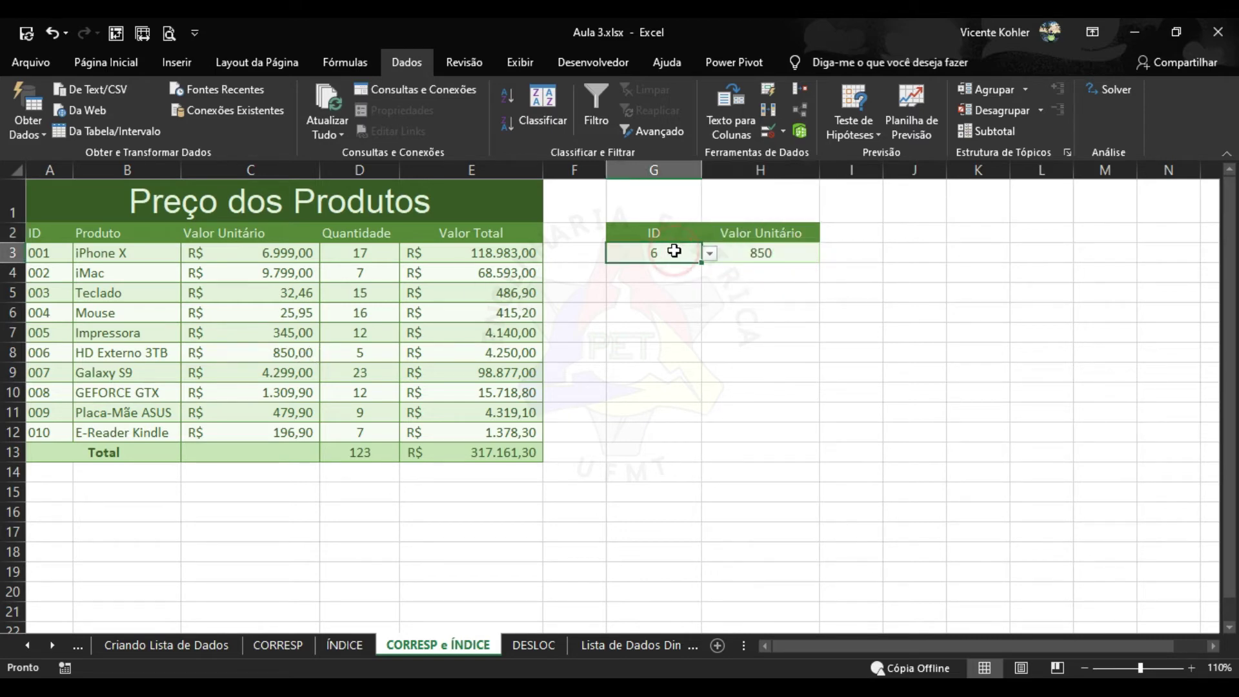
pyautogui.click(712, 254)
pyautogui.click(648, 323)
pyautogui.click(736, 292)
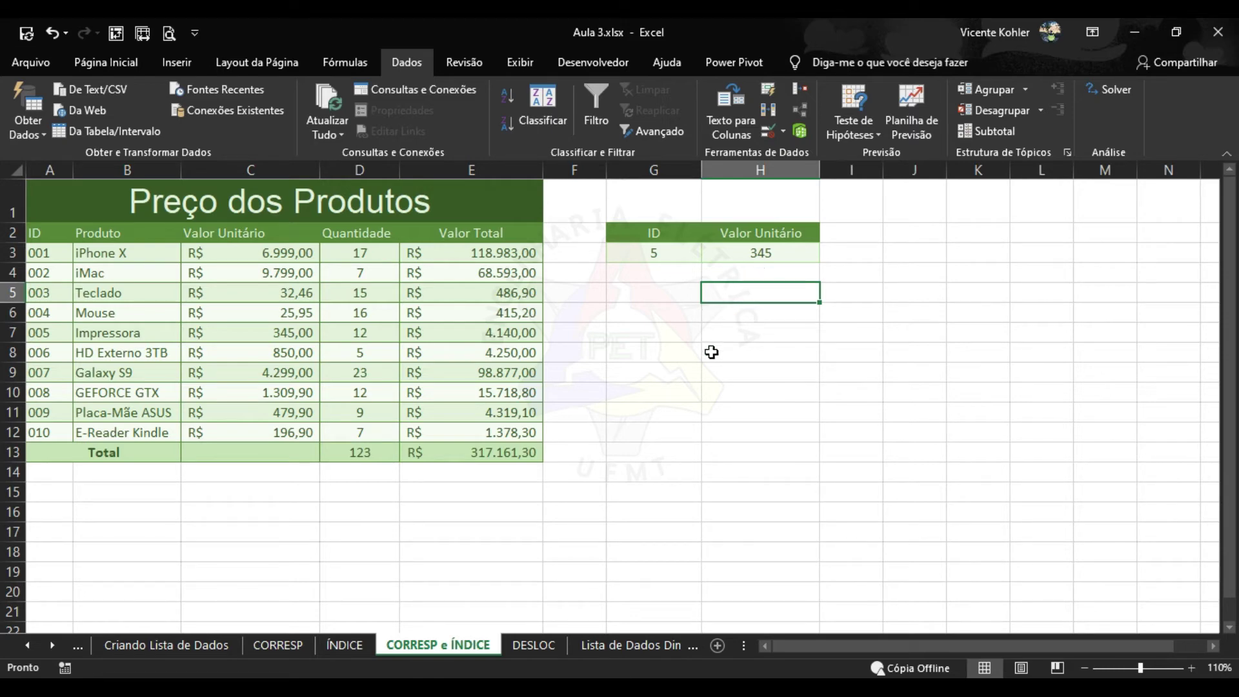
pyautogui.click(688, 308)
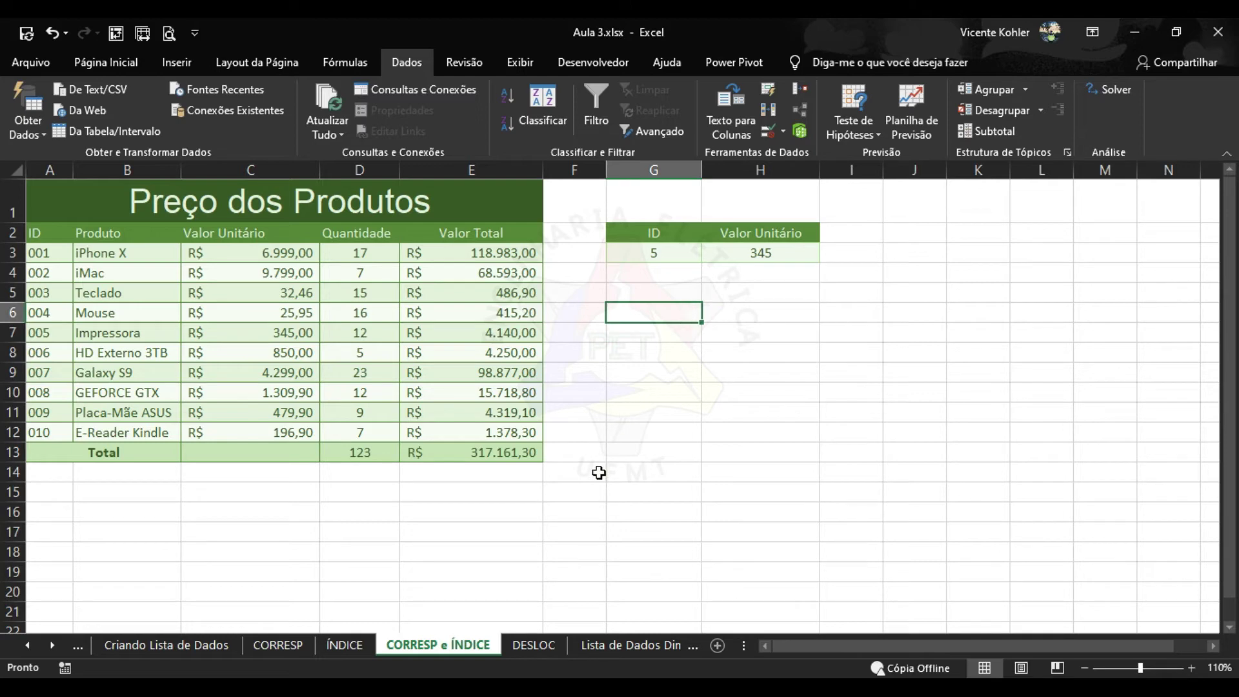
# On the DESLOC sheet, enter =DESLOC(D5;2;1) in cell C16 and compare its result with the Impressora row's Valor Total
pyautogui.click(540, 643)
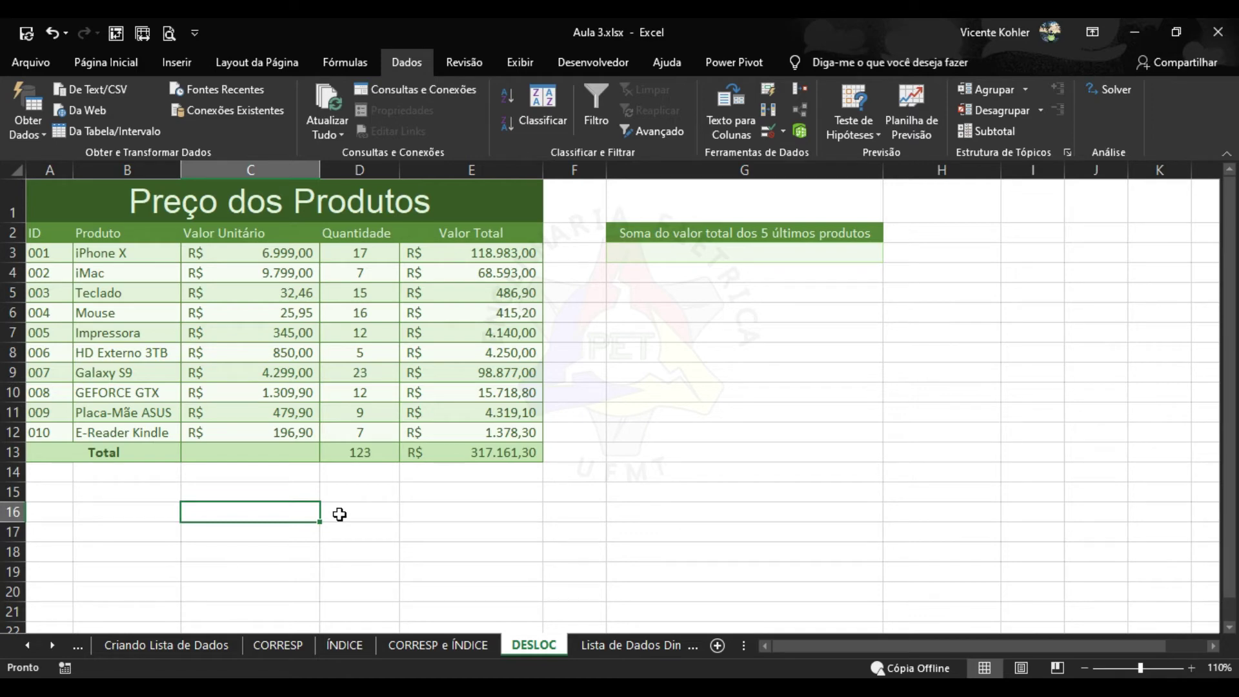
pyautogui.write('=desloc')
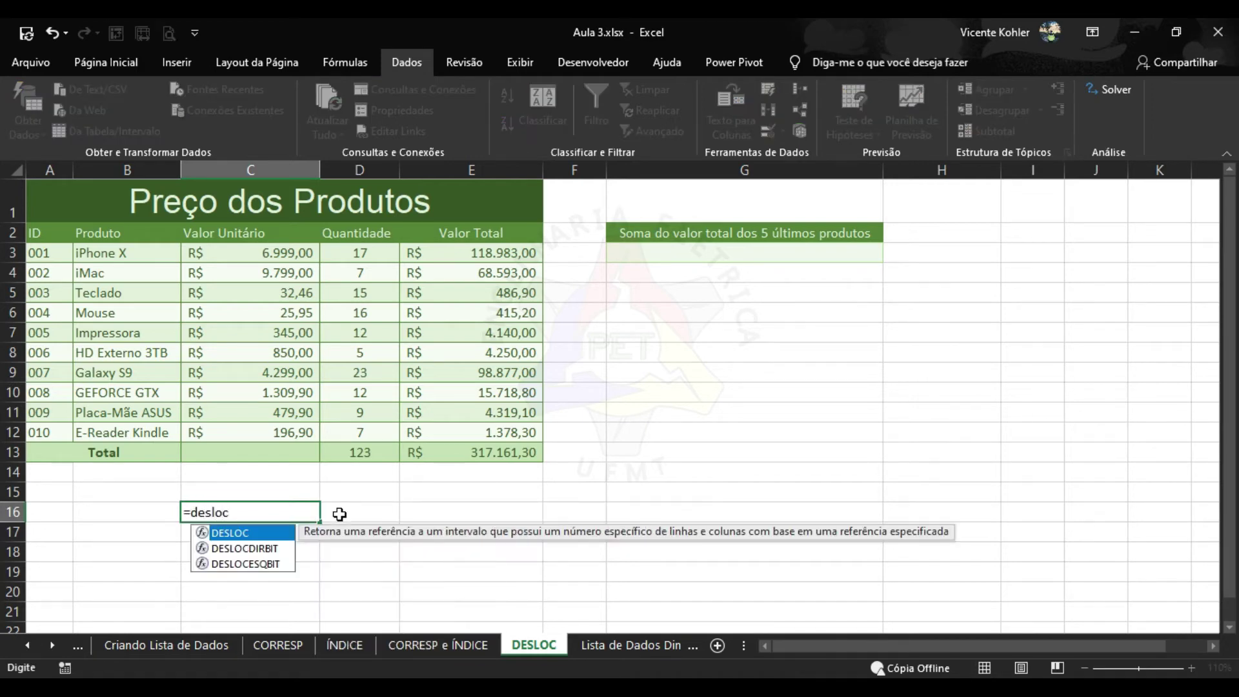
pyautogui.press('Tab')
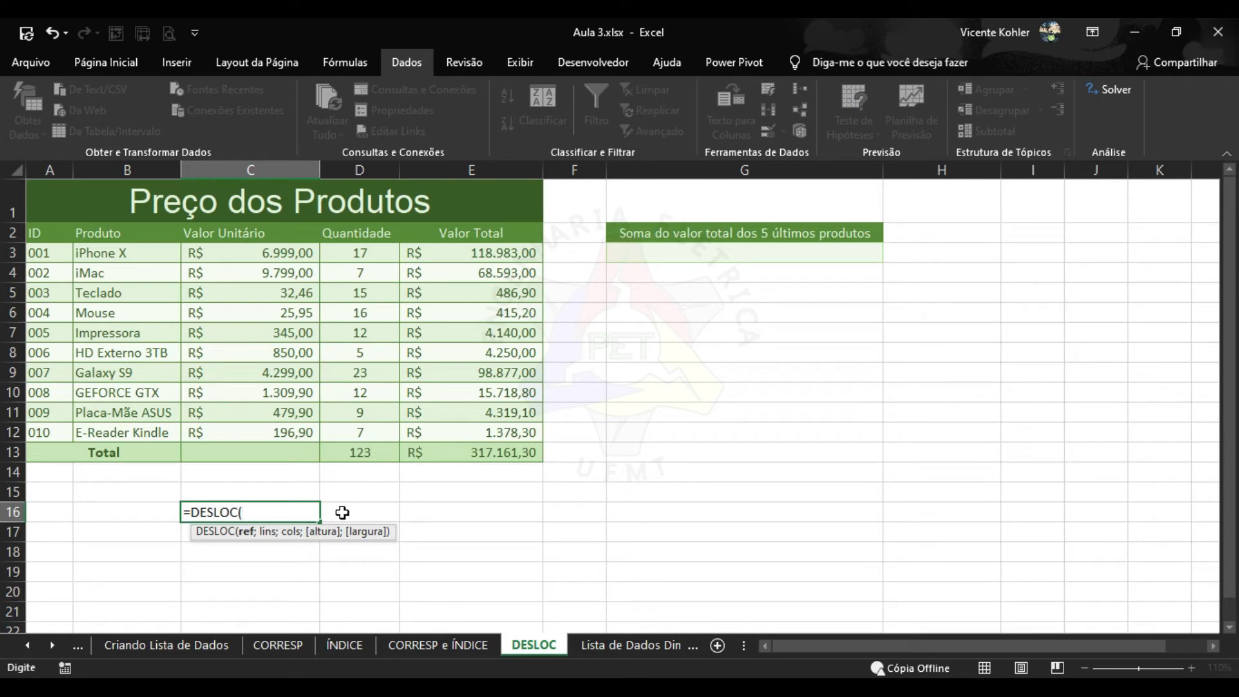
pyautogui.click(366, 294)
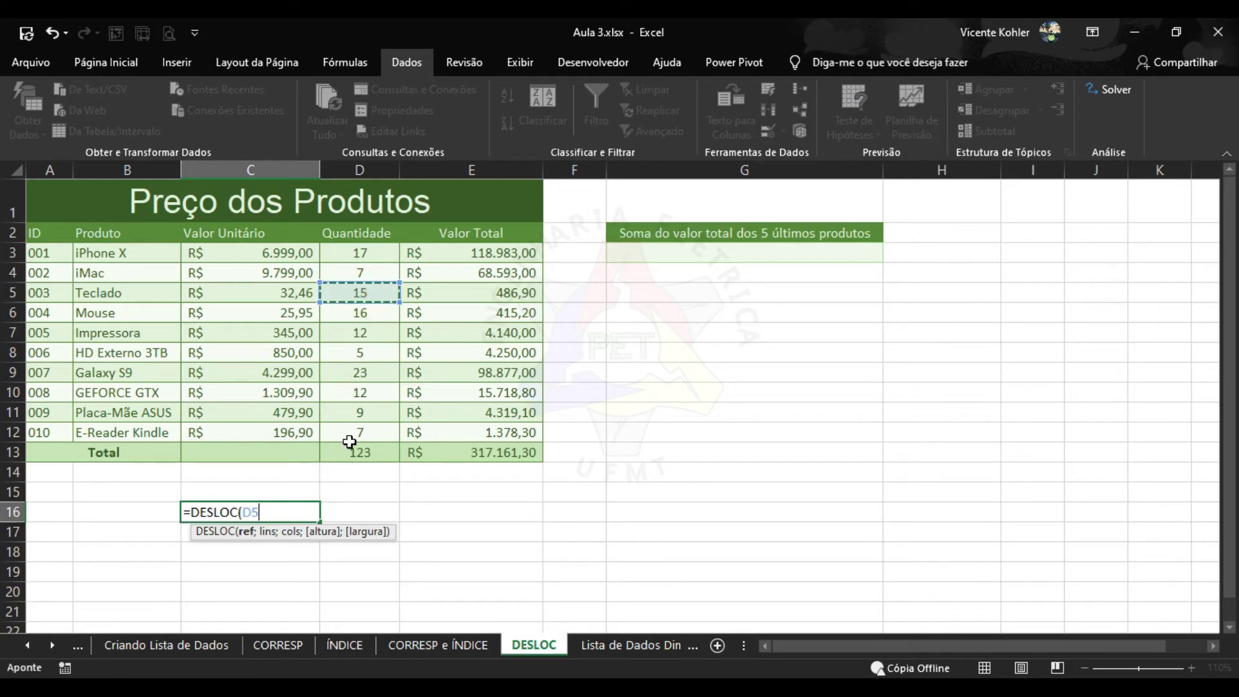
pyautogui.write(';2')
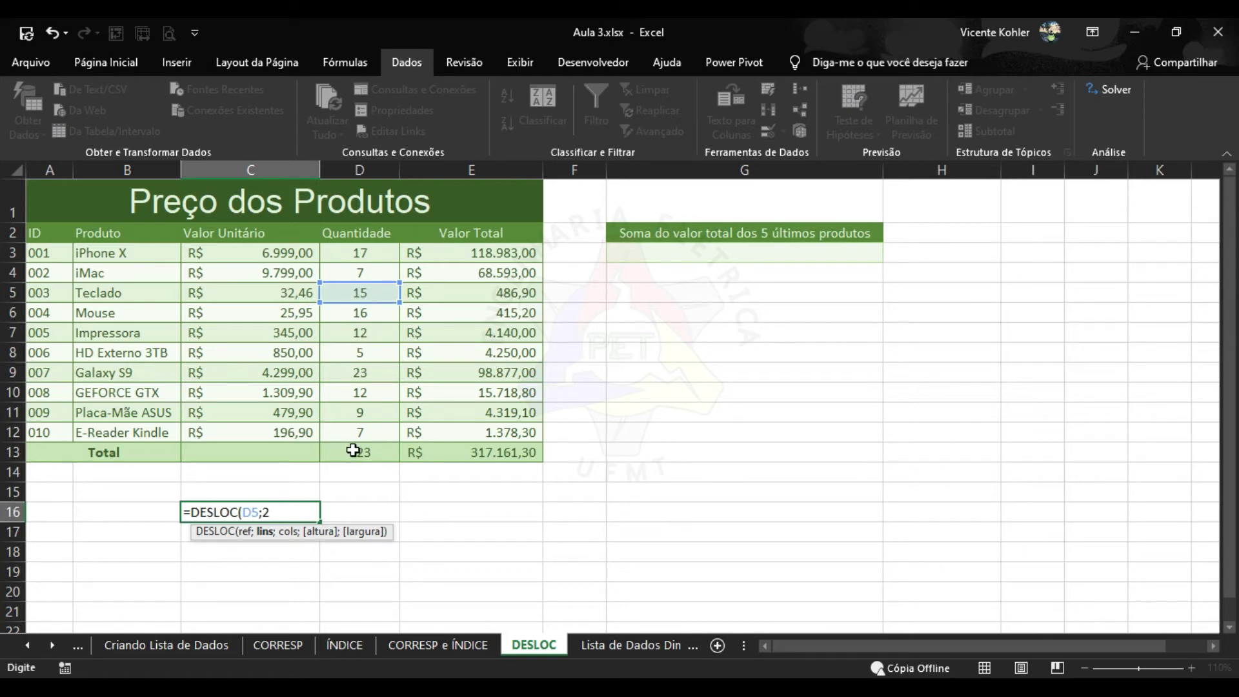
pyautogui.write(';1')
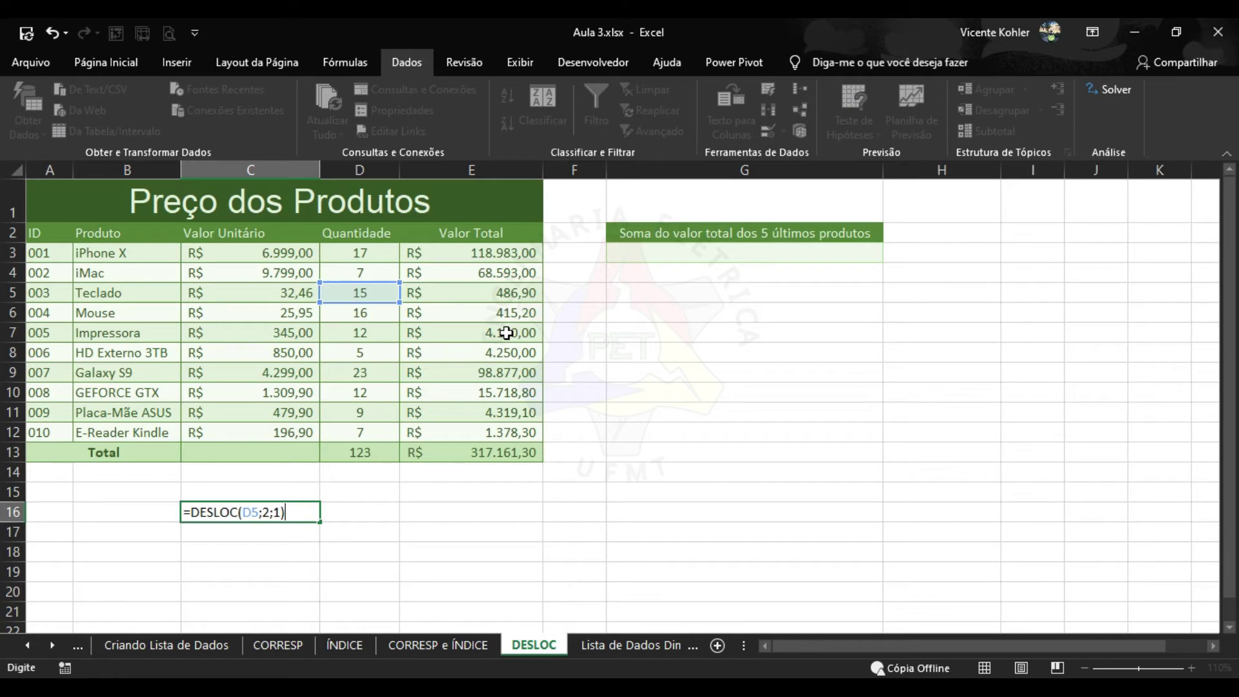
pyautogui.press('Return')
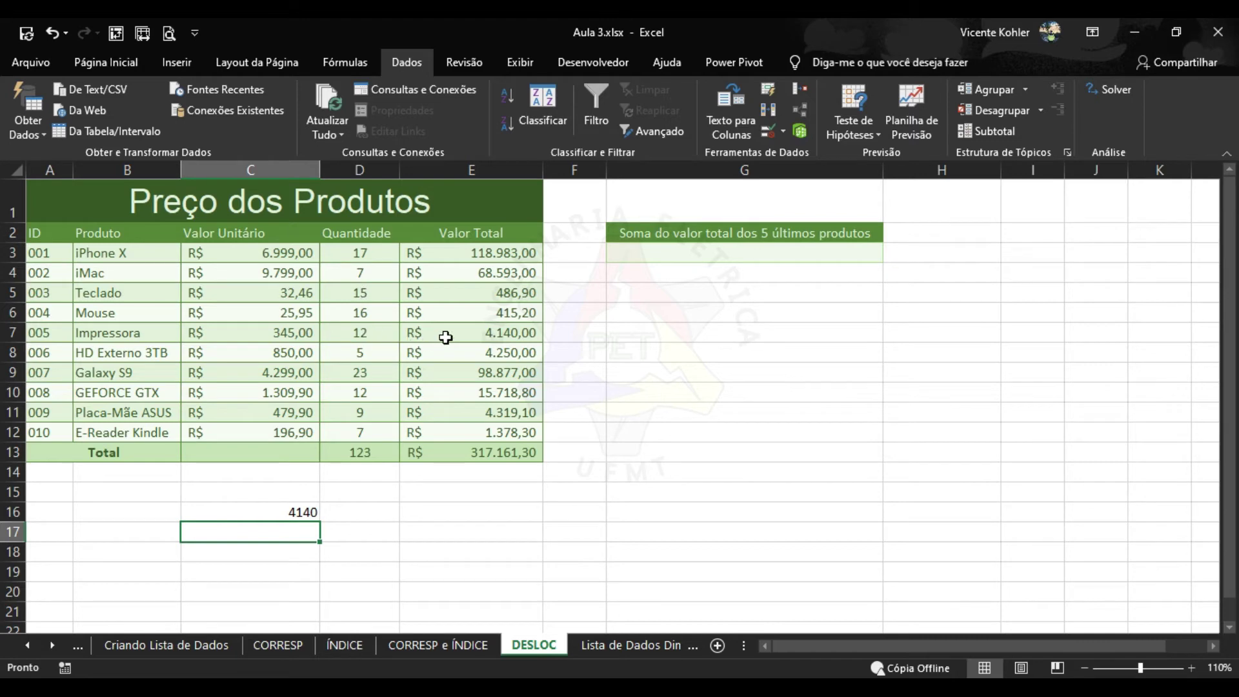
pyautogui.click(297, 513)
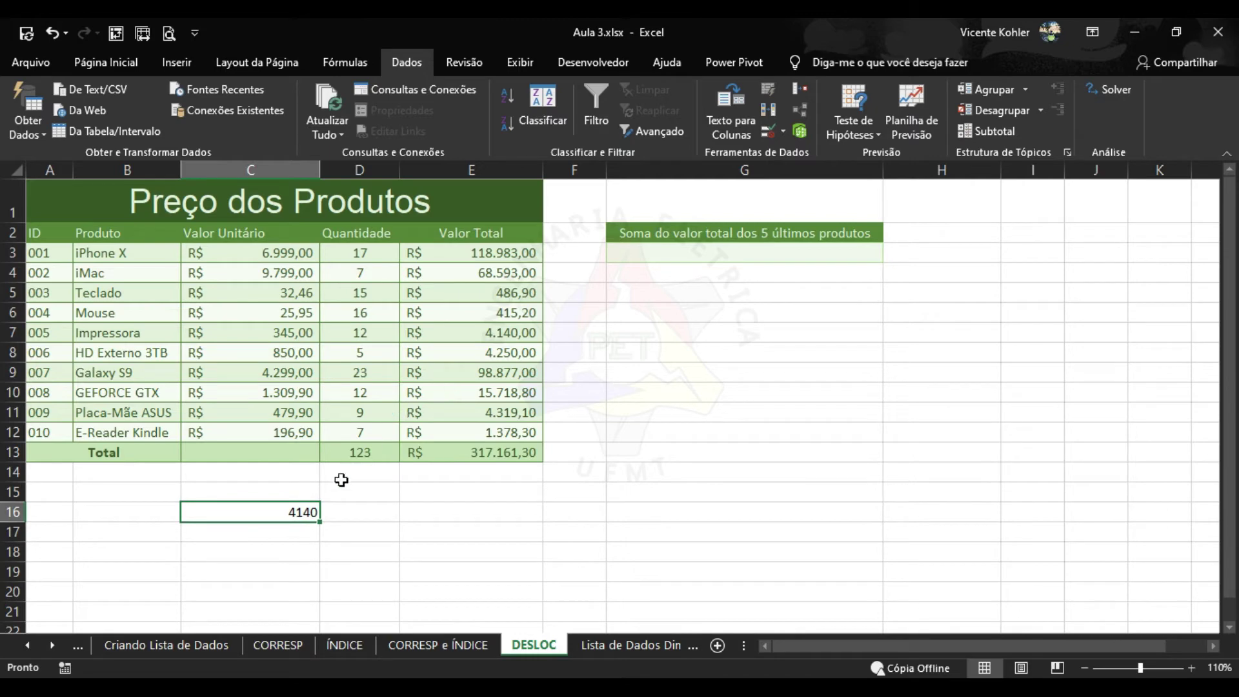
pyautogui.click(459, 331)
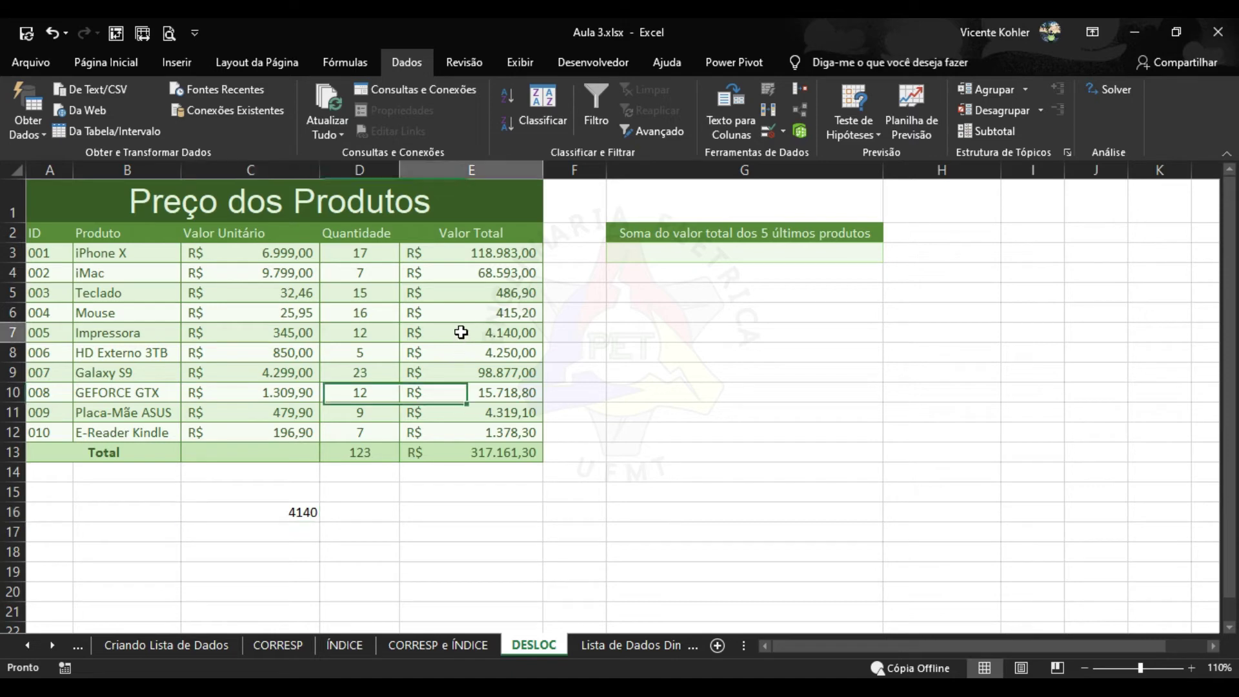
# Add a height of 2 to the C16 formula and wrap it in a sum: =SOMA(DESLOC(D5;2;1;2))
pyautogui.doubleClick(288, 513)
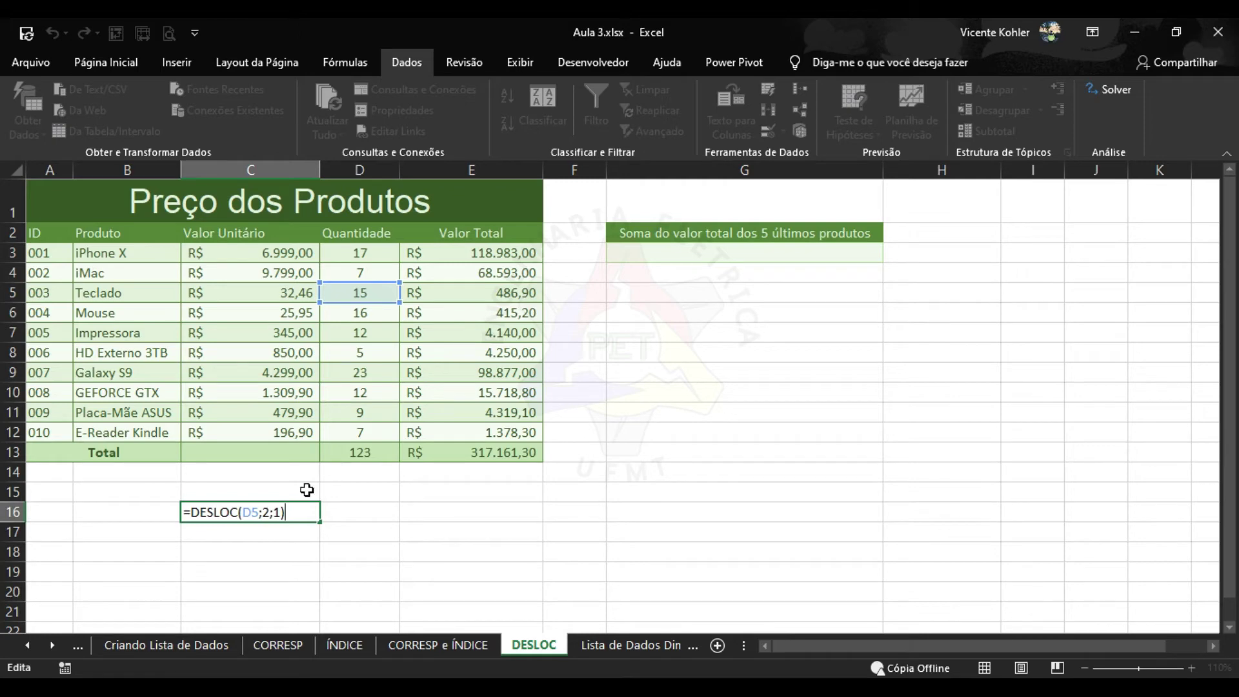
pyautogui.click(298, 511)
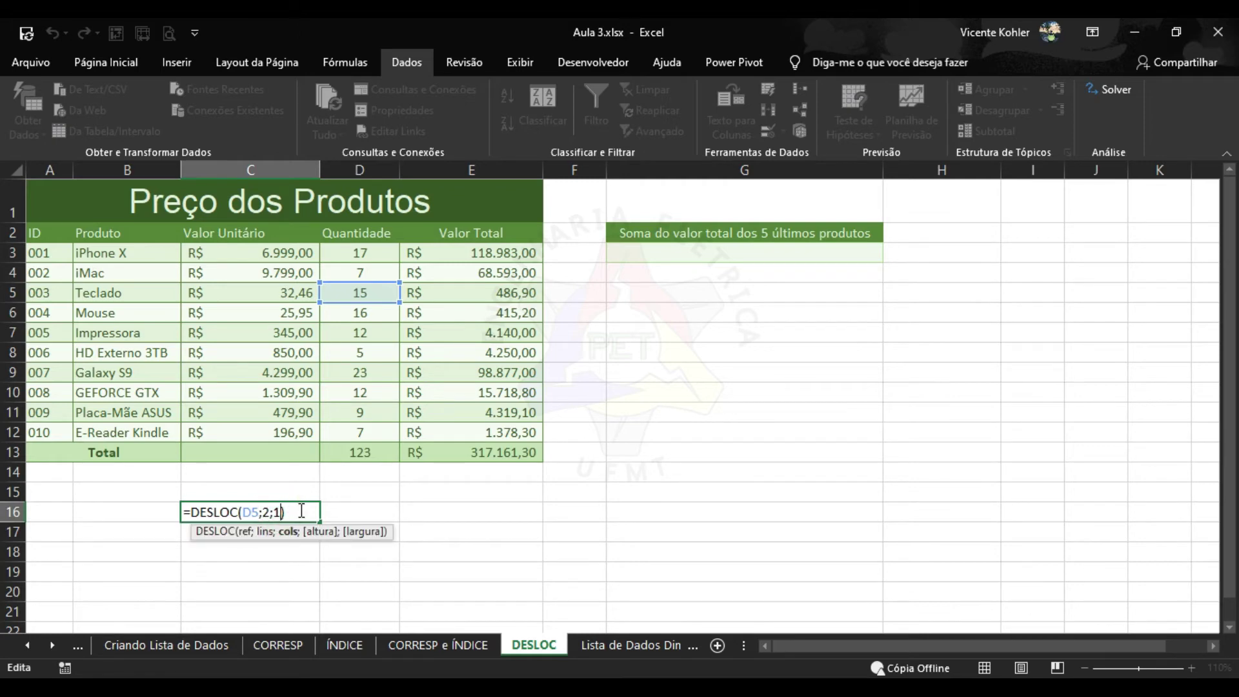
pyautogui.write(';2')
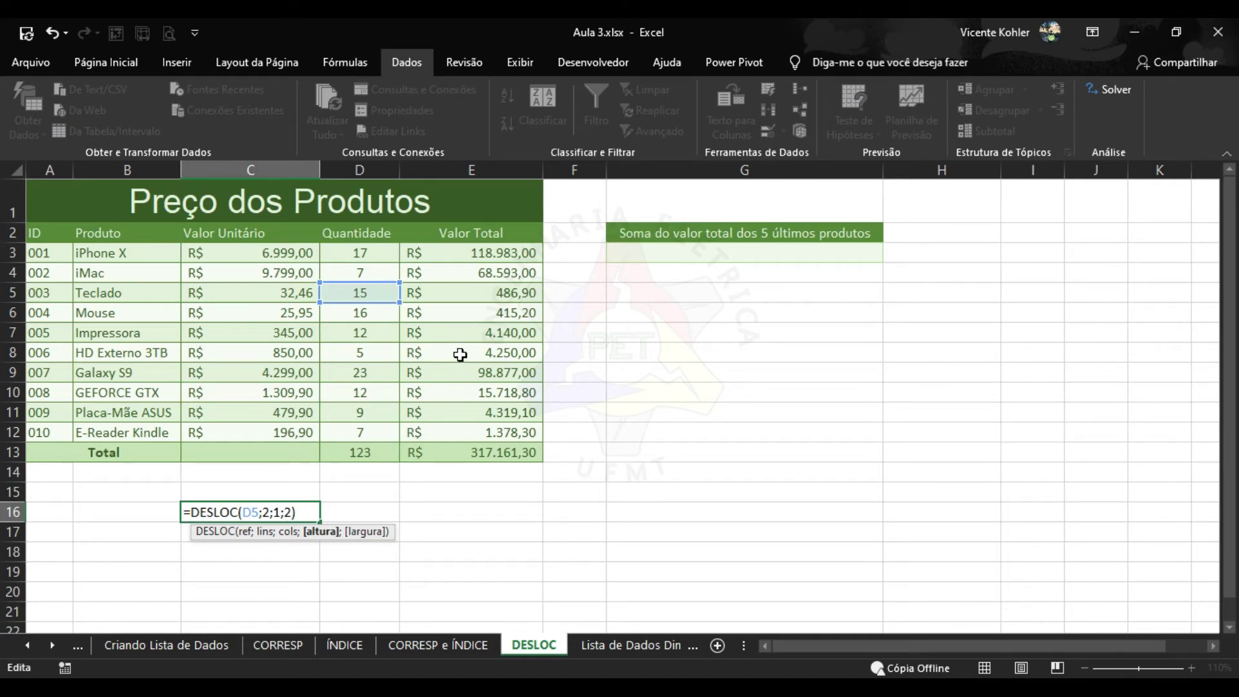
pyautogui.click(192, 512)
pyautogui.write('soma')
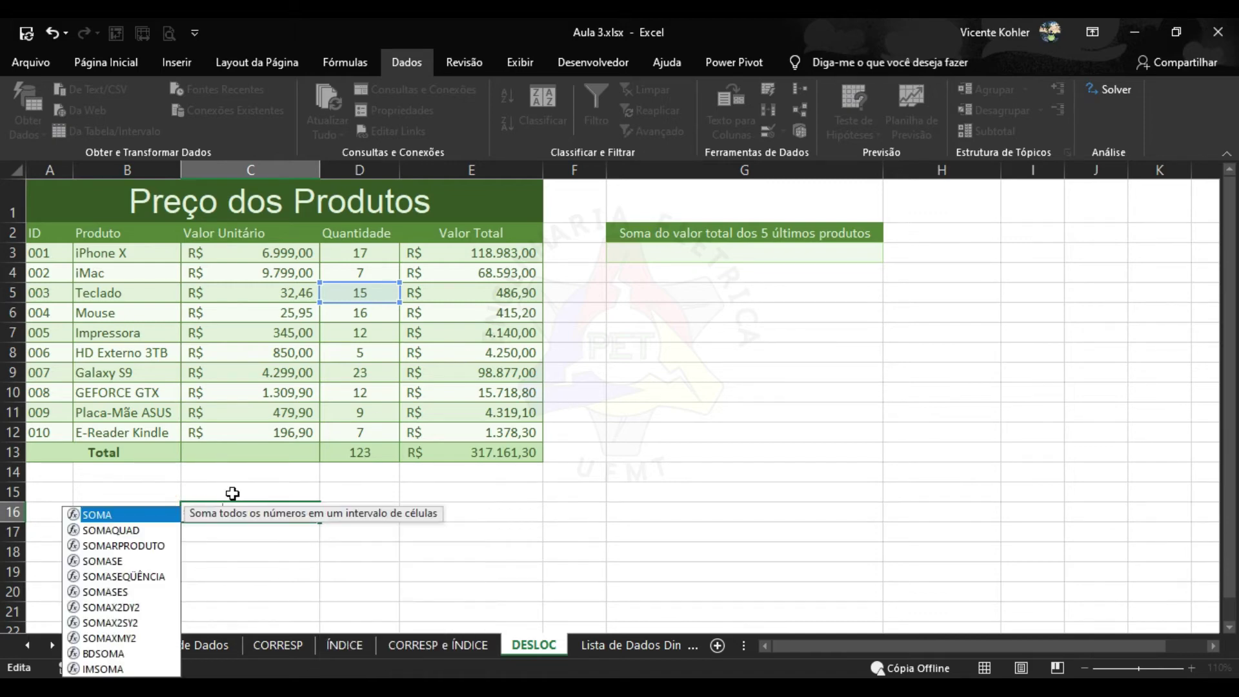
pyautogui.write('(DESLOC(D5;2;1;2')
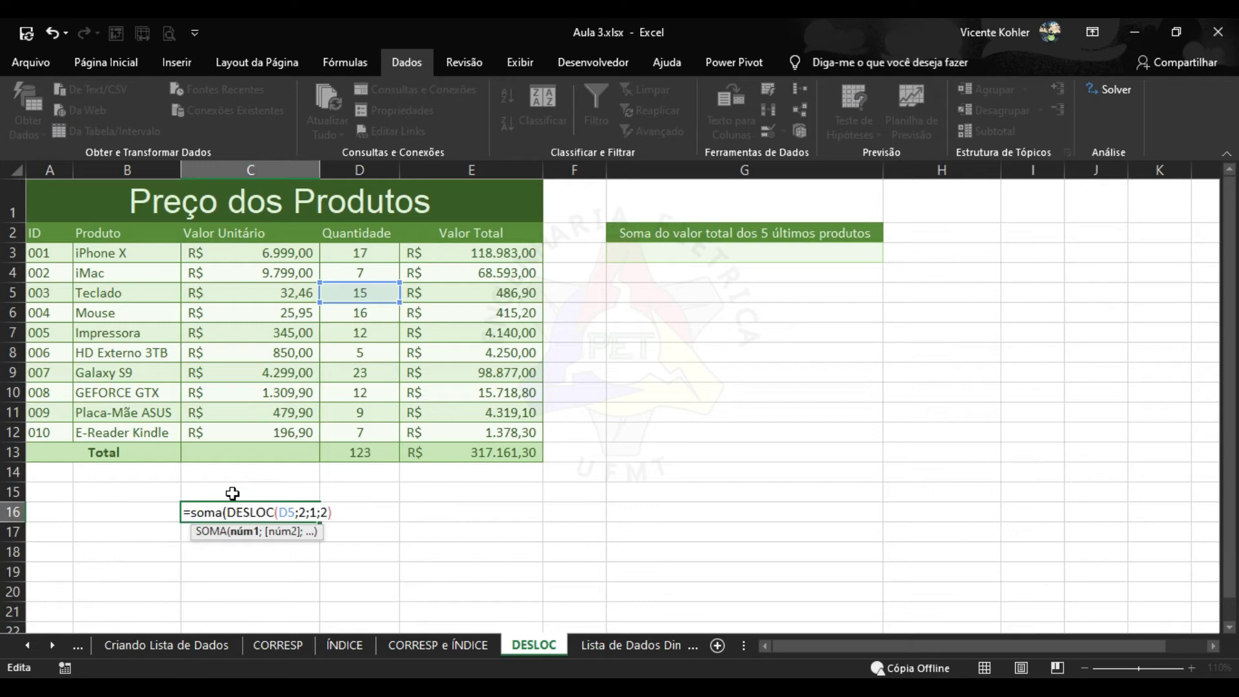
pyautogui.click(353, 512)
pyautogui.write(')')
pyautogui.press('Return')
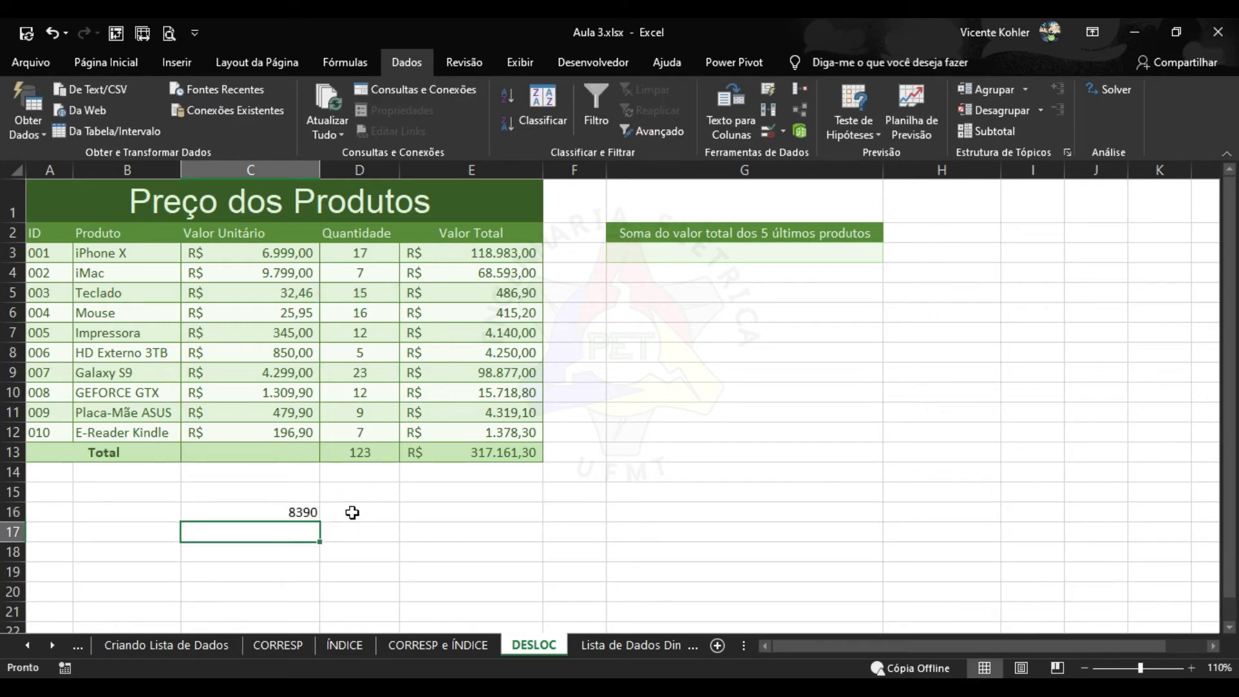
# Check the summed Valor Total cells and clear the test formula from cell C16
pyautogui.click(462, 355)
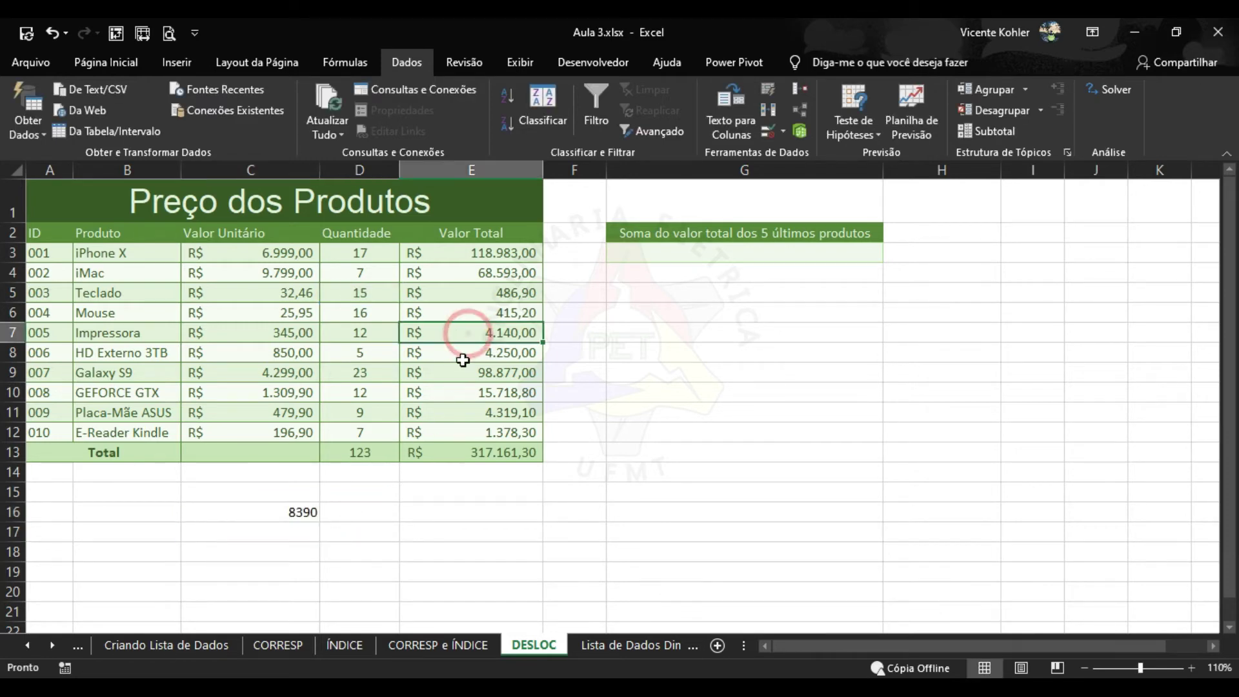
pyautogui.click(321, 512)
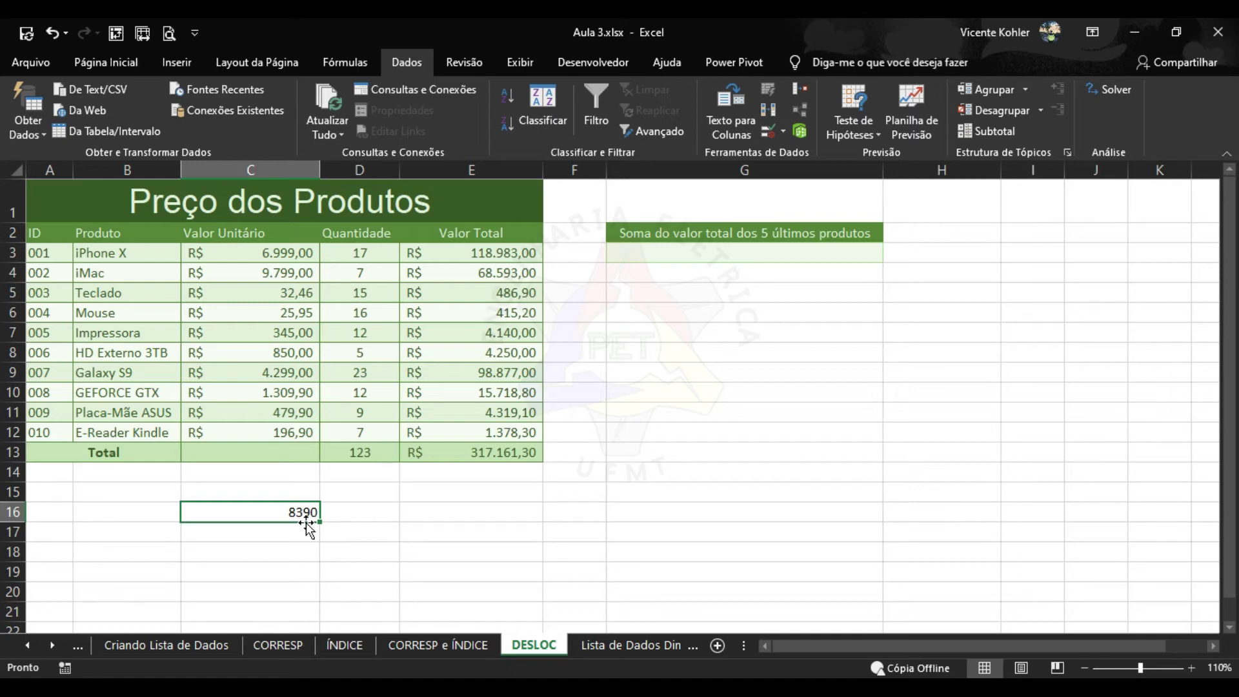
pyautogui.press('Delete')
# Examine the Valor Total cells of the last five products, E8:E12, that the sum in G3 has to cover
pyautogui.click(825, 252)
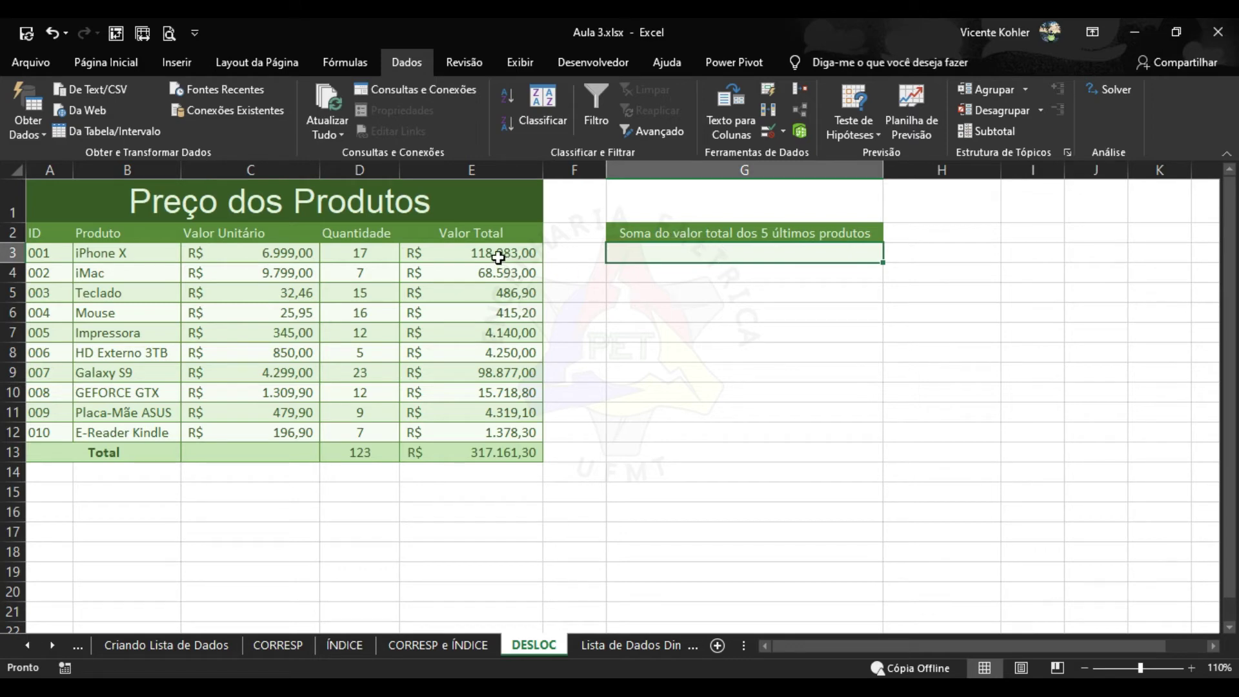
pyautogui.click(501, 435)
pyautogui.click(497, 414)
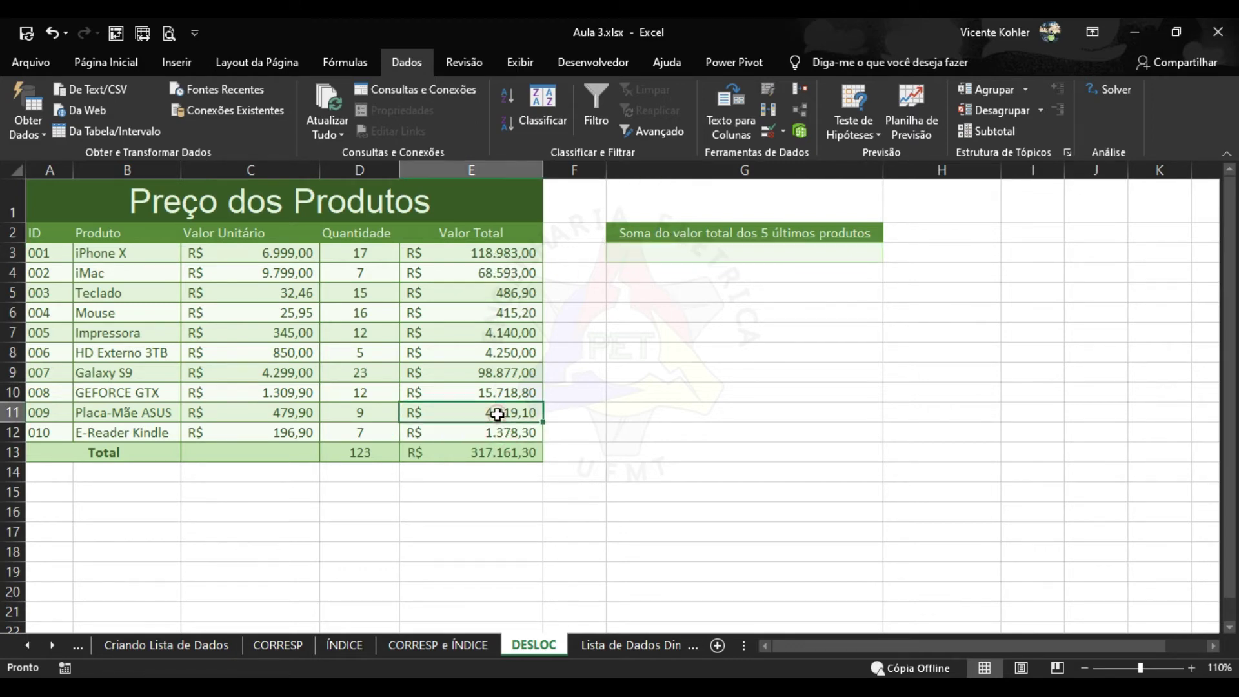
pyautogui.click(502, 393)
pyautogui.click(504, 373)
pyautogui.click(512, 353)
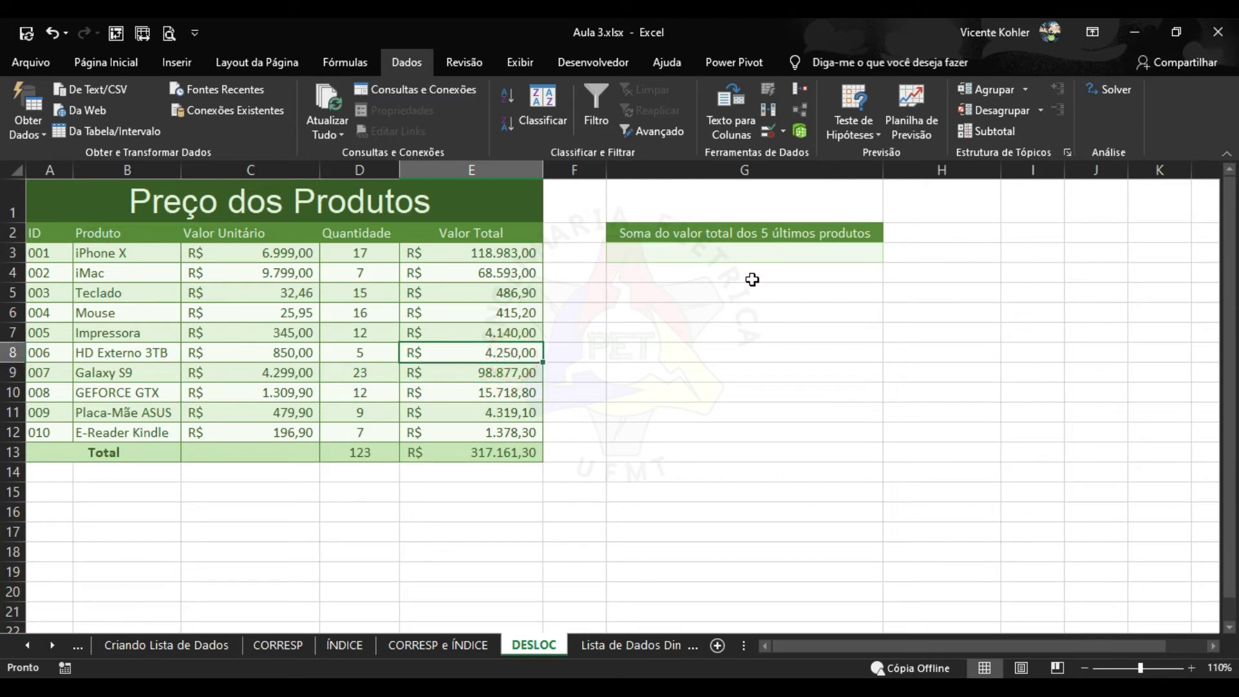
pyautogui.moveTo(499, 353); pyautogui.dragTo(512, 432)
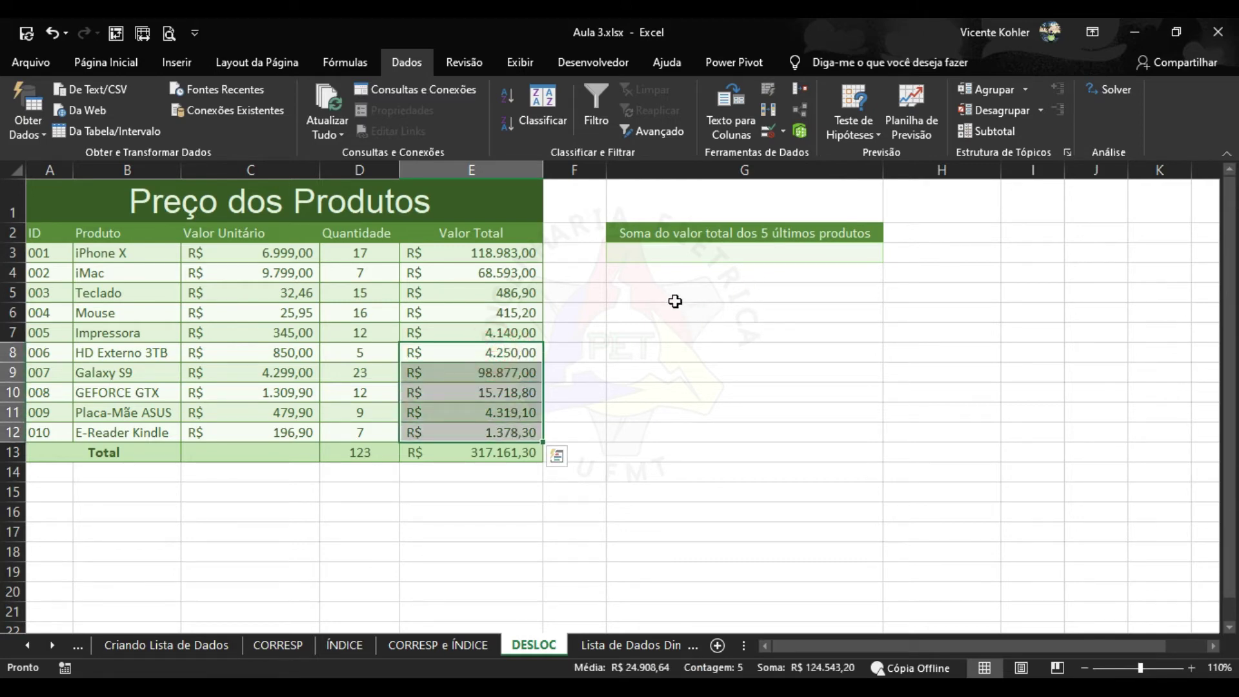
# In cell G3, begin the formula =SOMA(DESLOC(E2; using the Valor Total header as the reference
pyautogui.click(690, 255)
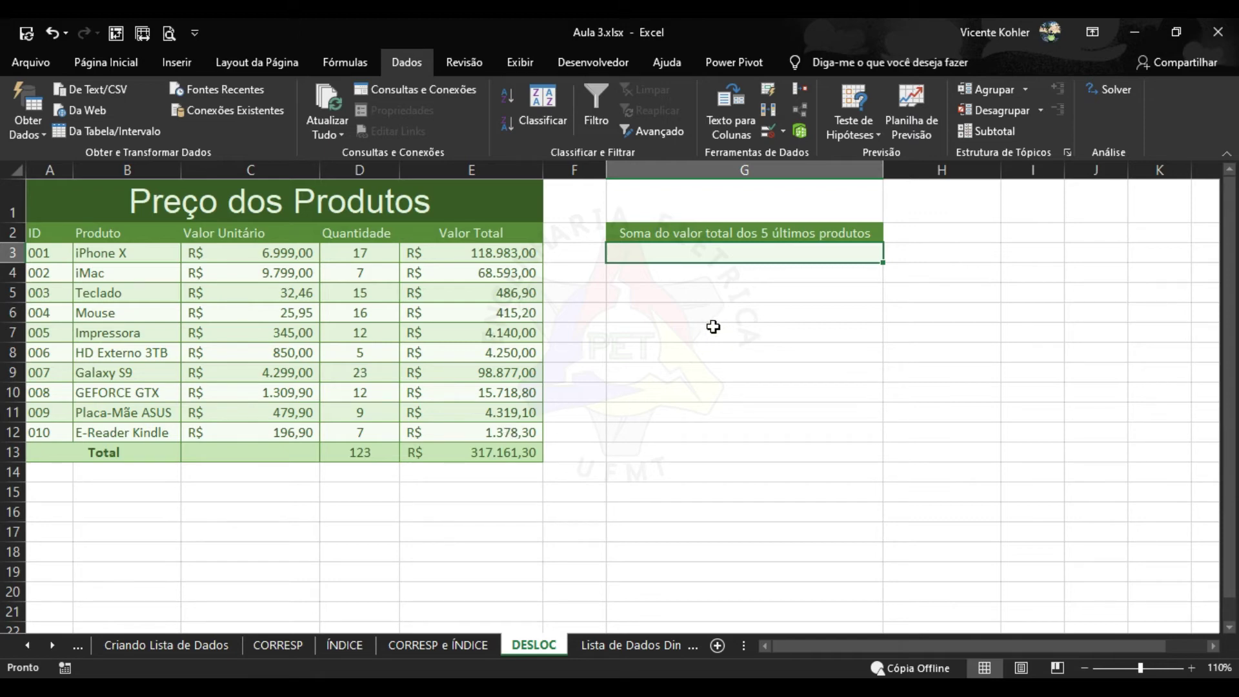
pyautogui.write('=so')
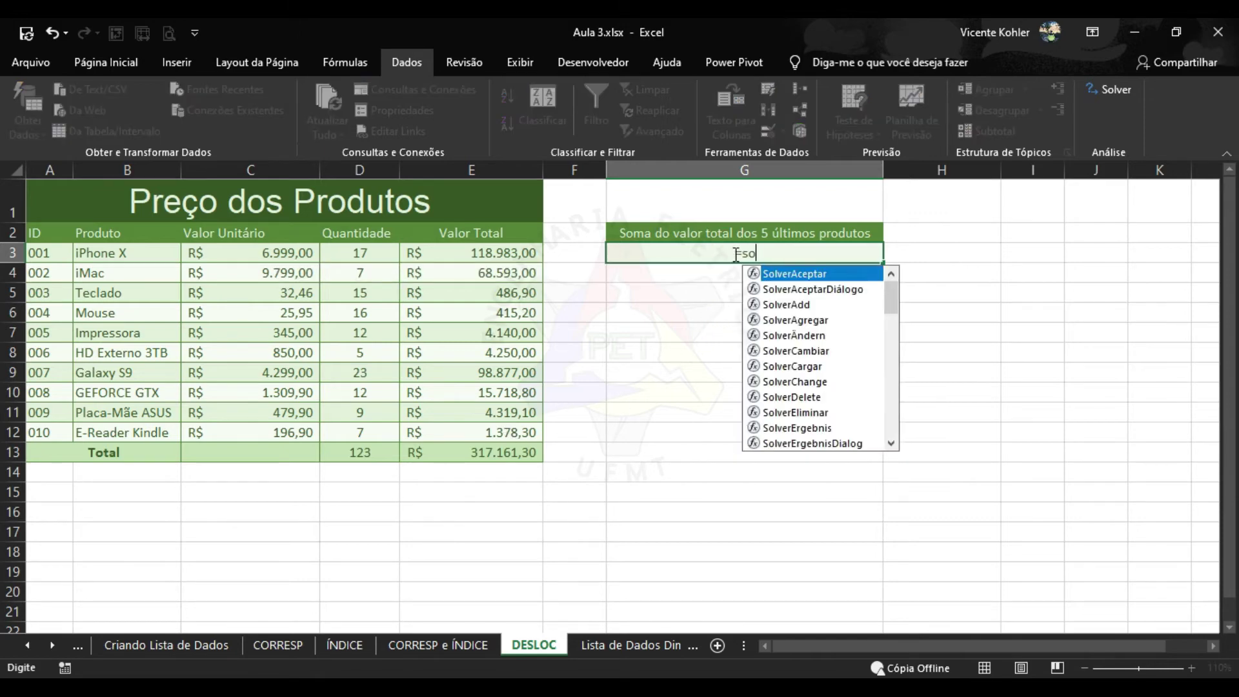
pyautogui.write('ma')
pyautogui.press('Tab')
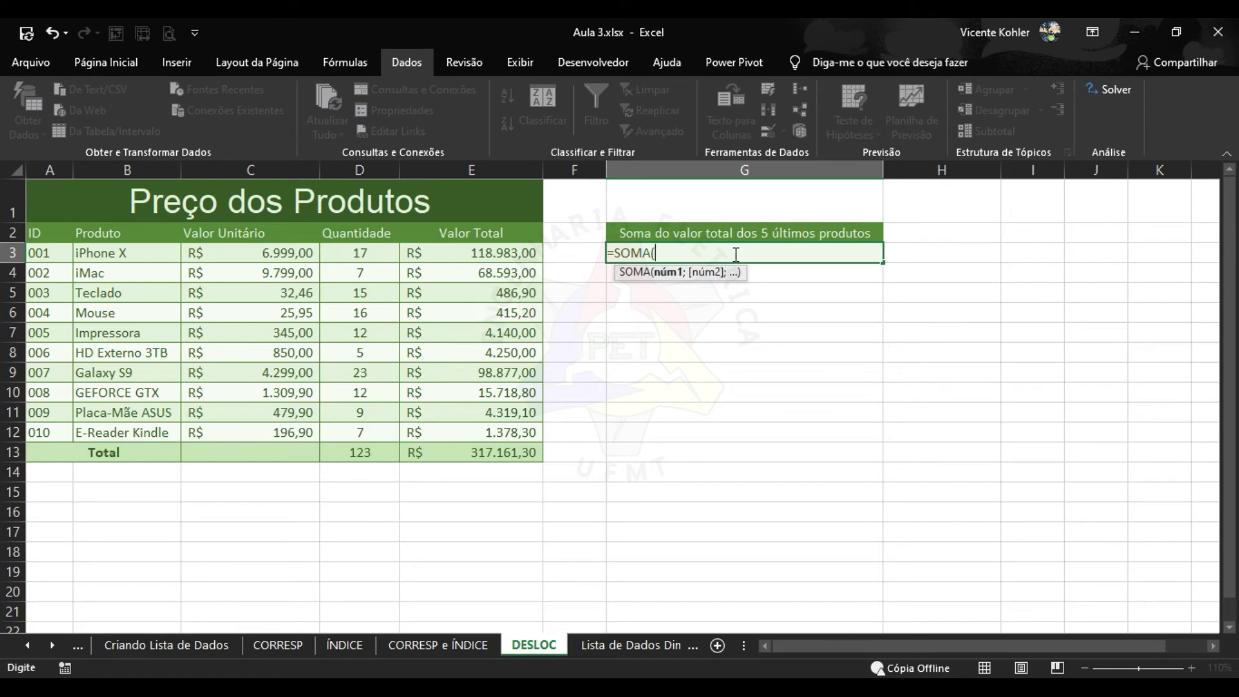
pyautogui.write('desloc')
pyautogui.press('Tab')
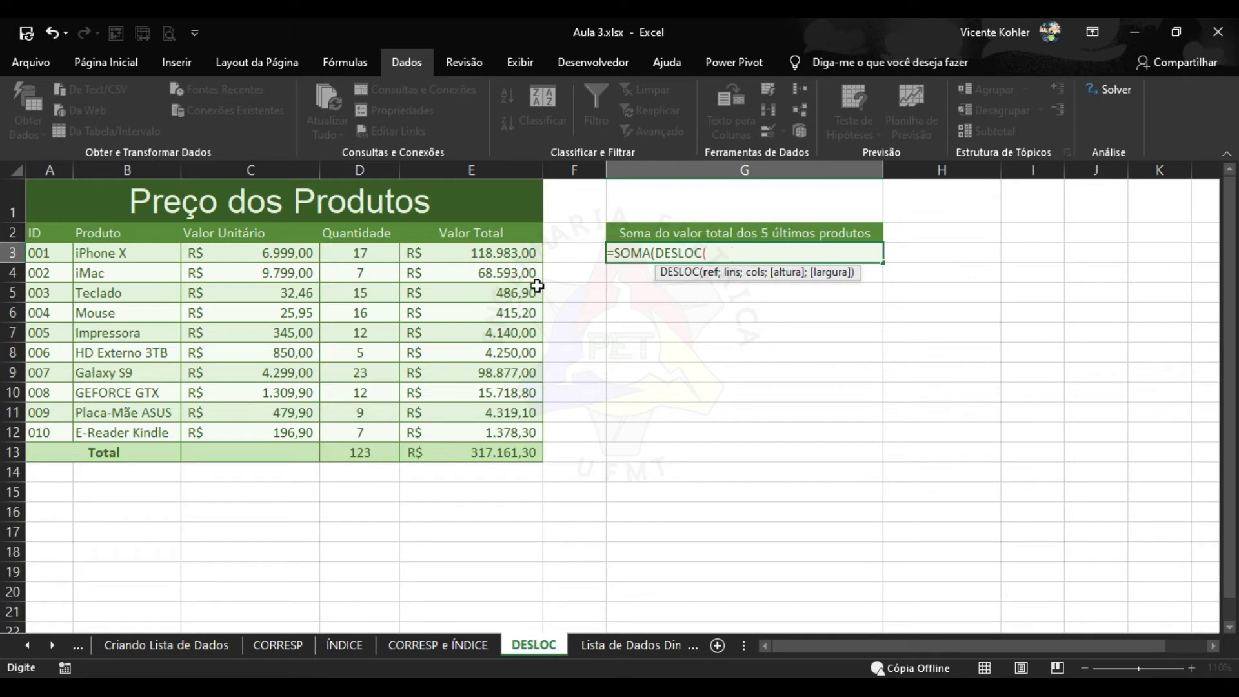
pyautogui.click(484, 235)
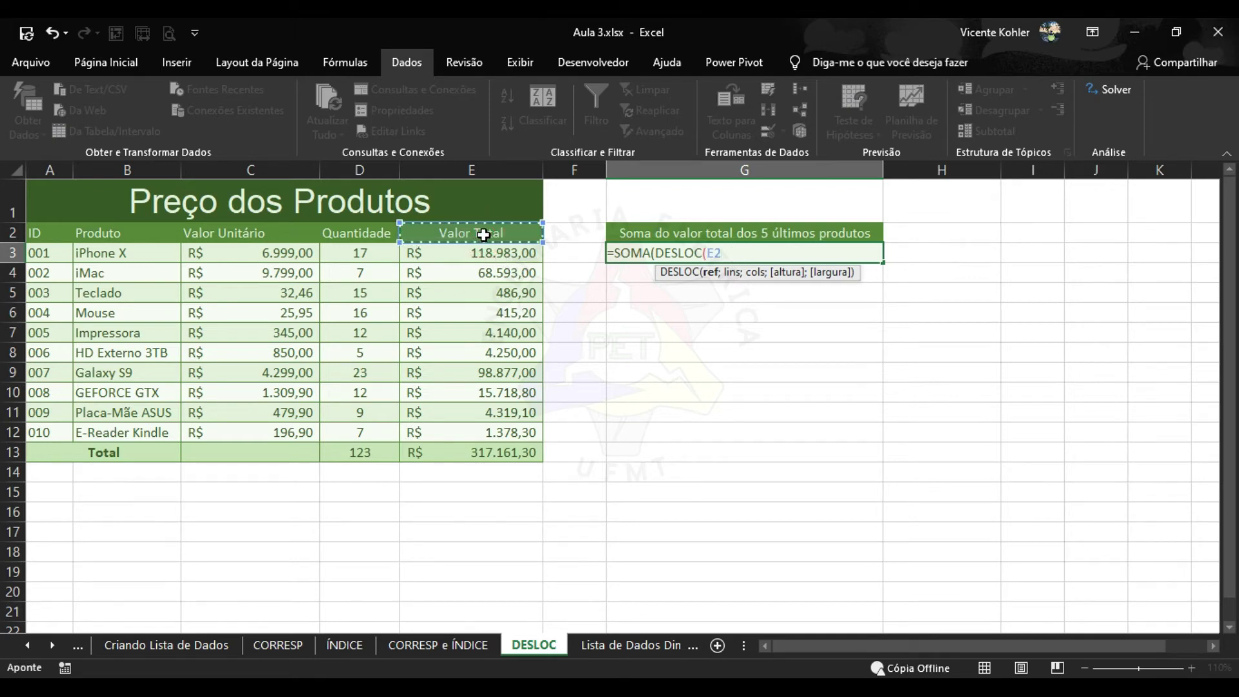
pyautogui.write(';')
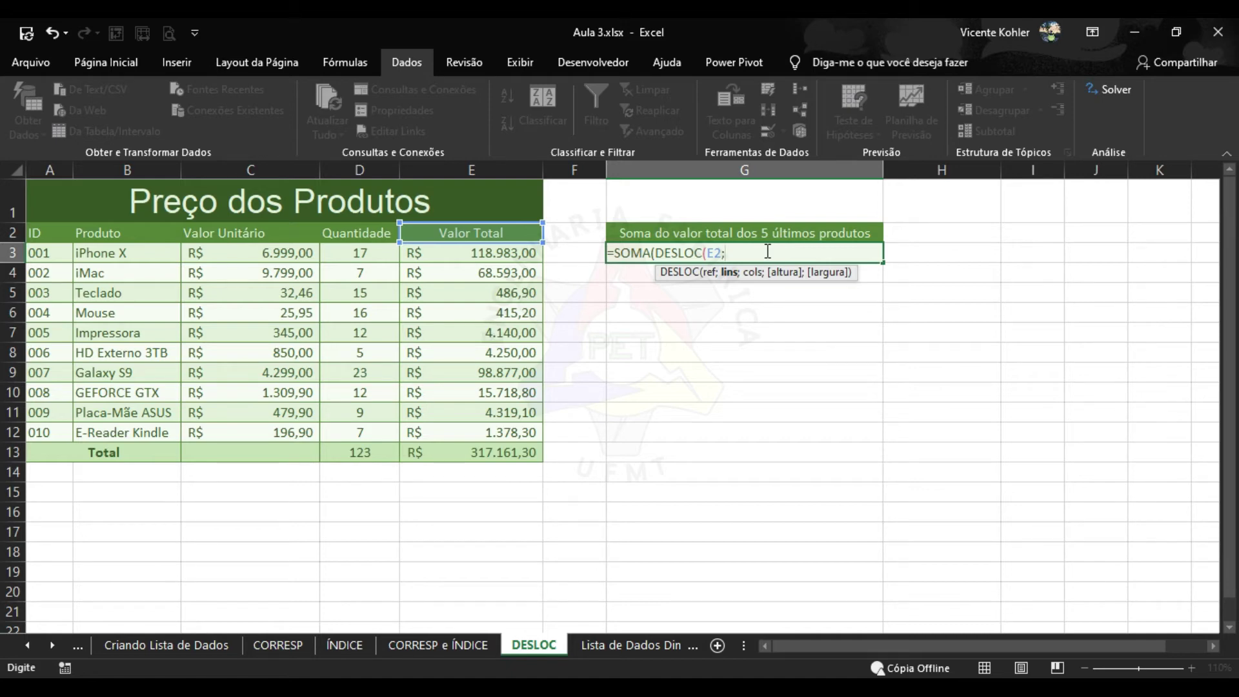
# Add CONT.NÚM(E:E)-5 as the row offset of the DESLOC function in G3
pyautogui.write('cont')
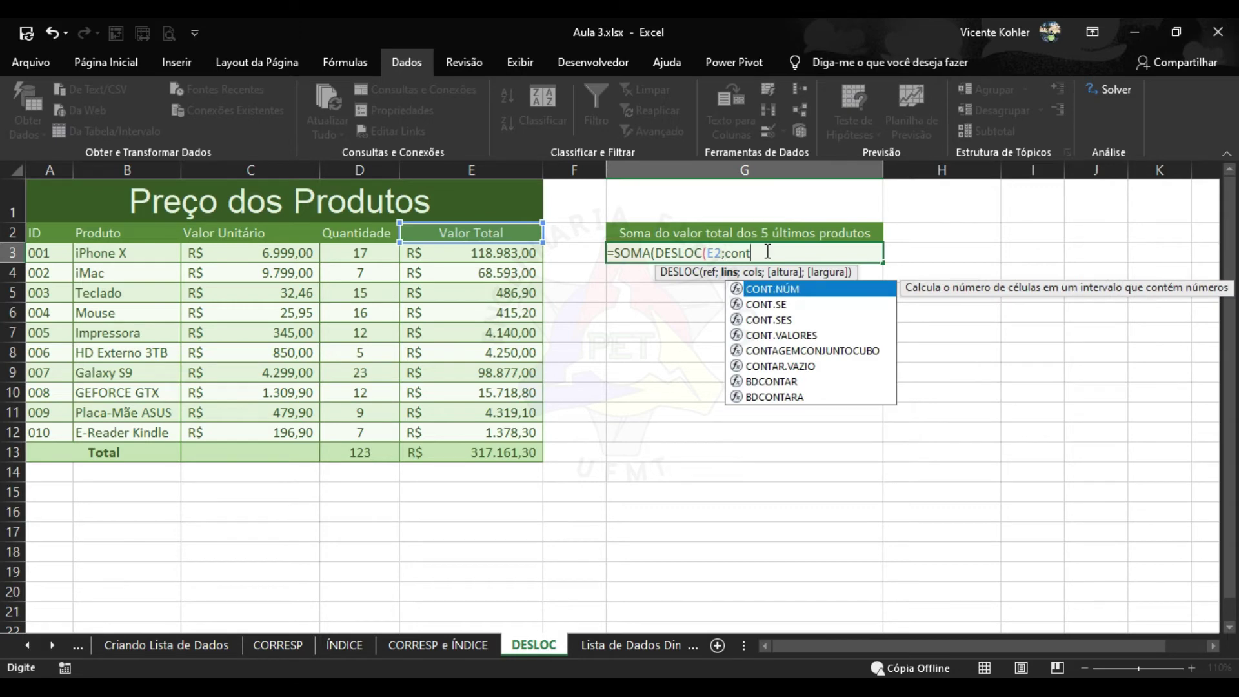
pyautogui.press('Tab')
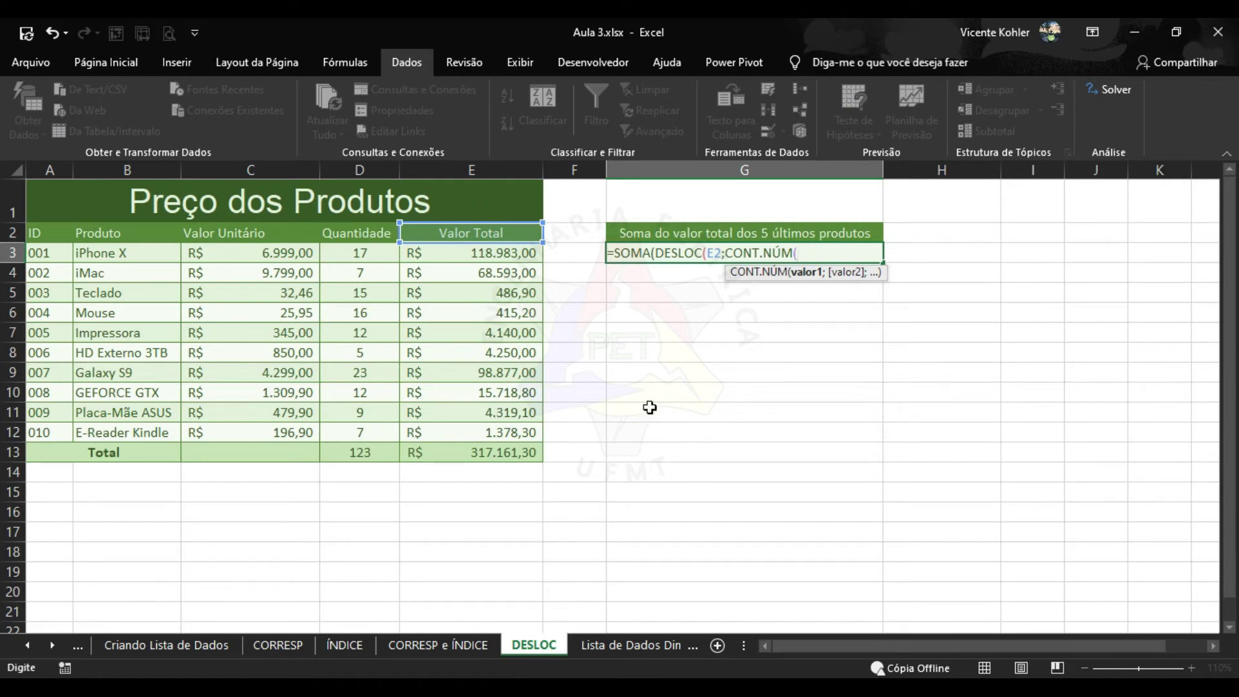
pyautogui.write('E:E')
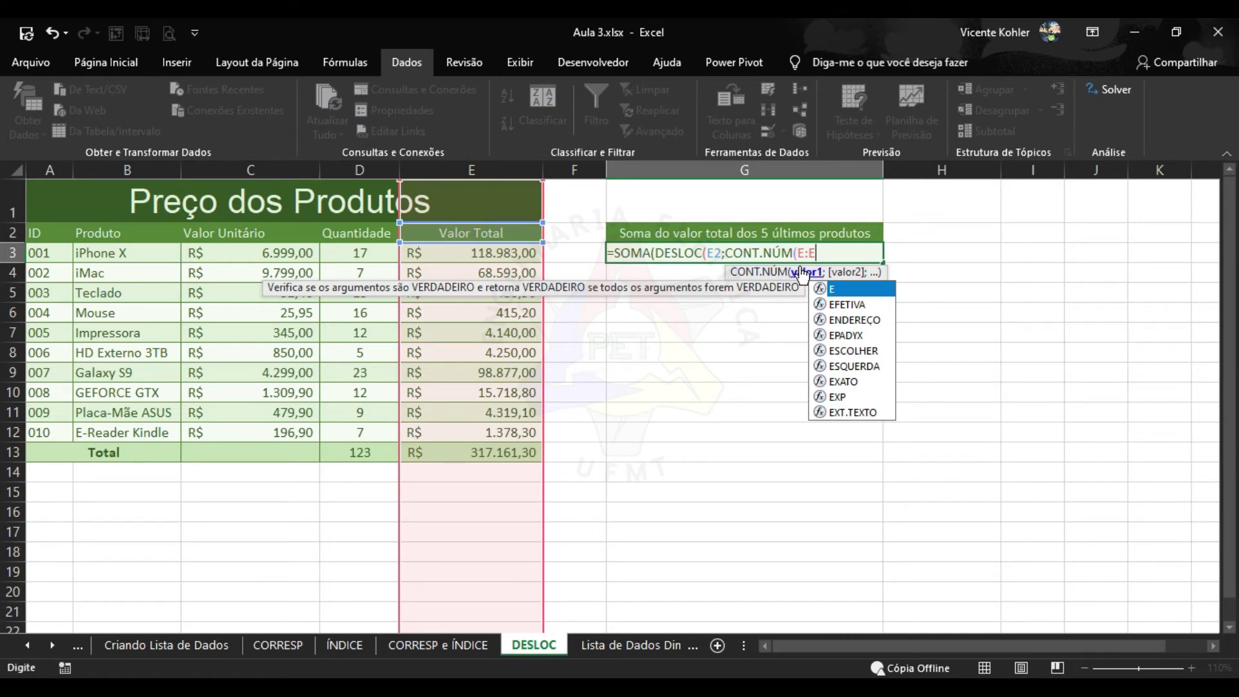
pyautogui.write(')')
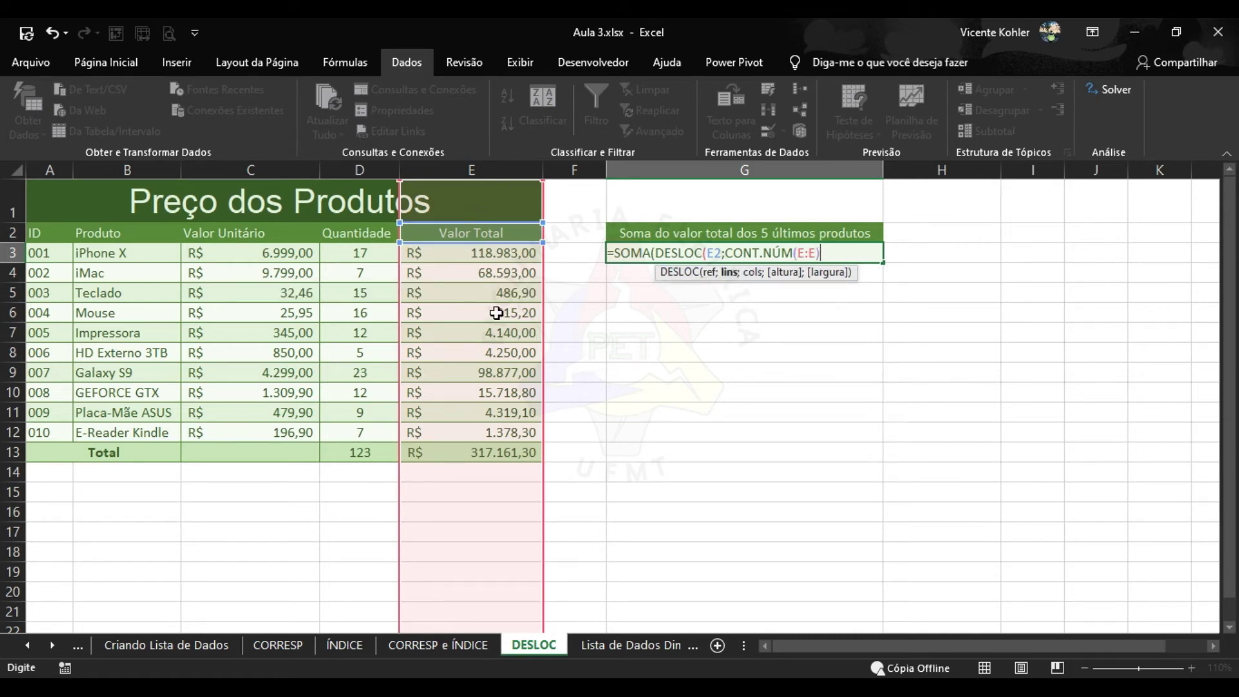
pyautogui.press('Return')
pyautogui.click(653, 406)
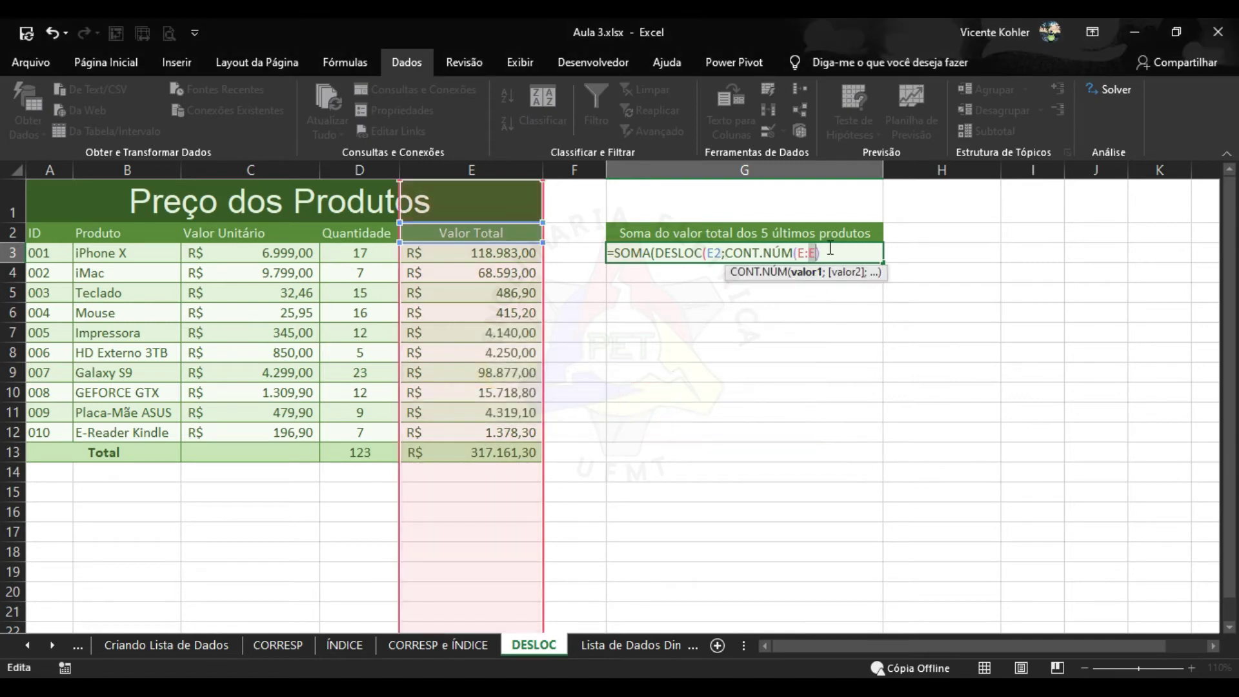
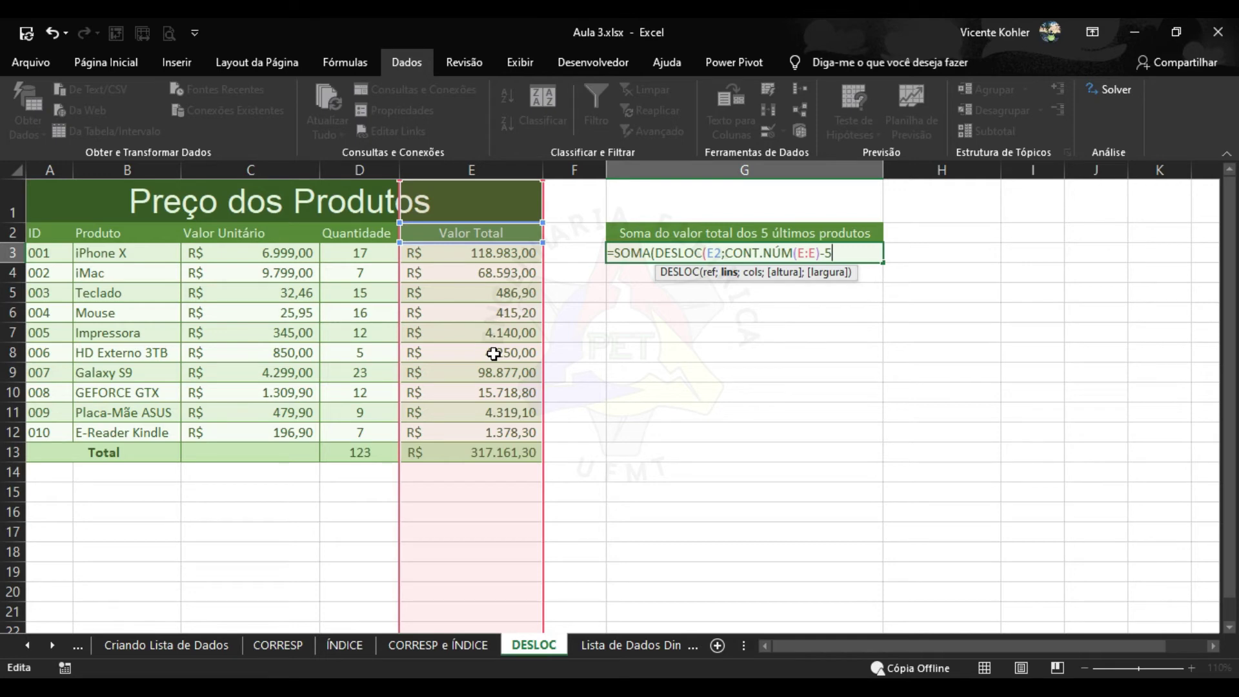
# Leave the column offset empty, set the height to 5, and complete the G3 formula: =SOMA(DESLOC(E2;CONT.NÚM(E:E)-5;;5))
pyautogui.write(';;')
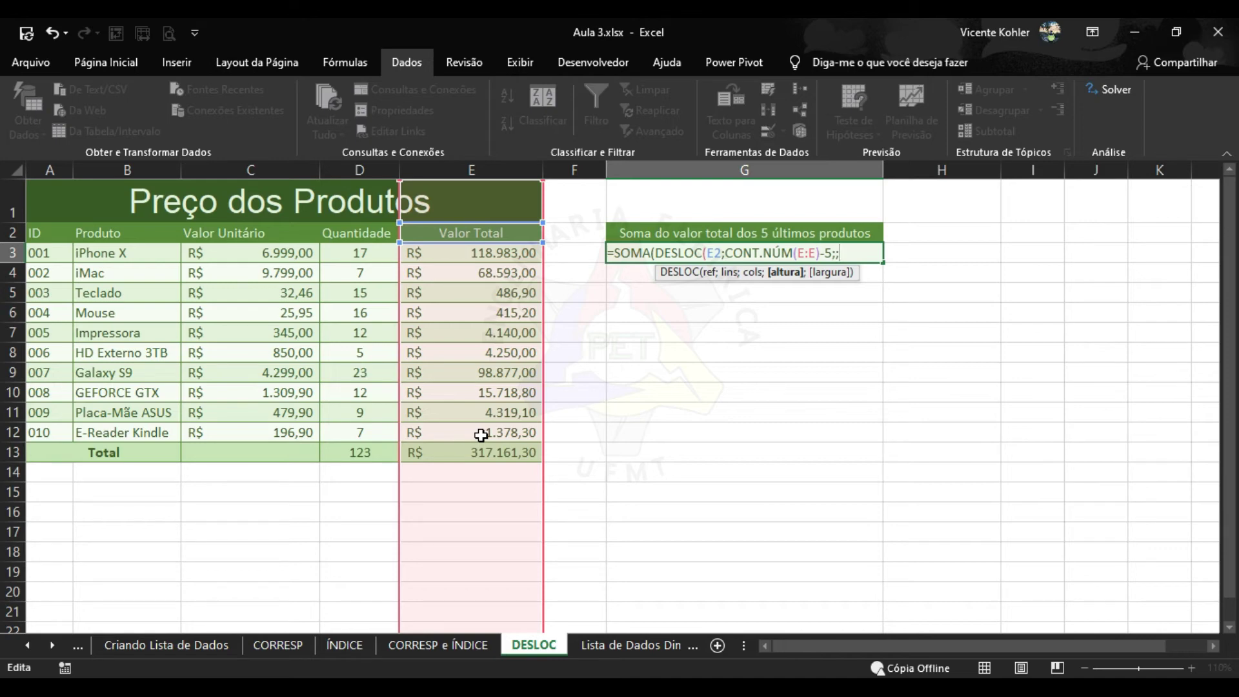
pyautogui.write('5))')
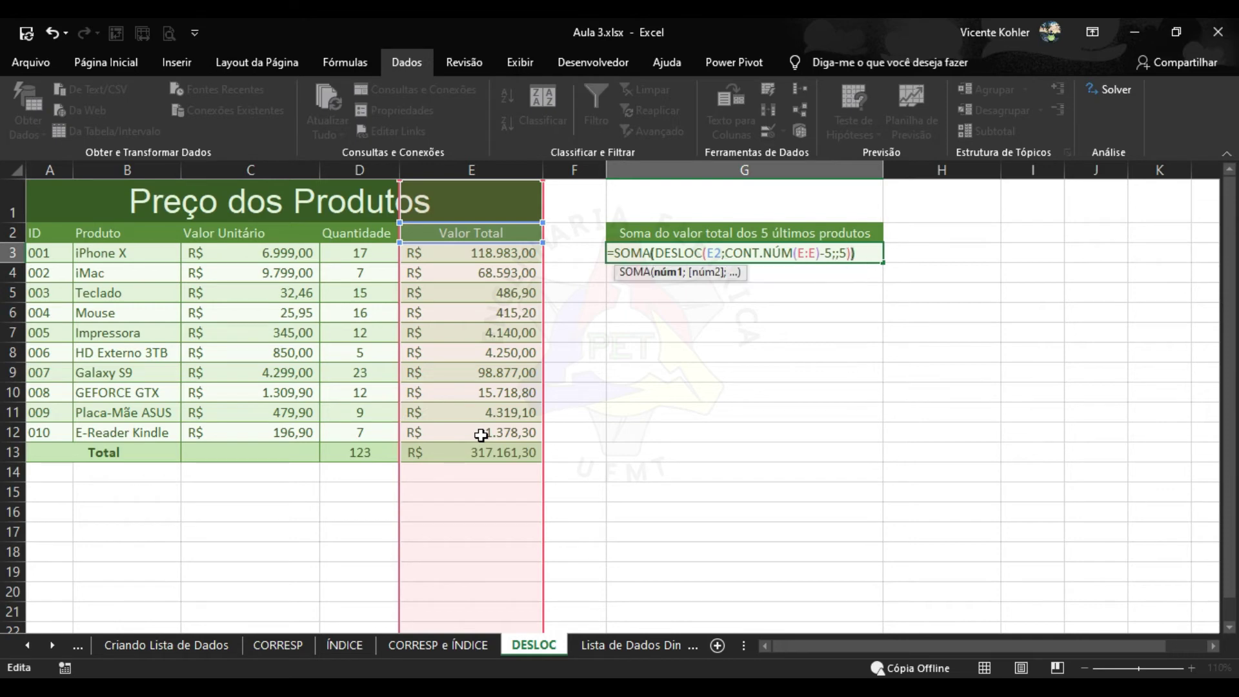
pyautogui.press('Return')
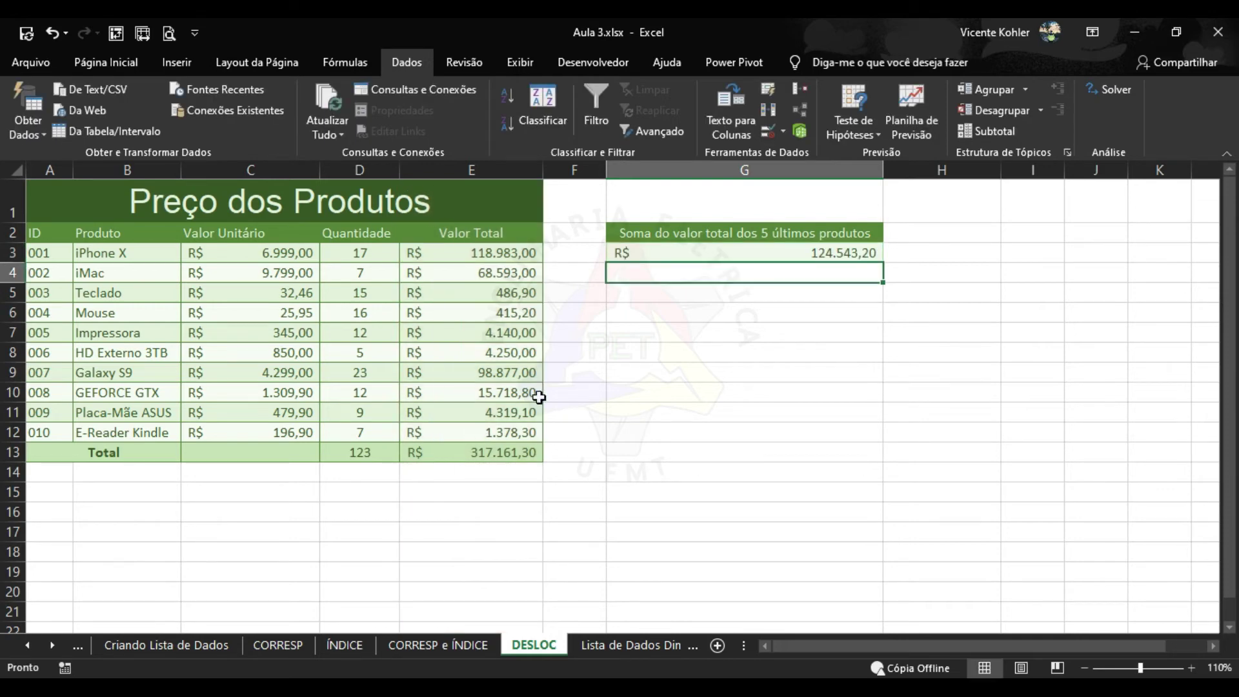
# Enter =SOMA(E8:E12) in cell G8 and compare its result with the DESLOC sum in G3
pyautogui.click(693, 354)
pyautogui.write('=soma')
pyautogui.press('Tab')
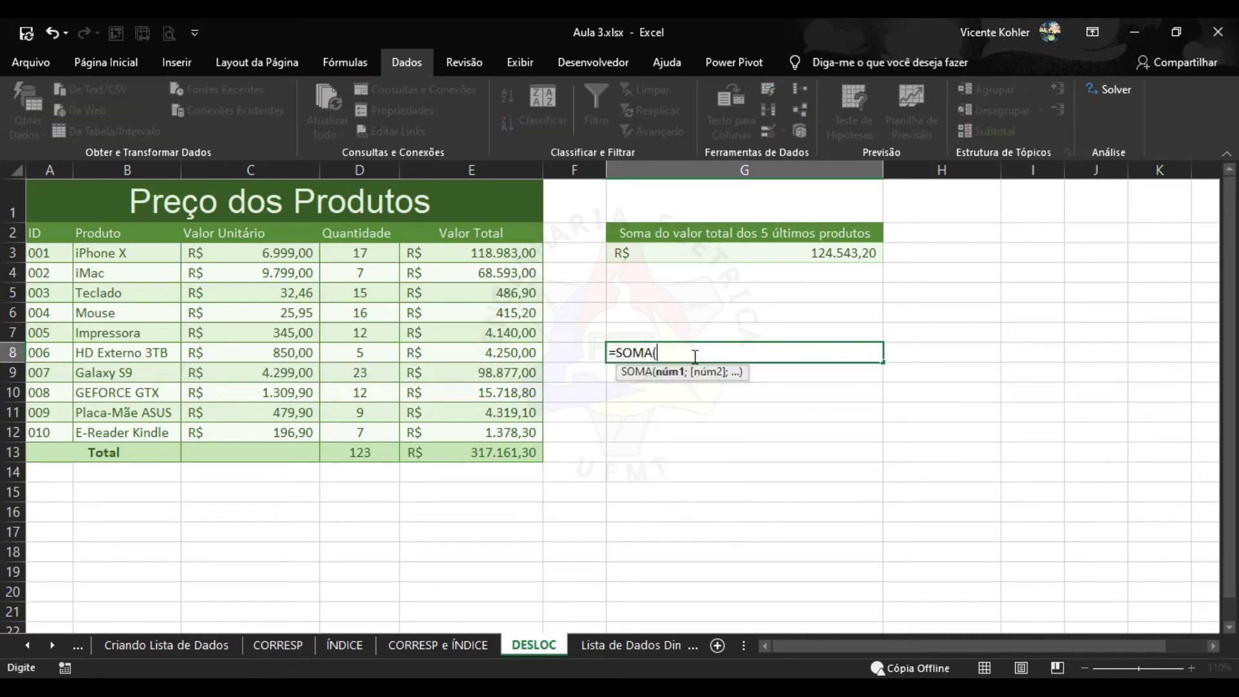
pyautogui.moveTo(476, 354); pyautogui.dragTo(527, 426)
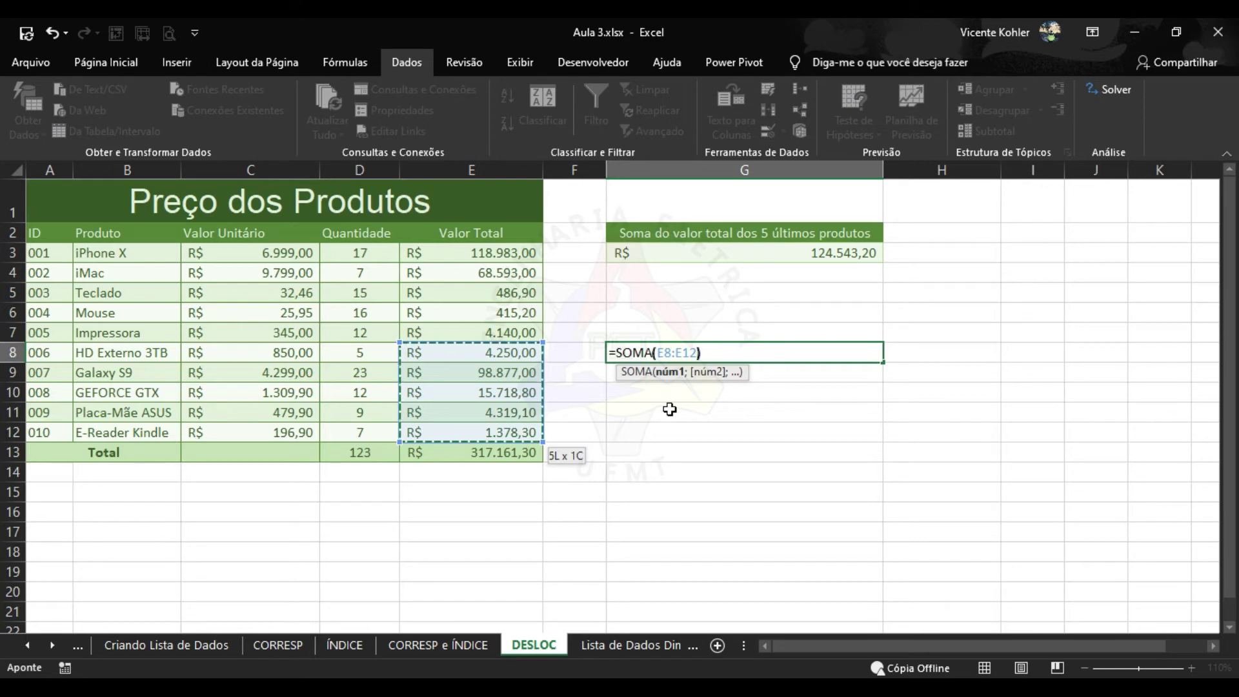
pyautogui.press('Return')
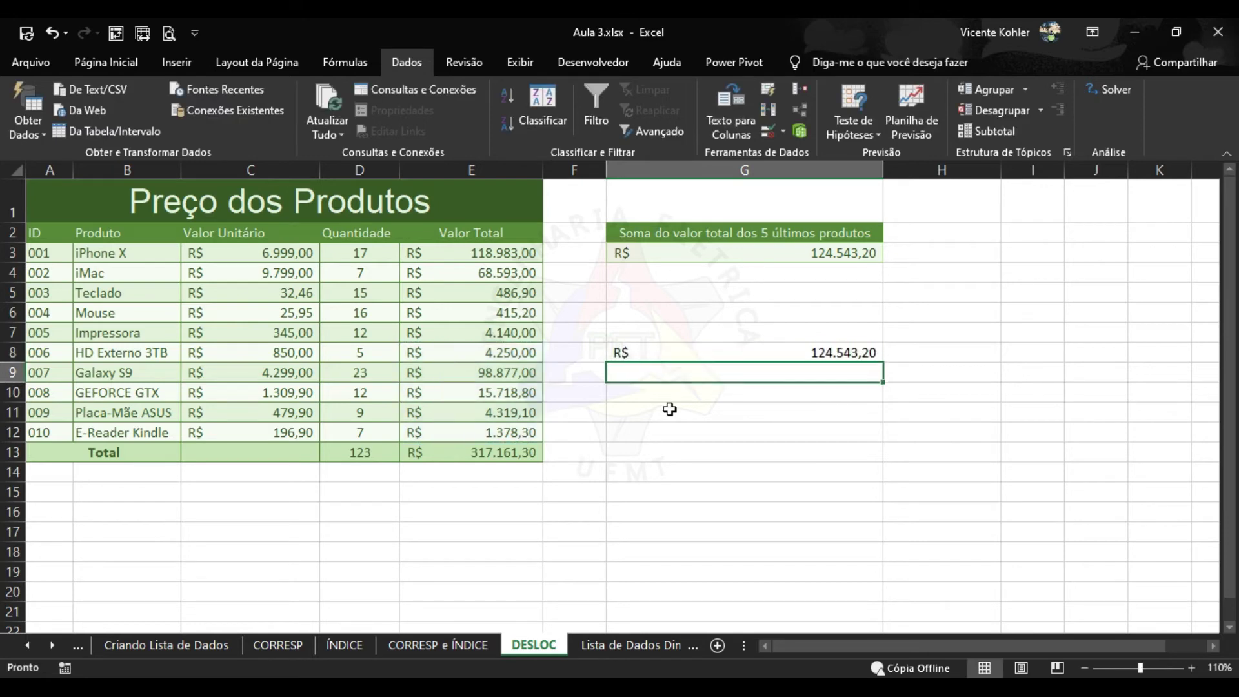
pyautogui.click(674, 352)
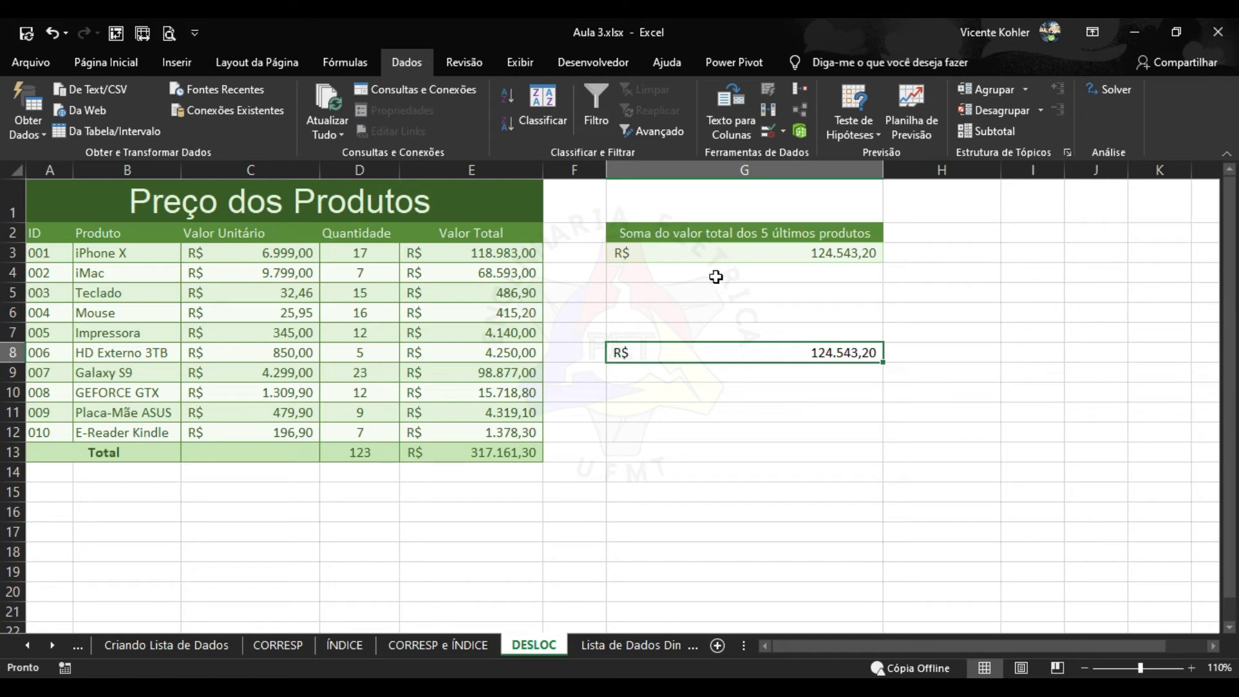
pyautogui.click(657, 414)
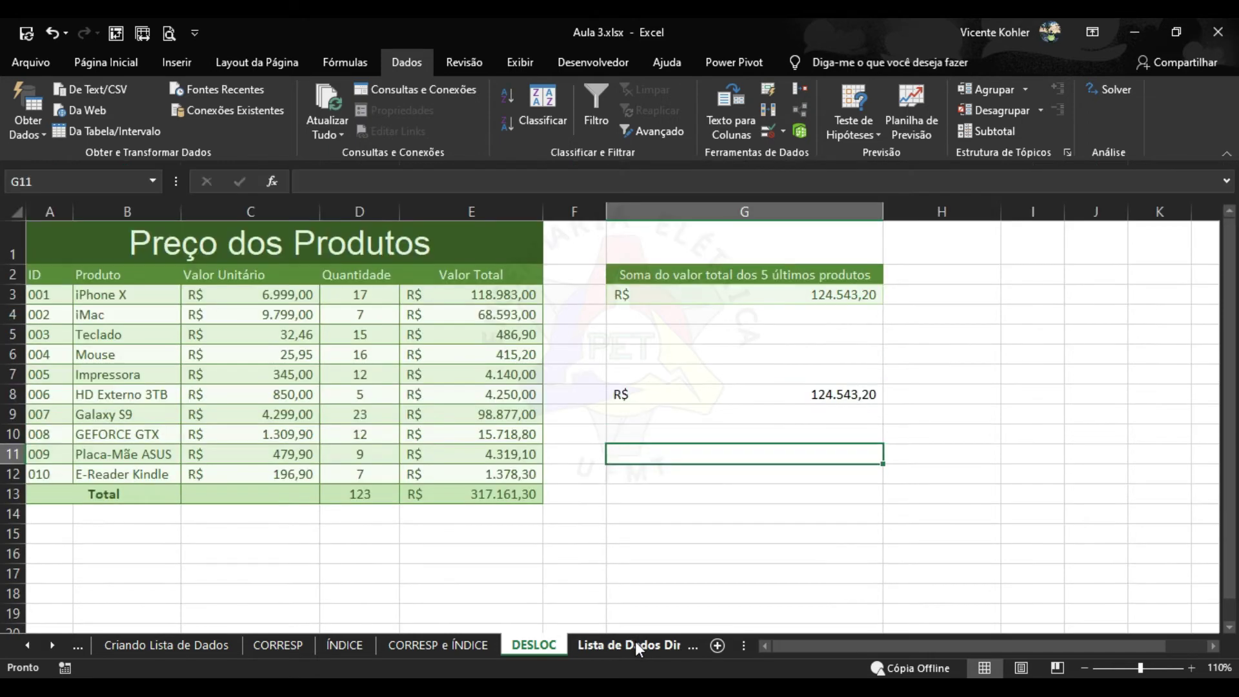
# Look at the empty Produto column on the Lista de Dados Dinâmicas sheet and the source products in D3:D8 of the Dados sheet
pyautogui.click(635, 645)
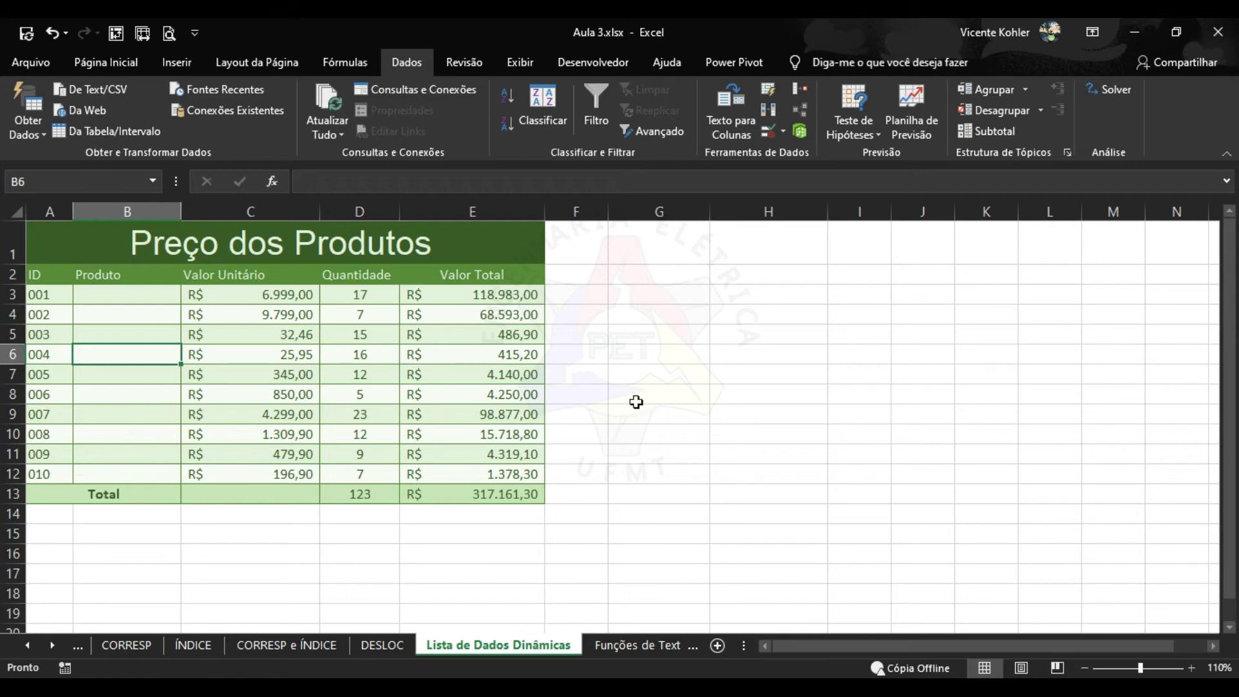
pyautogui.click(28, 647)
pyautogui.click(28, 646)
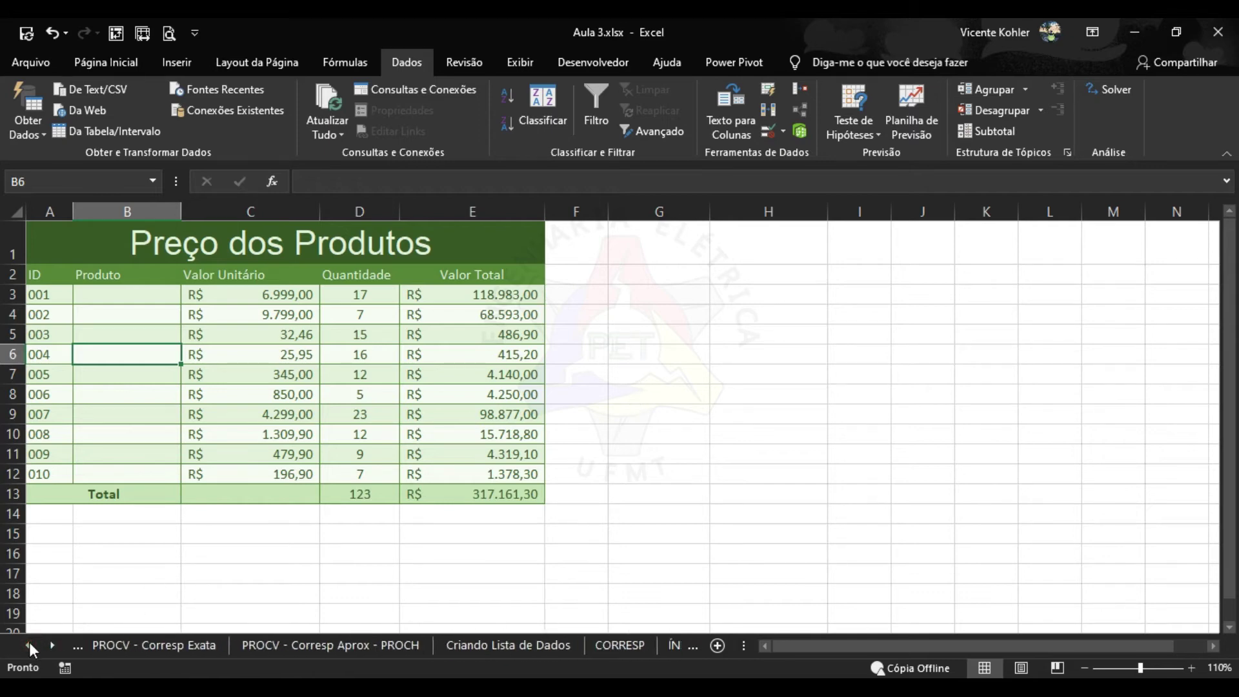
pyautogui.click(28, 646)
pyautogui.click(104, 645)
pyautogui.moveTo(317, 278); pyautogui.dragTo(349, 386)
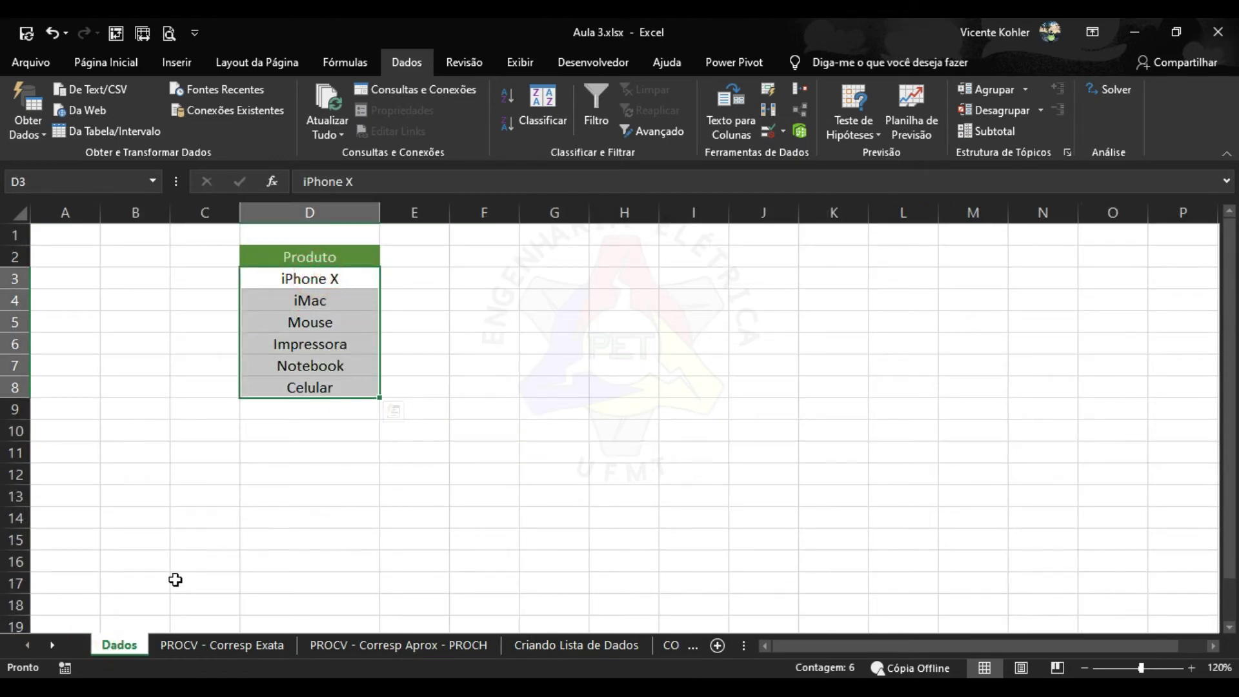
pyautogui.click(319, 495)
pyautogui.click(53, 646)
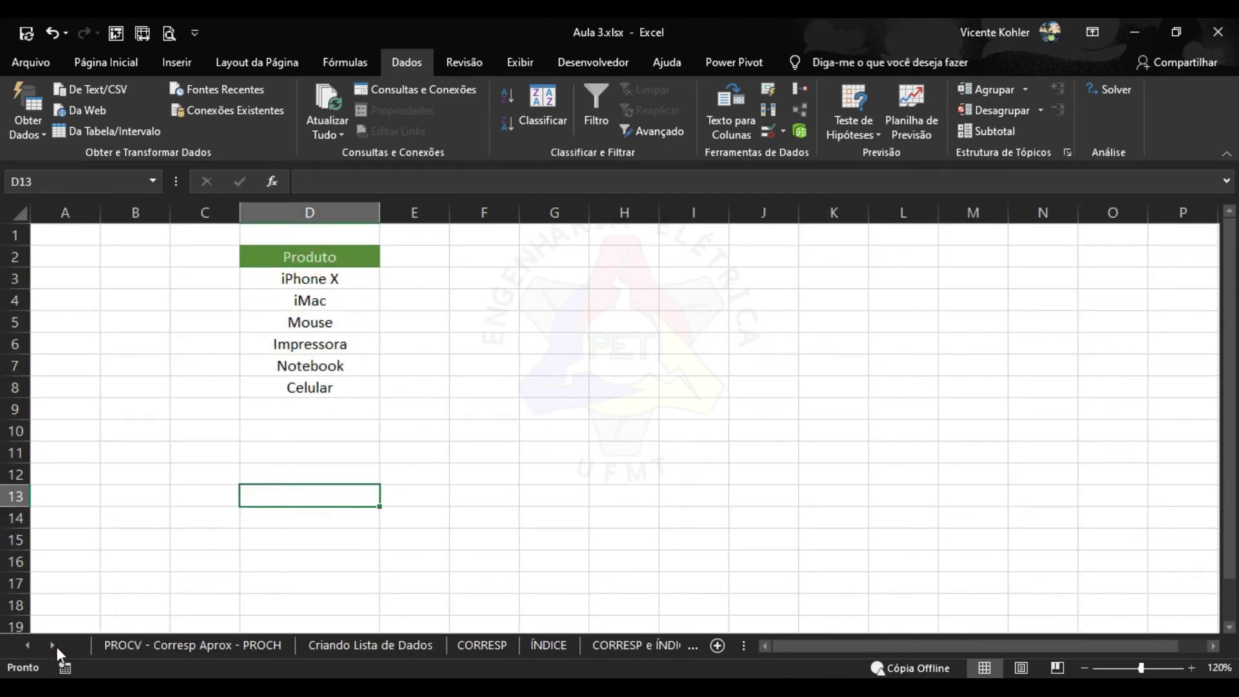
pyautogui.click(52, 645)
pyautogui.click(52, 646)
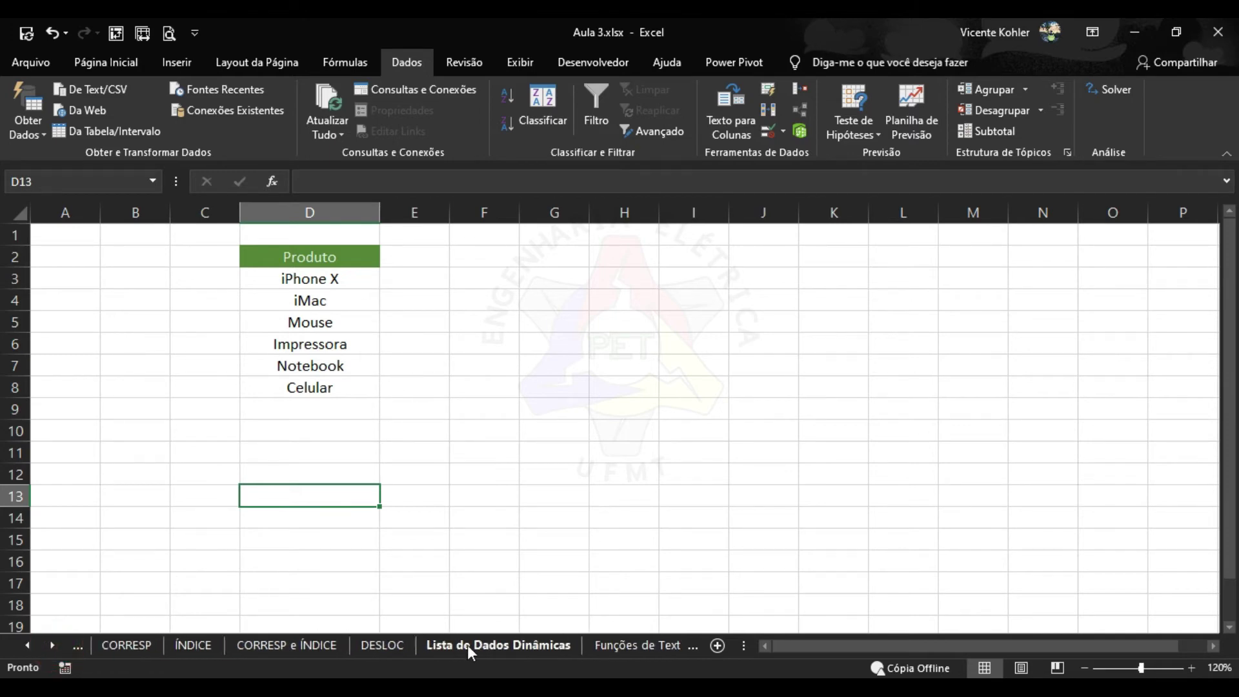
# Try a sample entry, sdfsd, in cell D9 below the product list and erase it
pyautogui.click(326, 409)
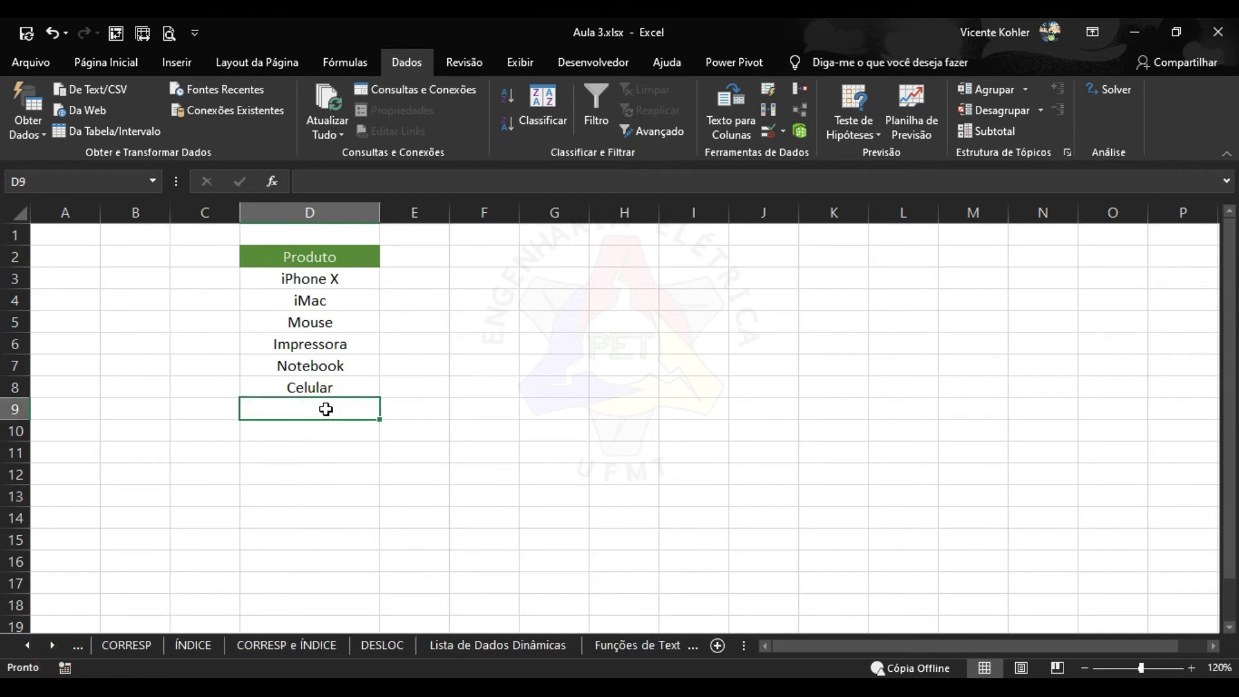
pyautogui.write('sdfsd')
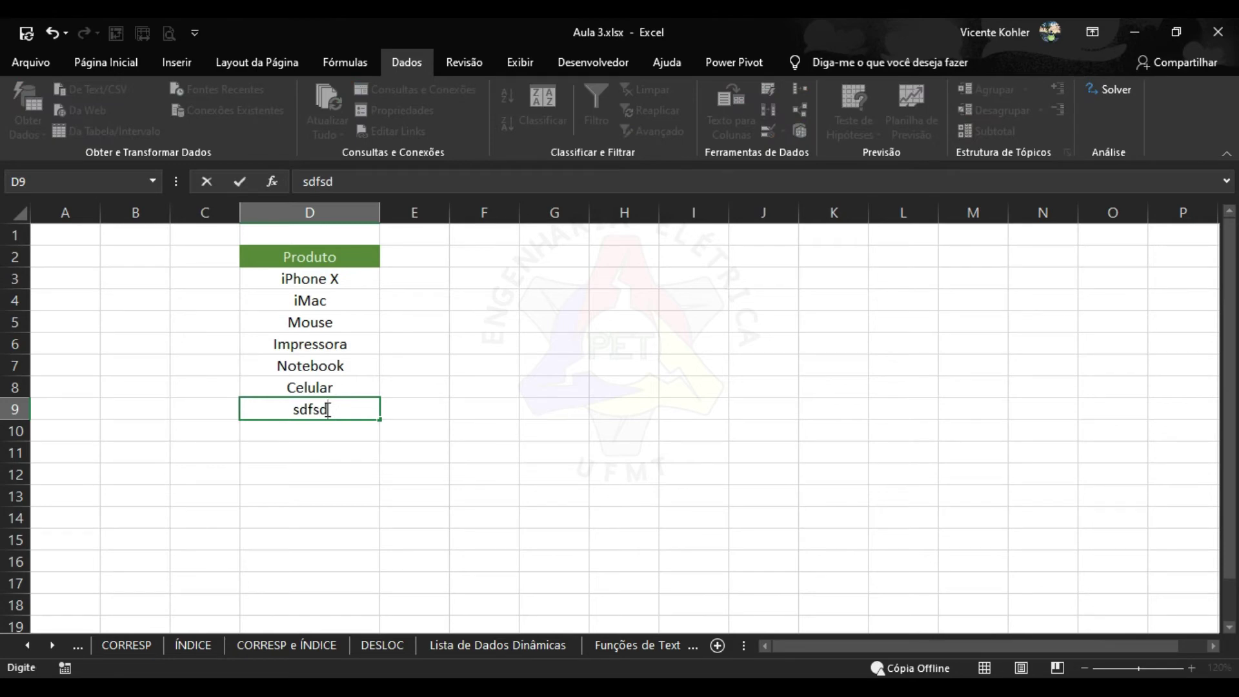
pyautogui.press('BackSpace')
pyautogui.press('BackSpace')
pyautogui.press('BackSpace')
pyautogui.press('BackSpace')
pyautogui.press('BackSpace')
pyautogui.click(394, 444)
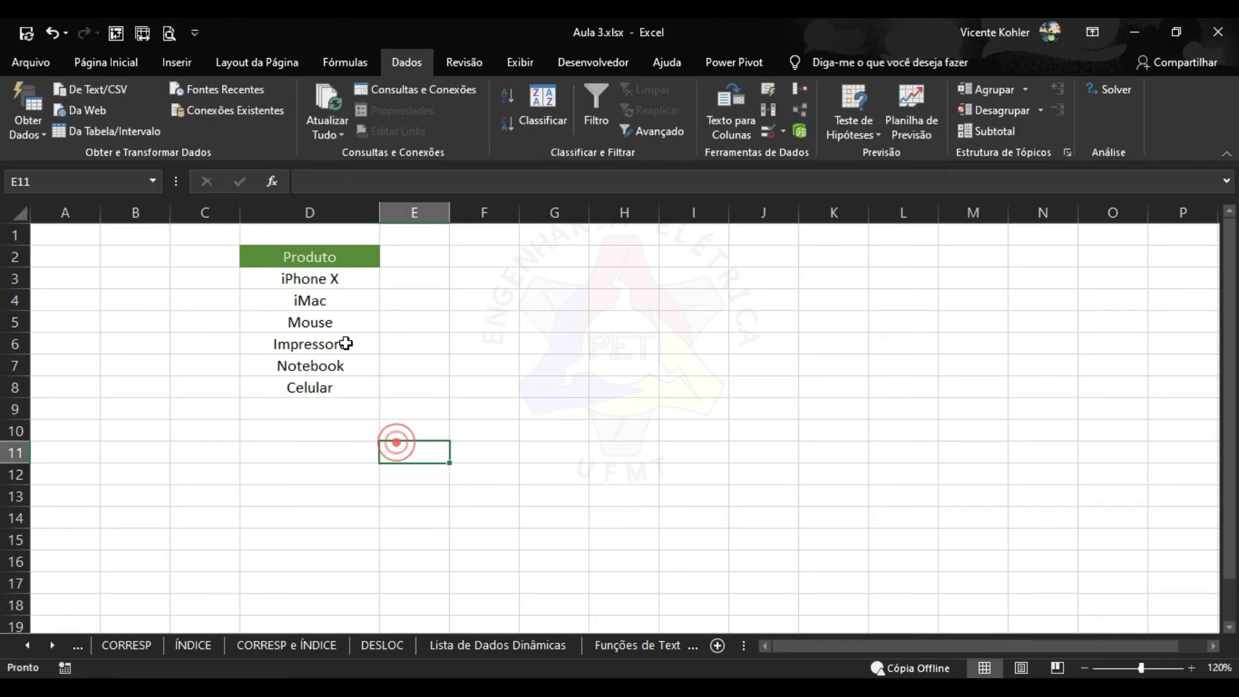
# Check the source range D3:D8 on the Dados sheet and return to the Lista de Dados Dinâmicas sheet
pyautogui.moveTo(339, 278); pyautogui.dragTo(340, 377)
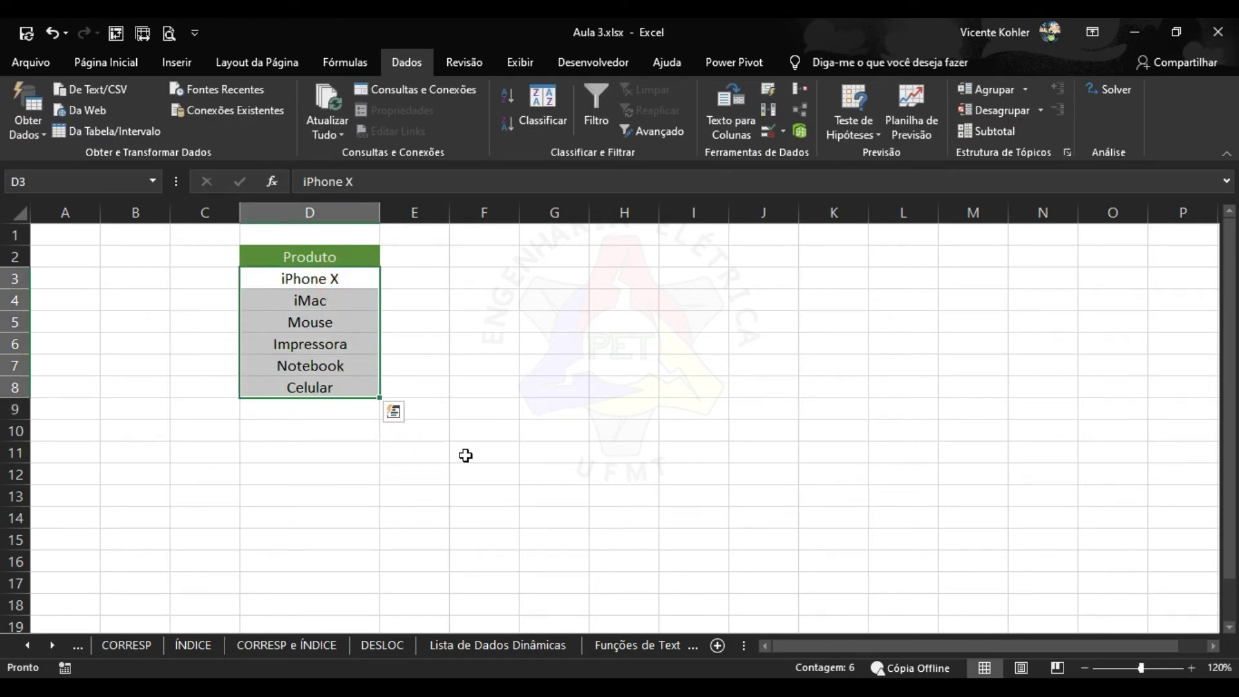
pyautogui.click(513, 645)
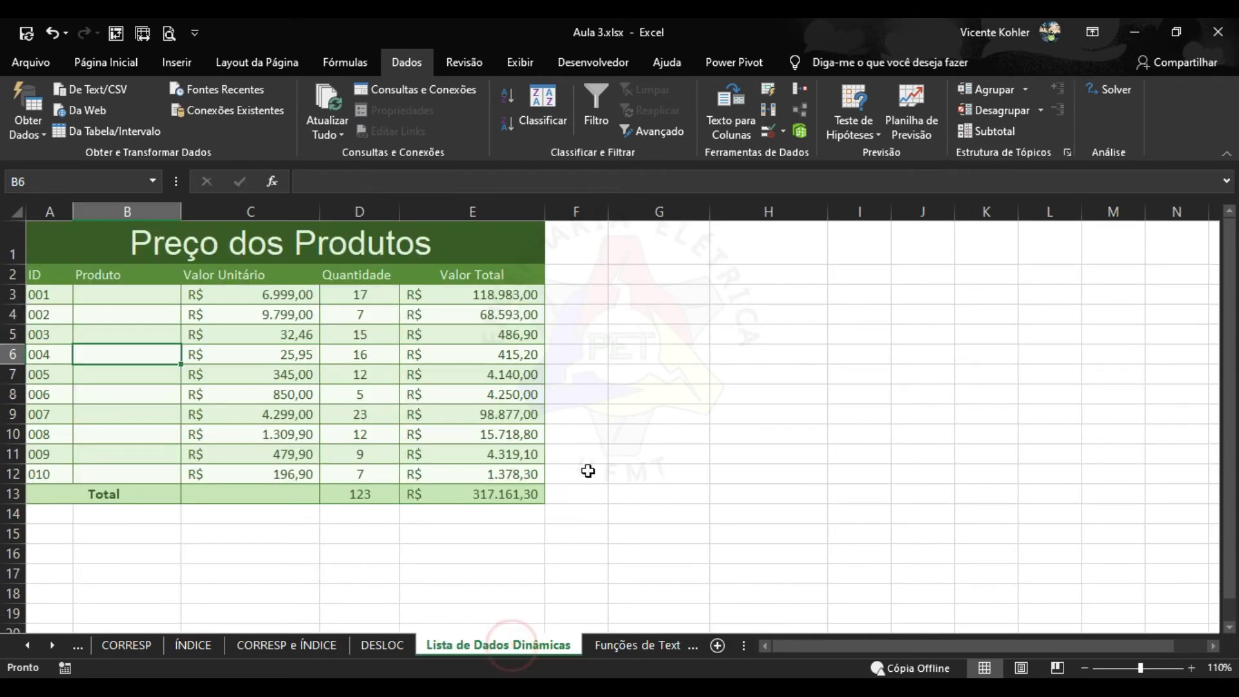
pyautogui.click(632, 387)
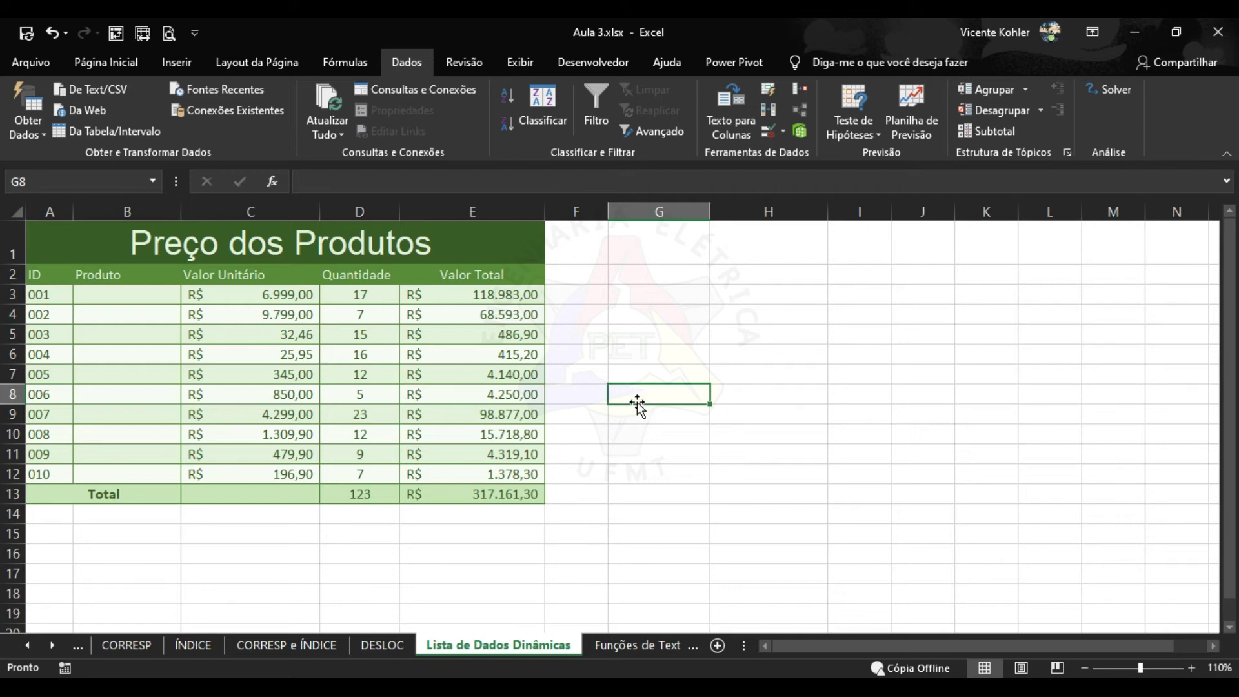
# Open data validation for cell B3 and allow only values from a Lista, ready to define its Fonte
pyautogui.click(142, 293)
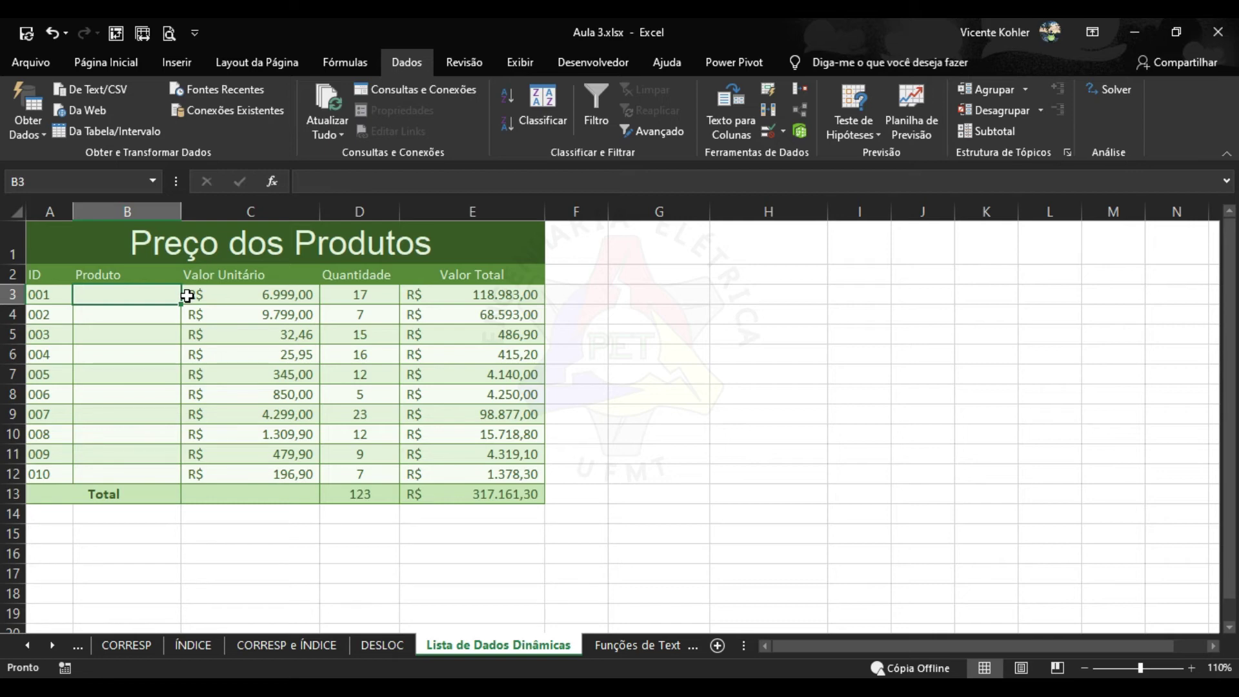
pyautogui.click(783, 133)
pyautogui.click(797, 149)
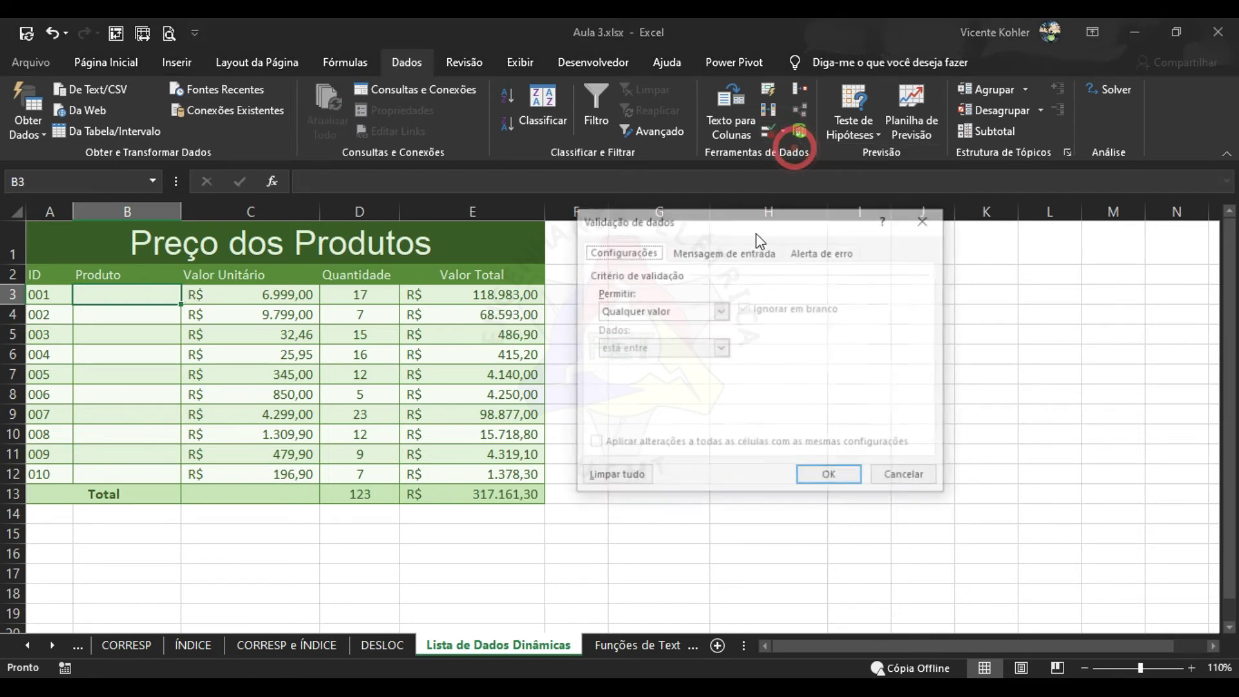
pyautogui.click(728, 315)
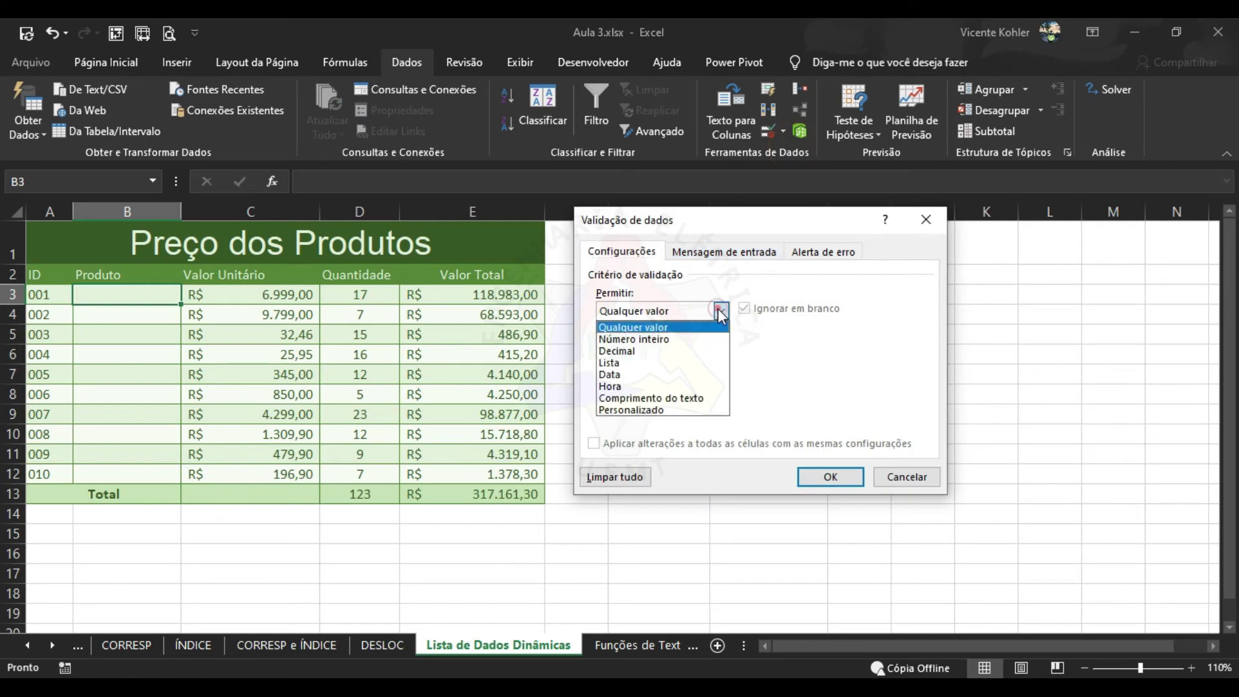
pyautogui.click(666, 366)
pyautogui.click(698, 385)
pyautogui.moveTo(442, 320); pyautogui.dragTo(471, 385)
pyautogui.press('BackSpace')
pyautogui.press('BackSpace')
pyautogui.press('BackSpace')
pyautogui.press('BackSpace')
pyautogui.press('BackSpace')
pyautogui.press('BackSpace')
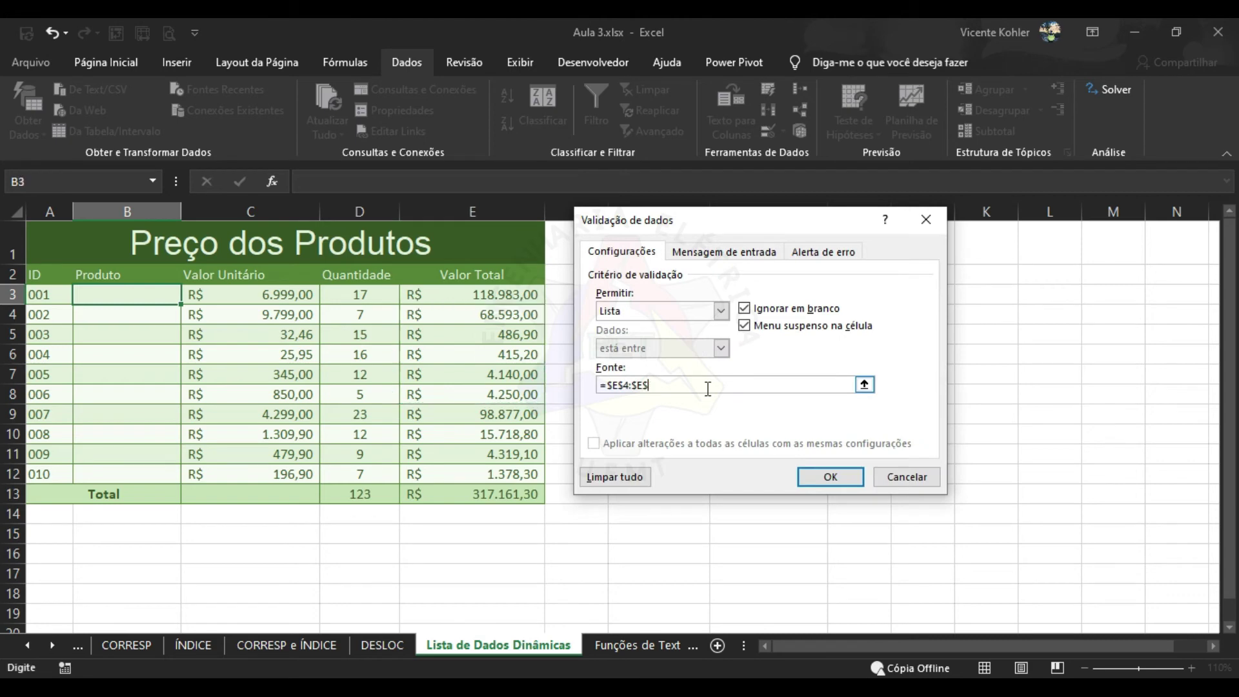
pyautogui.press('BackSpace')
pyautogui.press('BackSpace')
pyautogui.press('BackSpace')
pyautogui.press('BackSpace')
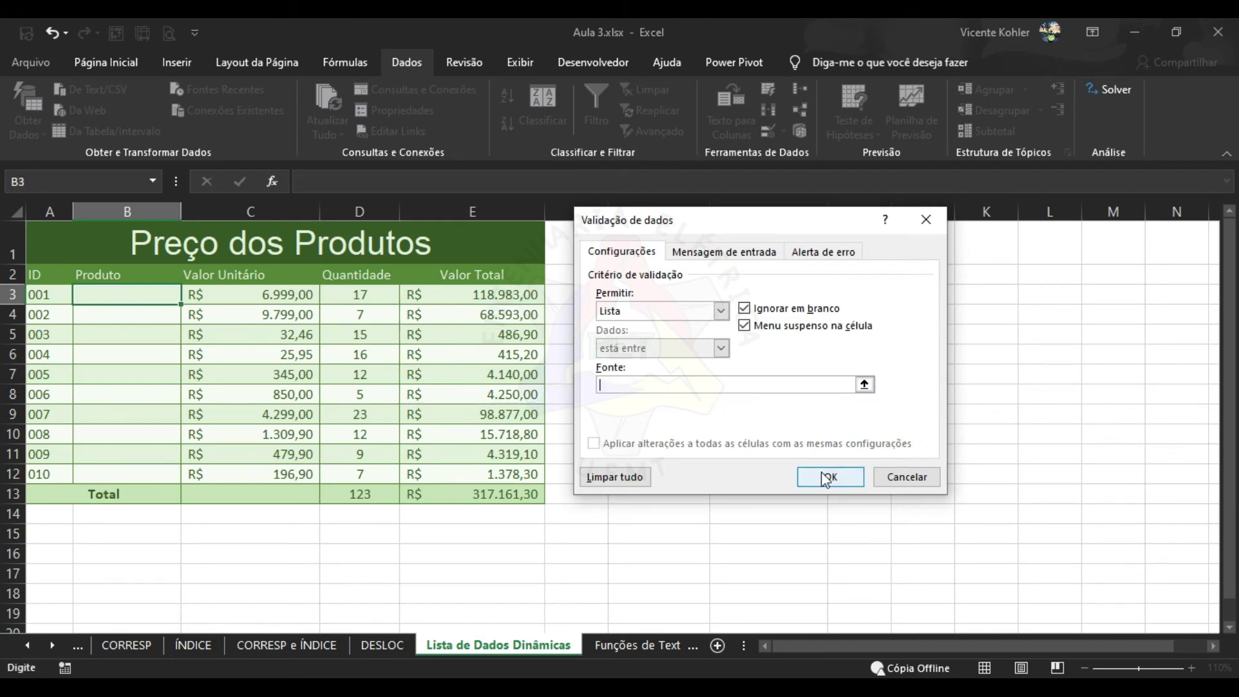
pyautogui.click(881, 477)
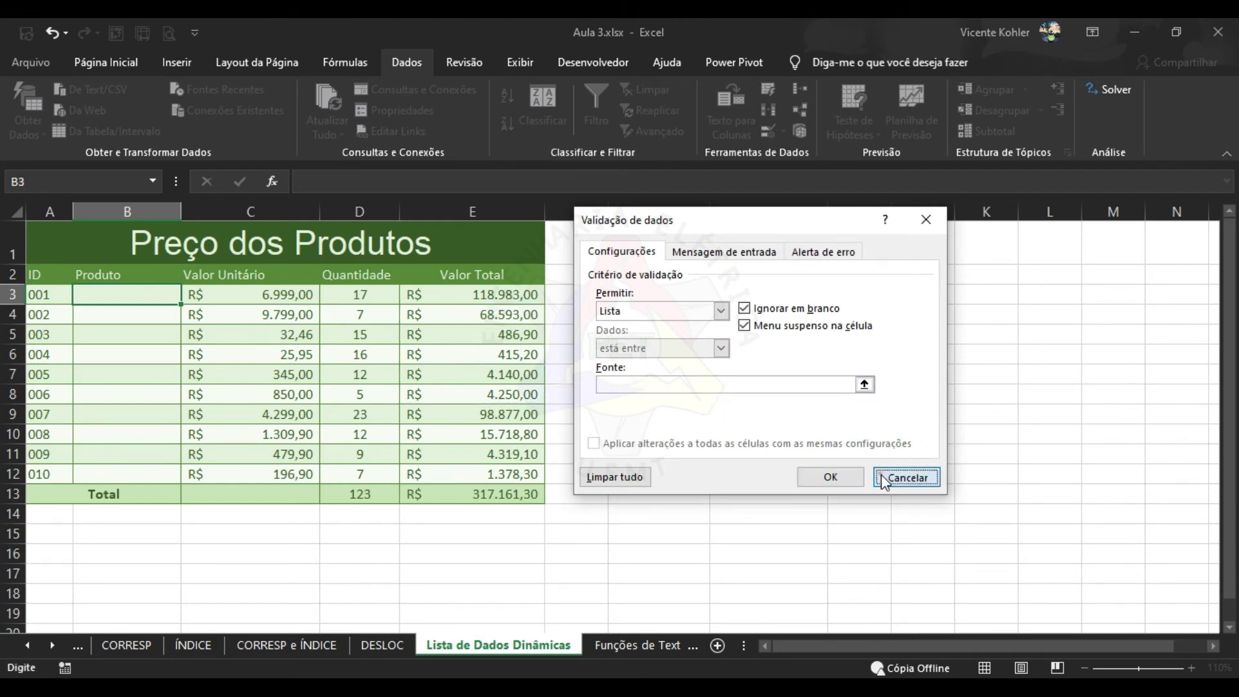
# Start a DESLOC formula in G7 with reference Dados!D2, a row offset of 1 and the column offset left empty
pyautogui.click(703, 376)
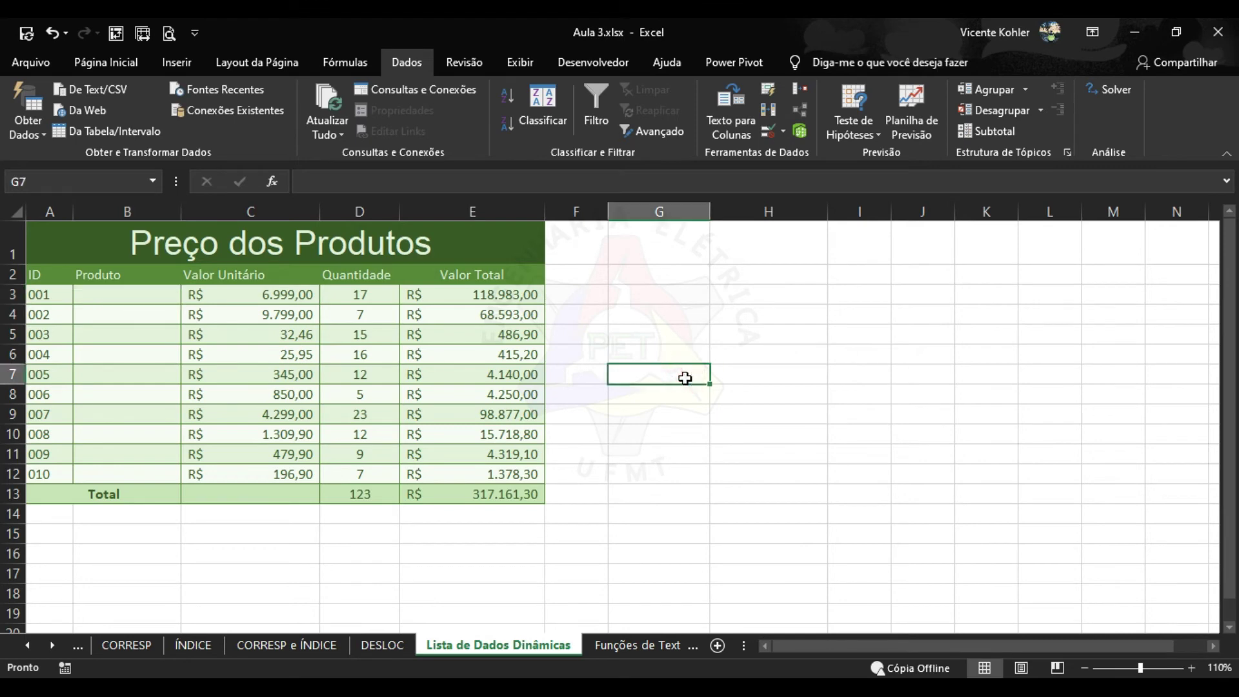
pyautogui.write('=desloc')
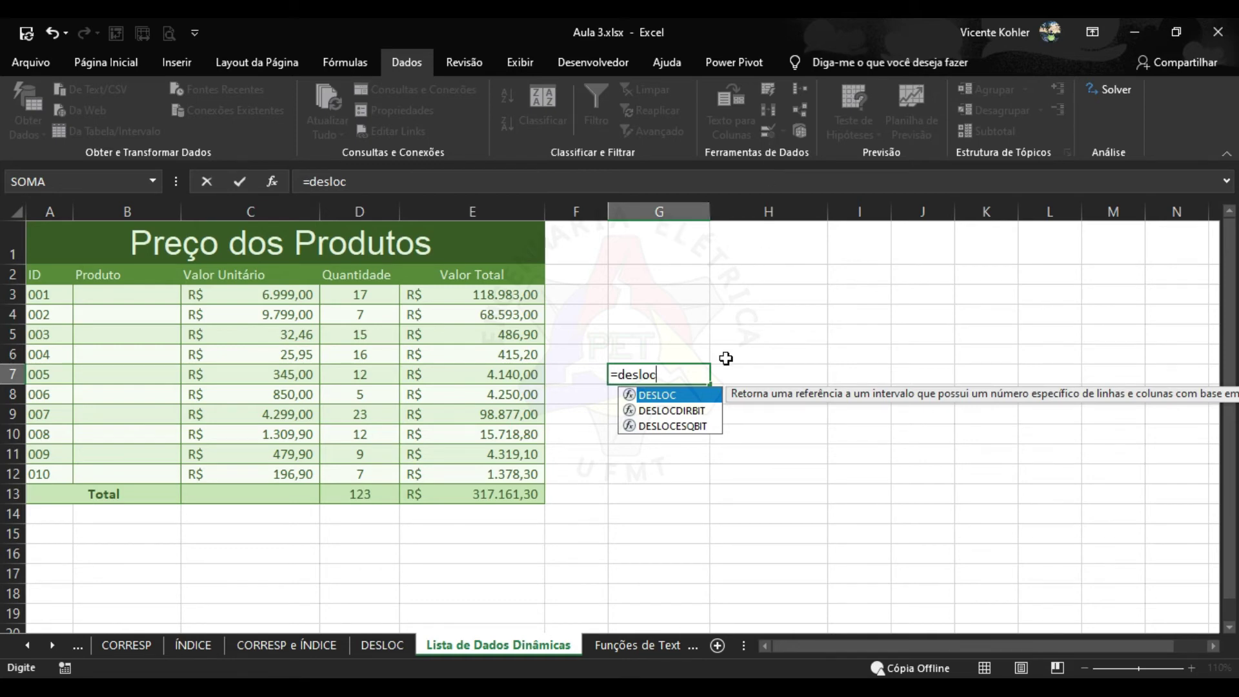
pyautogui.press('Tab')
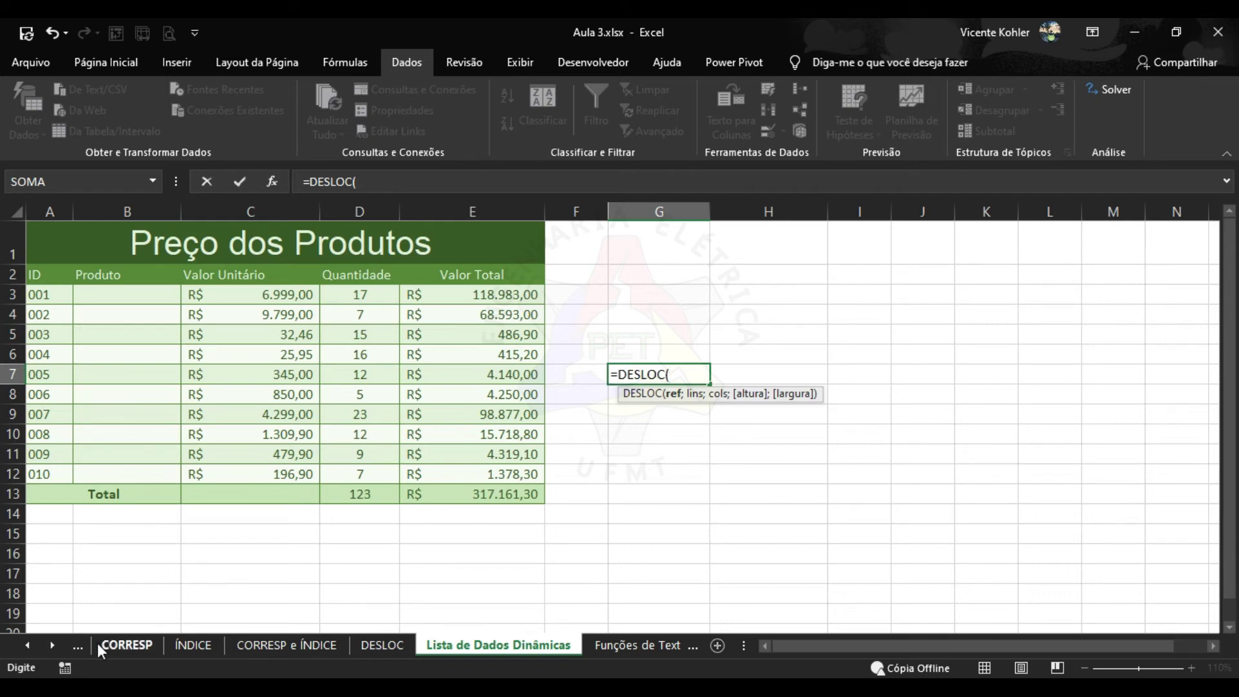
pyautogui.click(28, 645)
pyautogui.click(27, 645)
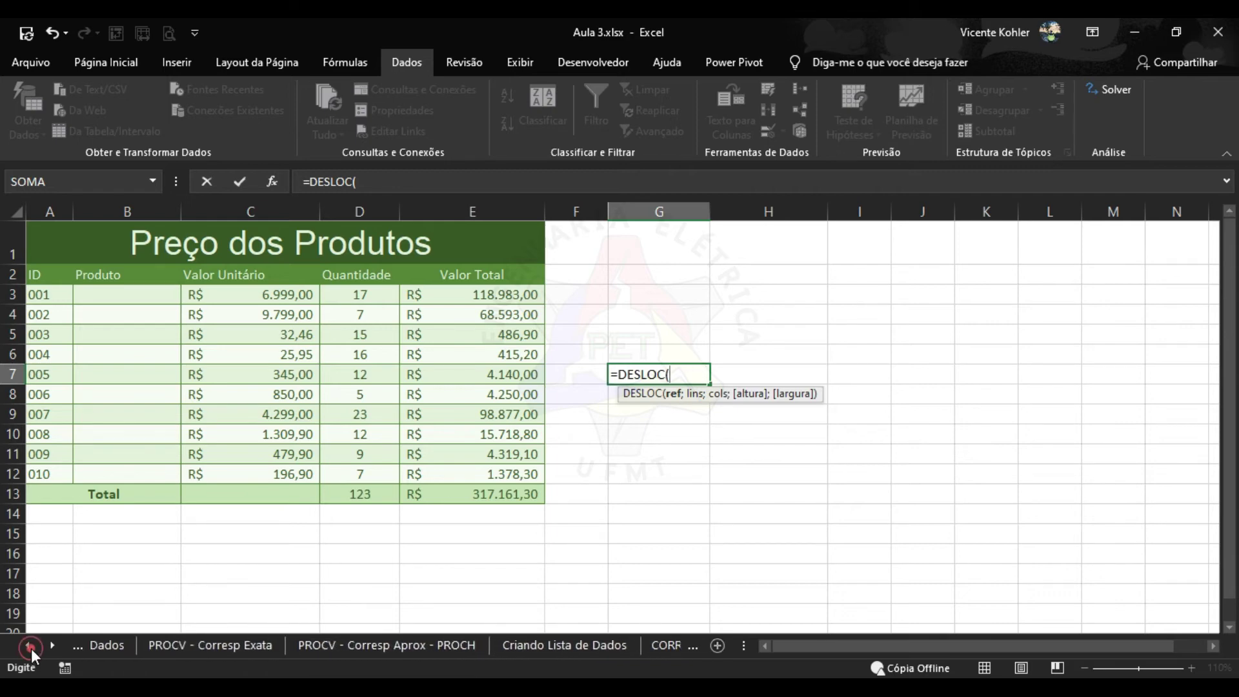
pyautogui.click(110, 644)
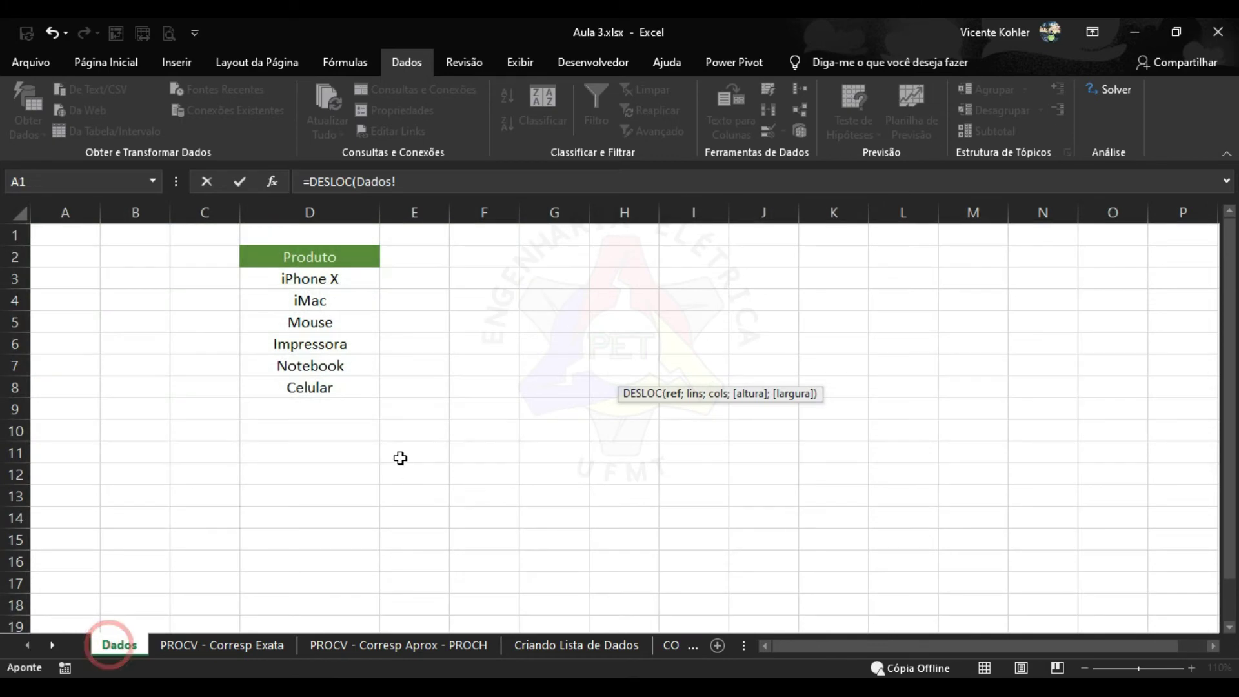
pyautogui.click(342, 264)
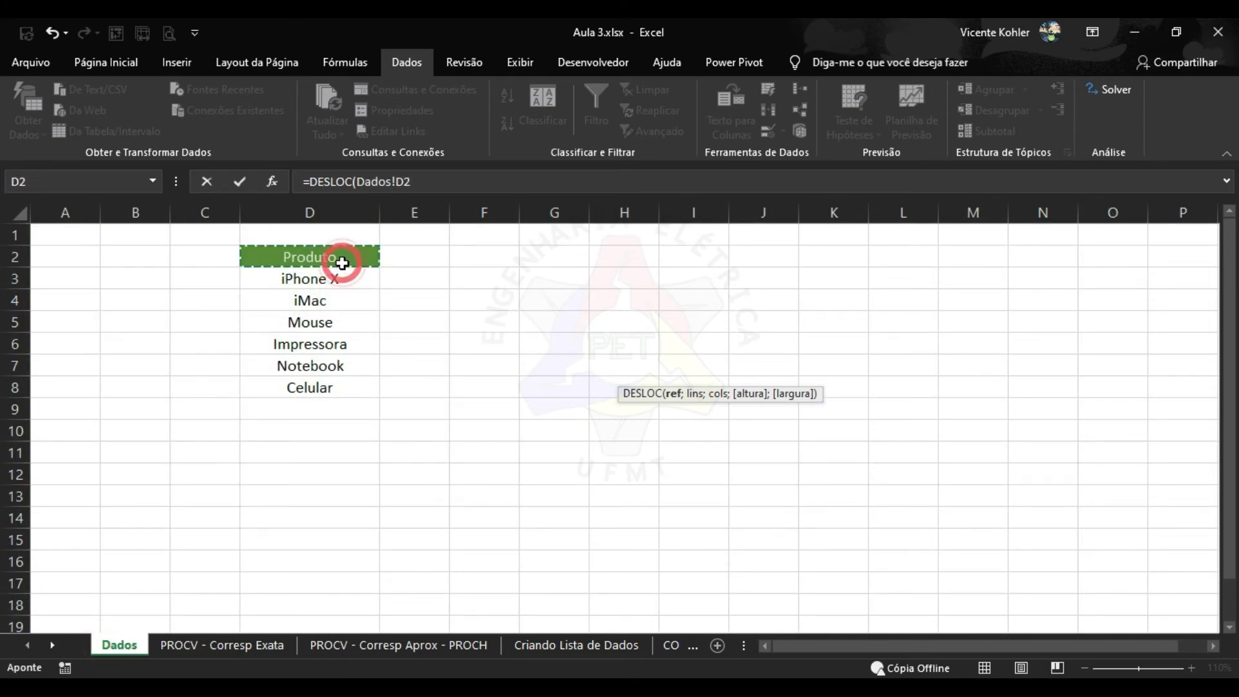
pyautogui.click(476, 185)
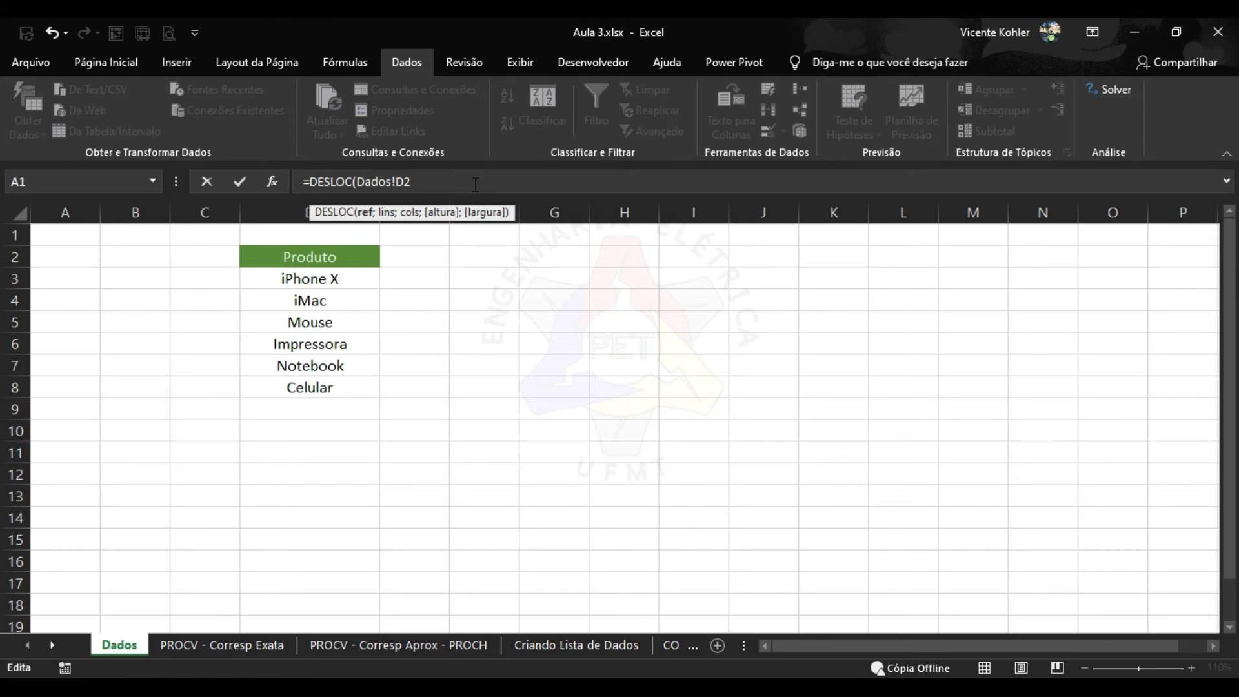
pyautogui.write(';1')
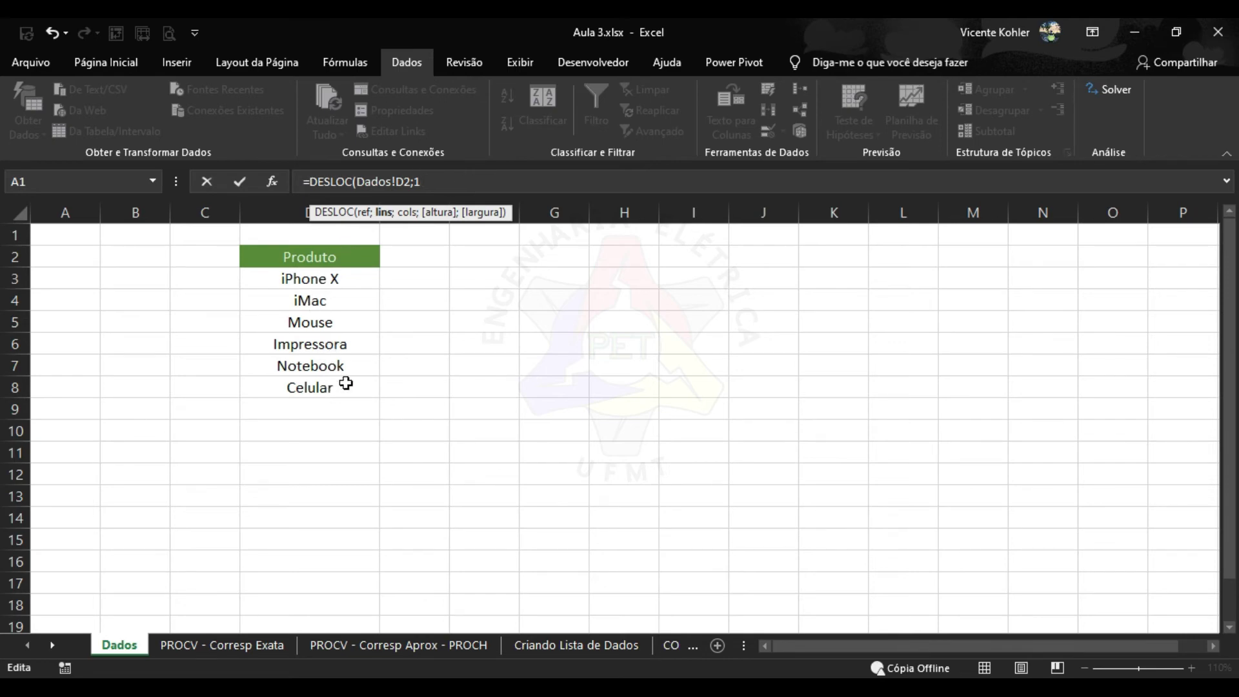
pyautogui.write(';;')
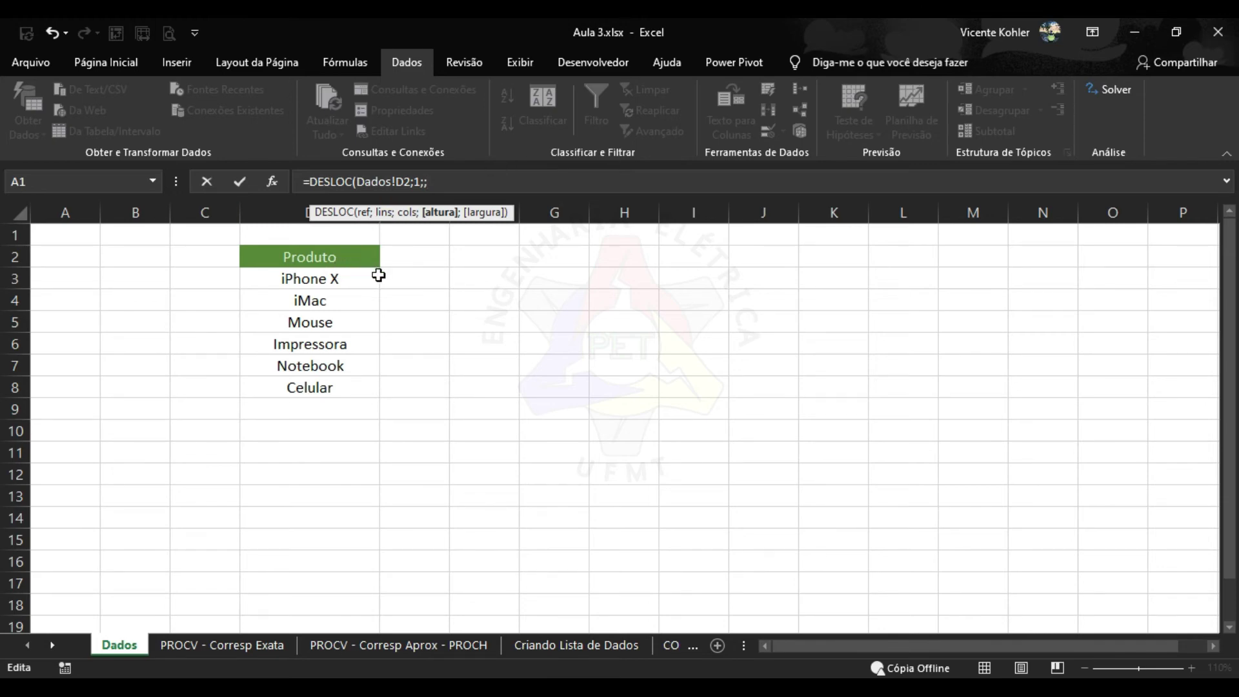
# Complete the DESLOC formula in G7 with the height CONT.VALORES(Dados!D:D)-1
pyautogui.write('cont')
pyautogui.press('Down')
pyautogui.press('Down')
pyautogui.press('Down')
pyautogui.press('Tab')
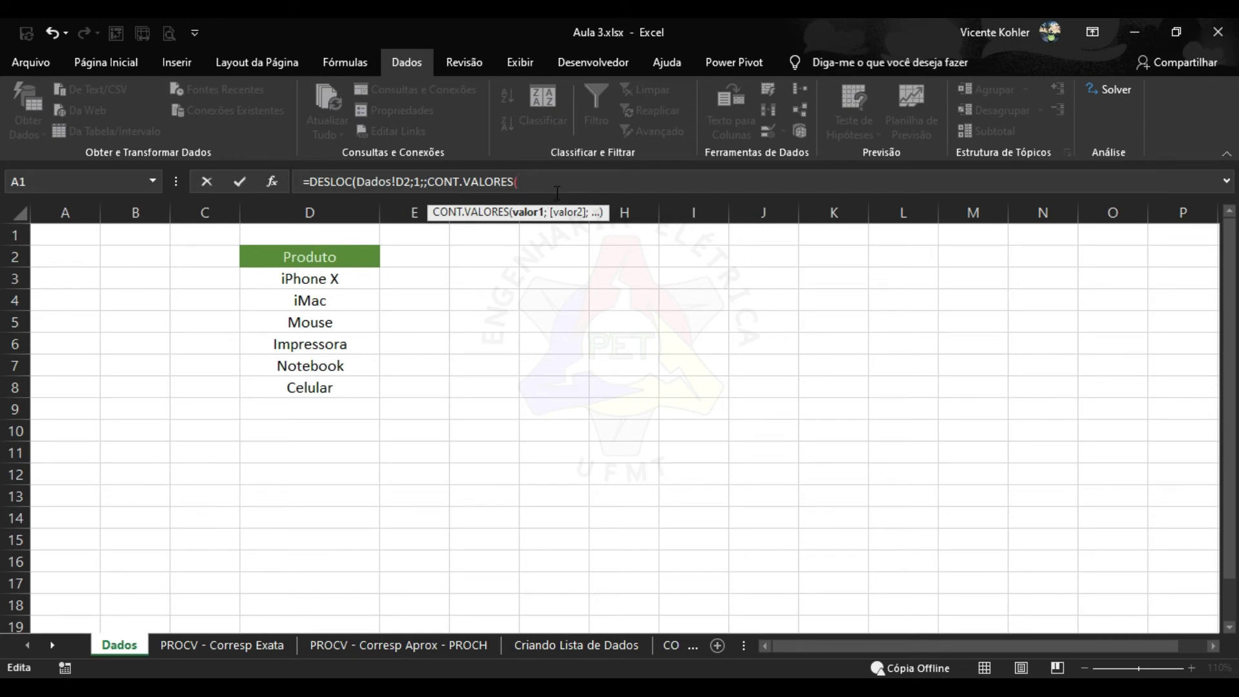
pyautogui.write('A')
pyautogui.press('BackSpace')
pyautogui.write('Dados')
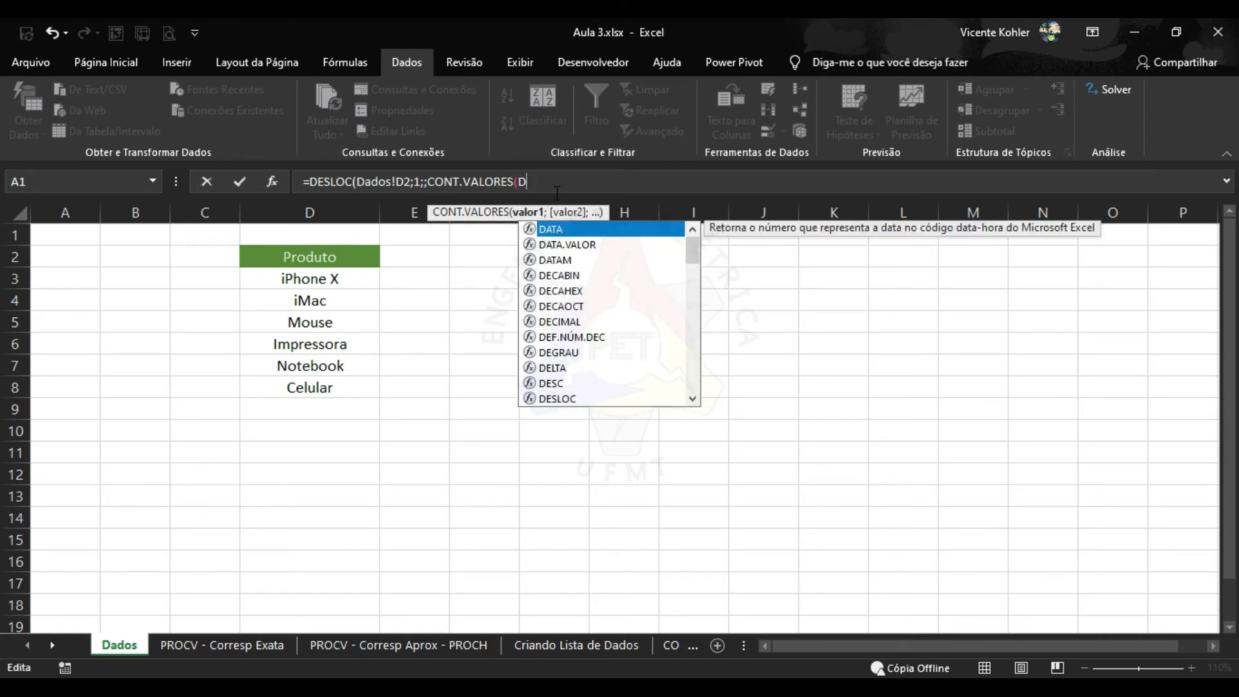
pyautogui.write('!')
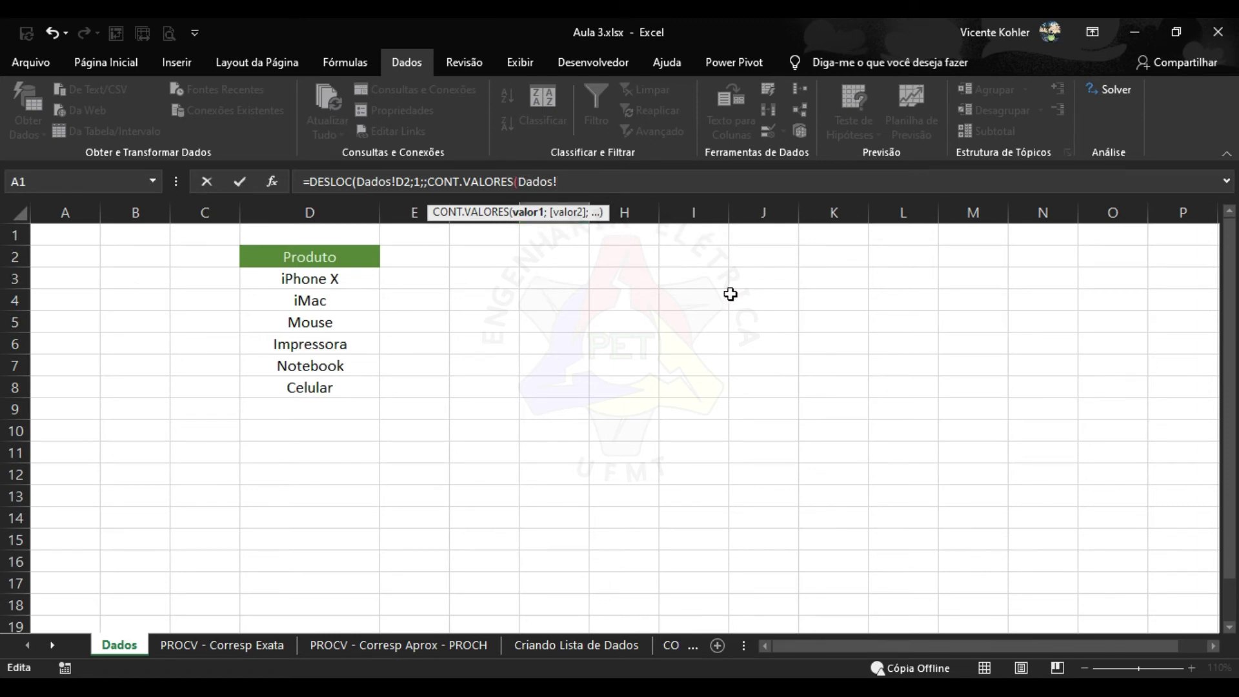
pyautogui.write('D:D')
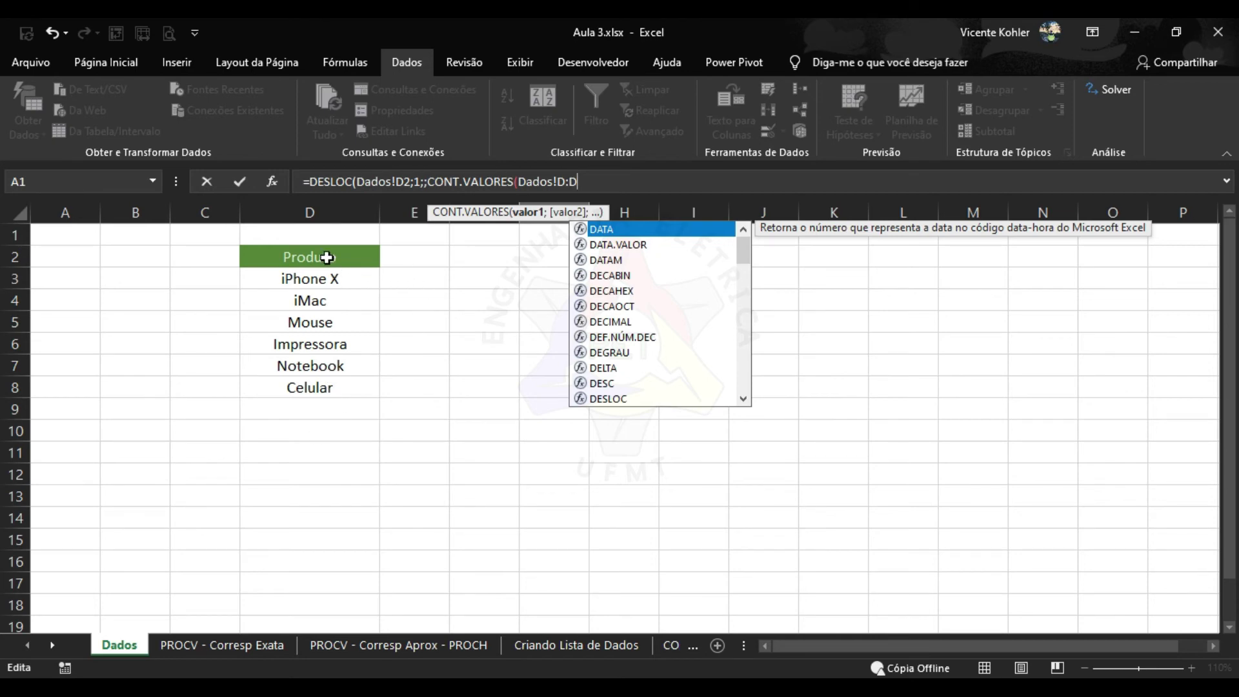
pyautogui.write(')-1')
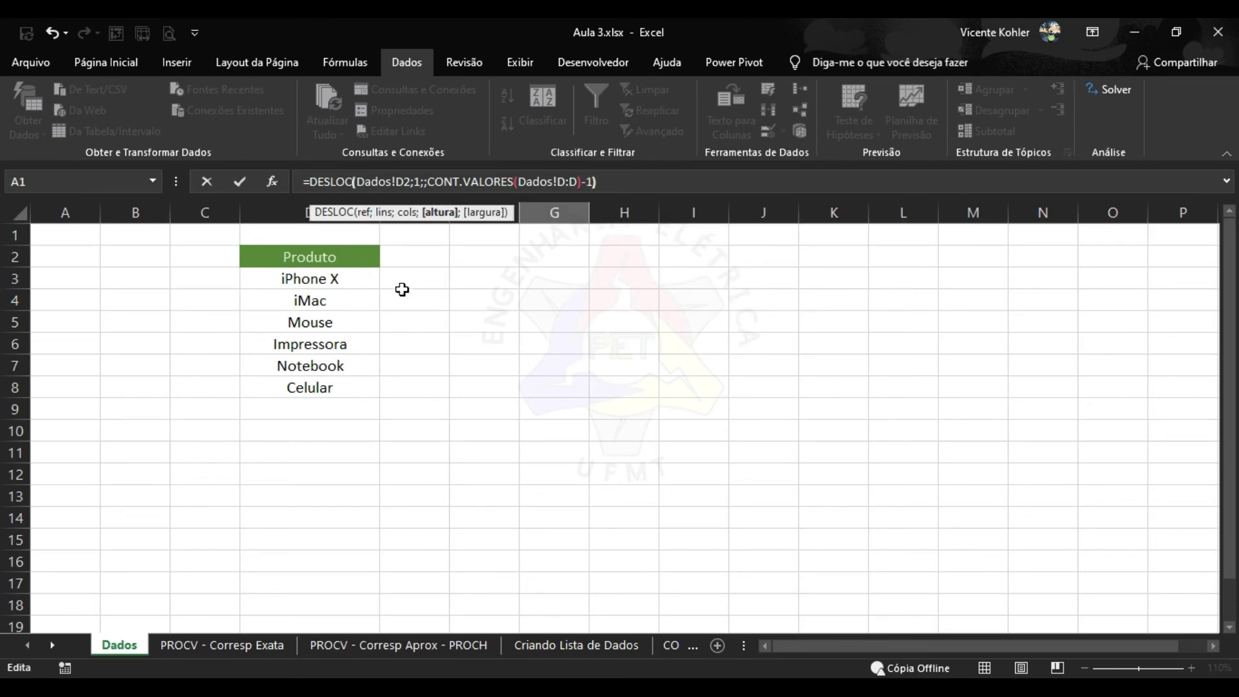
pyautogui.press('Return')
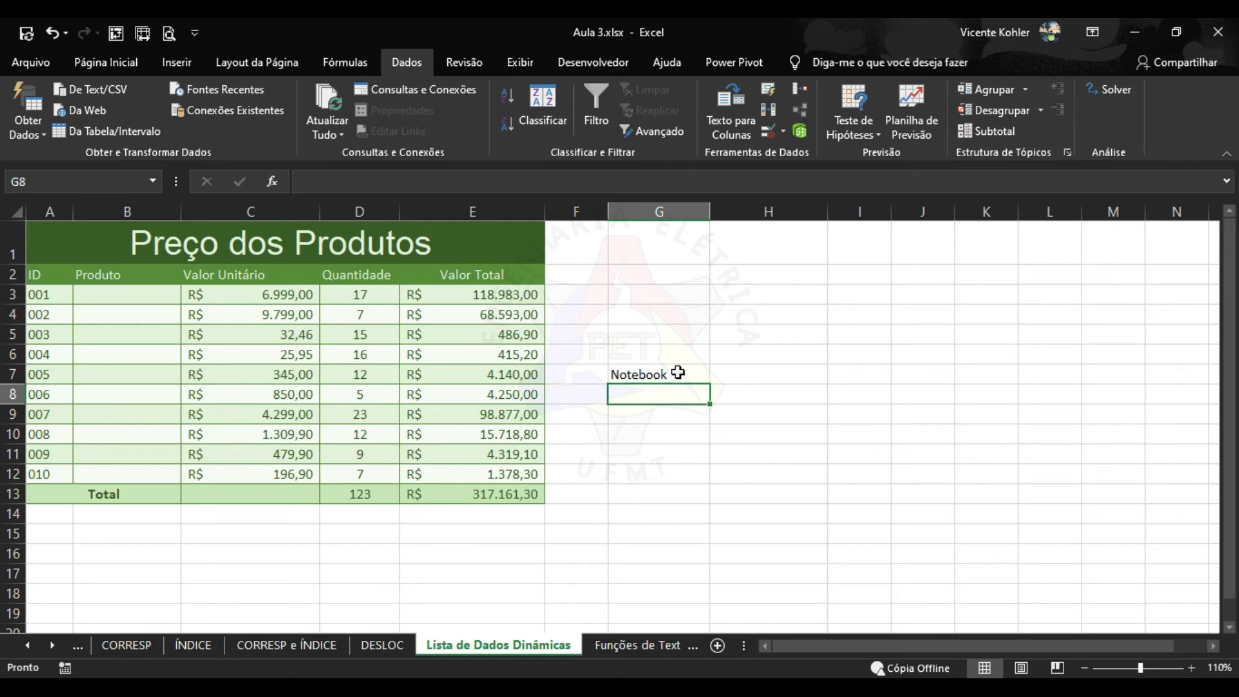
# Make the D2 reference in the G7 formula absolute as Dados!$D$2
pyautogui.doubleClick(678, 373)
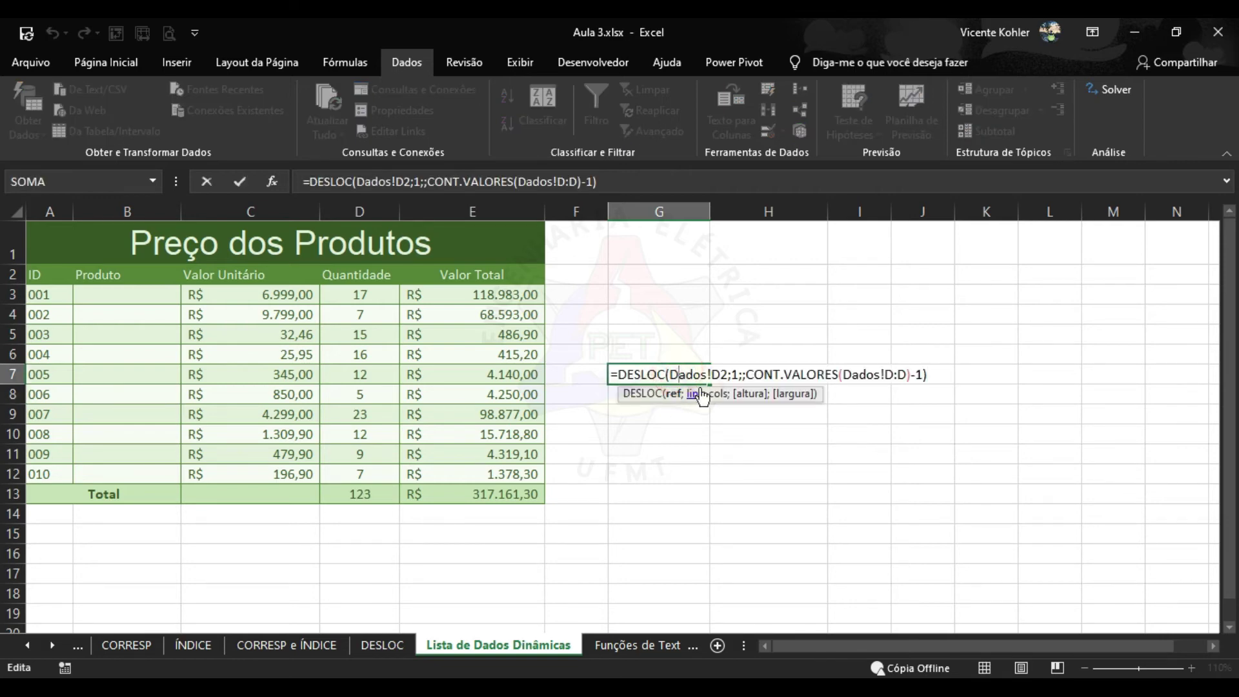
pyautogui.click(720, 374)
pyautogui.press('F4')
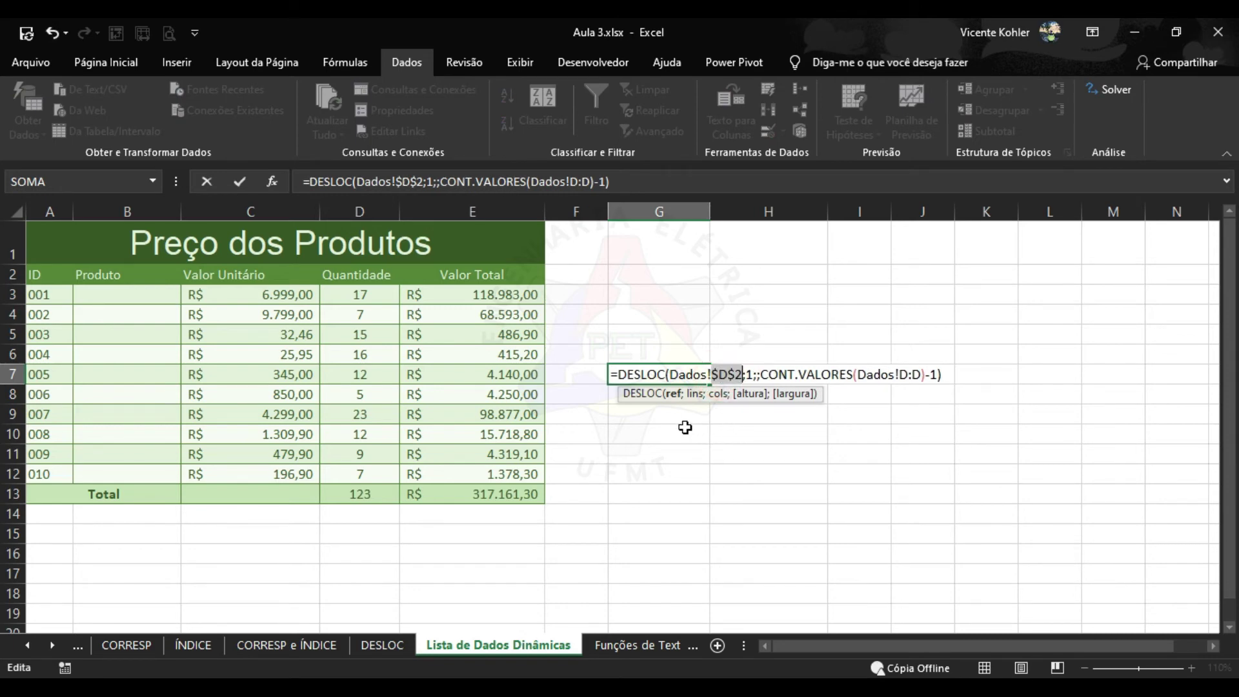
pyautogui.press('Return')
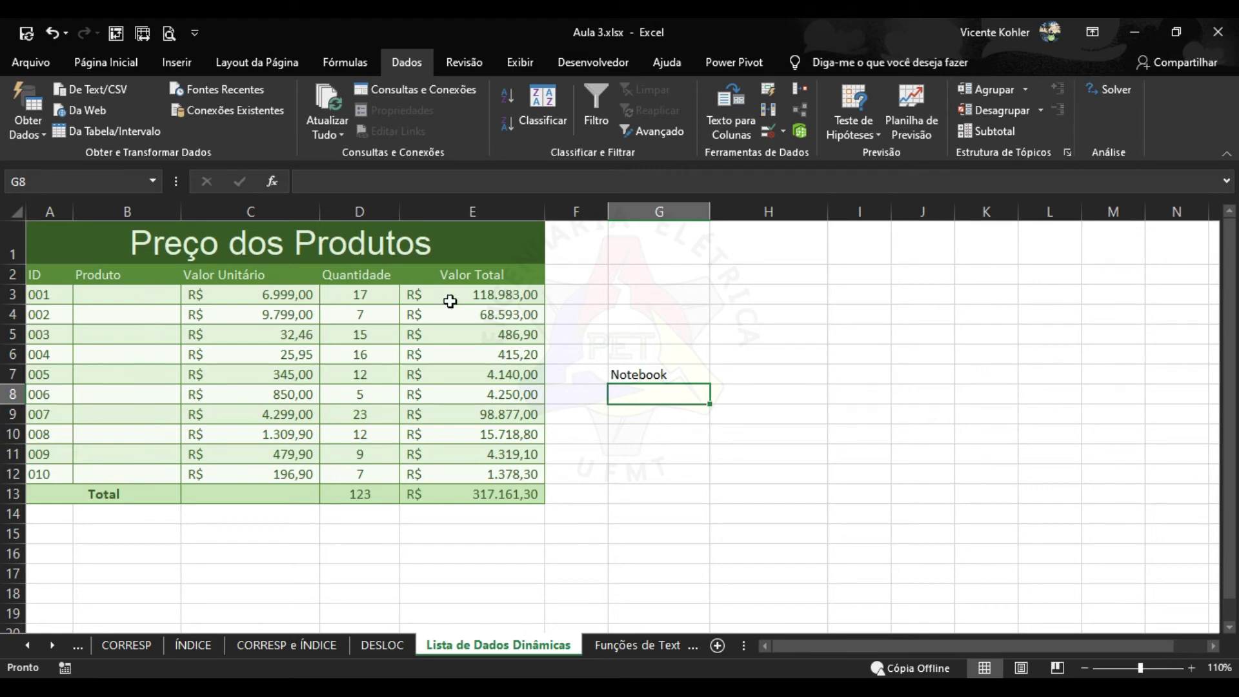
# Copy the full text of the DESLOC formula from G7, leaving the cell unchanged
pyautogui.moveTo(161, 293); pyautogui.dragTo(166, 470)
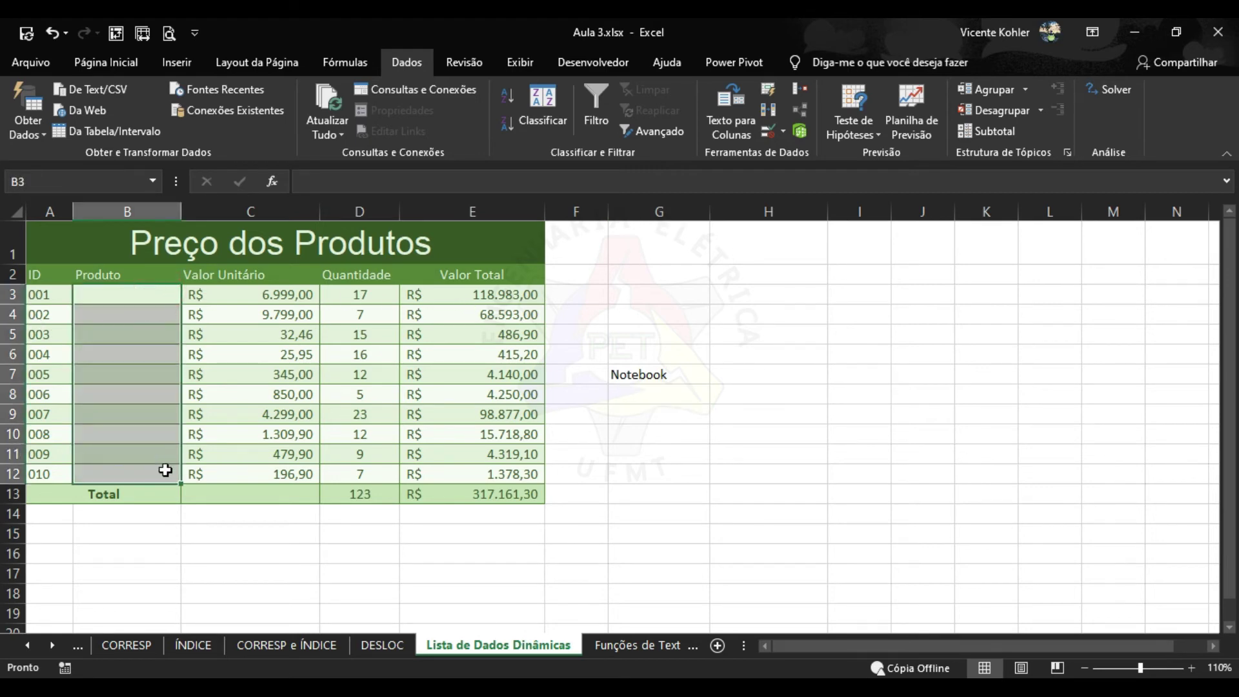
pyautogui.click(654, 413)
pyautogui.doubleClick(665, 376)
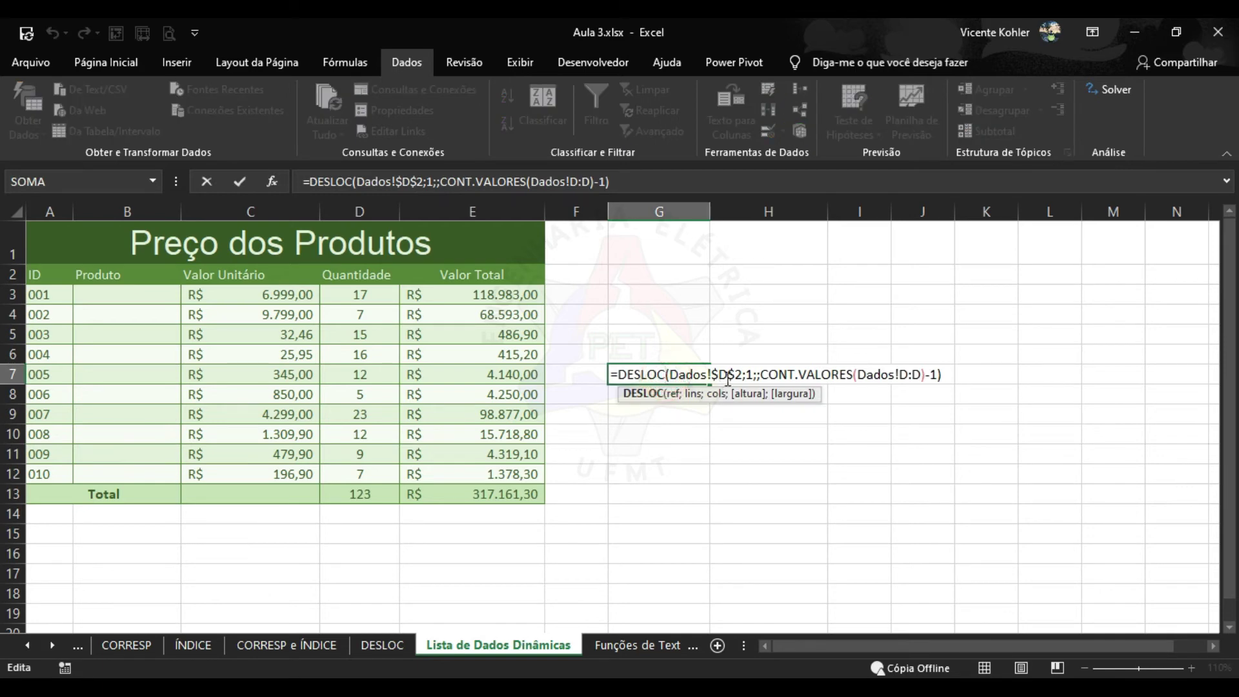
pyautogui.press('Escape')
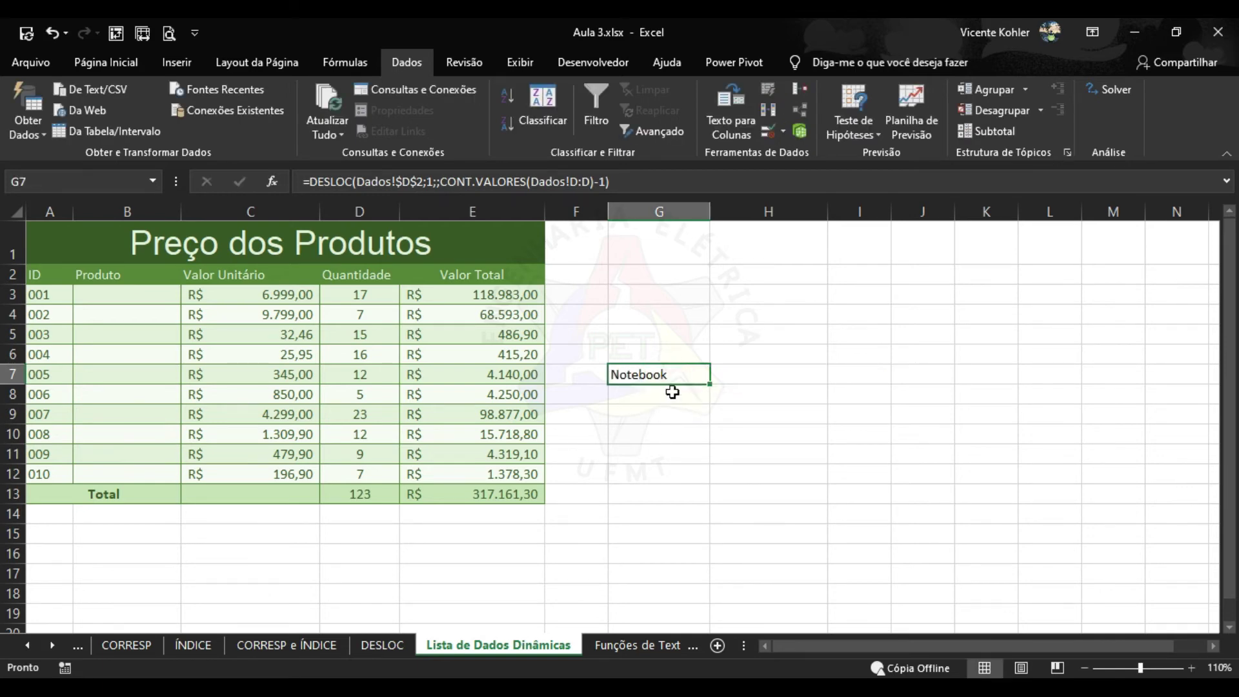
pyautogui.press('F2')
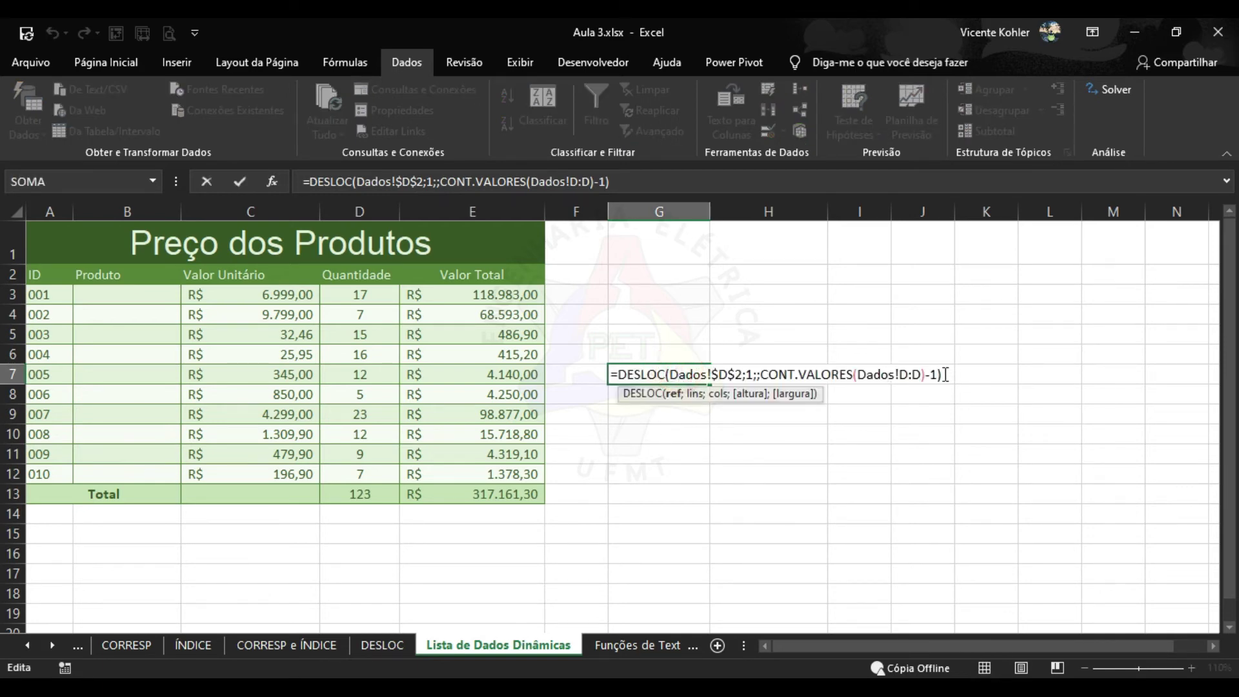
pyautogui.moveTo(942, 375); pyautogui.dragTo(600, 383)
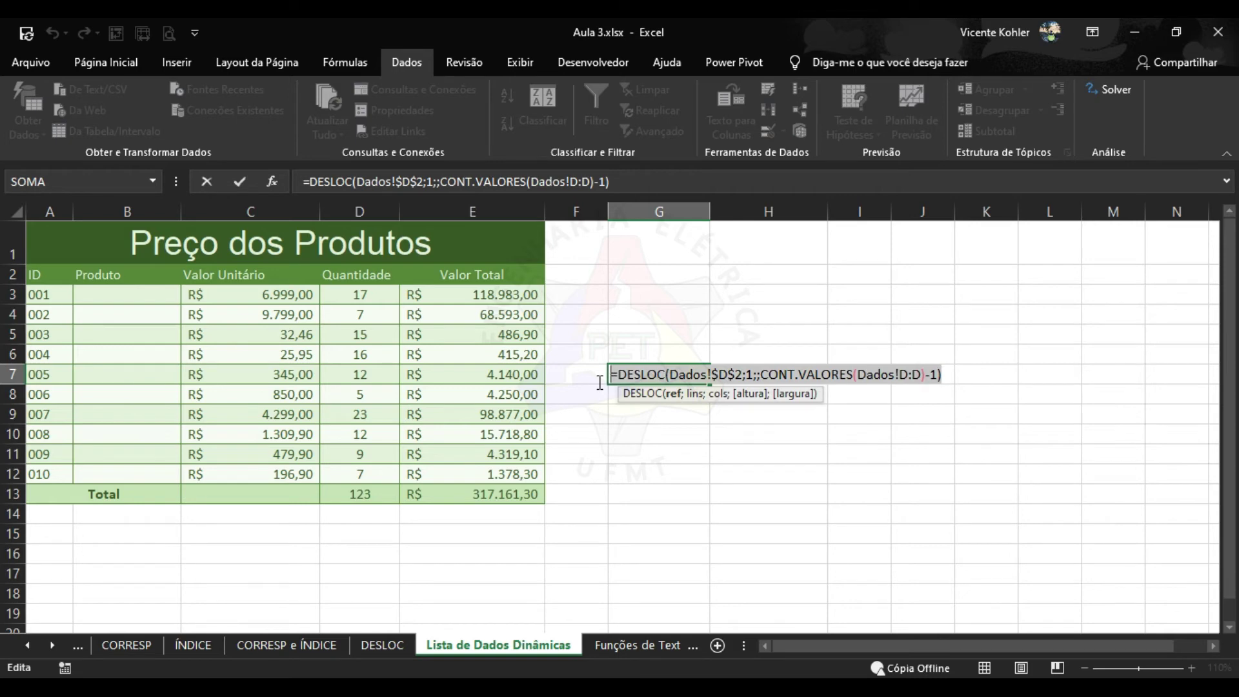
pyautogui.write('=')
pyautogui.click(645, 431)
pyautogui.press('Escape')
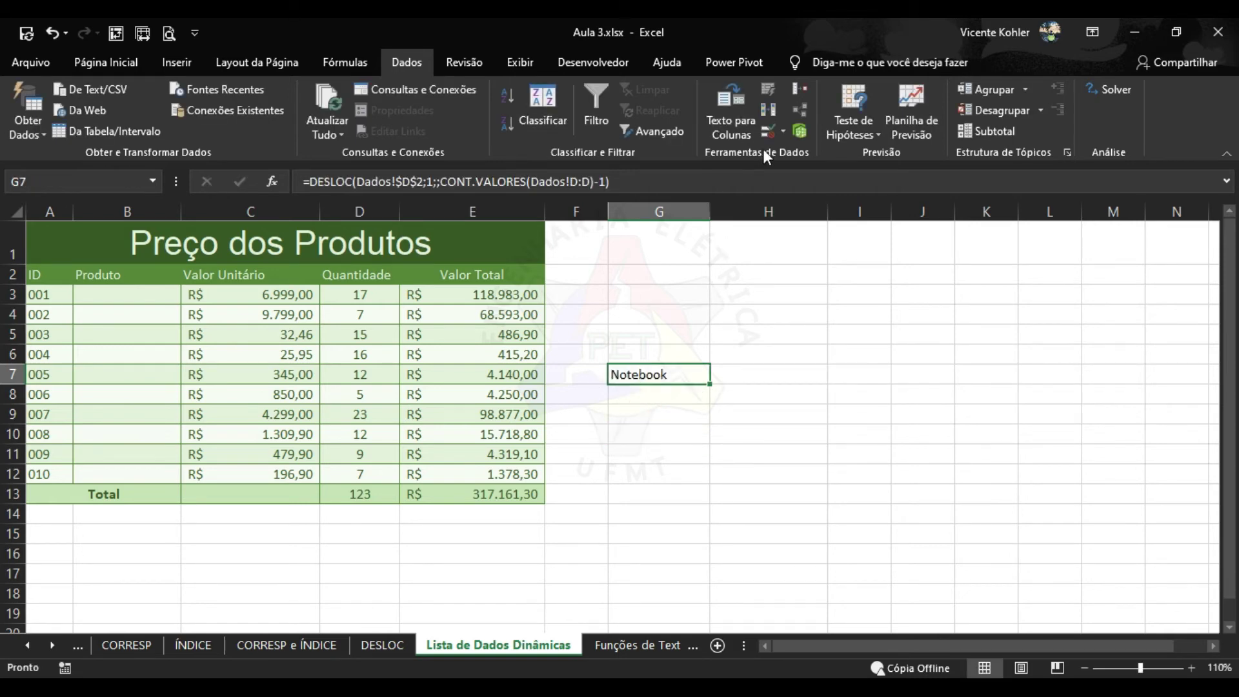
pyautogui.click(783, 131)
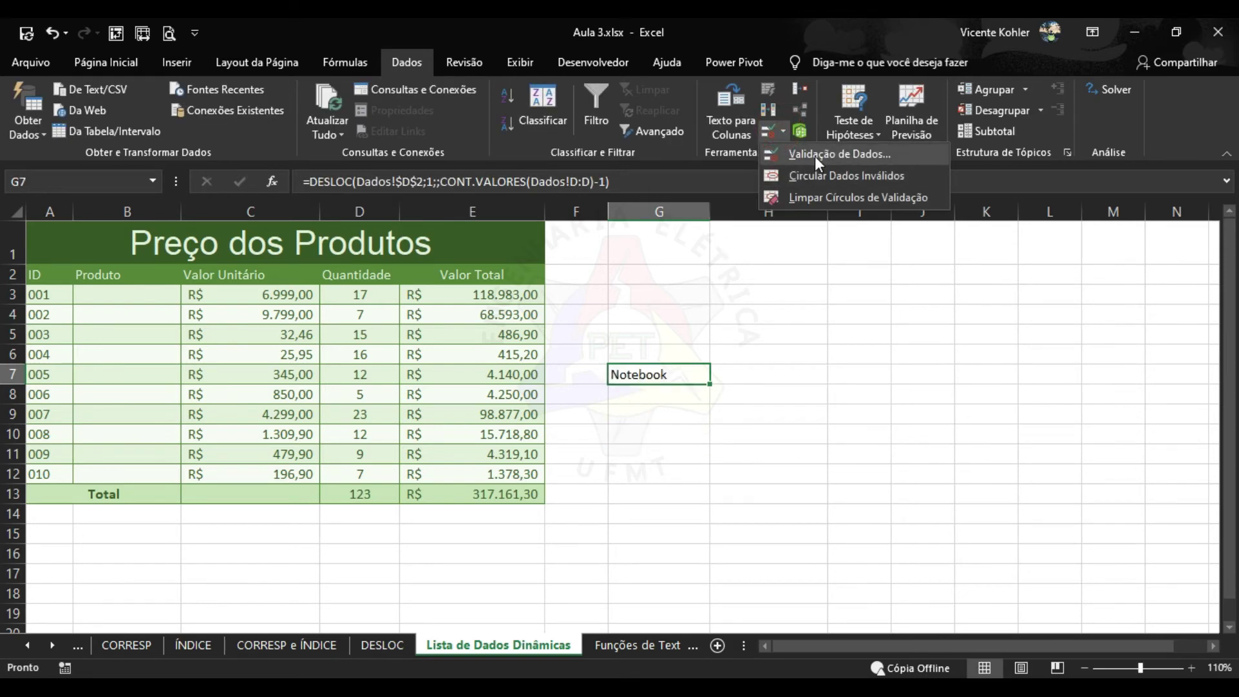
pyautogui.click(815, 156)
pyautogui.click(926, 220)
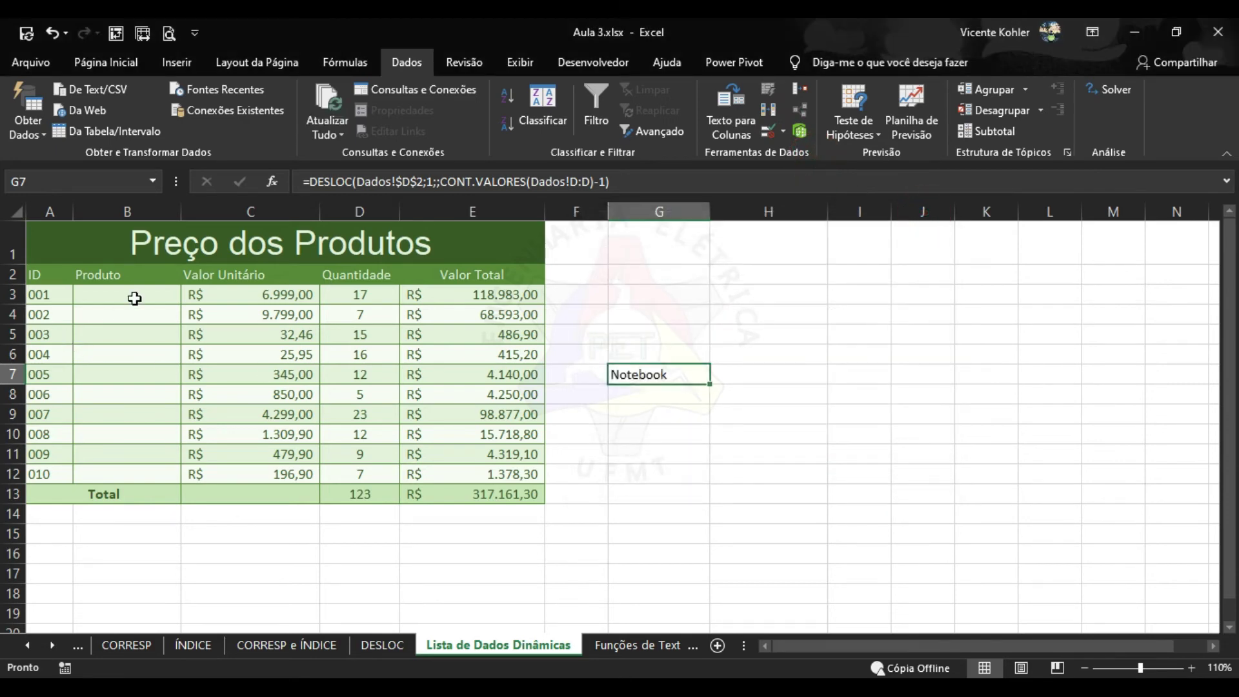
# Apply Lista validation to Produto cells B3:B12, with the copied formula =DESLOC(Dados!$D$2;1;;CONT.VALORES(Dados!D:D)-1) as the Fonte
pyautogui.moveTo(132, 294); pyautogui.dragTo(162, 467)
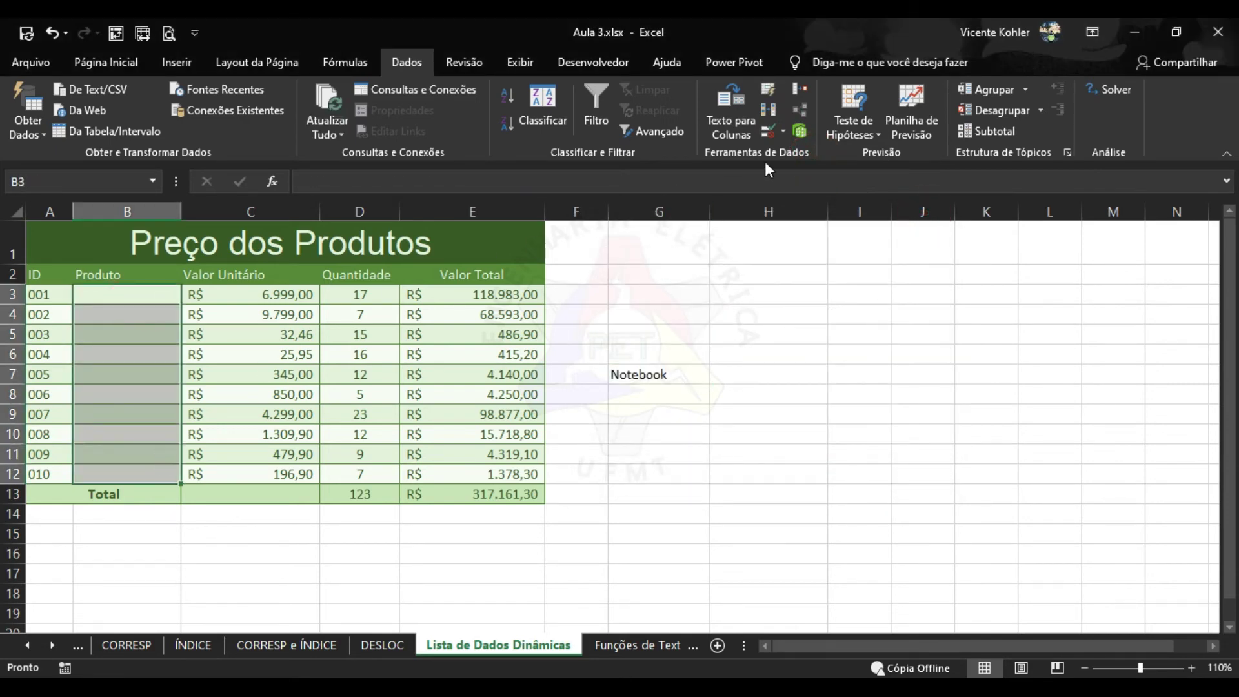
pyautogui.click(783, 133)
pyautogui.click(797, 156)
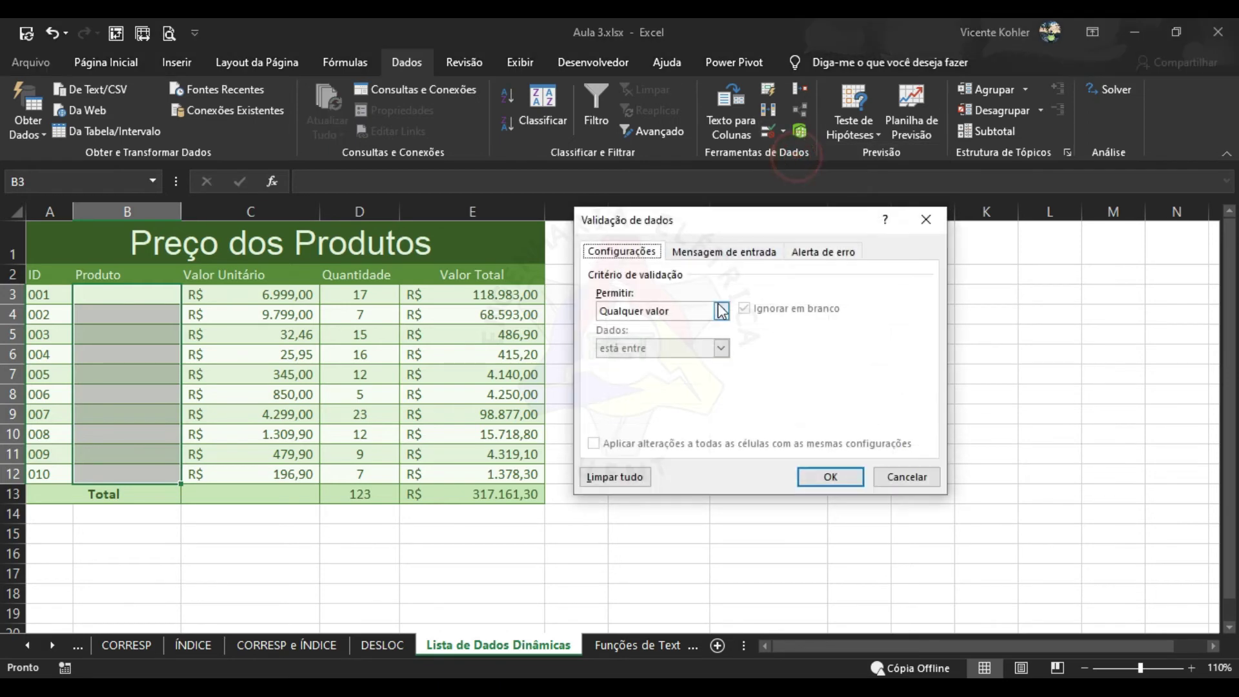
pyautogui.click(721, 312)
pyautogui.click(681, 357)
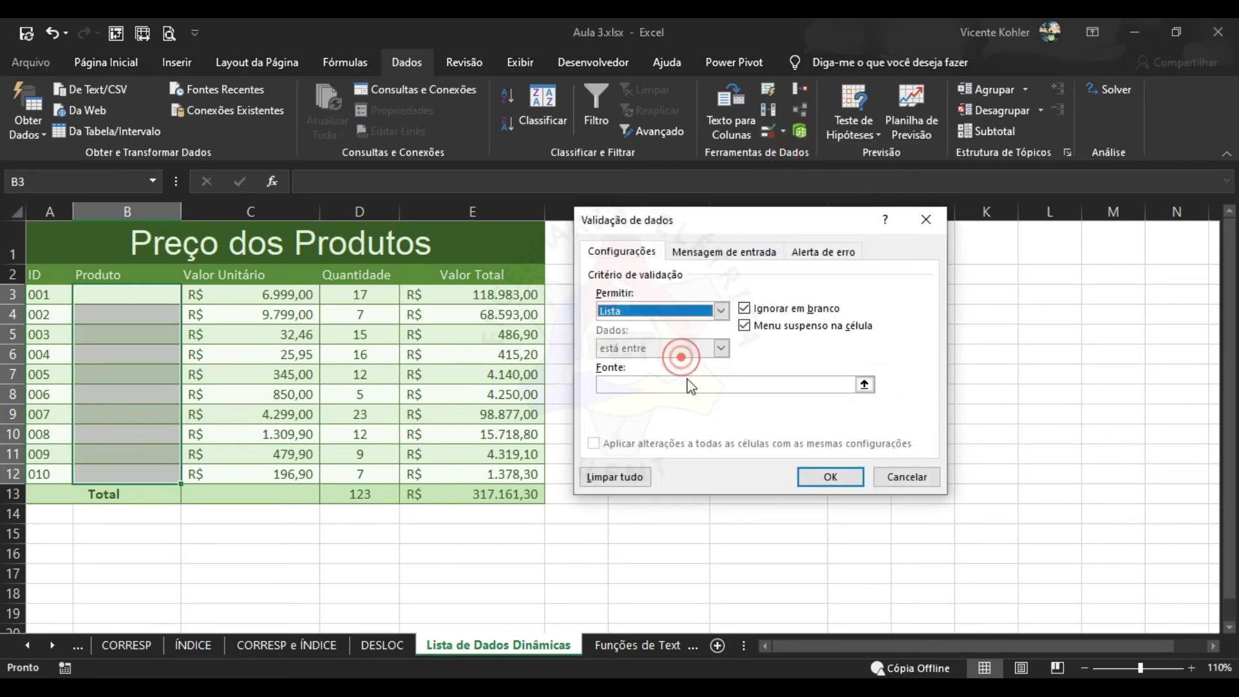
pyautogui.click(699, 385)
pyautogui.hotkey('ctrl', 'v')
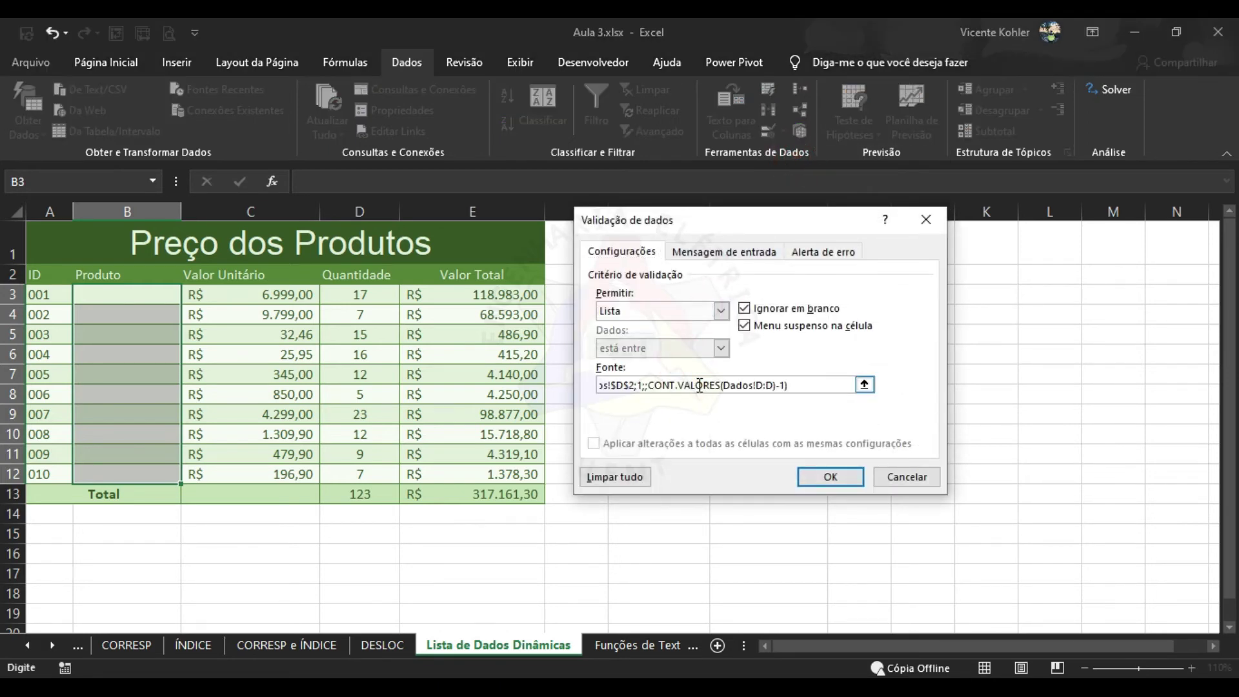
pyautogui.click(830, 476)
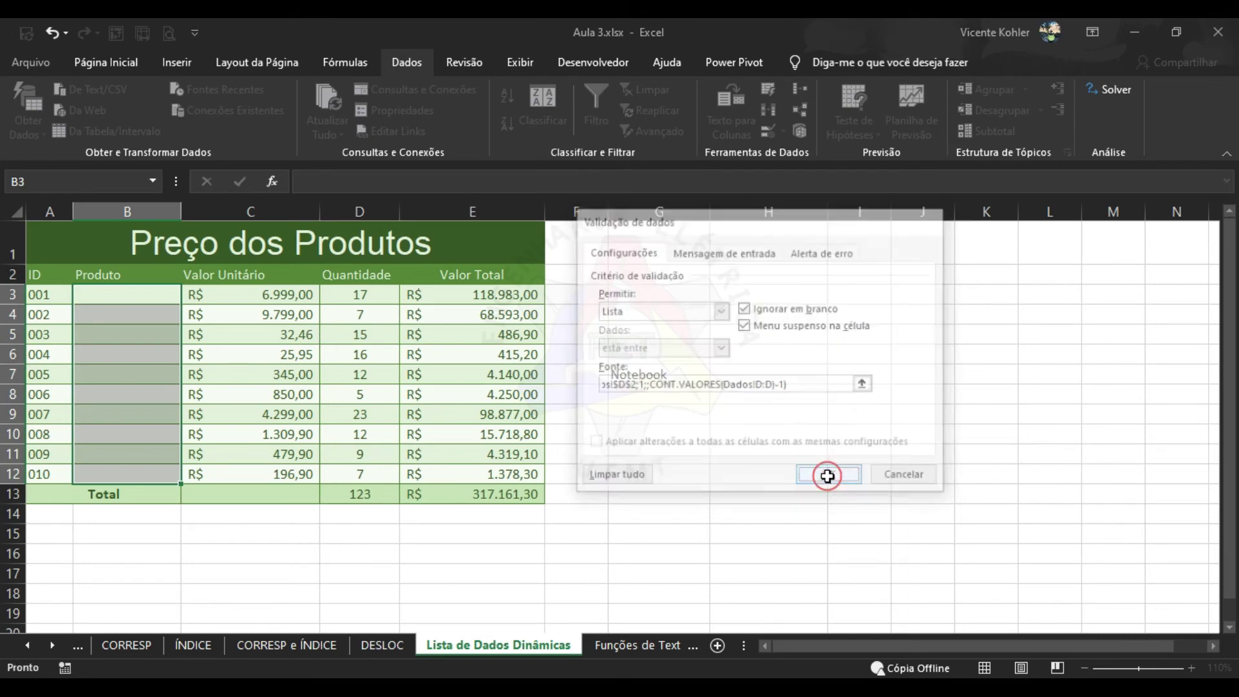
pyautogui.click(153, 333)
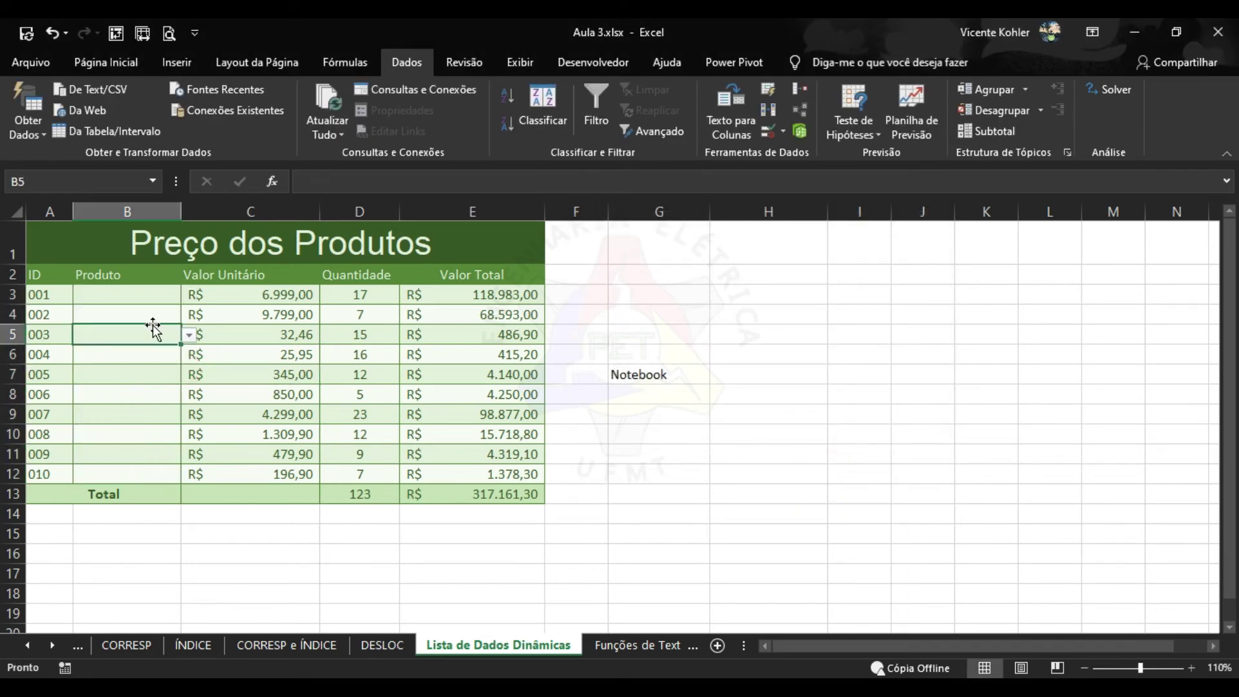
# Check the product options offered by the drop-down list in B3
pyautogui.click(174, 295)
pyautogui.click(189, 296)
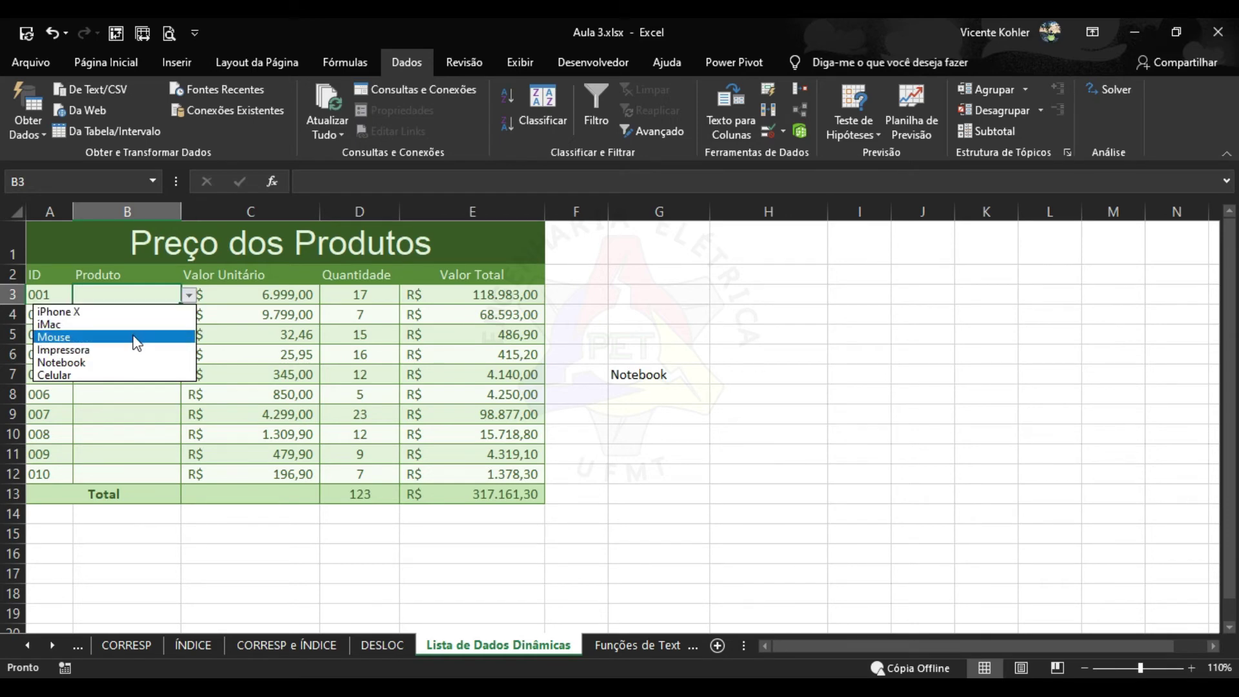
pyautogui.click(162, 423)
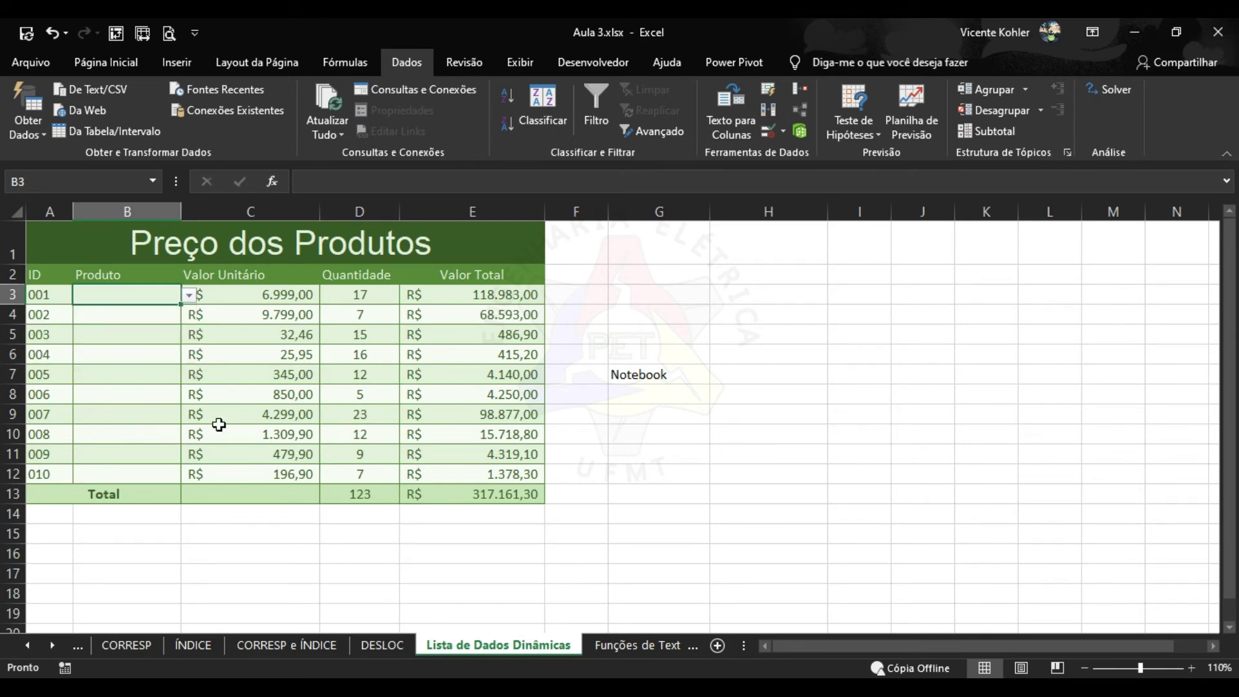
# Add Calculadora to the product list in D9 of the Dados sheet
pyautogui.click(31, 647)
pyautogui.click(31, 647)
pyautogui.click(123, 646)
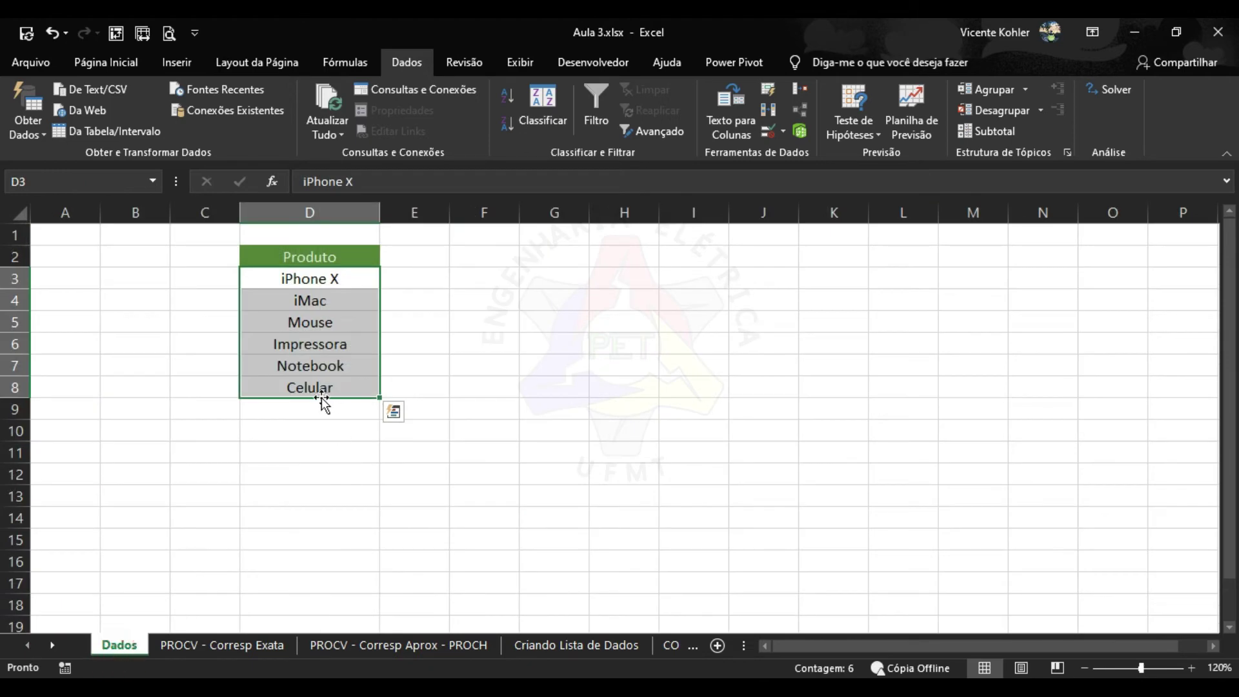
pyautogui.click(313, 410)
pyautogui.press('capslock')
pyautogui.write('C')
pyautogui.press('capslock')
pyautogui.write('al')
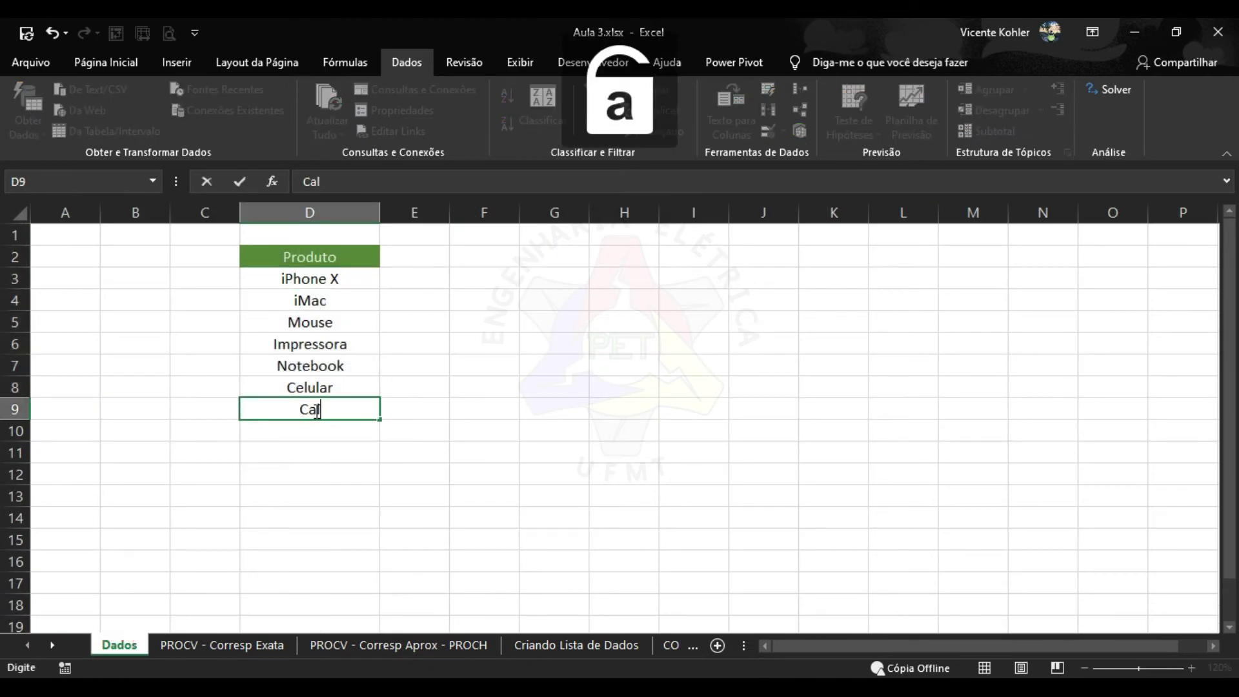
pyautogui.write('culadore')
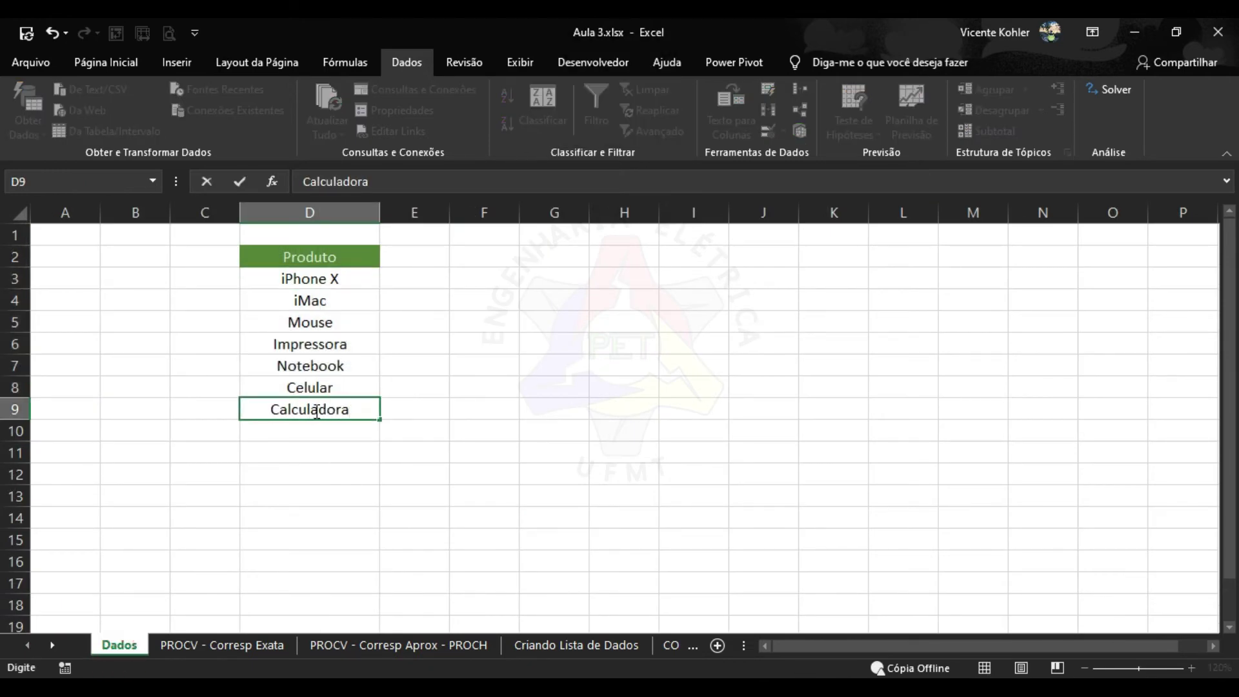
pyautogui.press('Return')
# Check the Produto drop-down lists in B4 and B9 of the Lista de Dados Dinâmicas sheet for the added product
pyautogui.click(52, 646)
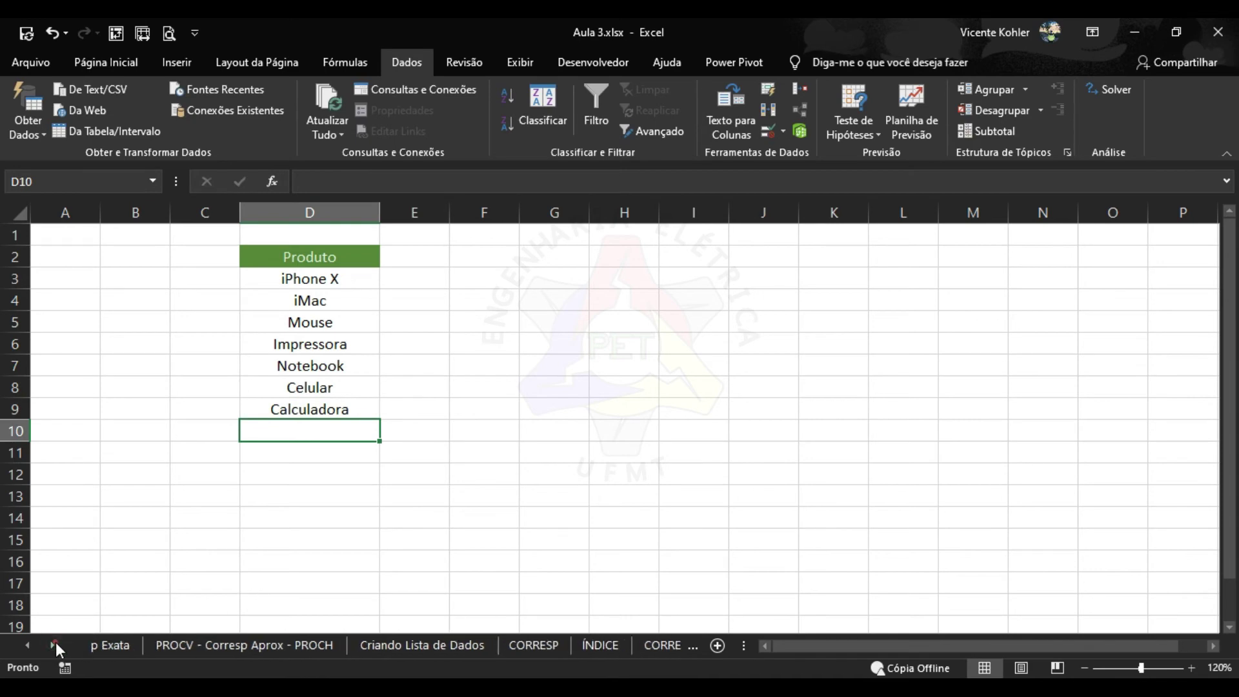
pyautogui.click(52, 645)
pyautogui.click(52, 645)
pyautogui.click(52, 646)
pyautogui.click(53, 646)
pyautogui.click(400, 645)
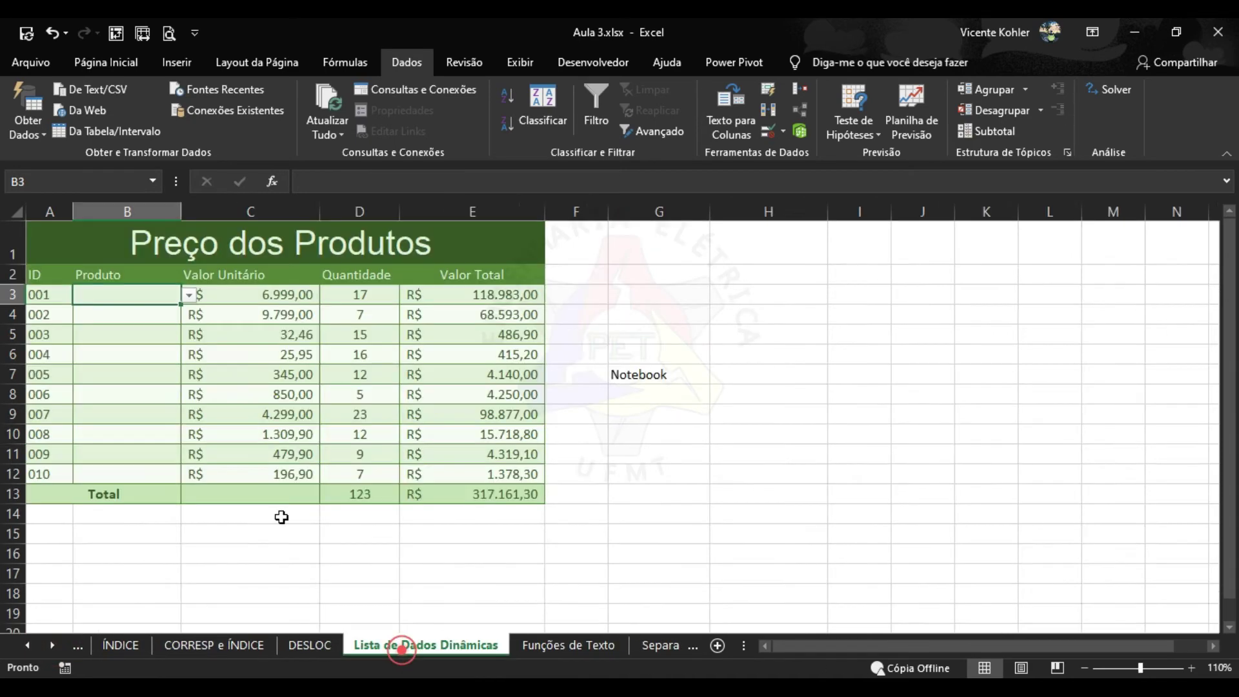
pyautogui.click(129, 312)
pyautogui.click(188, 314)
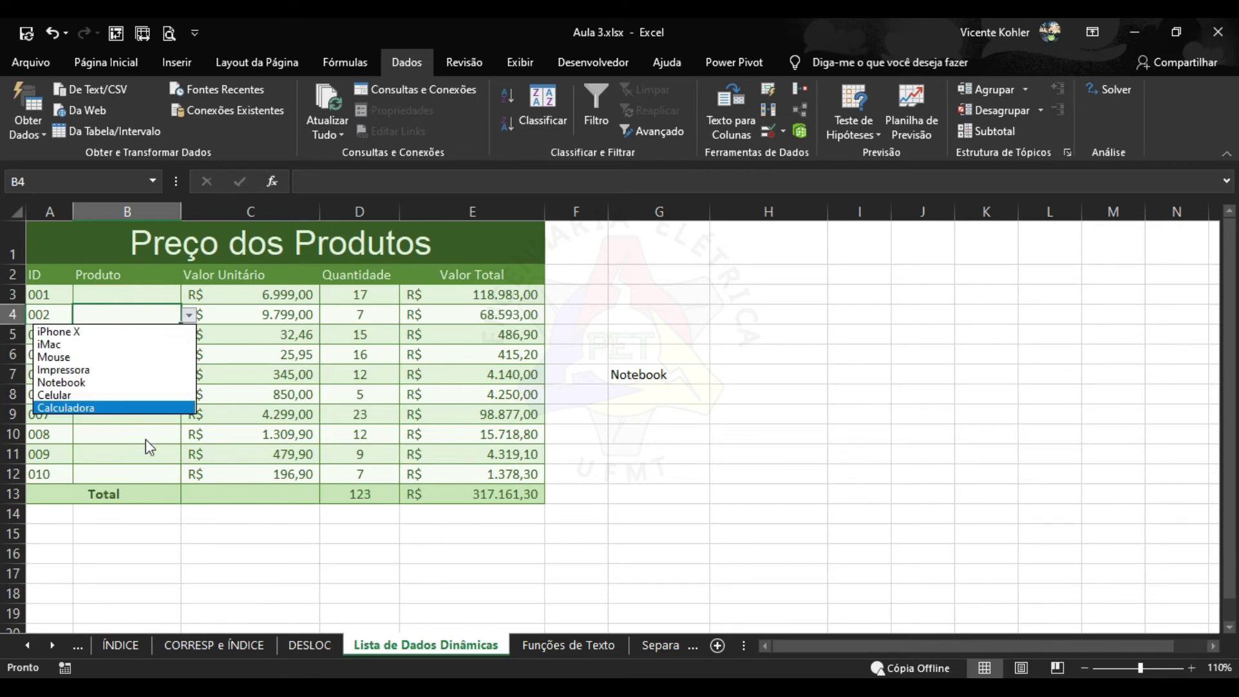
pyautogui.click(155, 417)
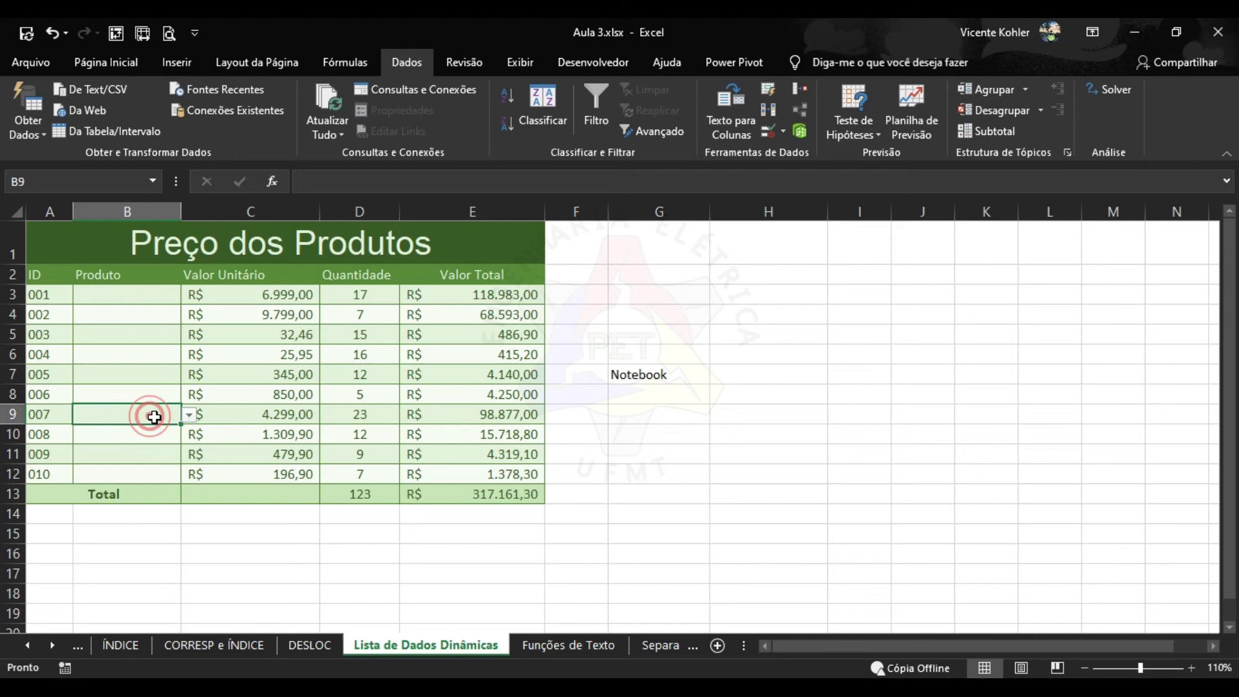
pyautogui.click(189, 415)
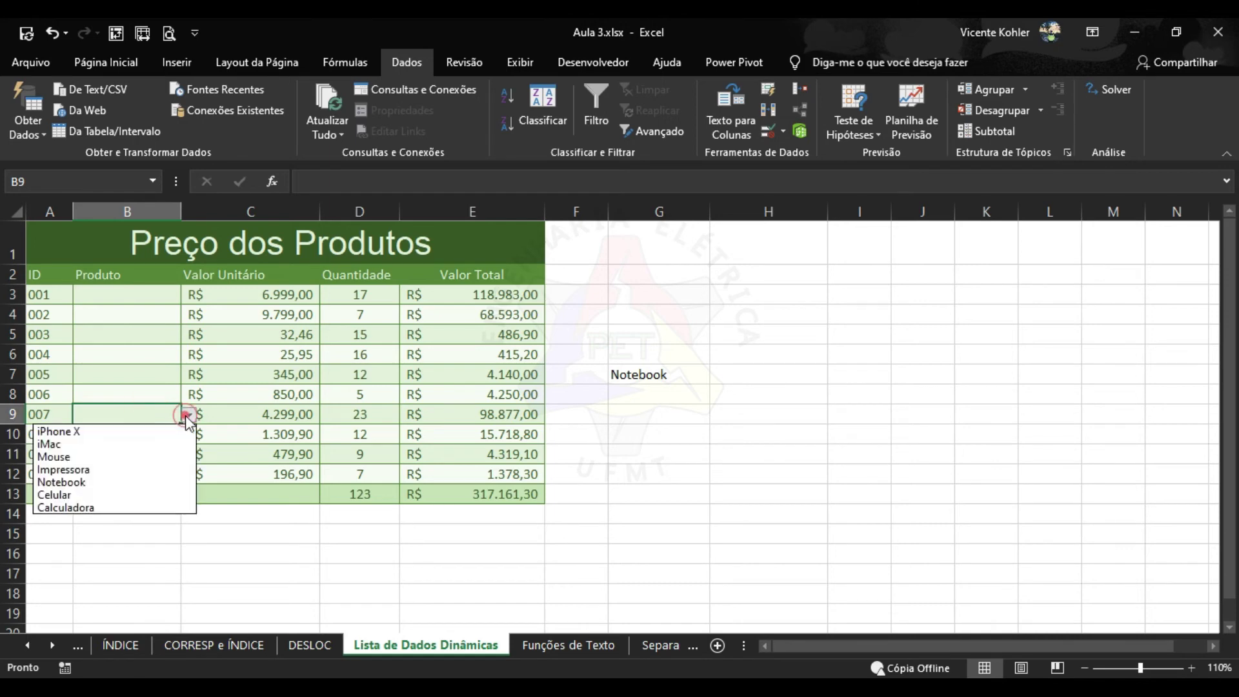
# Add the test entries asdas in D10 and asdasd in D11 of the Dados sheet's product list
pyautogui.click(30, 645)
pyautogui.click(31, 646)
pyautogui.click(30, 645)
pyautogui.click(33, 645)
pyautogui.click(33, 645)
pyautogui.click(29, 645)
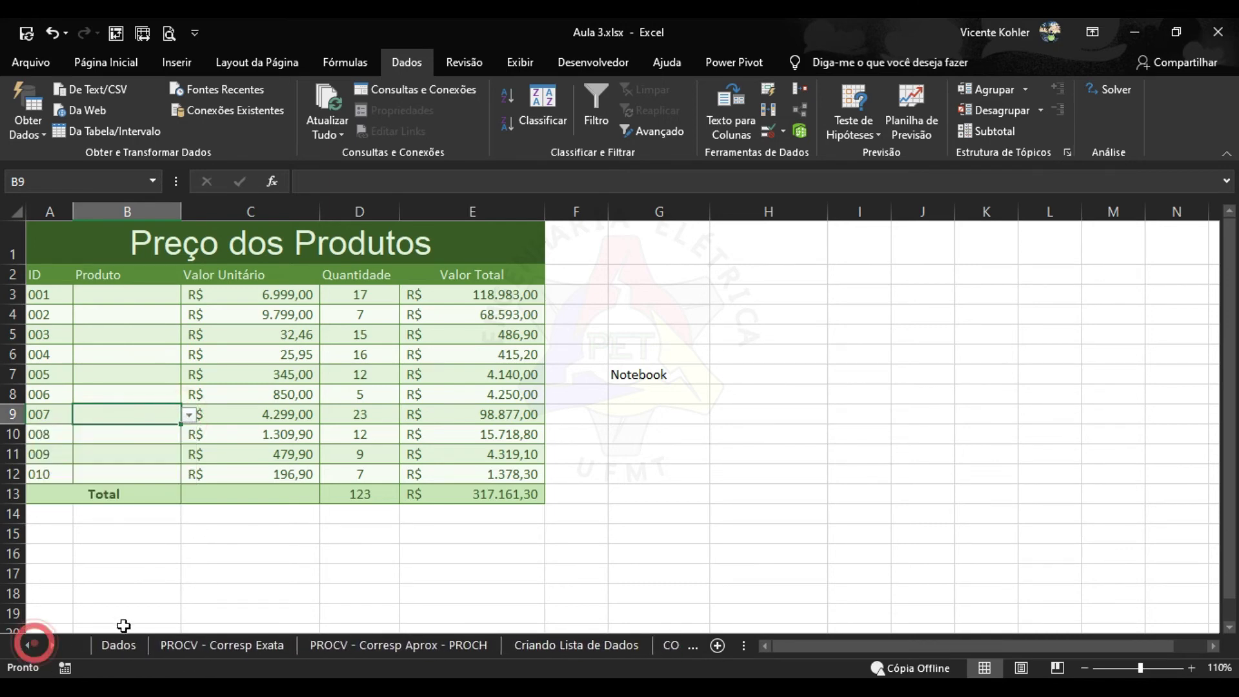
pyautogui.click(117, 646)
pyautogui.write('asdas')
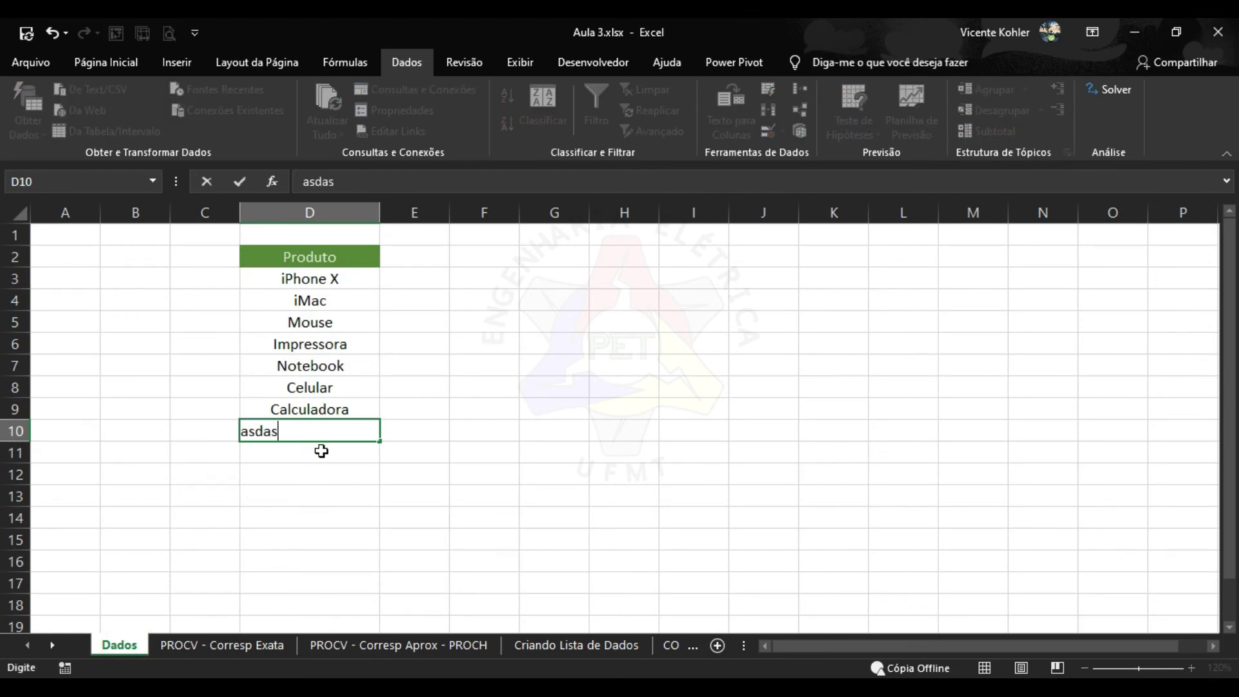
pyautogui.click(324, 448)
pyautogui.write('asdasd')
pyautogui.click(339, 494)
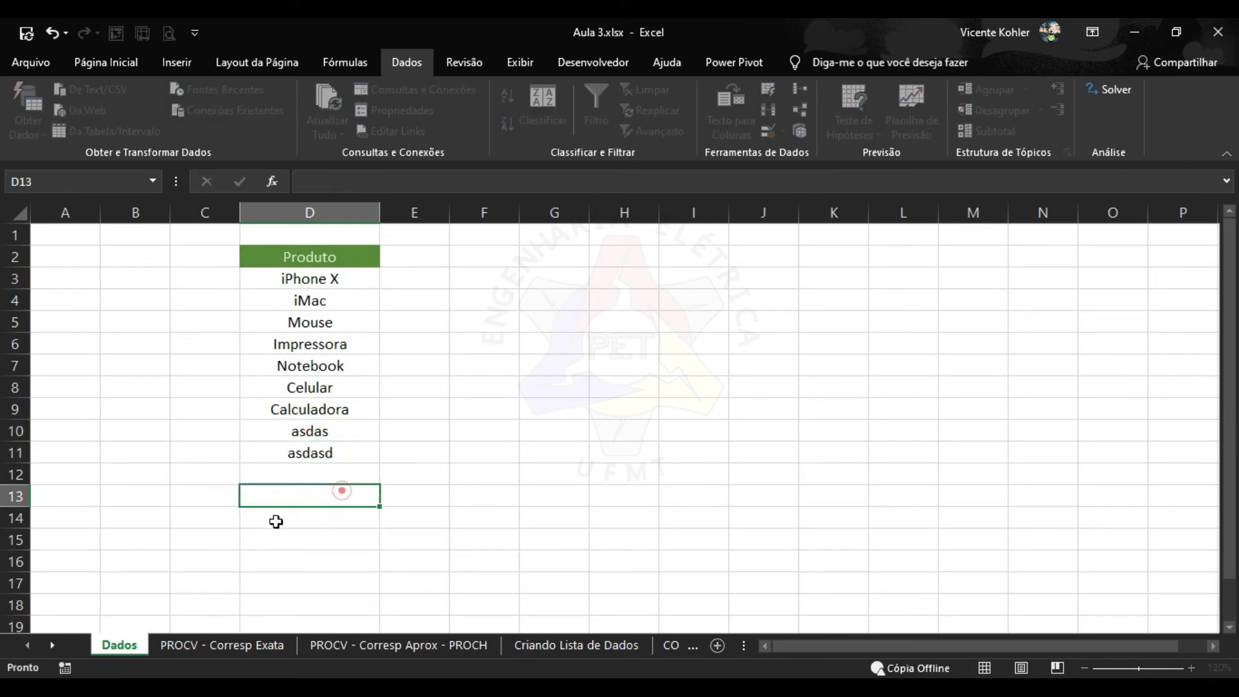
# Review the B8 drop-down list on the Lista de Dados Dinâmicas sheet for the test entries, closing it without choosing a product
pyautogui.click(52, 645)
pyautogui.click(52, 646)
pyautogui.click(52, 646)
pyautogui.click(52, 645)
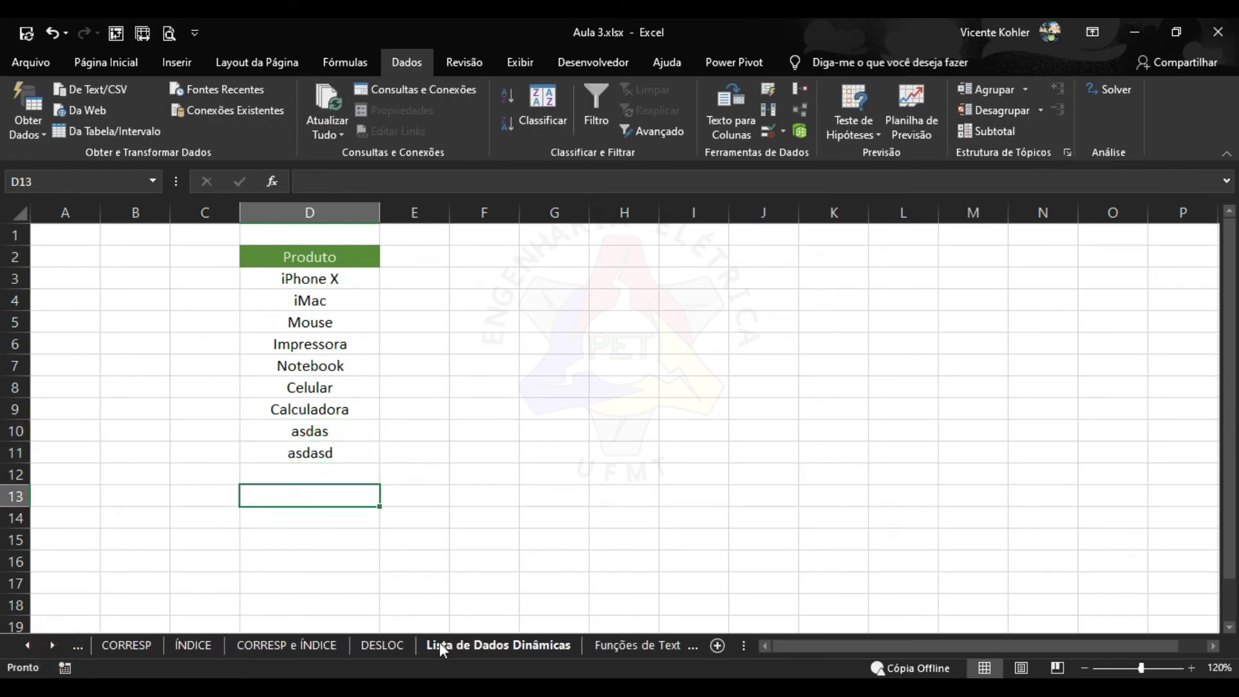
pyautogui.click(456, 646)
pyautogui.click(145, 394)
pyautogui.click(187, 396)
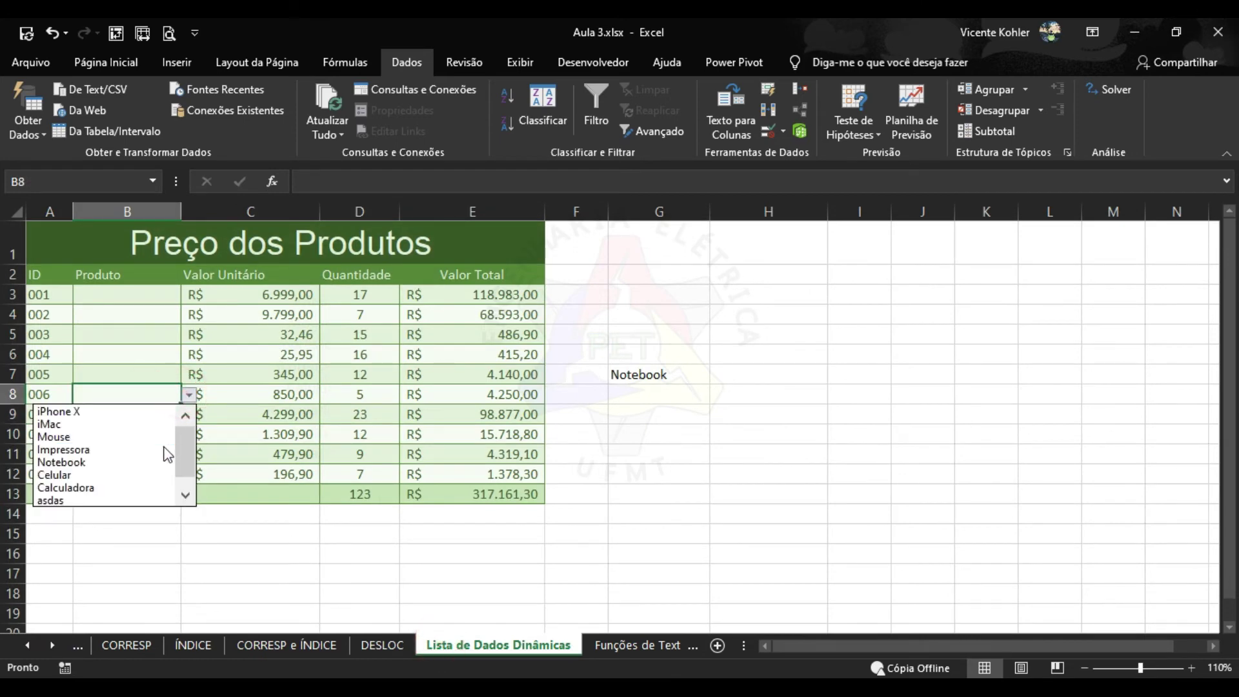
pyautogui.scroll(-1, 191, 466)
pyautogui.scroll(1, 191, 462)
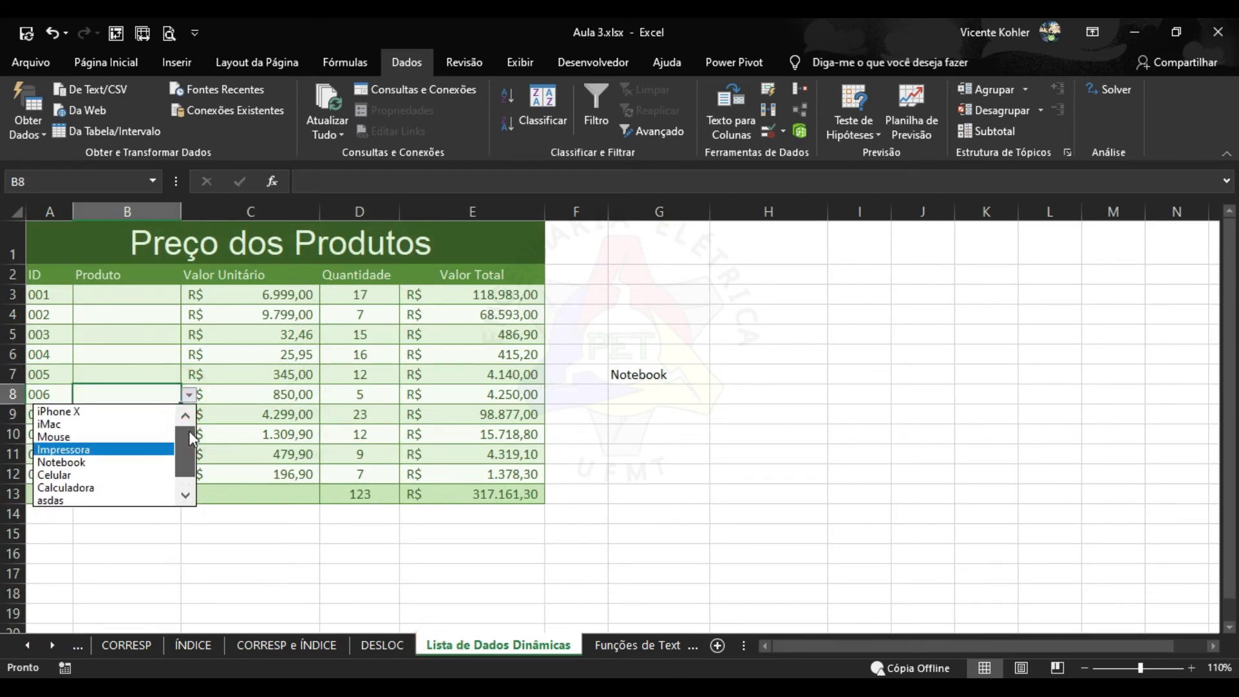
pyautogui.scroll(-1, 190, 453)
pyautogui.scroll(1, 189, 444)
pyautogui.press('Escape')
# Delete the helper DESLOC formula from G7
pyautogui.click(644, 381)
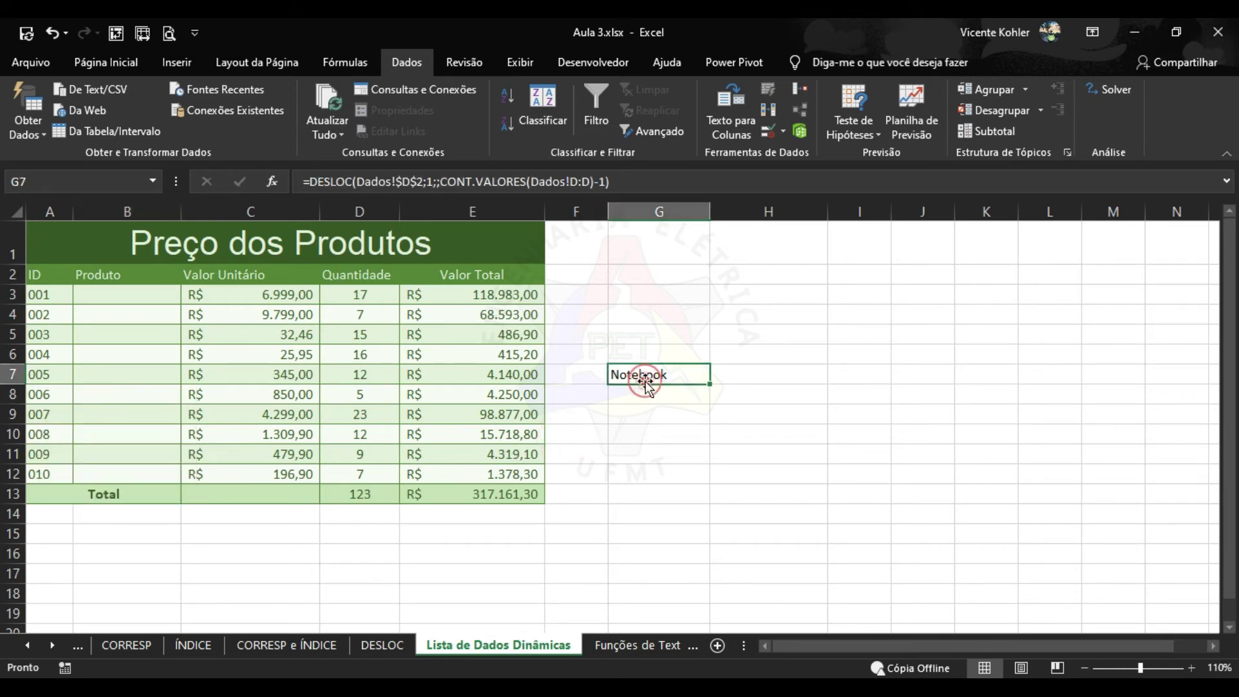
pyautogui.press('Delete')
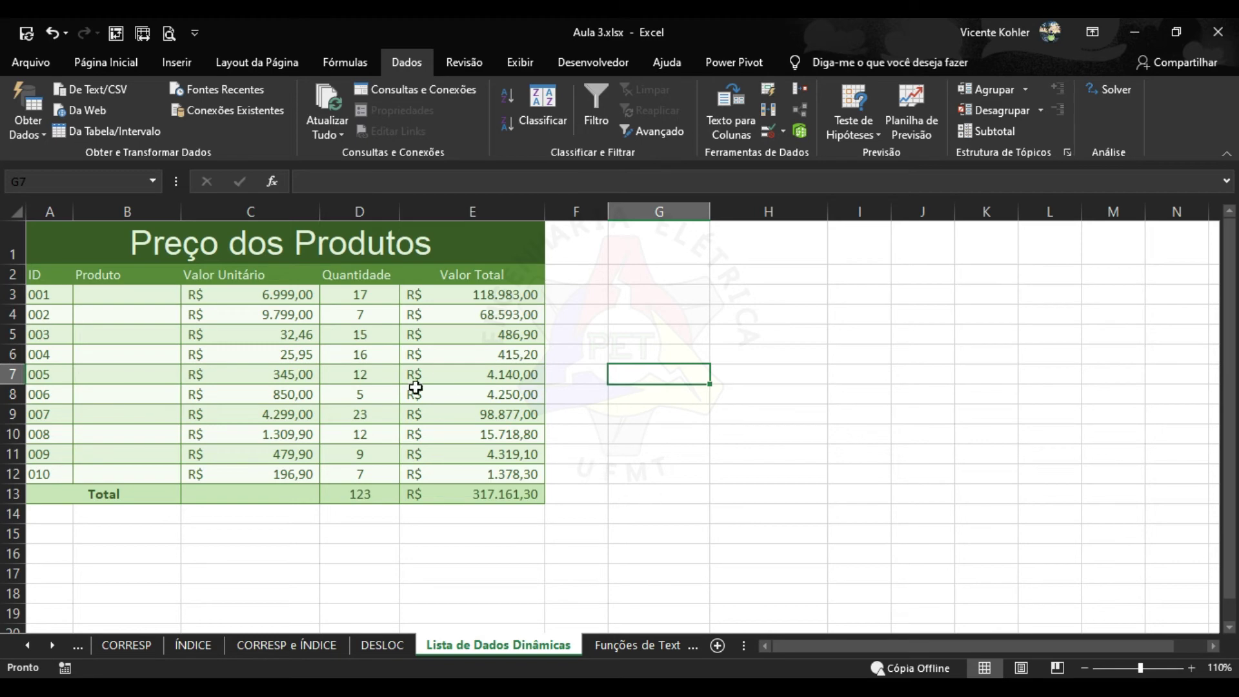
pyautogui.click(483, 385)
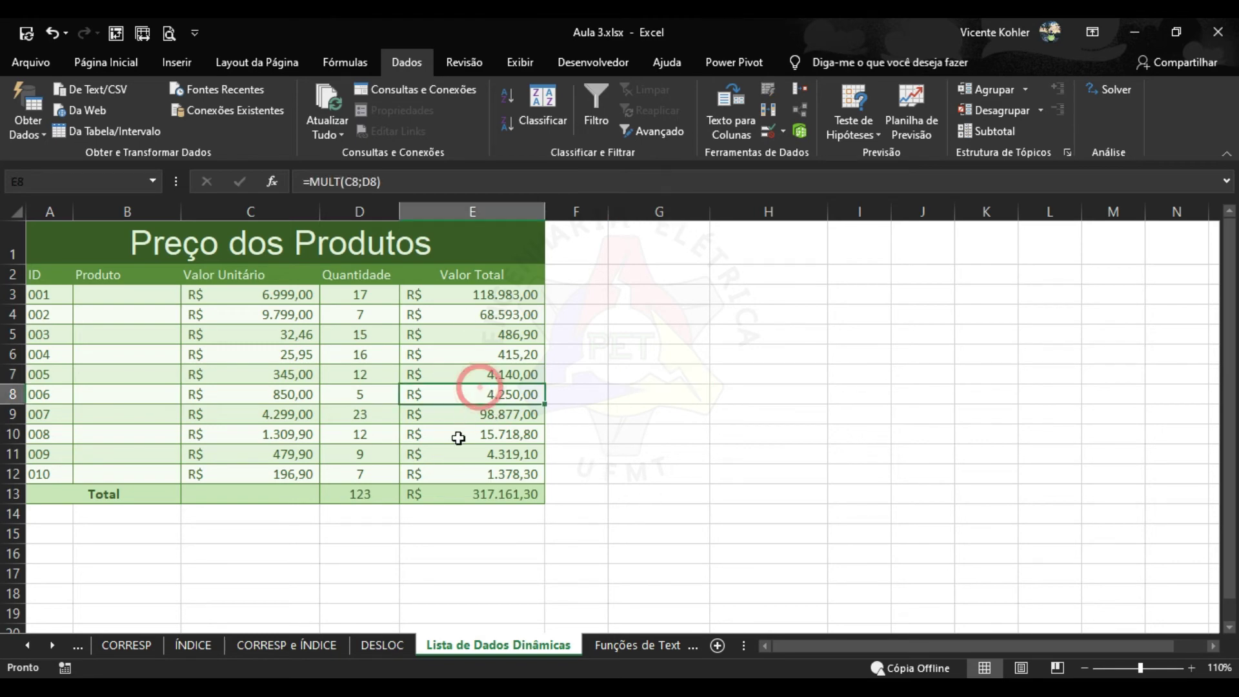
pyautogui.click(155, 354)
# Enter =NÚM.CARACT(B3) in H3 of the Funções de Texto sheet to count the characters of the first product name
pyautogui.click(638, 646)
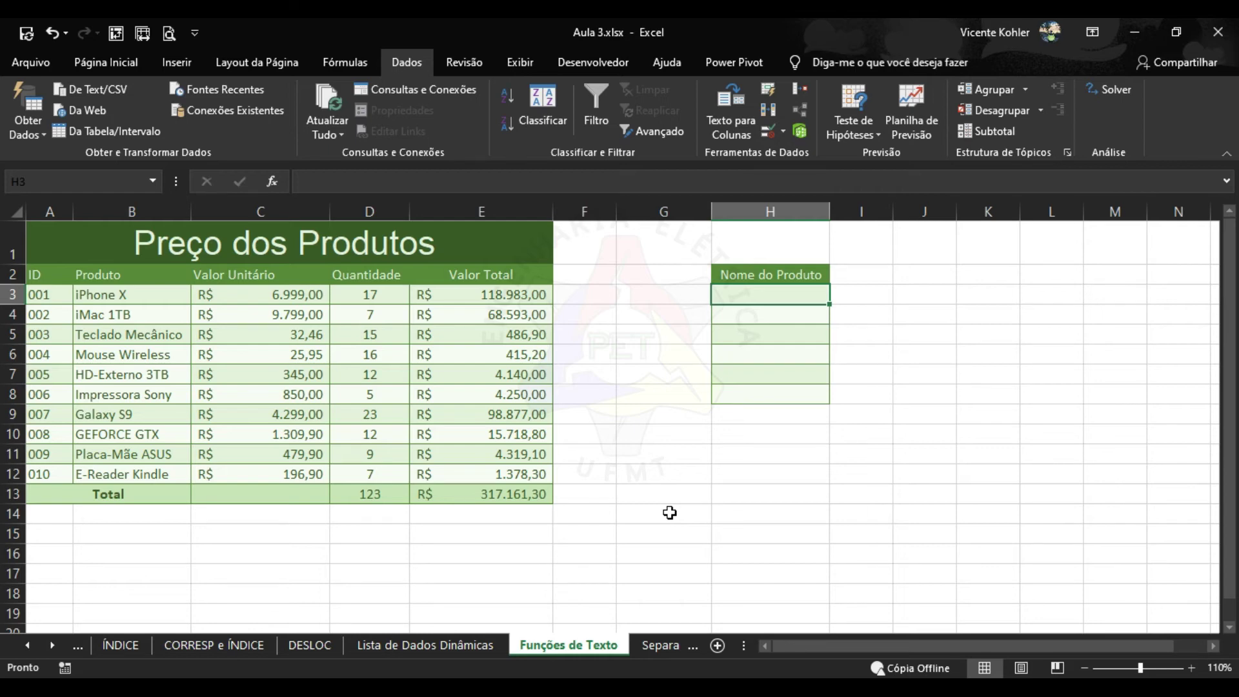
pyautogui.write('=n')
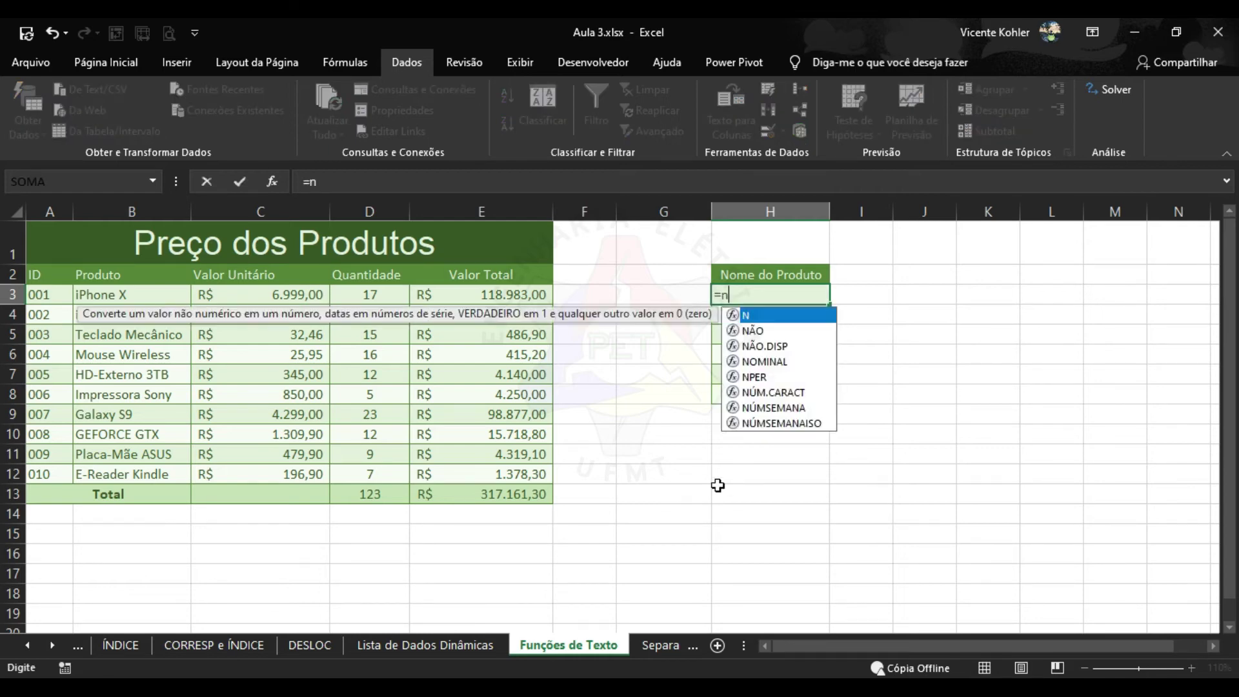
pyautogui.write('ú')
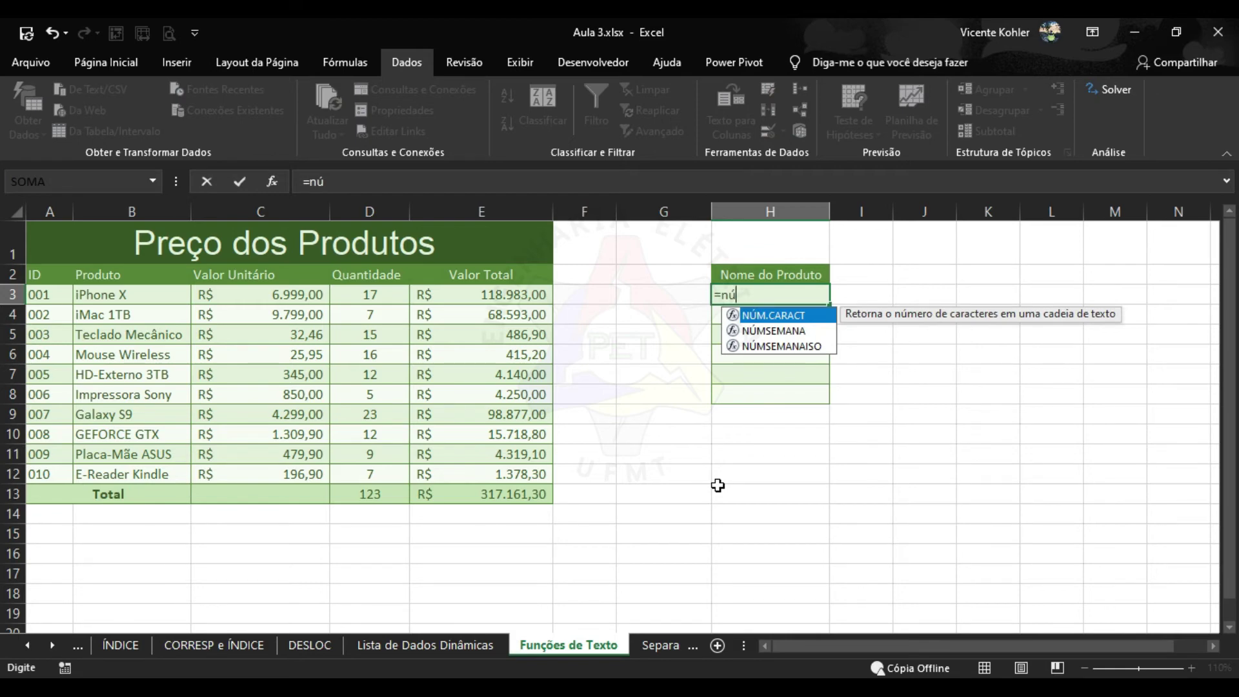
pyautogui.press('Tab')
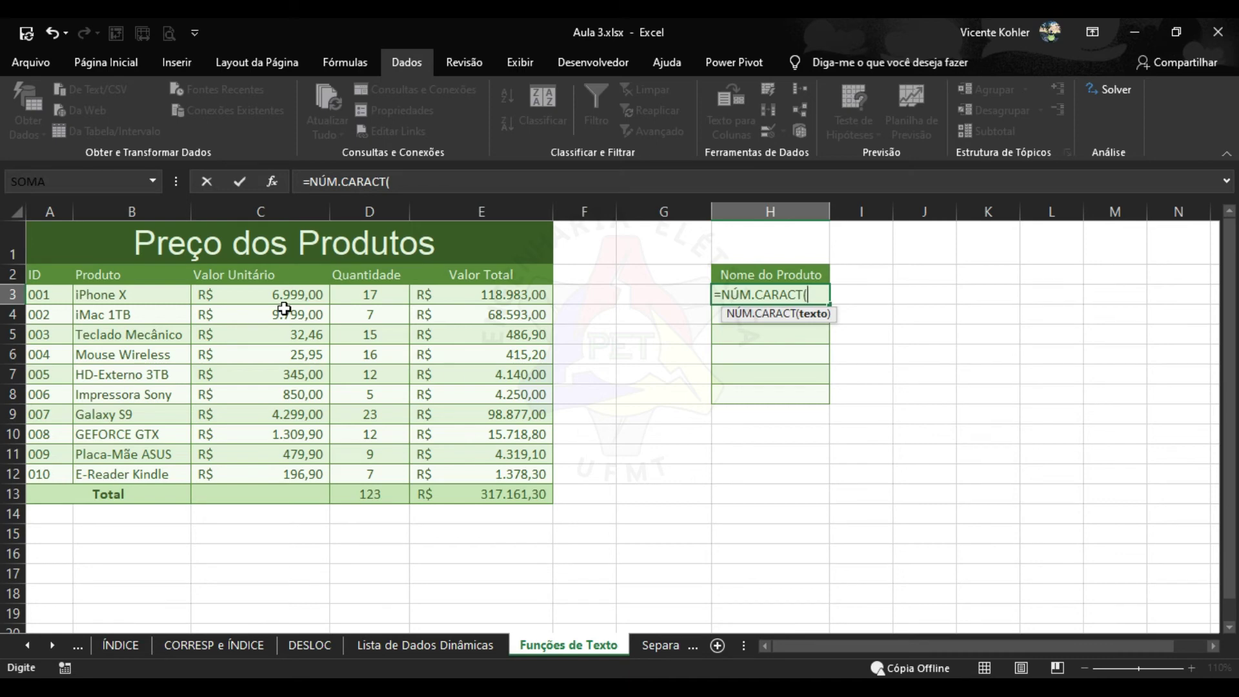
pyautogui.click(136, 299)
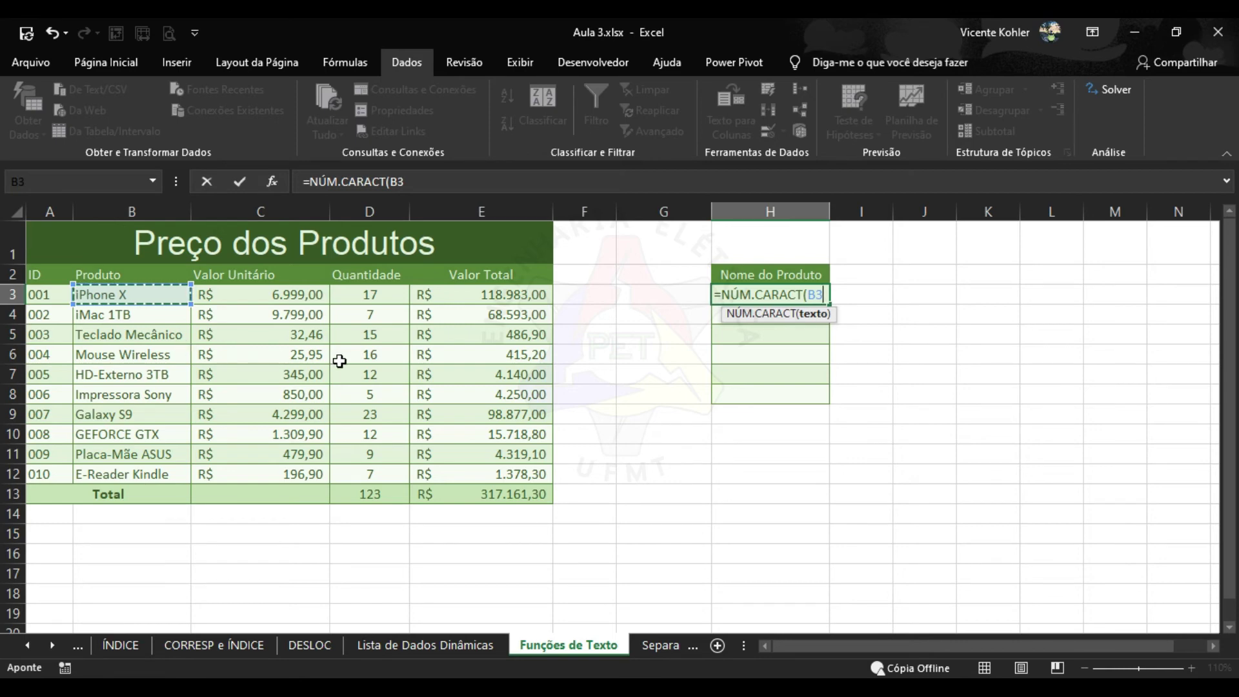
pyautogui.write(')')
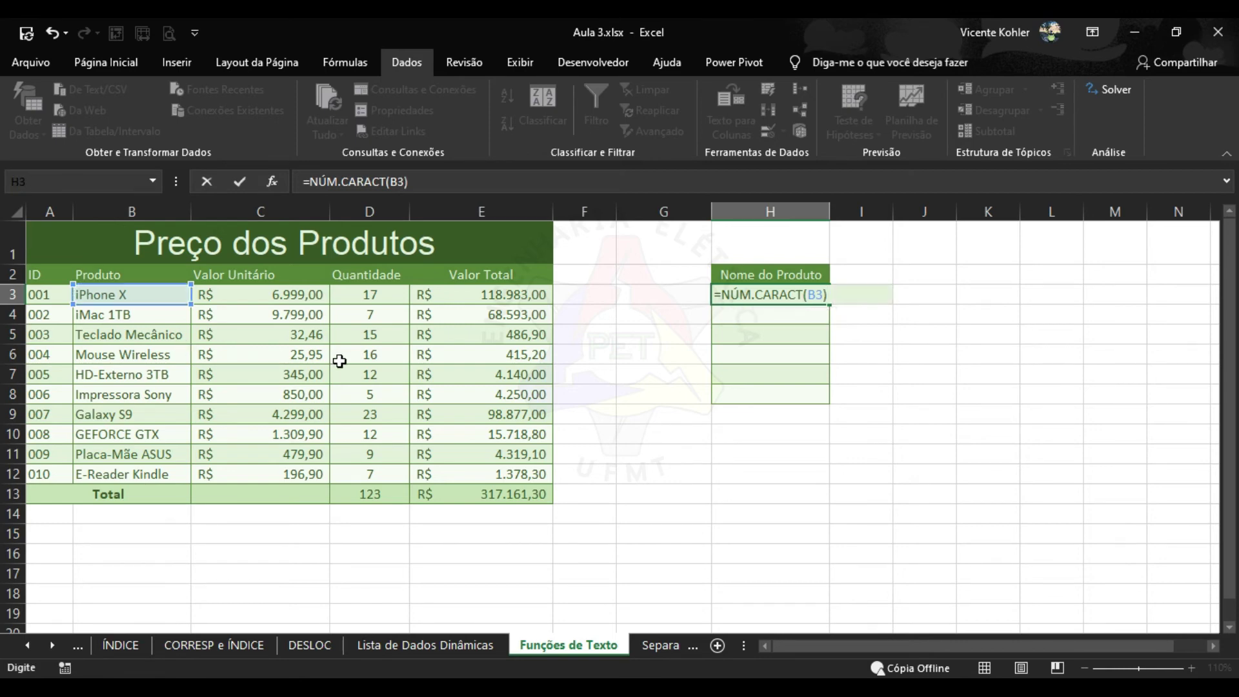
pyautogui.press('Return')
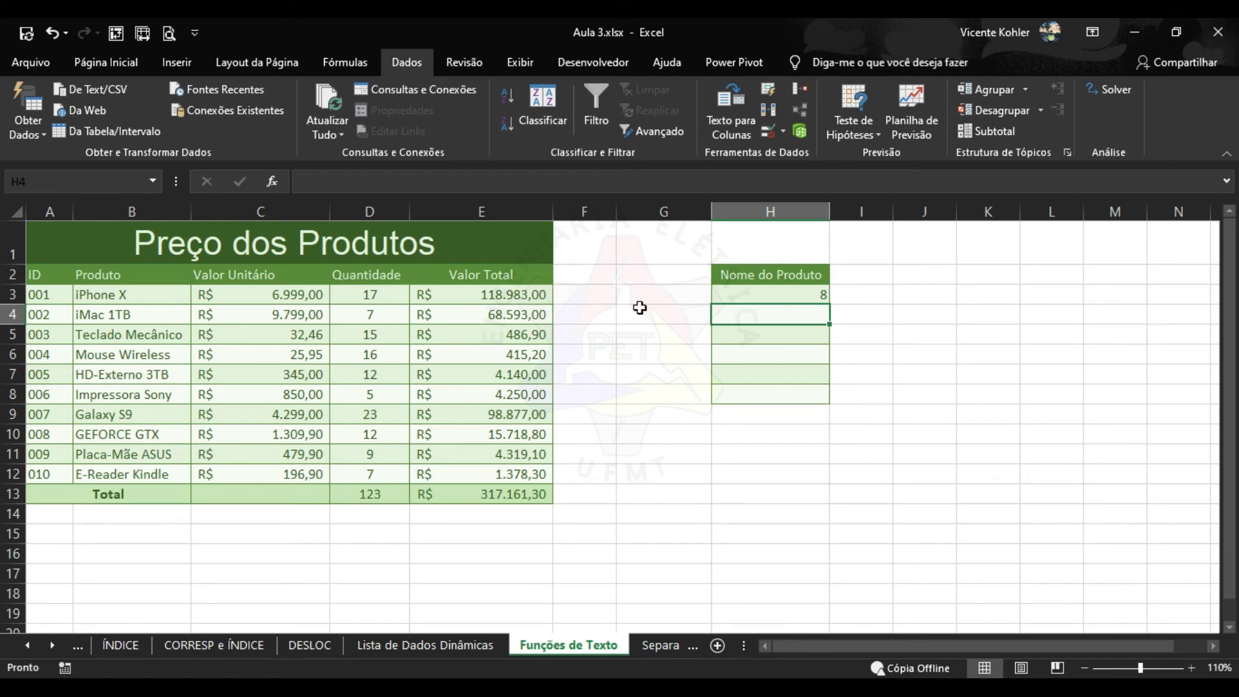
# Enter =PROCURAR("M";B4) in H4 to find the position of the letter M in the second product name
pyautogui.write('=prc')
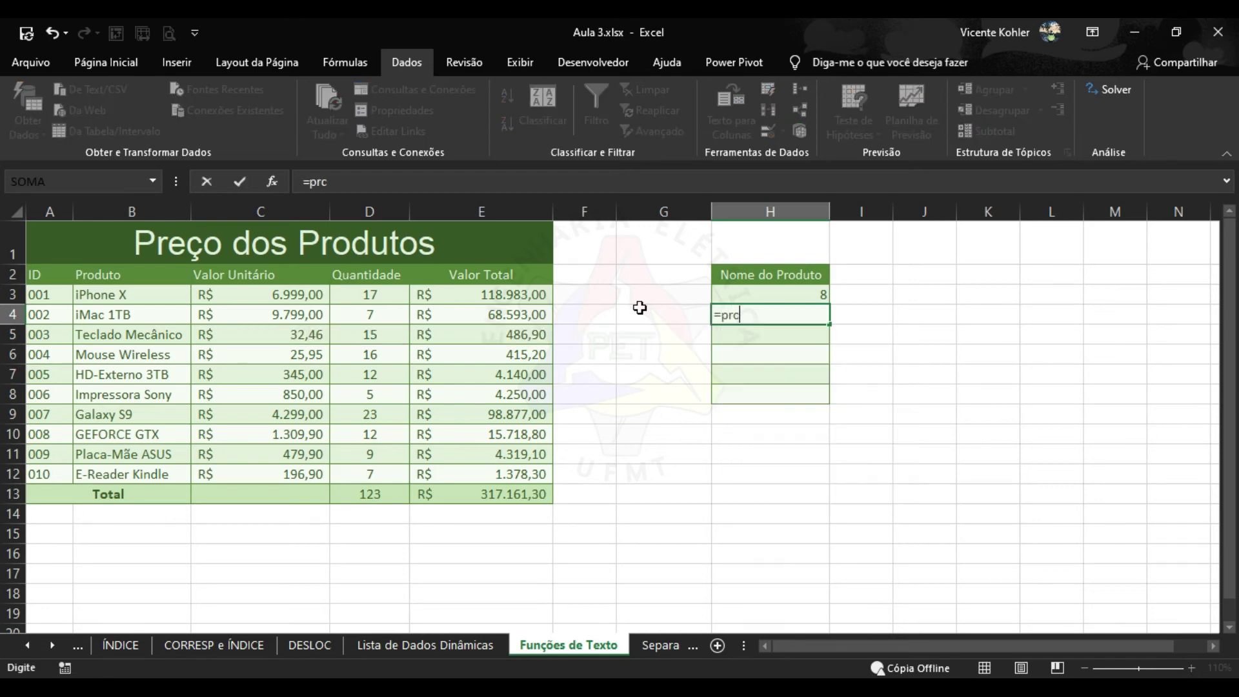
pyautogui.press('BackSpace')
pyautogui.write('oc')
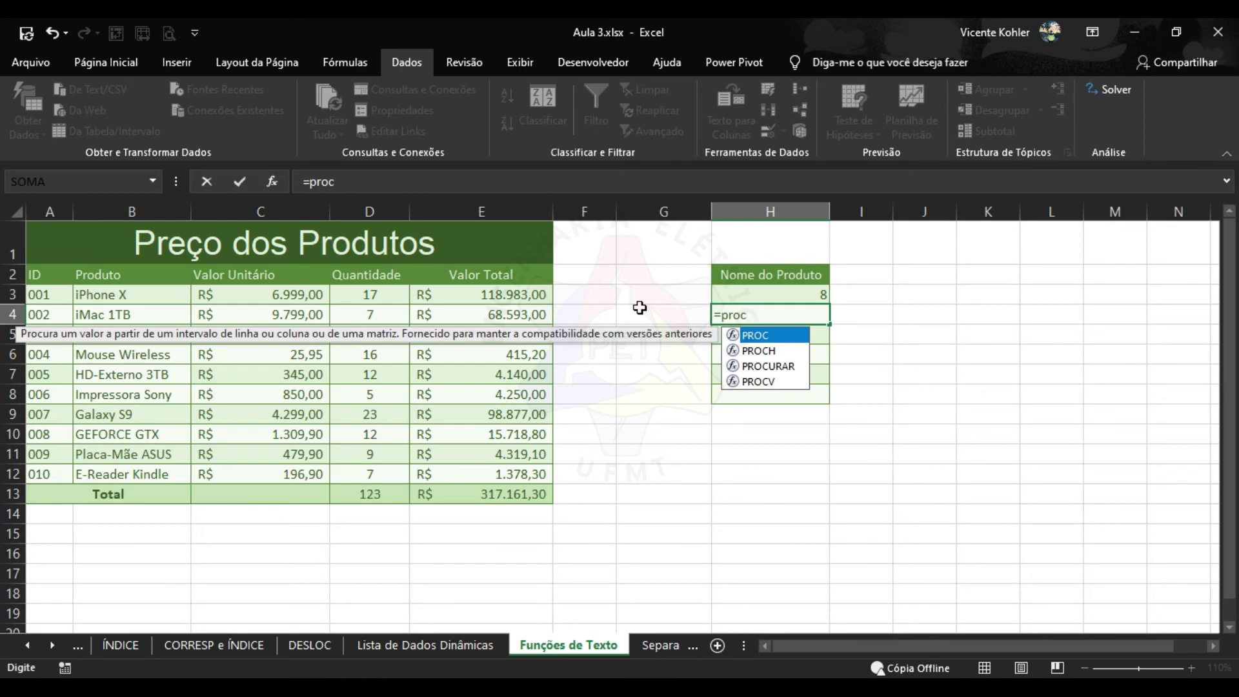
pyautogui.press('Down')
pyautogui.press('Down')
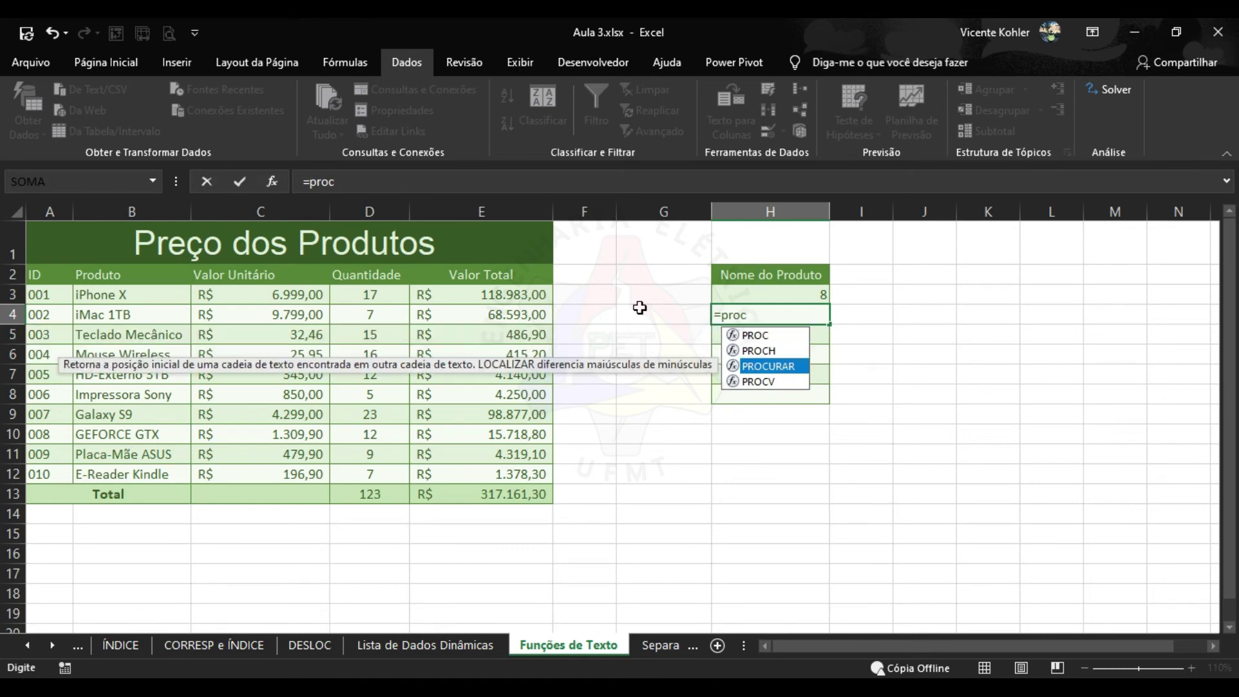
pyautogui.press('Tab')
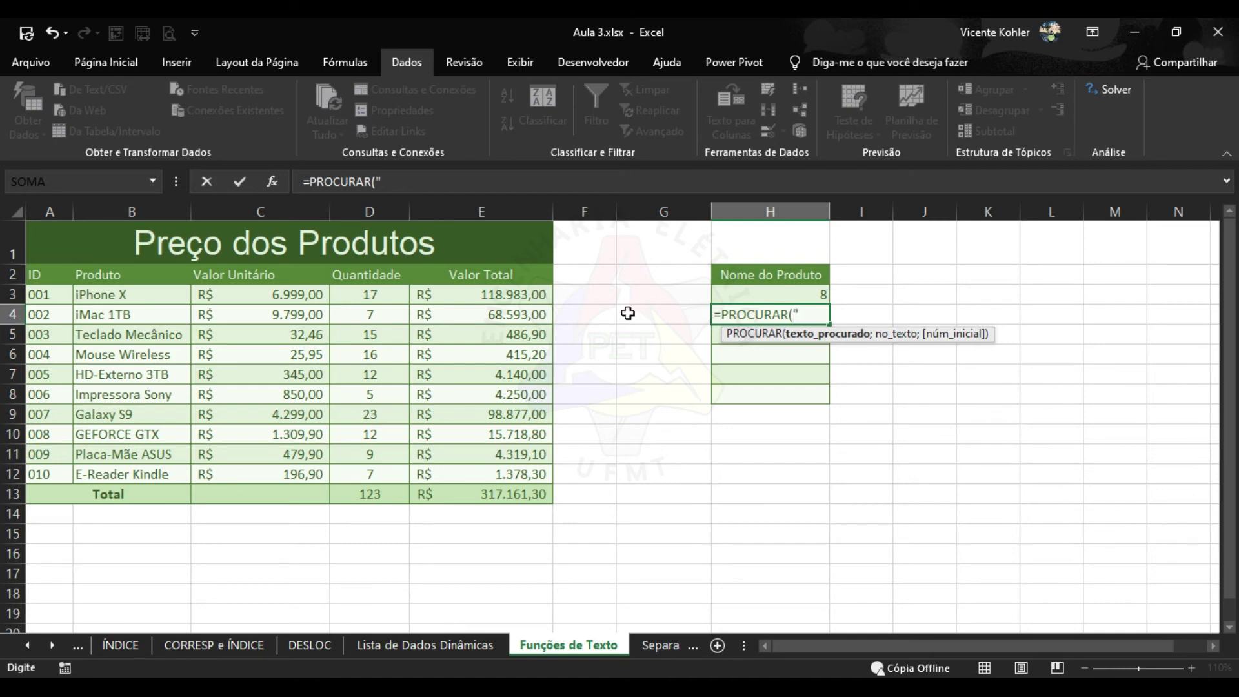
pyautogui.write('"C')
pyautogui.press('BackSpace')
pyautogui.write('M";')
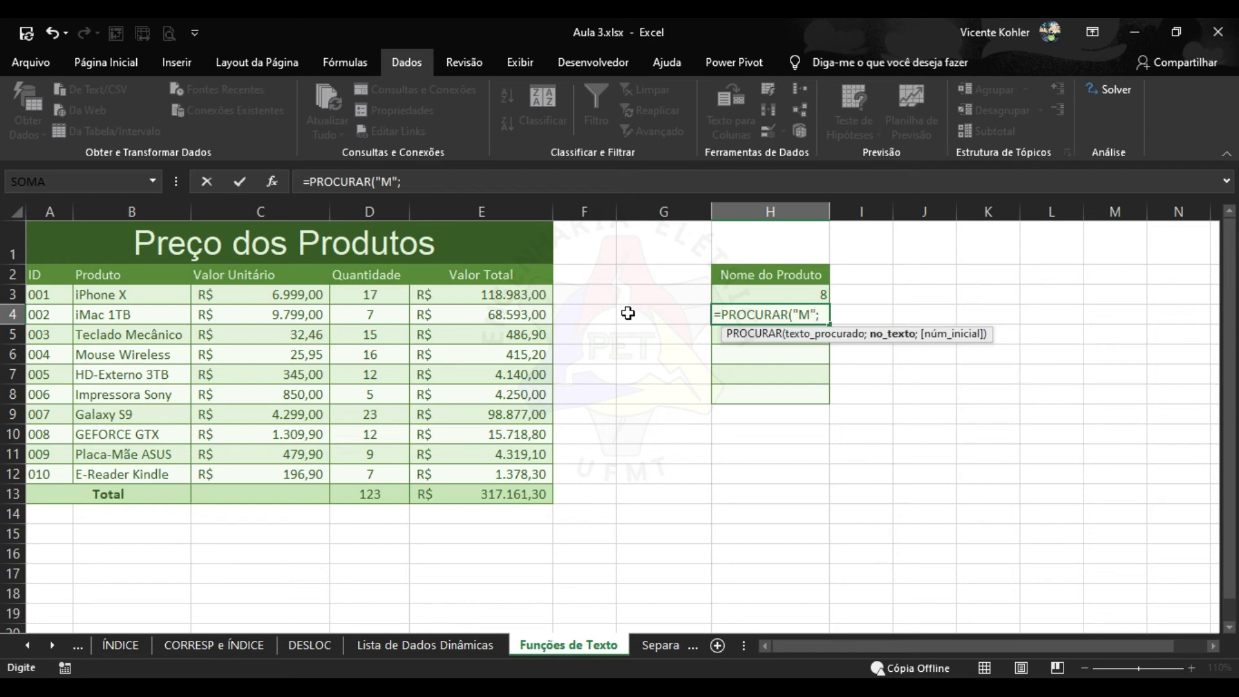
pyautogui.click(103, 317)
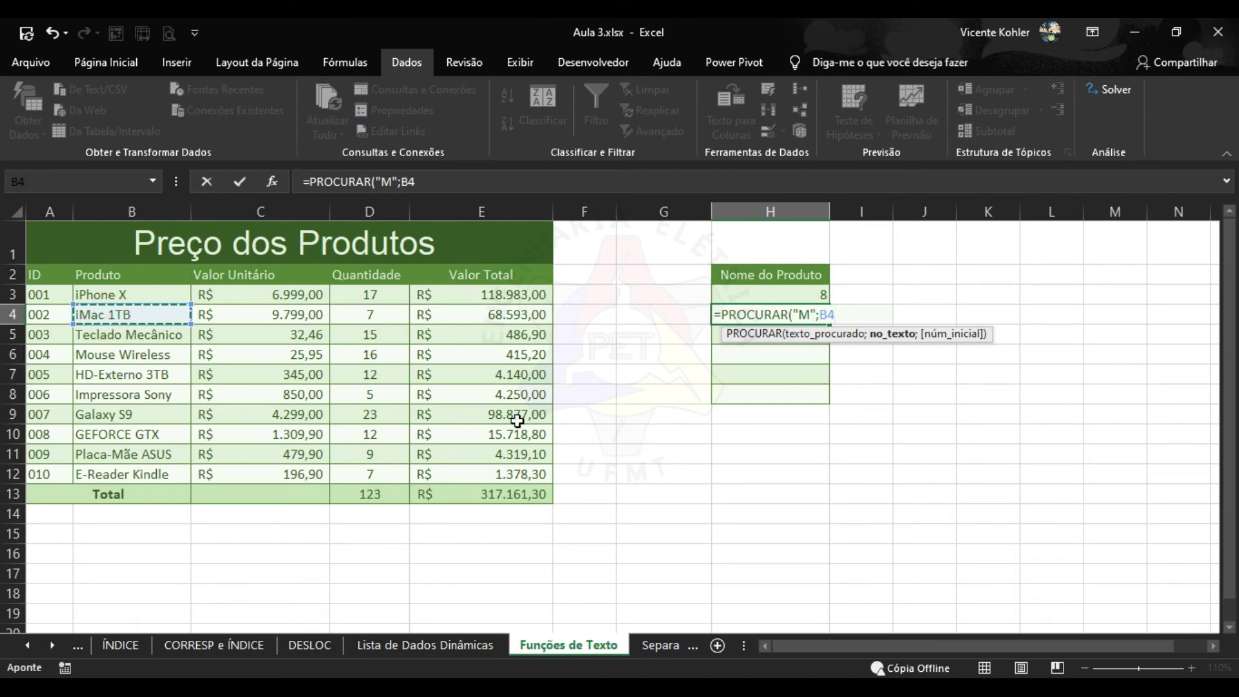
pyautogui.write(')')
pyautogui.press('Return')
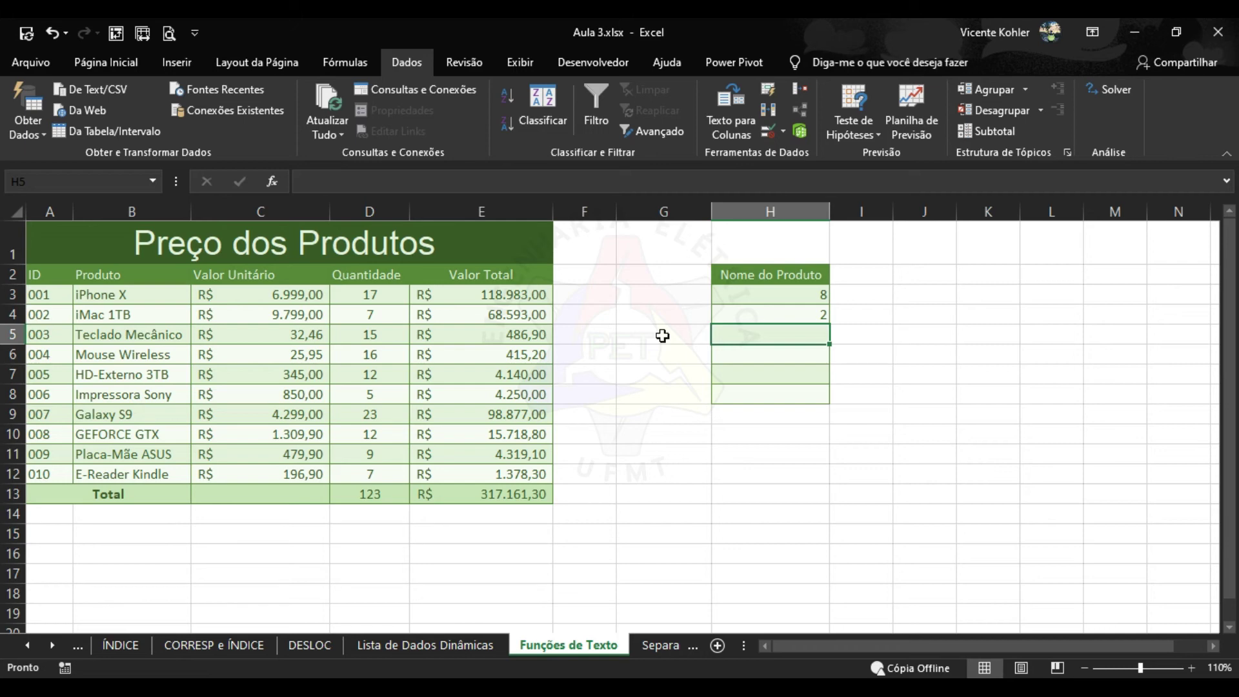
# Start an EXT.TEXTO formula in H5 with the third product name in B5 as its text argument
pyautogui.write('=ex')
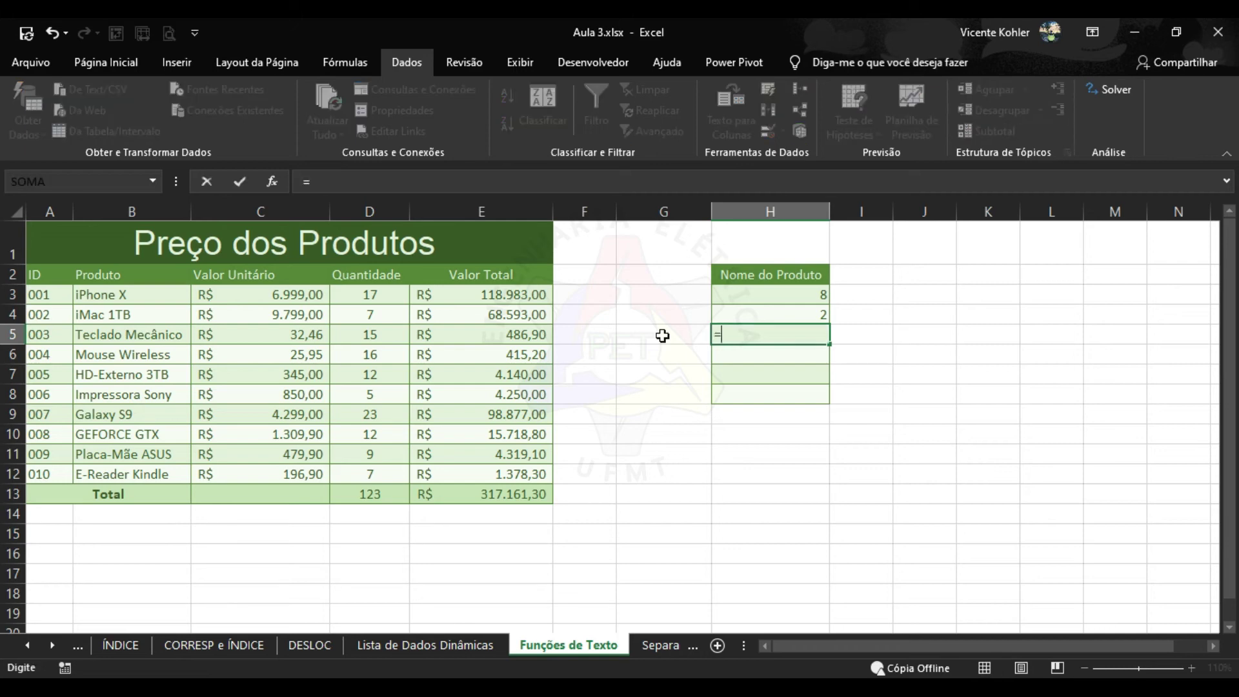
pyautogui.press('Down')
pyautogui.press('Down')
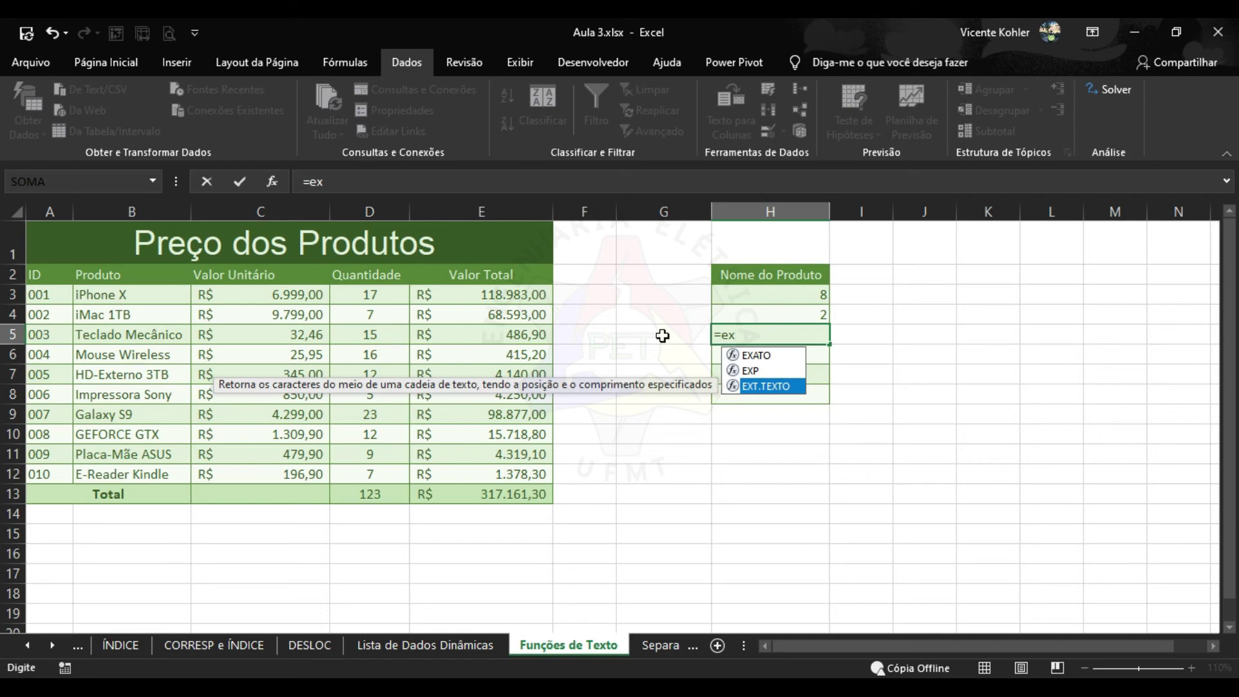
pyautogui.press('Tab')
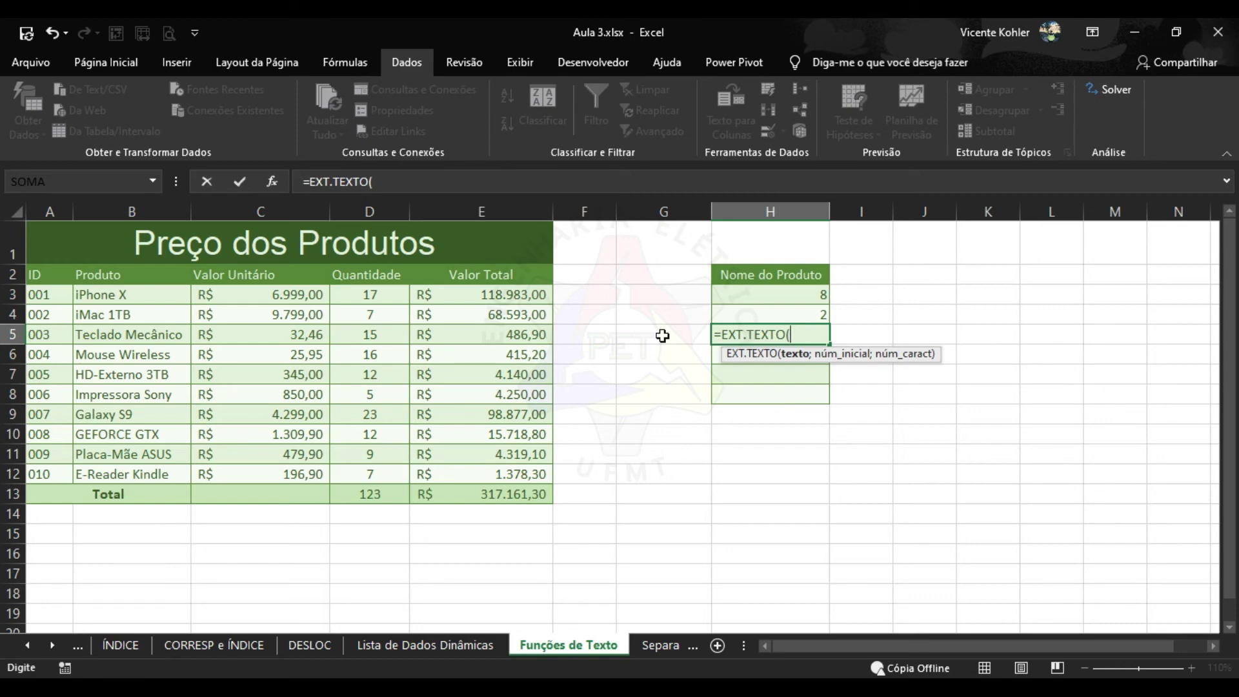
pyautogui.click(157, 335)
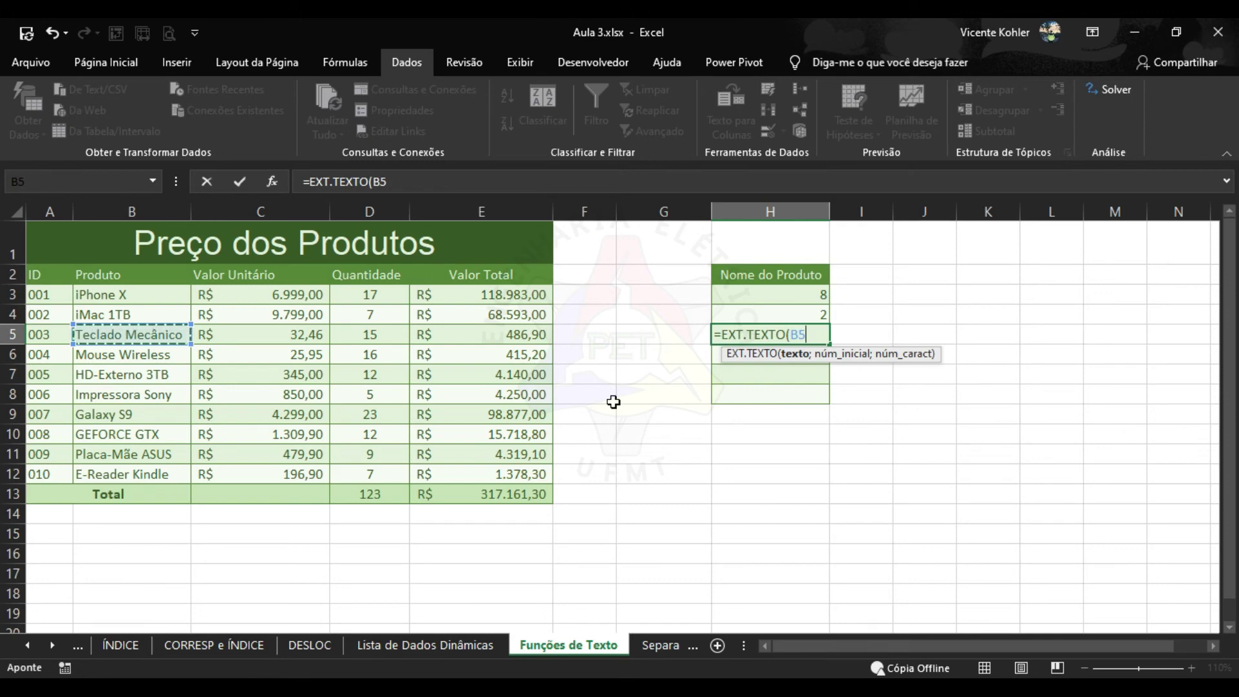
pyautogui.write(';')
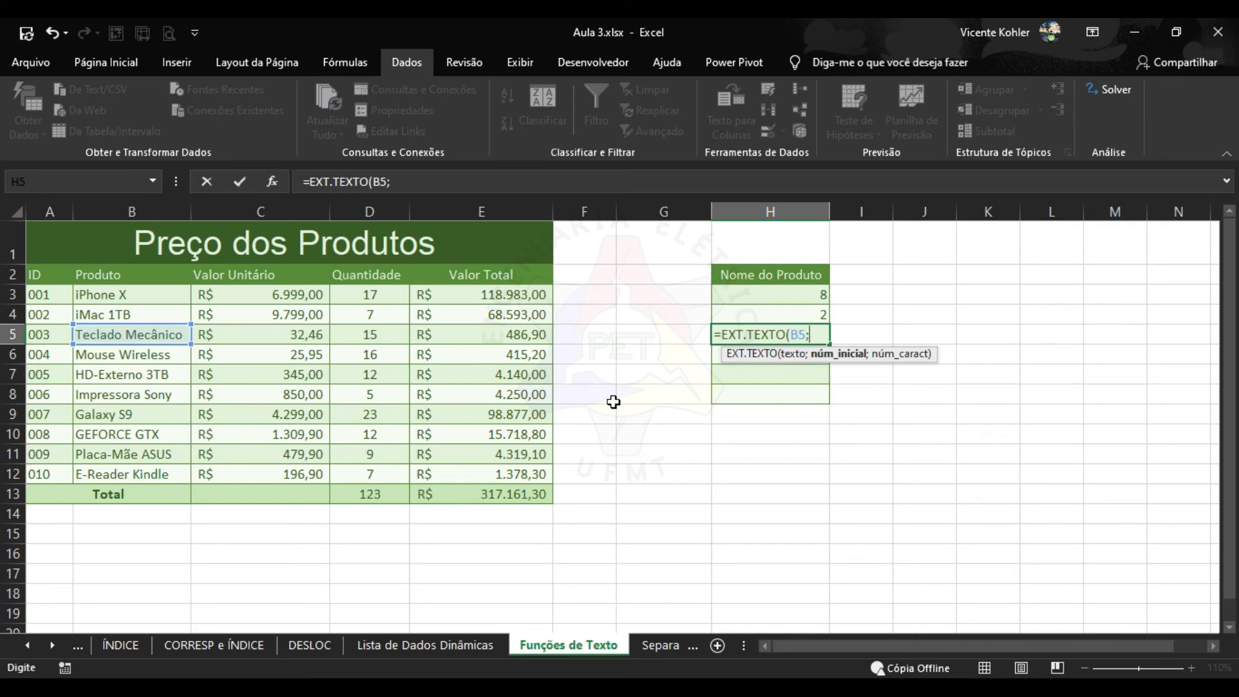
# Set the formula's start position to PROCURAR(" ";B5)+1, the character after the space in the product name
pyautogui.press('capslock')
pyautogui.write('Proc')
pyautogui.press('Down')
pyautogui.press('Down')
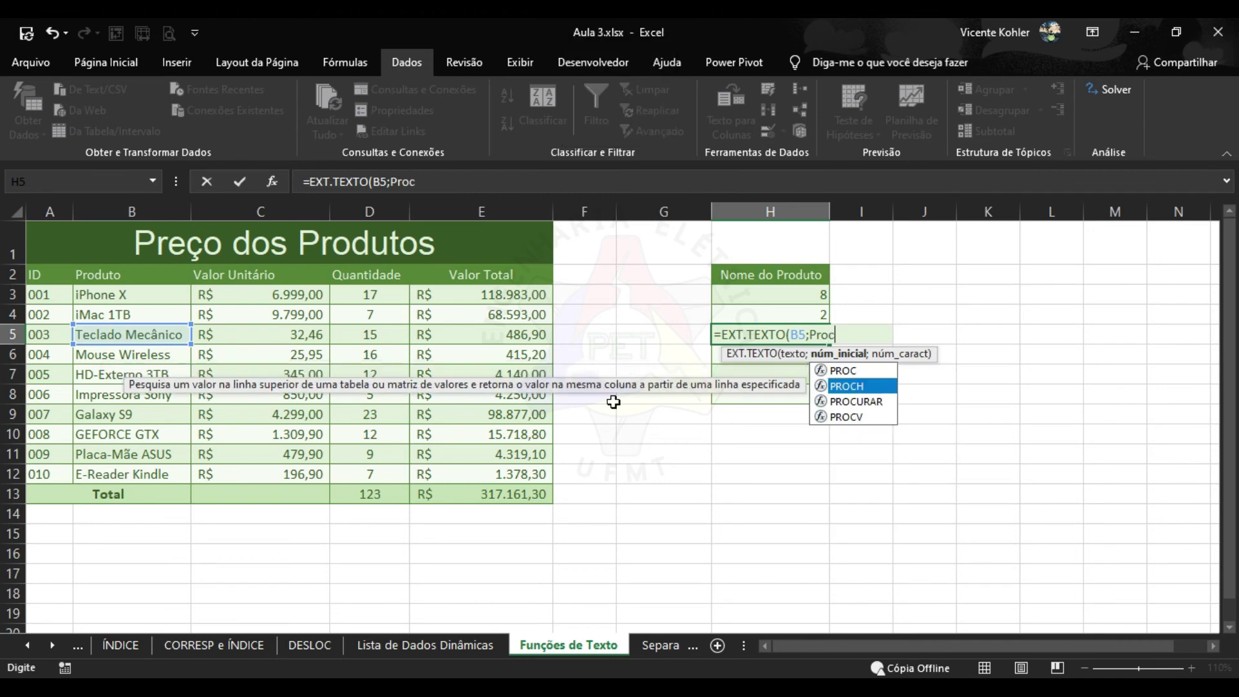
pyautogui.press('Tab')
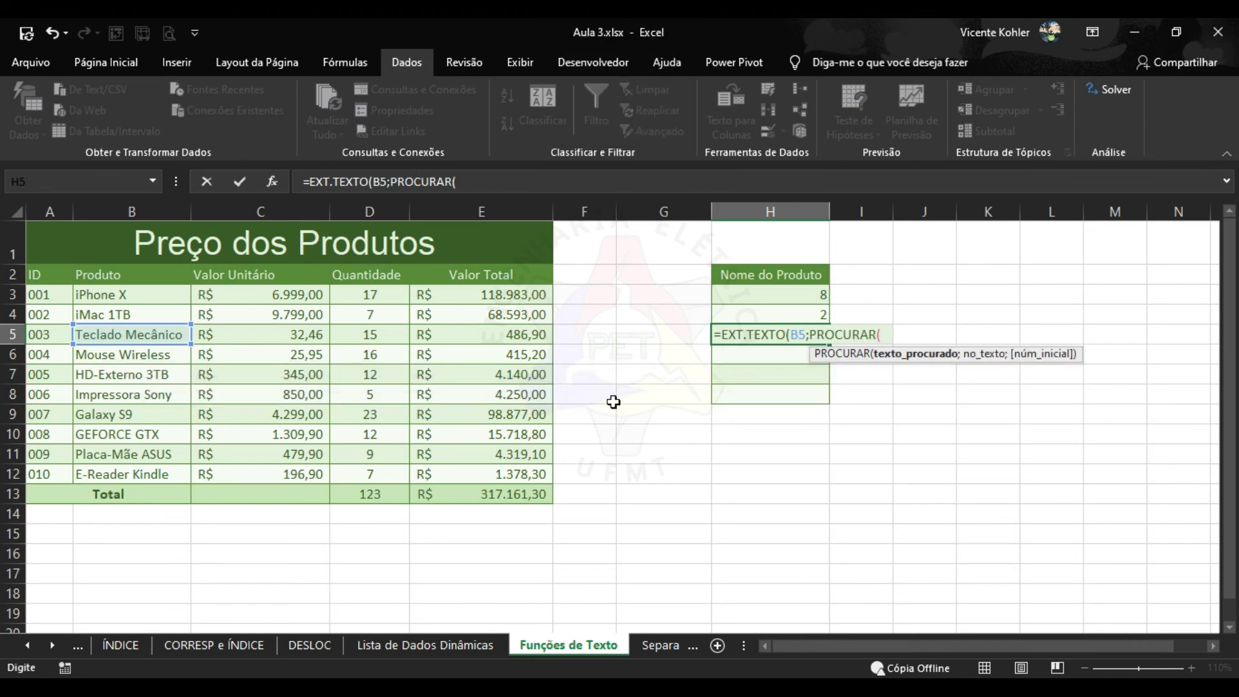
pyautogui.write('" "')
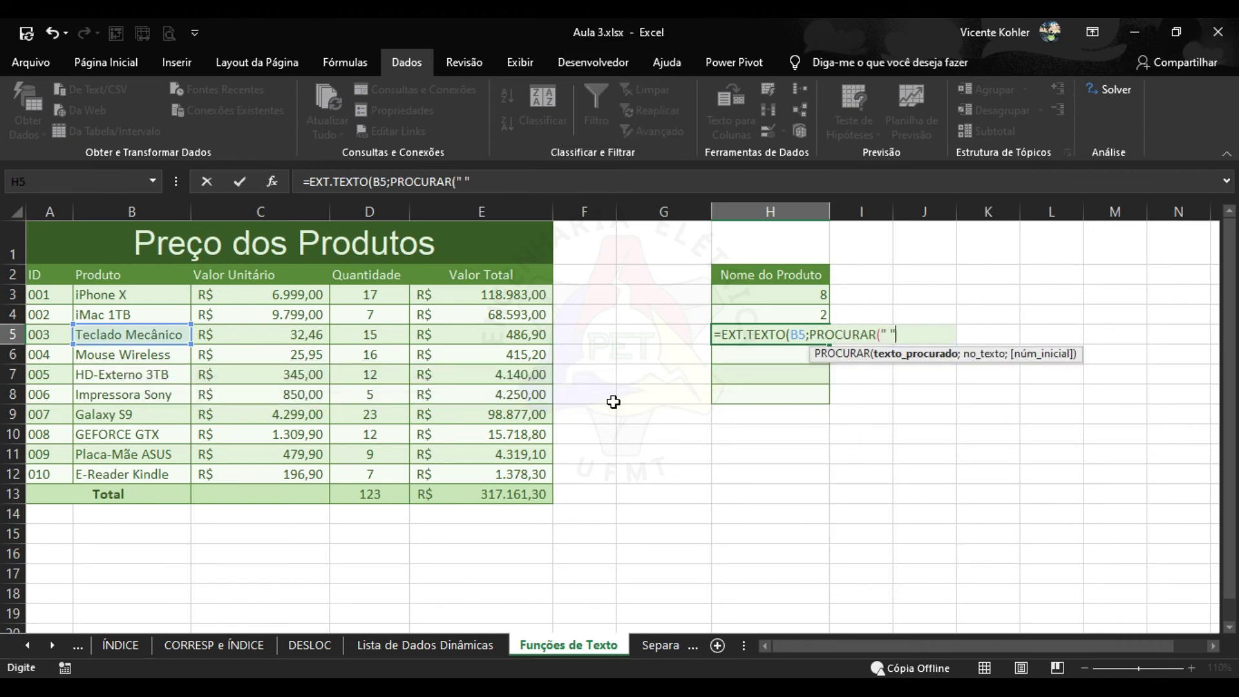
pyautogui.write(';')
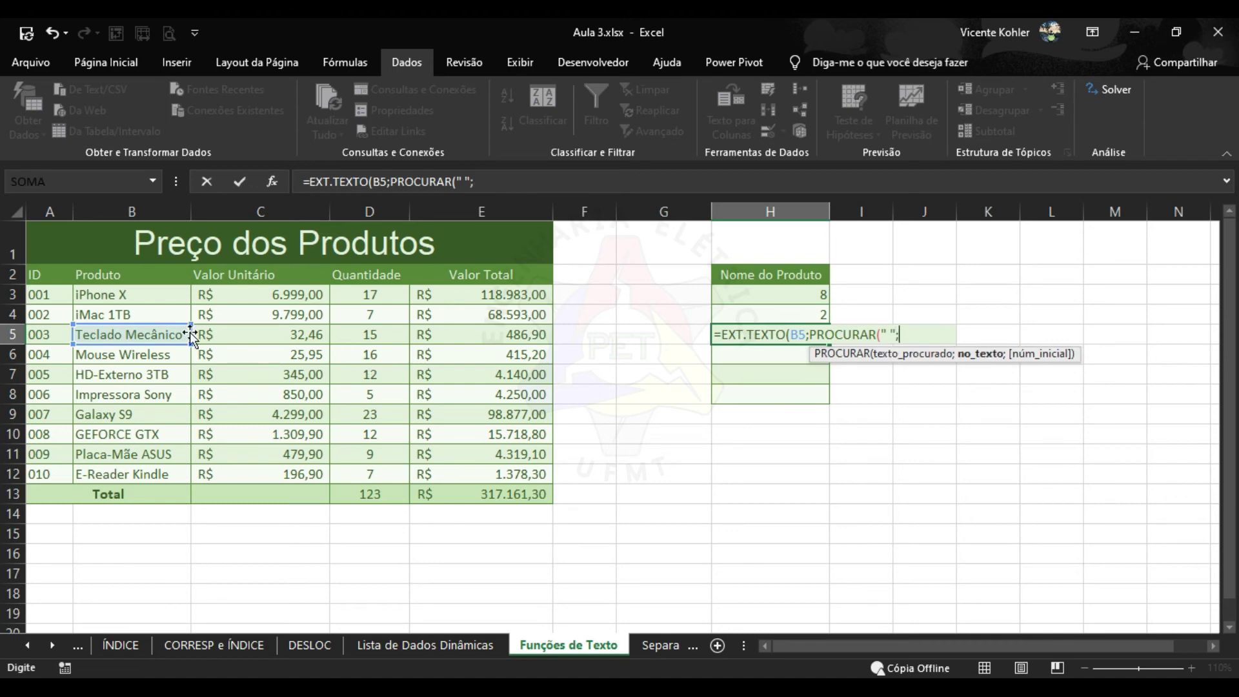
pyautogui.click(158, 332)
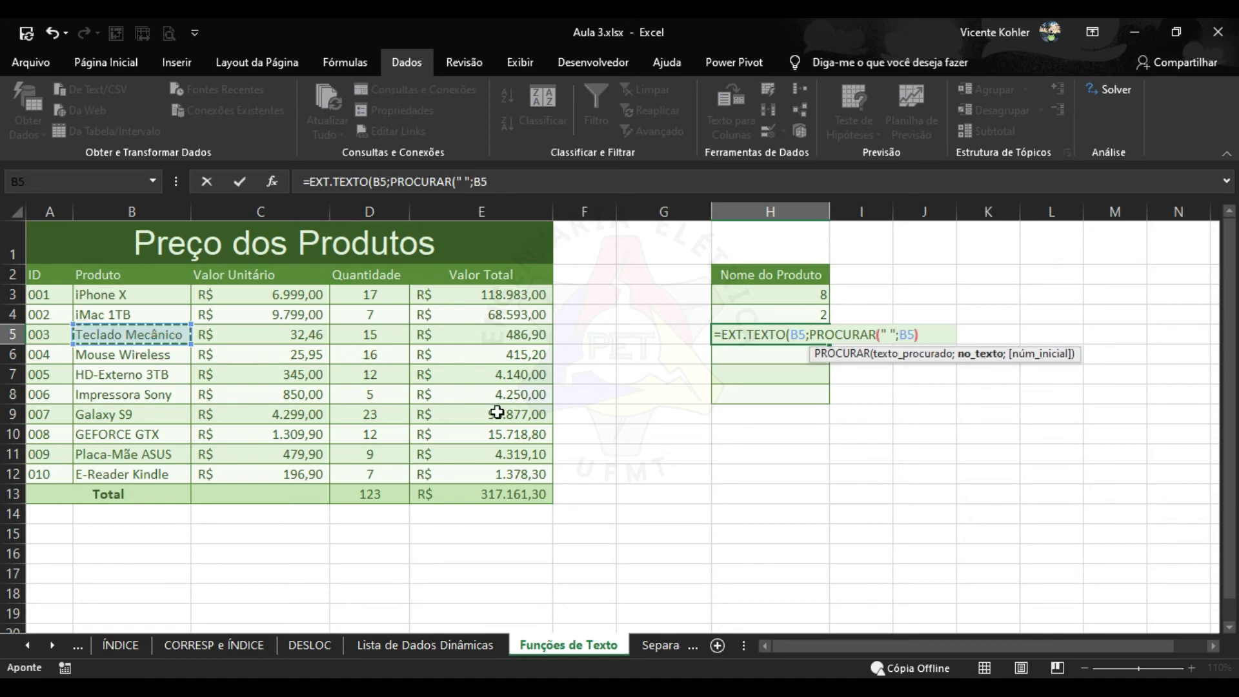
pyautogui.write(')')
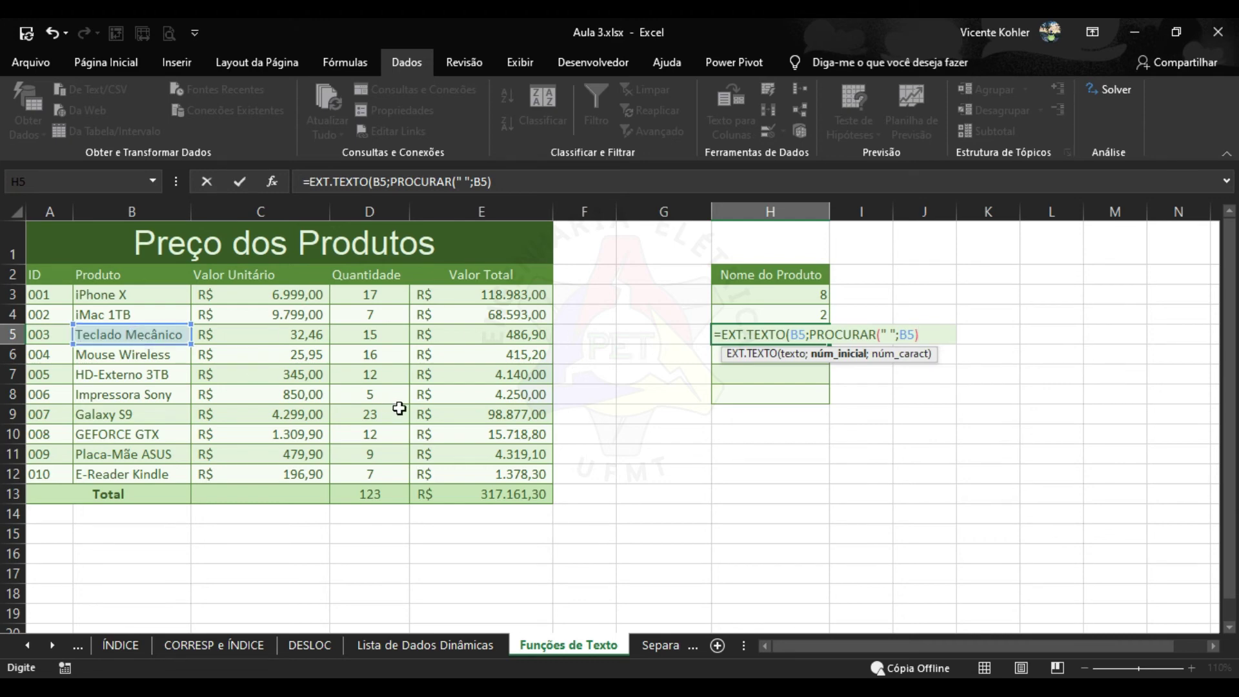
pyautogui.write('+1;')
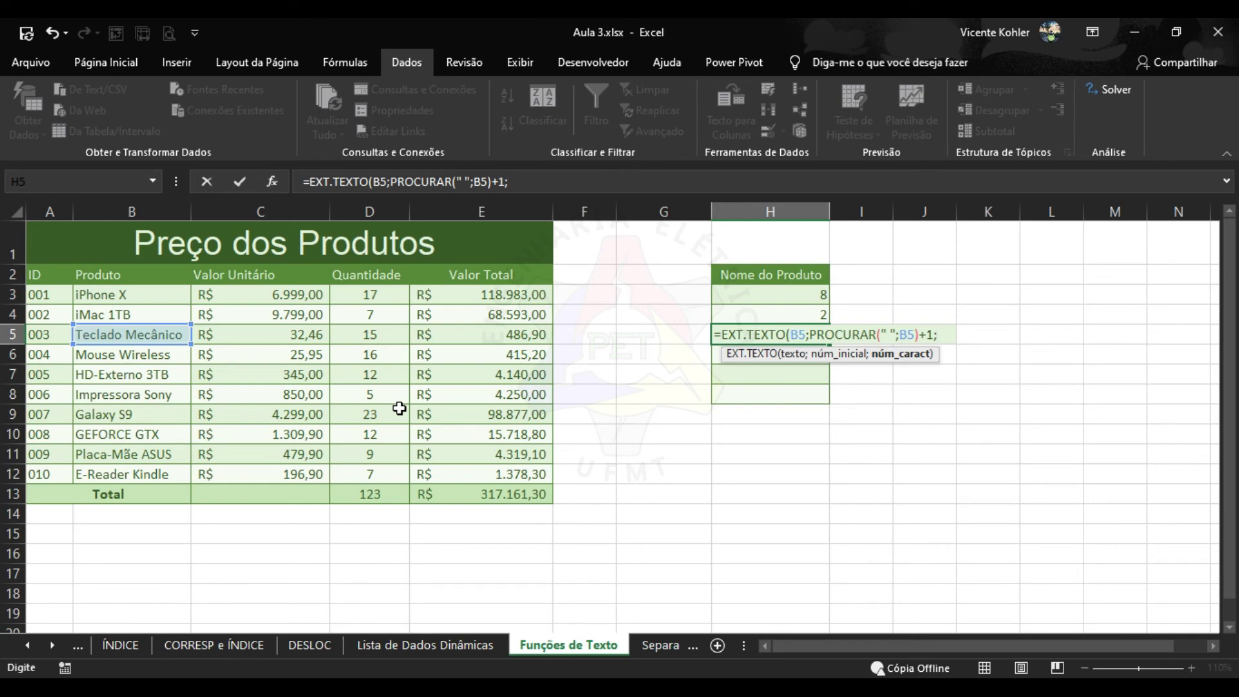
# Complete the H5 formula with NÚM.CARACT(B5)-PROCURAR(" ";B5) as the number of characters to extract
pyautogui.write('núm')
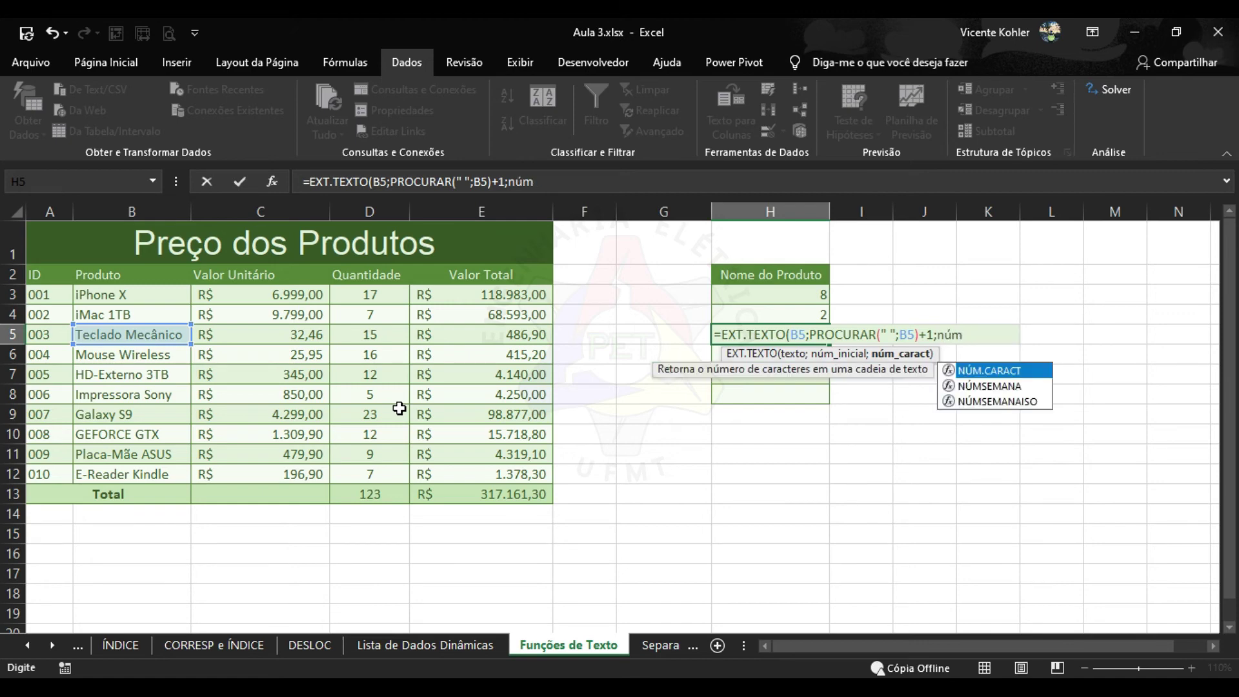
pyautogui.press('Tab')
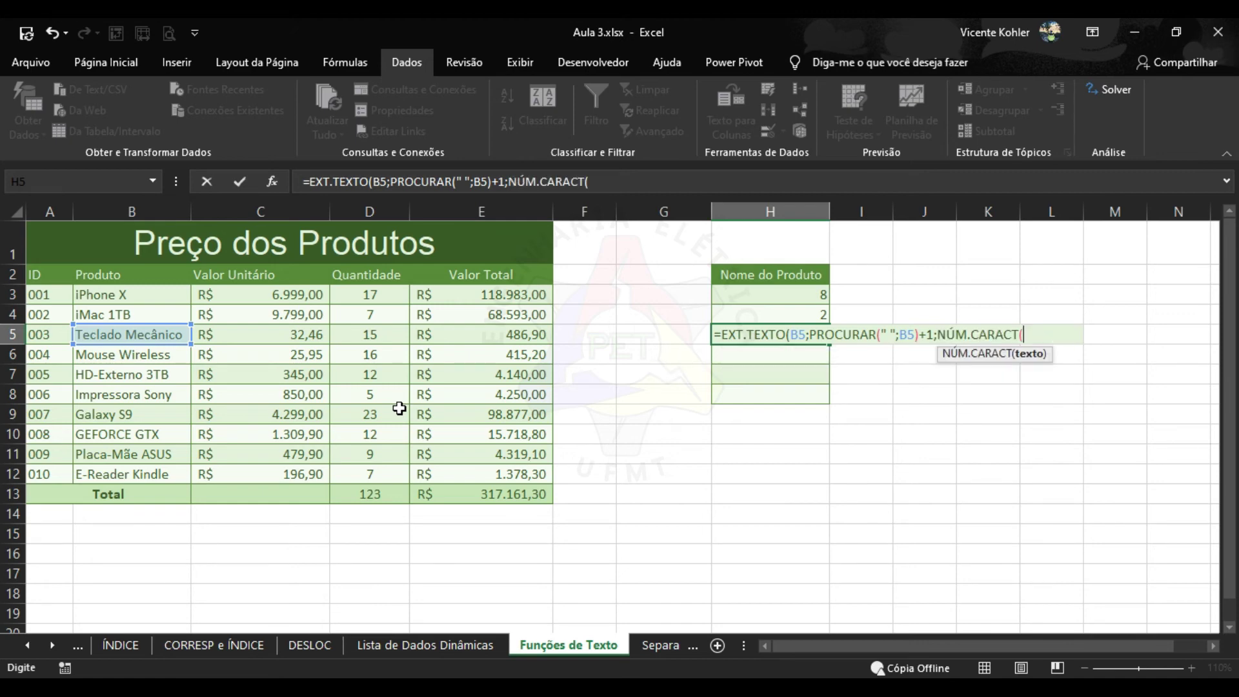
pyautogui.click(161, 330)
pyautogui.write('_')
pyautogui.press('BackSpace')
pyautogui.write(')-')
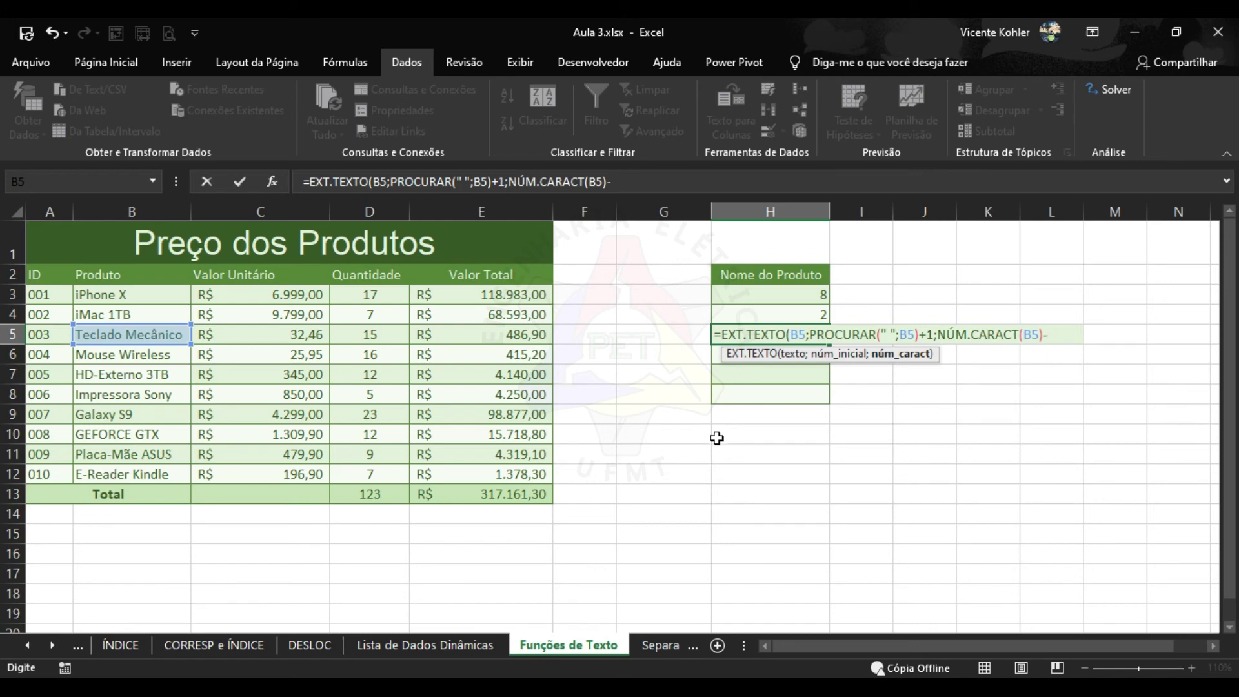
pyautogui.moveTo(810, 340); pyautogui.dragTo(923, 340)
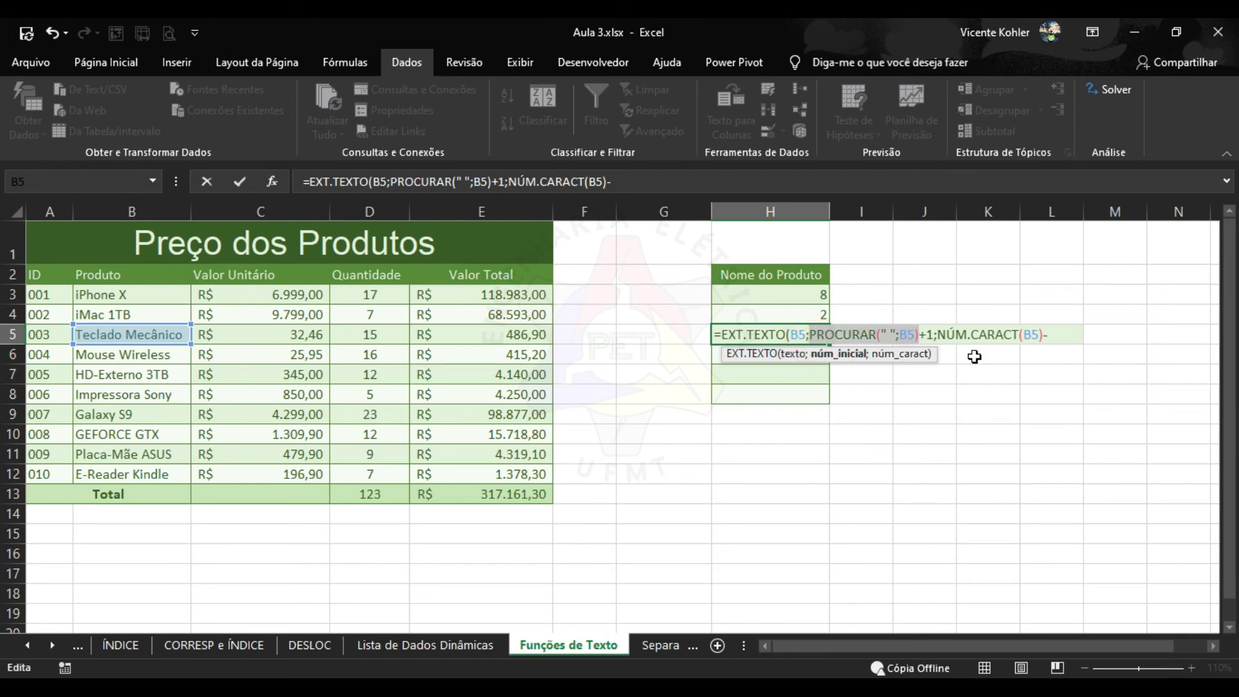
pyautogui.click(1065, 335)
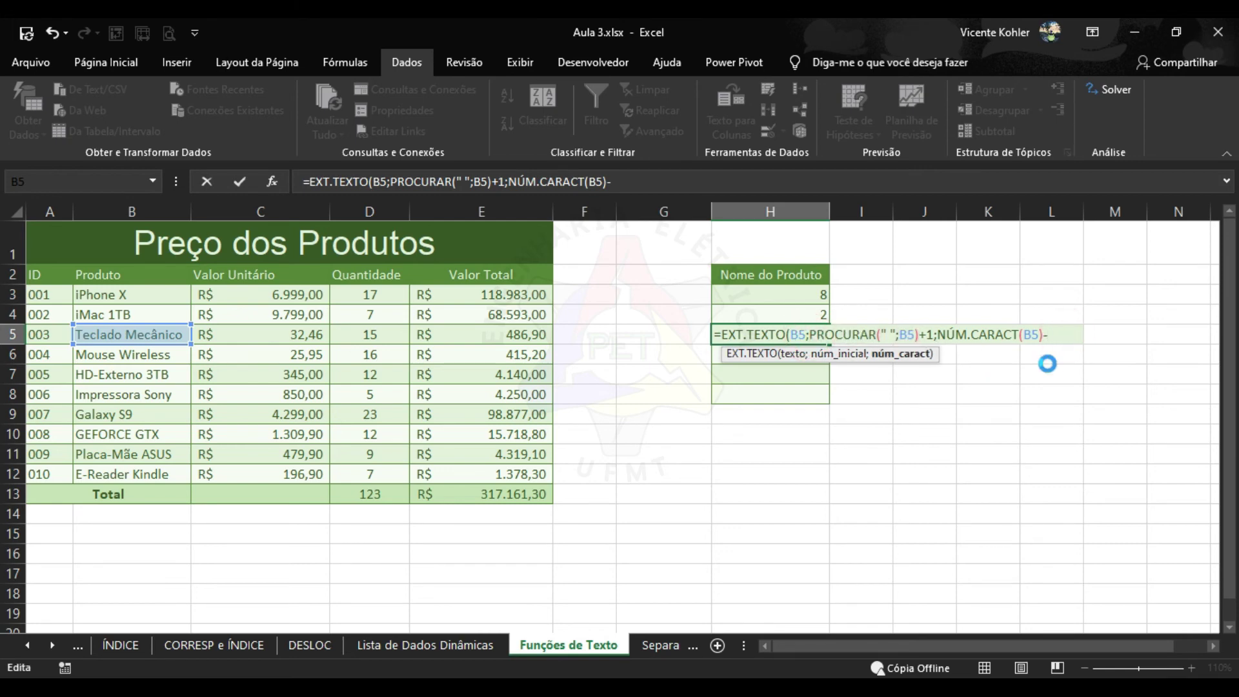
pyautogui.hotkey('ctrl', 'v')
pyautogui.write(')')
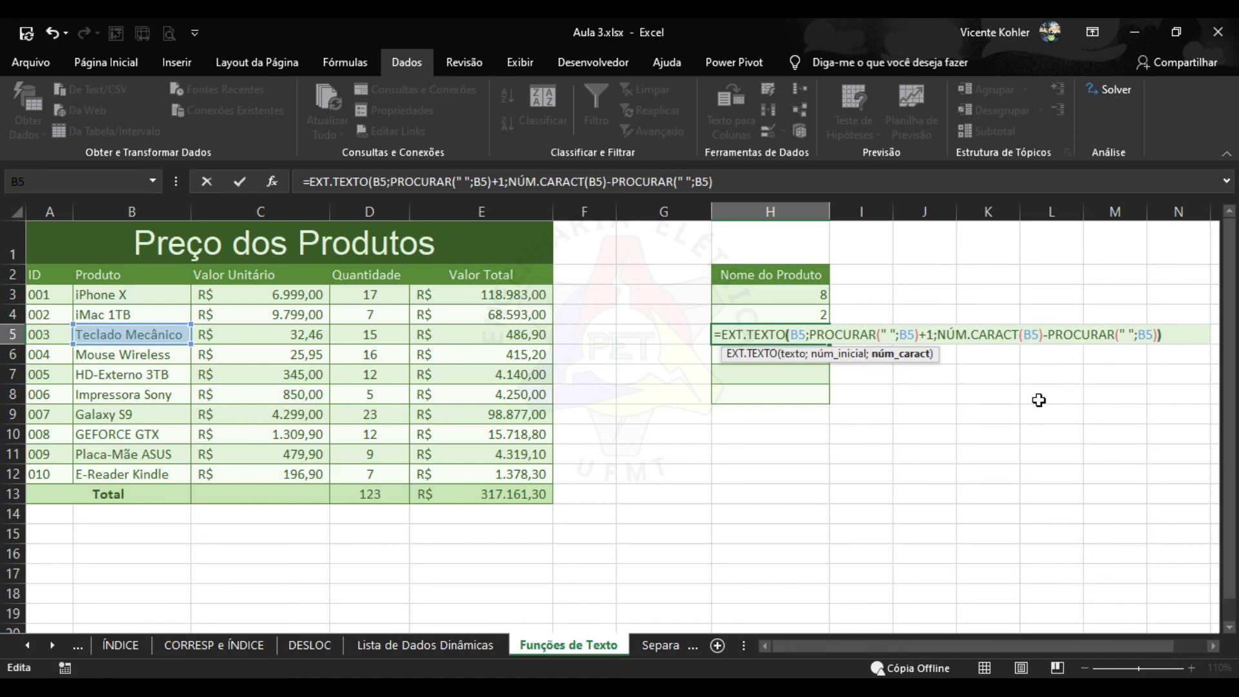
pyautogui.press('Return')
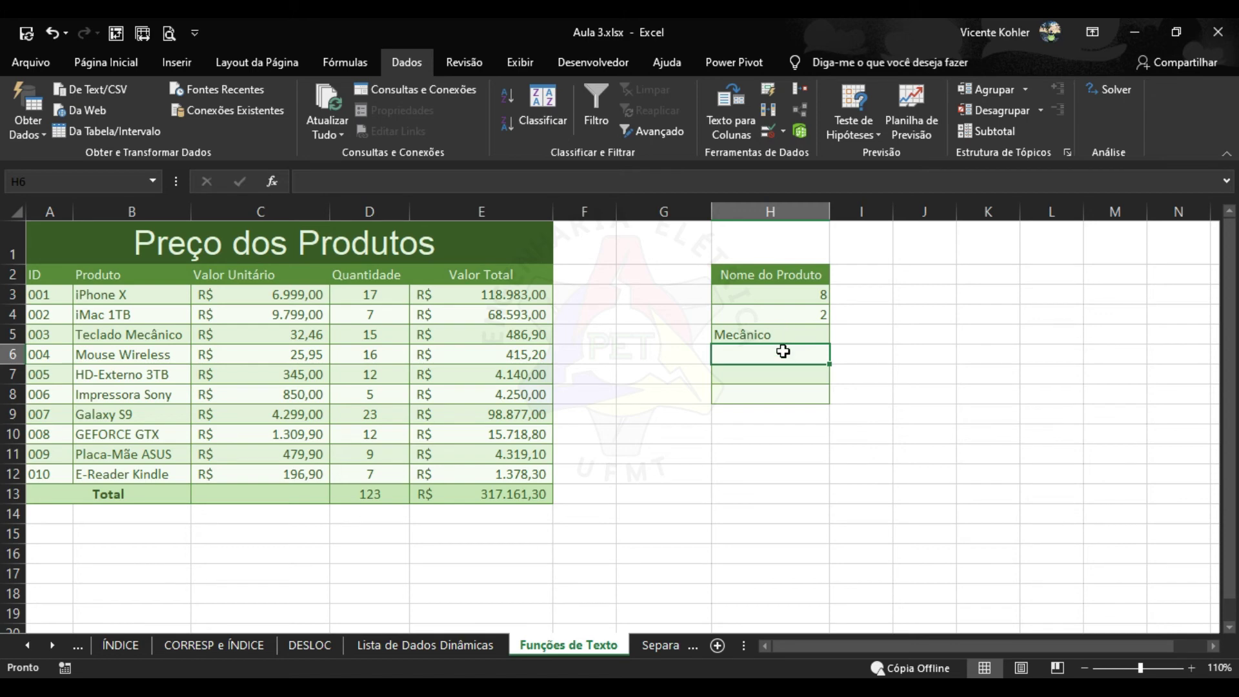
# Enter =ARRUMAR(B6) in H6 to strip surplus spaces from the fourth product name
pyautogui.write('=A')
pyautogui.press('capslock')
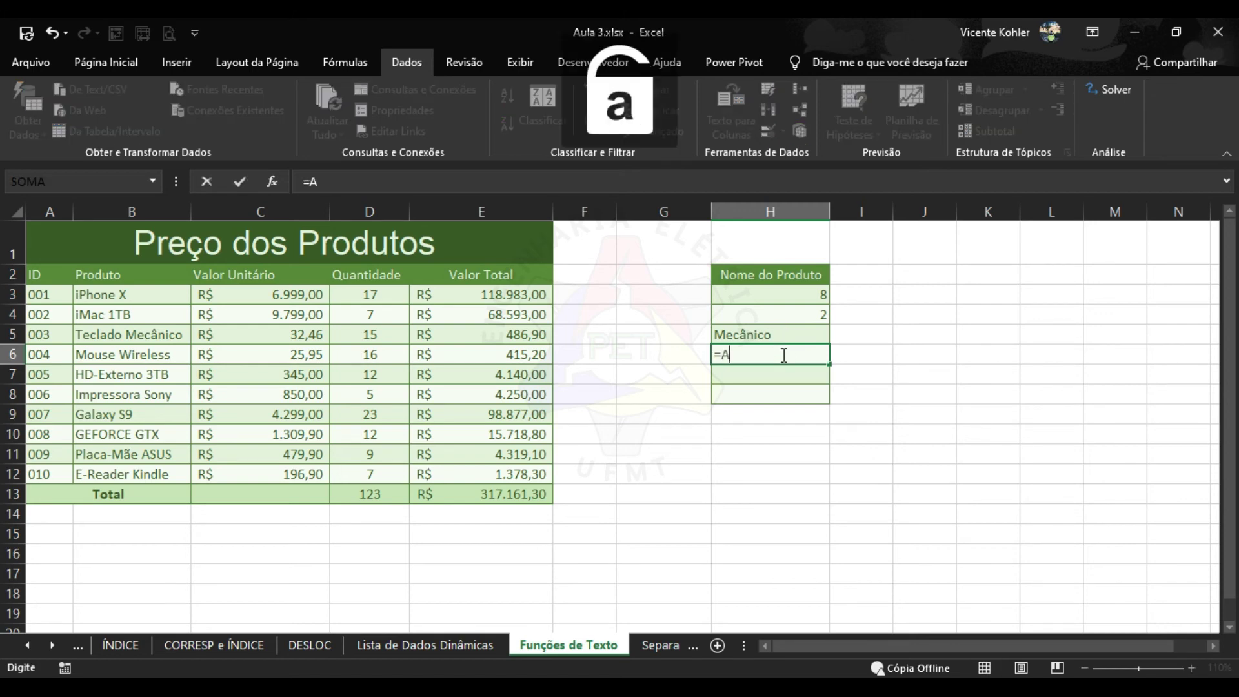
pyautogui.write('rrum')
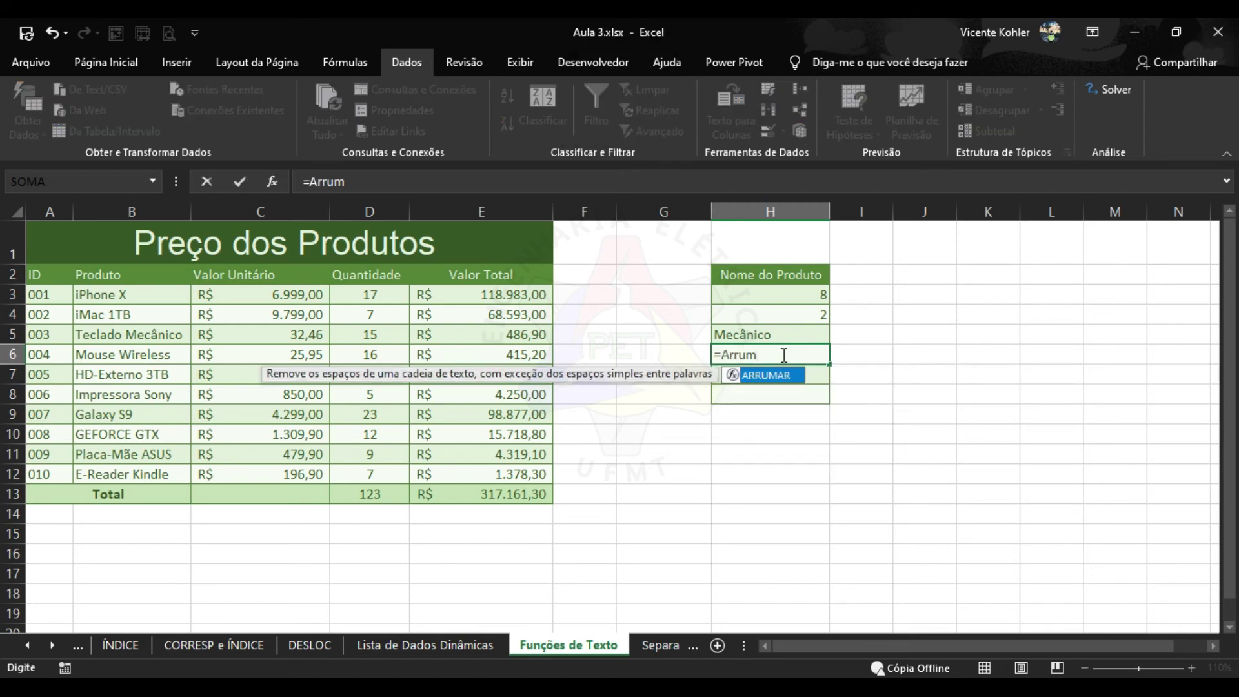
pyautogui.press('Tab')
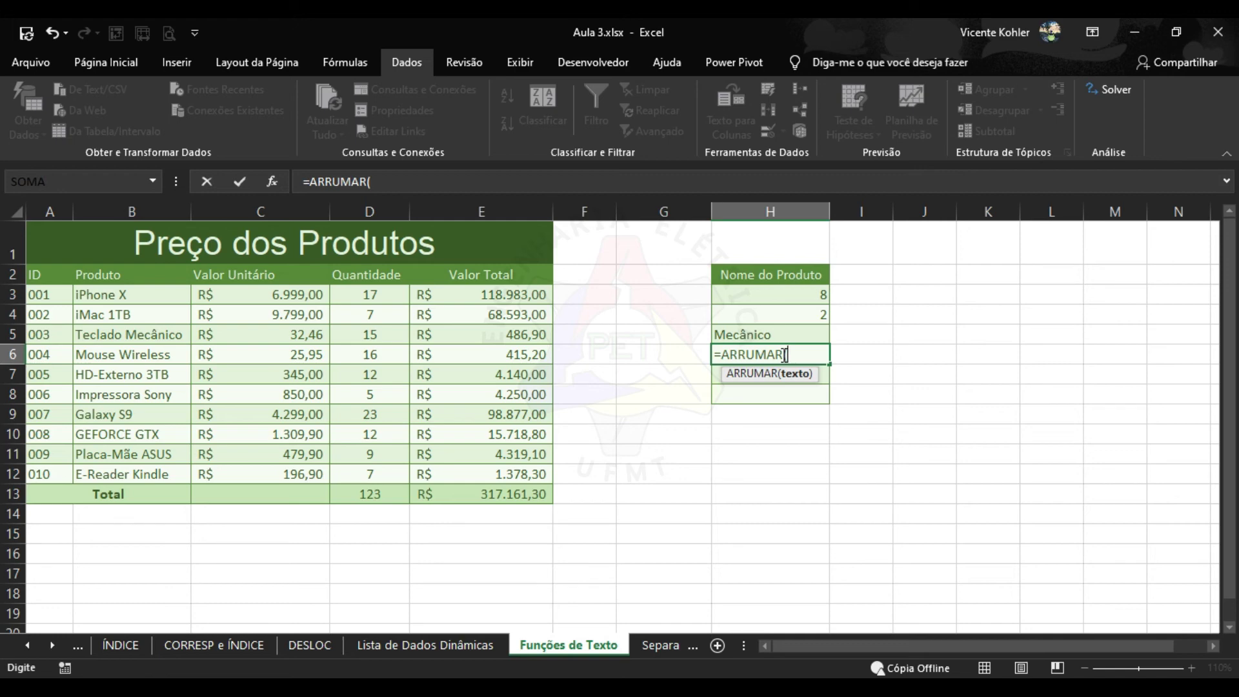
pyautogui.click(143, 361)
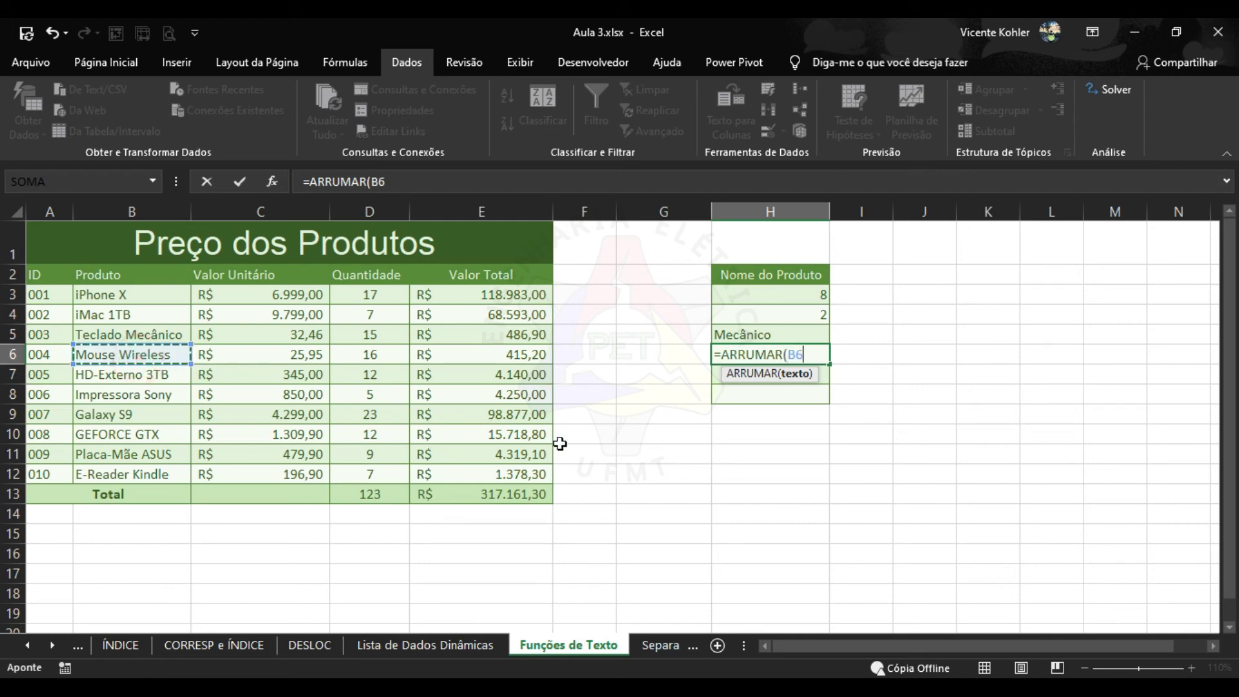
pyautogui.write(')')
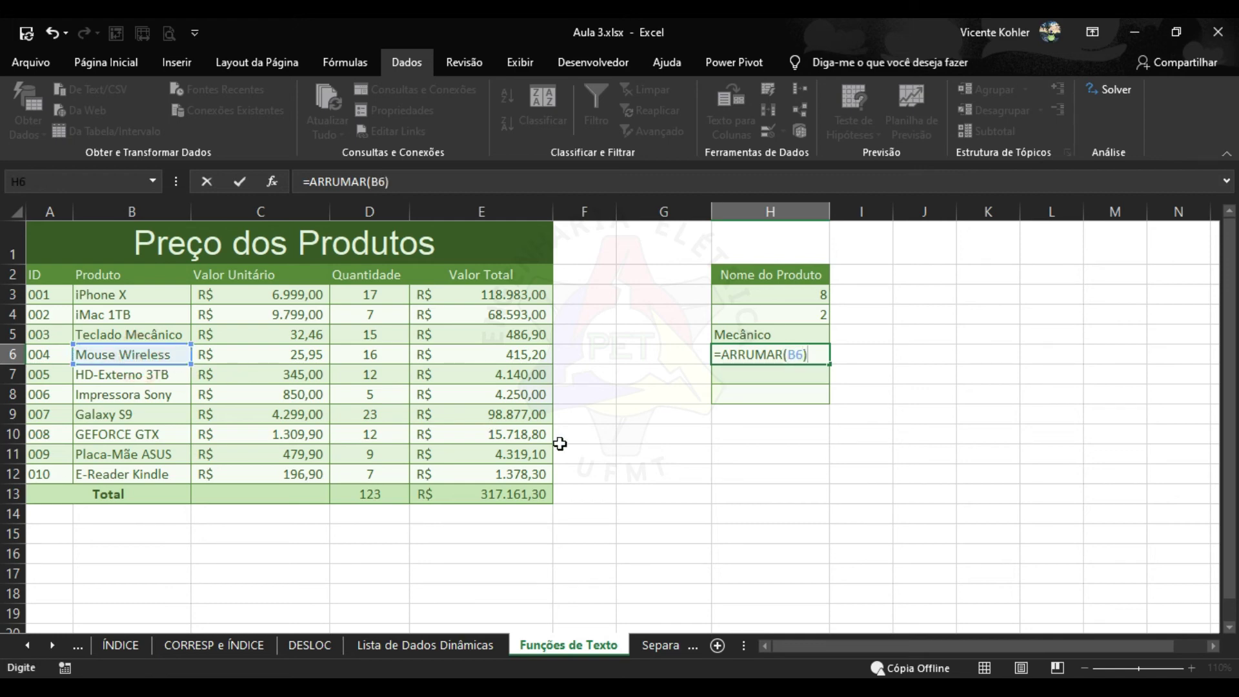
pyautogui.press('Return')
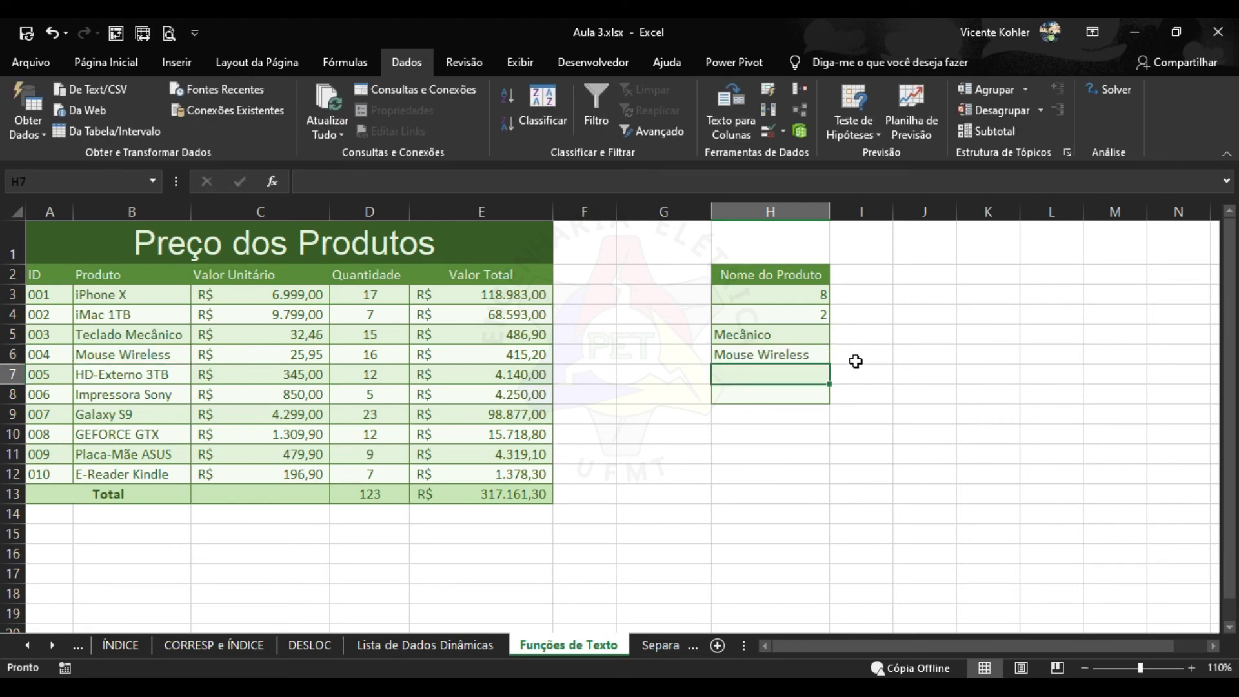
# Add a leading space before Mouse Wireless in B6 to test the ARRUMAR formula
pyautogui.click(149, 348)
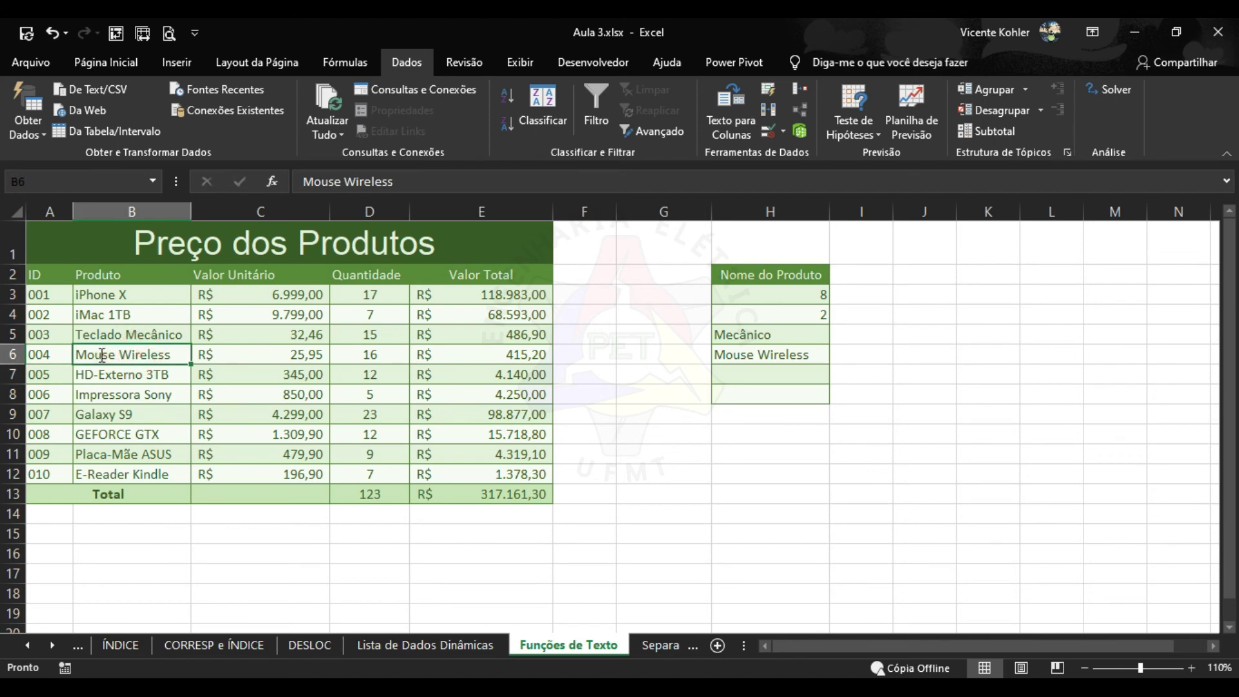
pyautogui.doubleClick(77, 354)
pyautogui.press('Return')
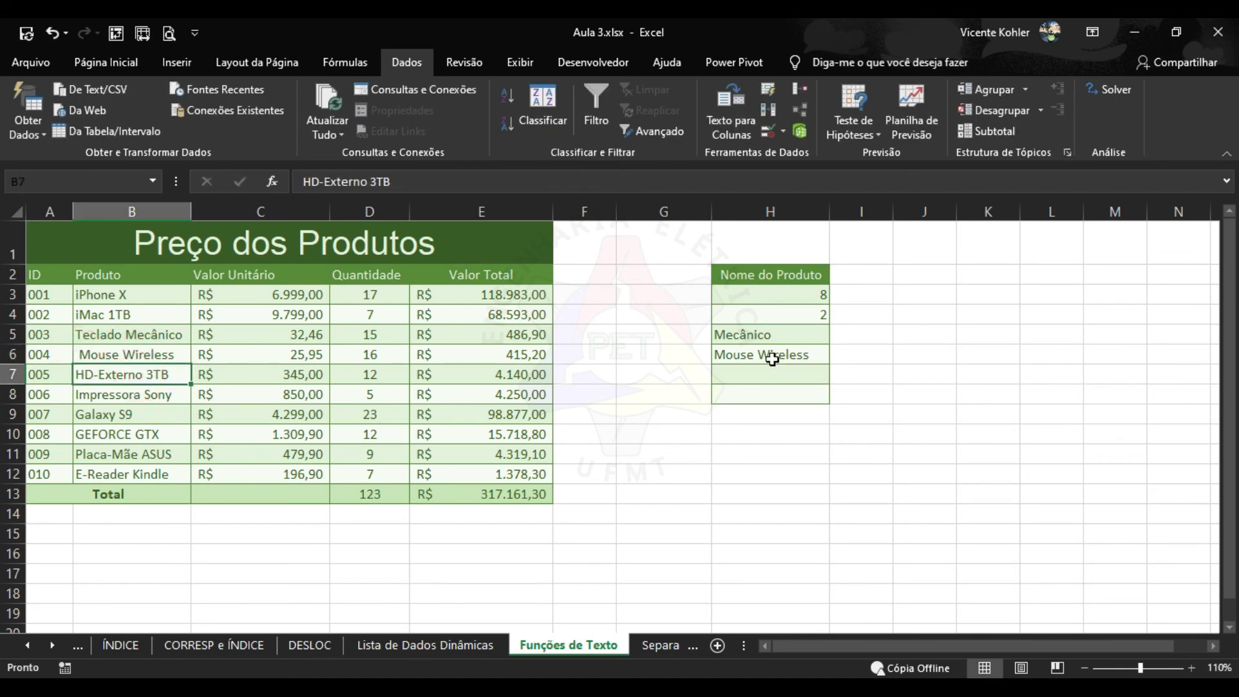
# Remove the leading space from the Mouse Wireless entry in B6
pyautogui.click(166, 350)
pyautogui.doubleClick(93, 354)
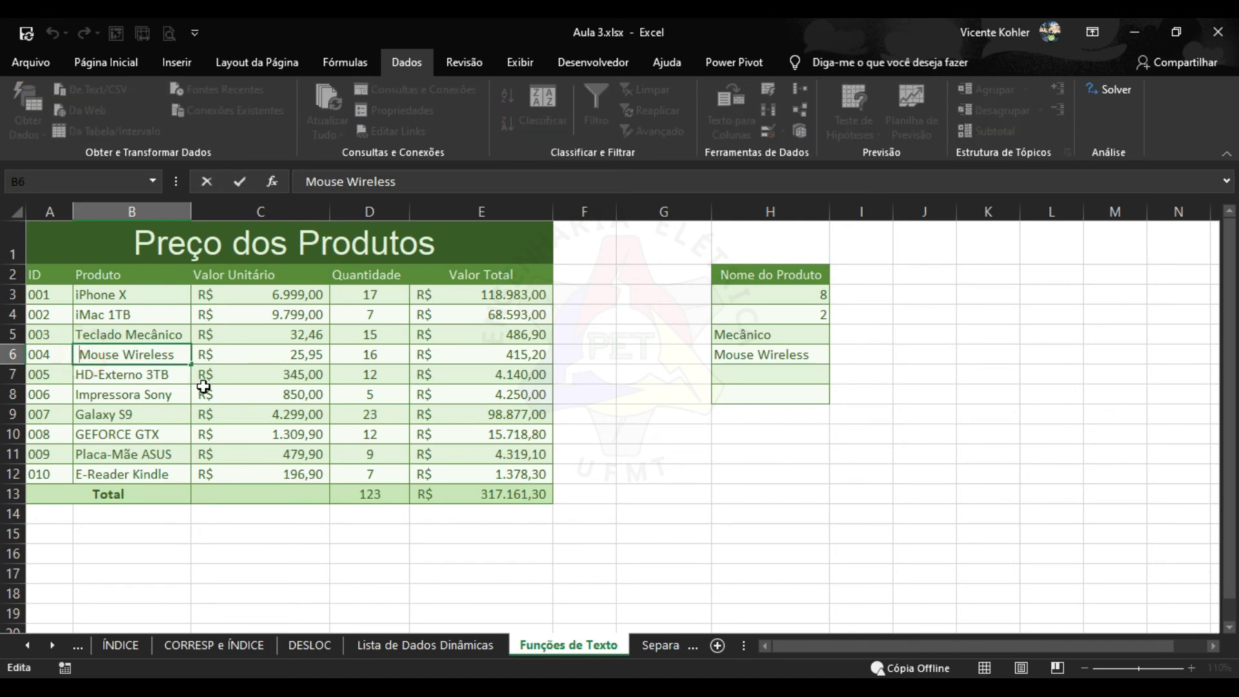
pyautogui.press('BackSpace')
pyautogui.click(741, 384)
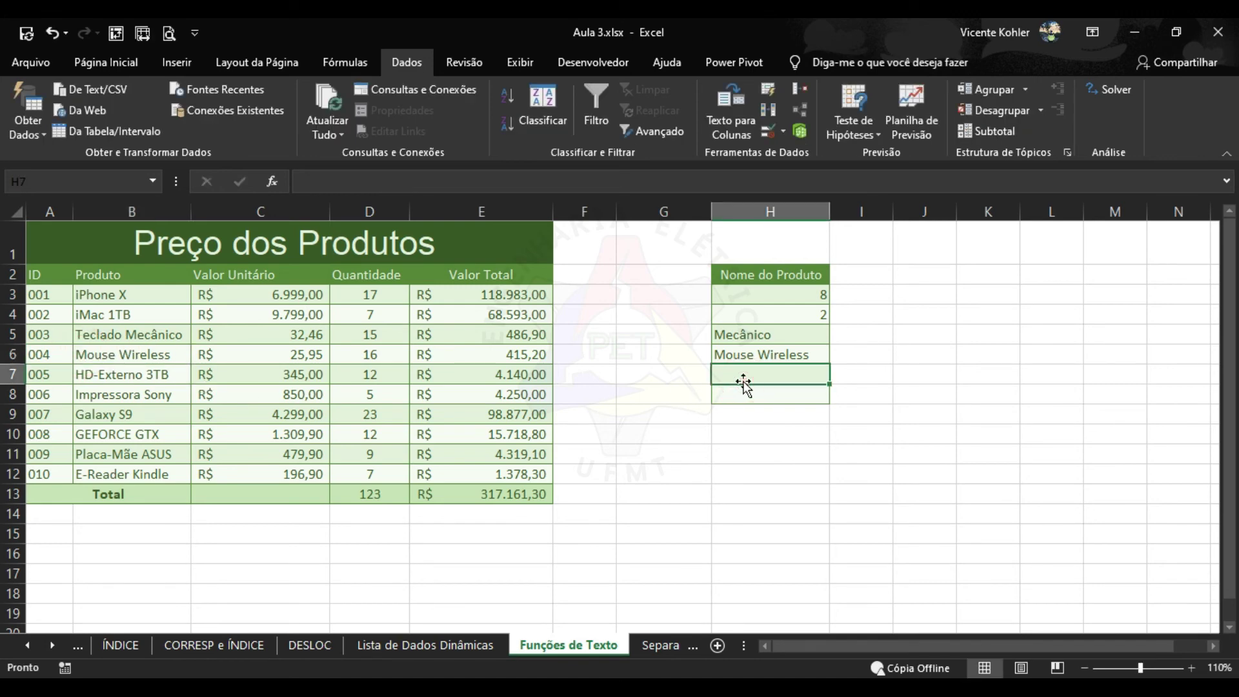
# Enter =MUDAR(B7;5;2;"SS") in H7 to replace two characters of the fifth product name from position 5
pyautogui.write('=mudar')
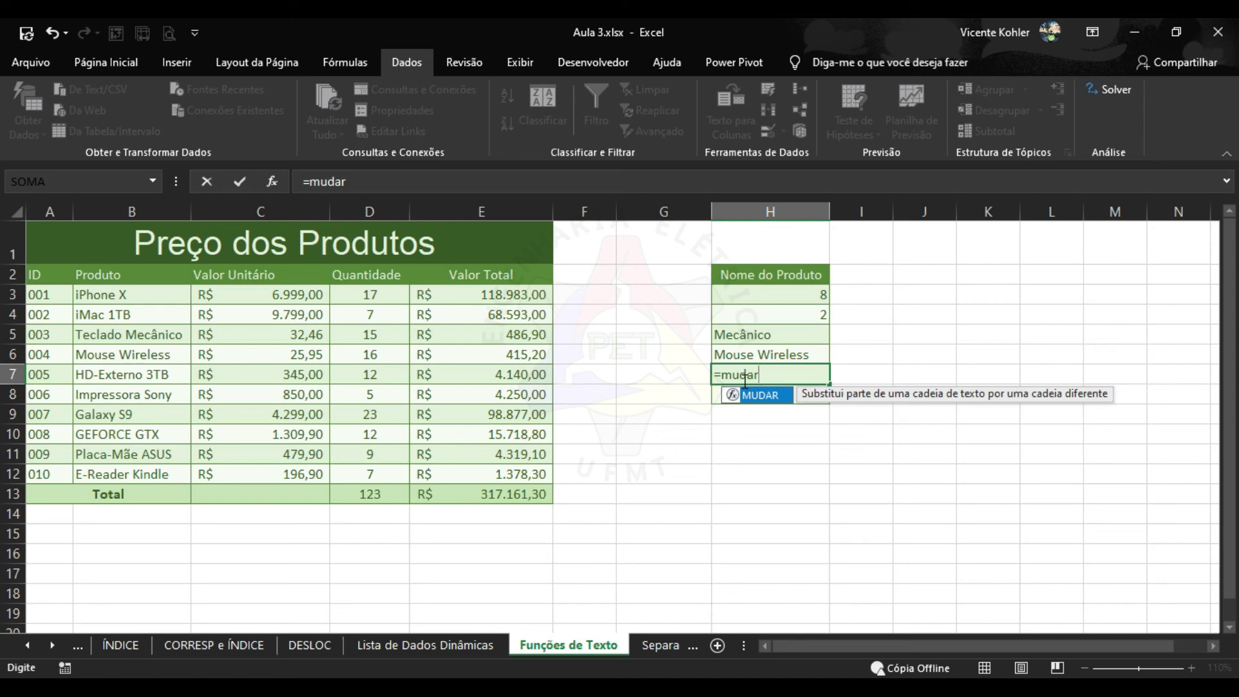
pyautogui.press('Tab')
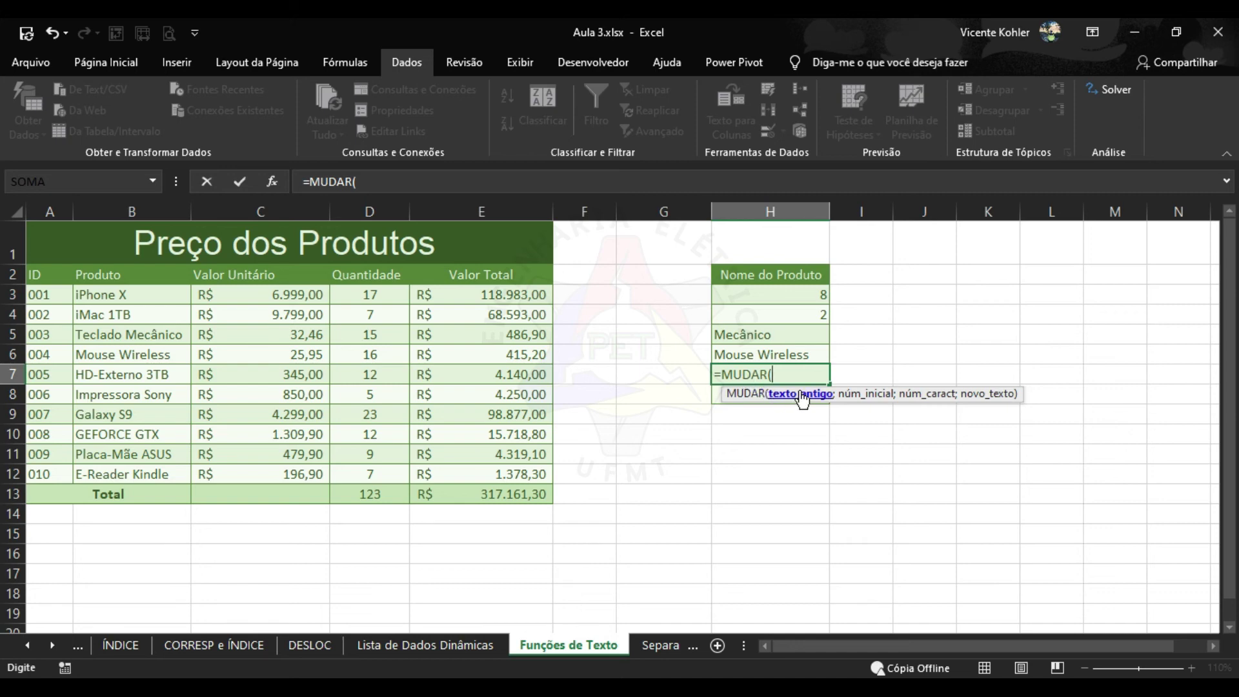
pyautogui.click(168, 373)
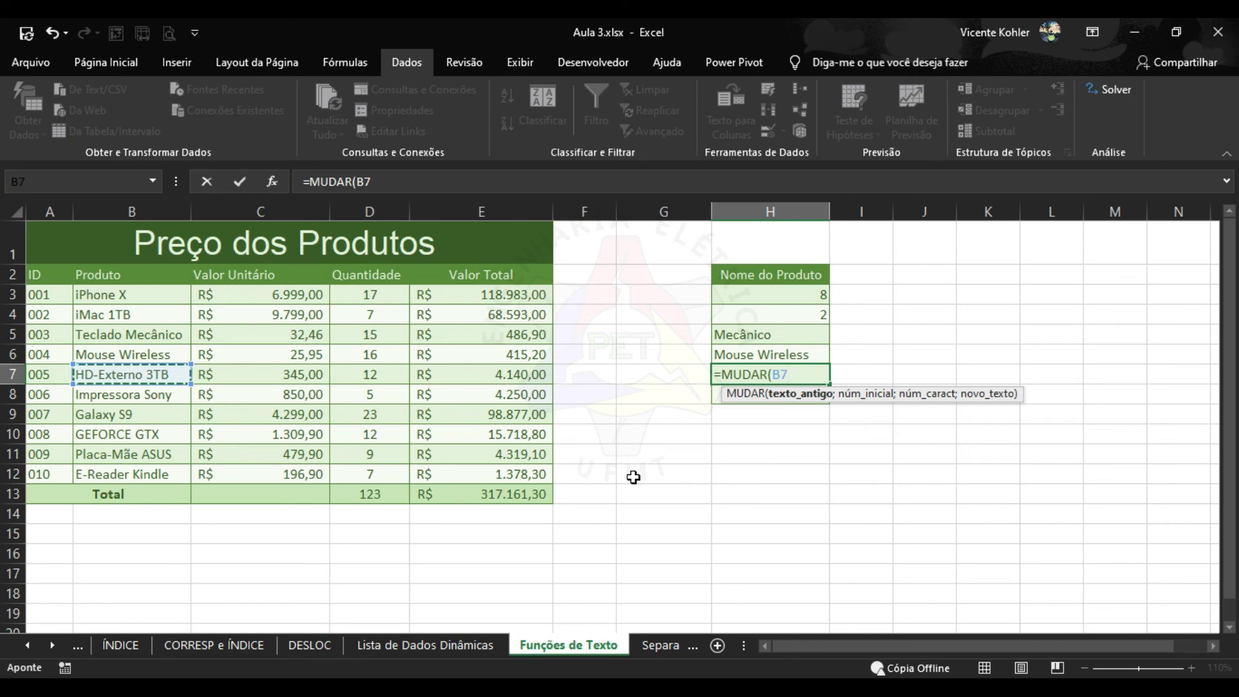
pyautogui.write(';')
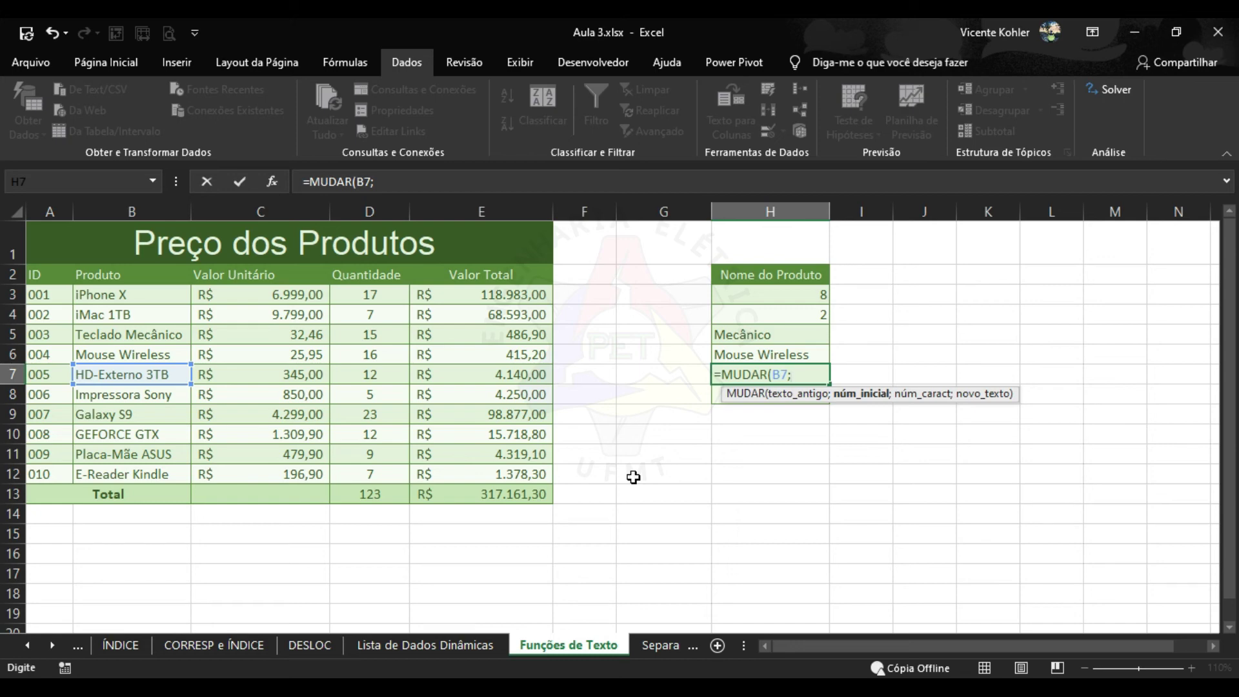
pyautogui.write('5')
pyautogui.write(';2')
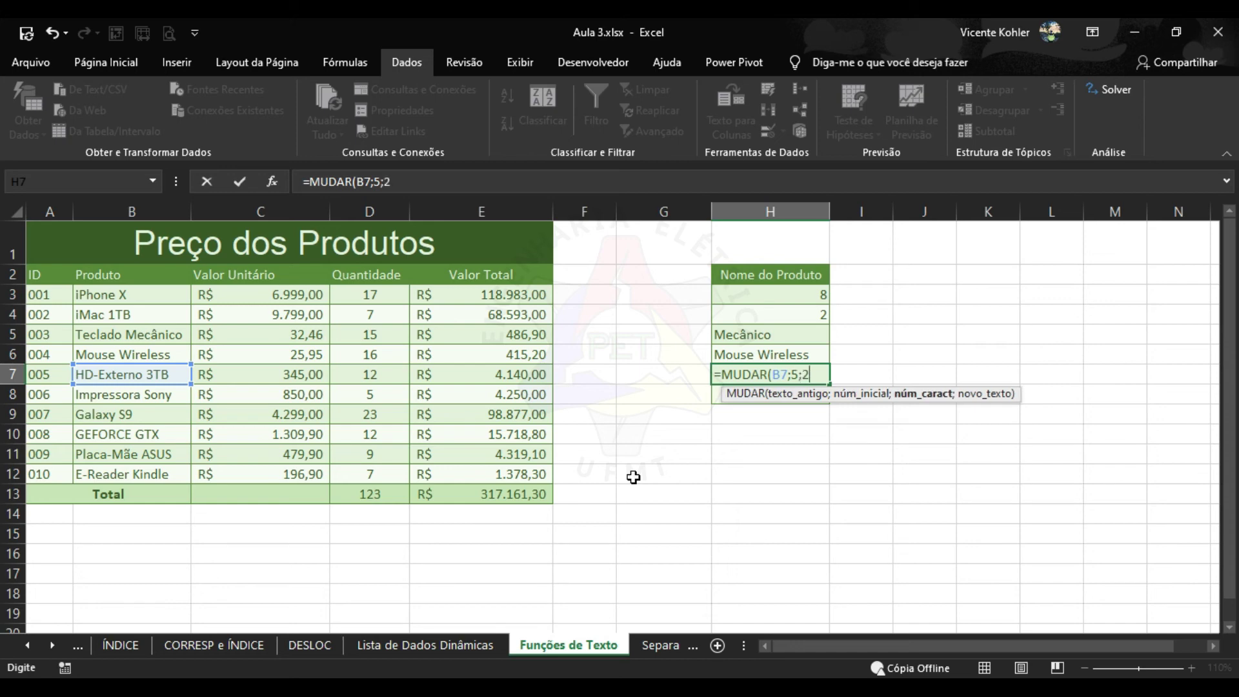
pyautogui.write(';')
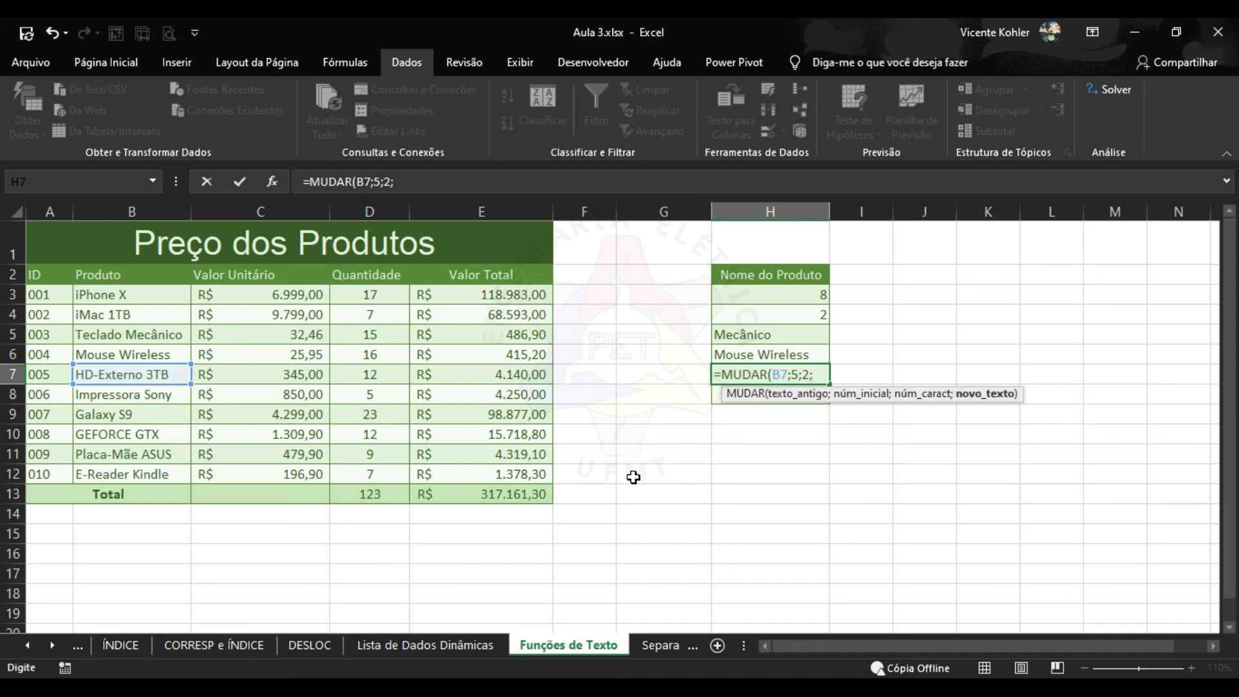
pyautogui.write('"')
pyautogui.write('SS")')
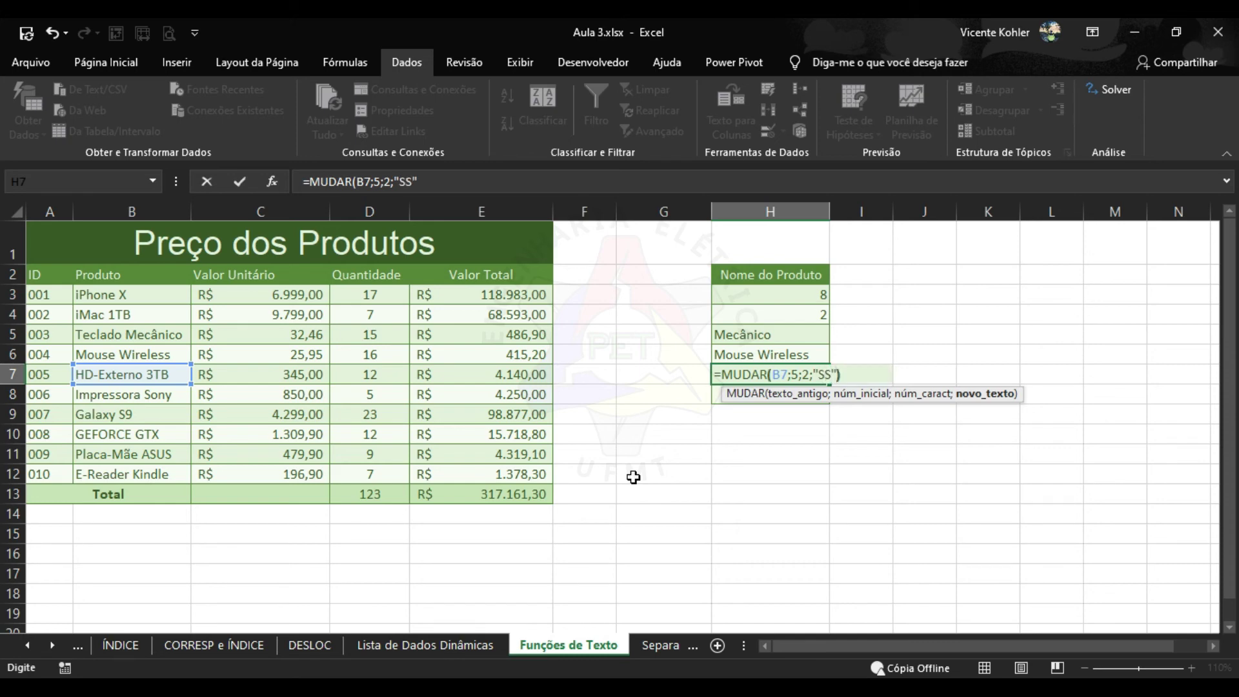
pyautogui.press('Left')
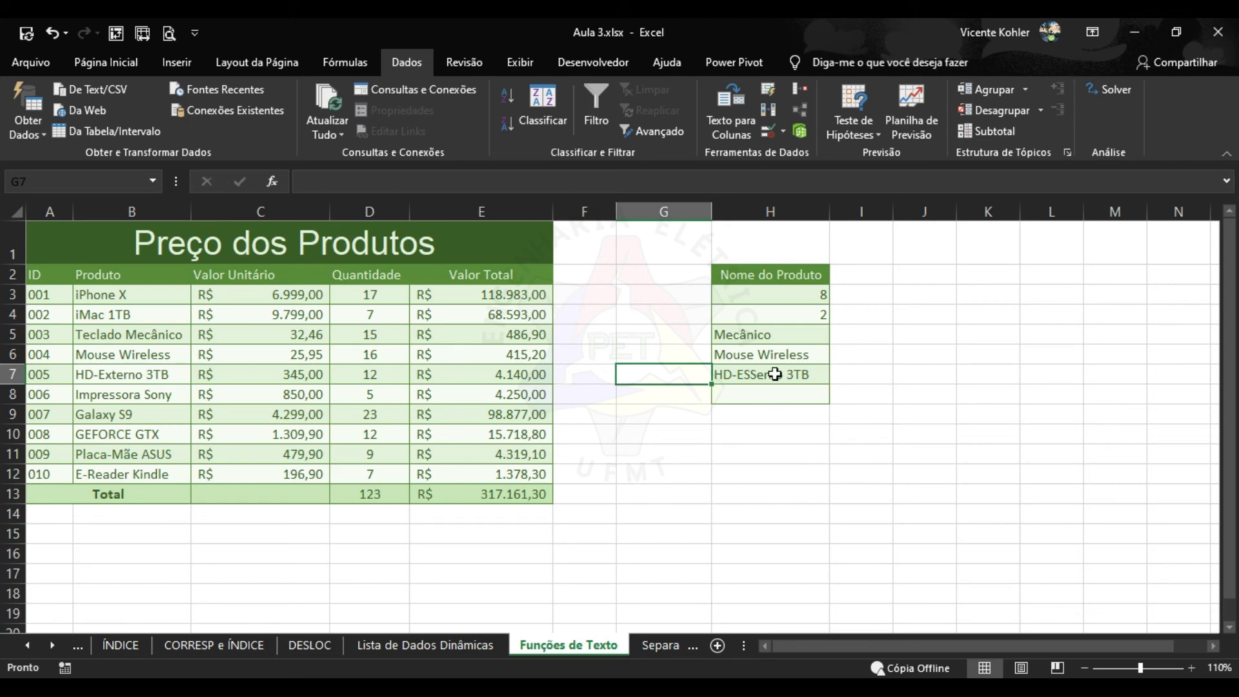
# Change the replacement text in the H7 MUDAR formula to "SSdd"
pyautogui.click(116, 383)
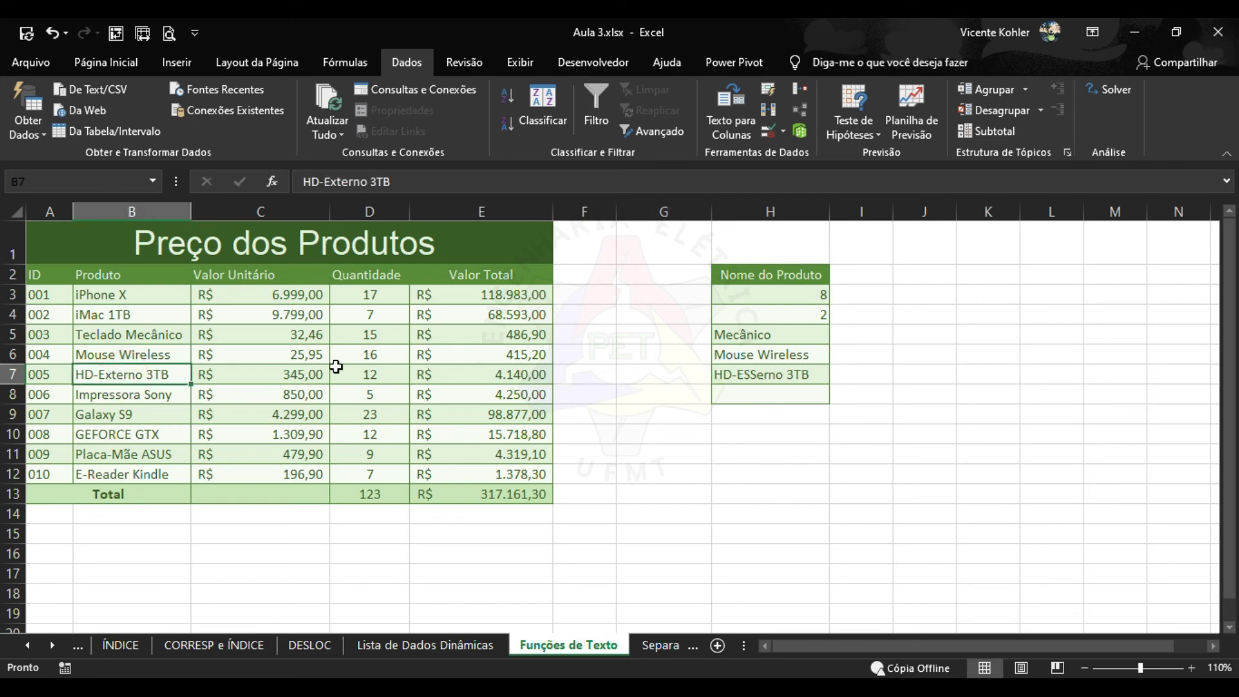
pyautogui.doubleClick(777, 375)
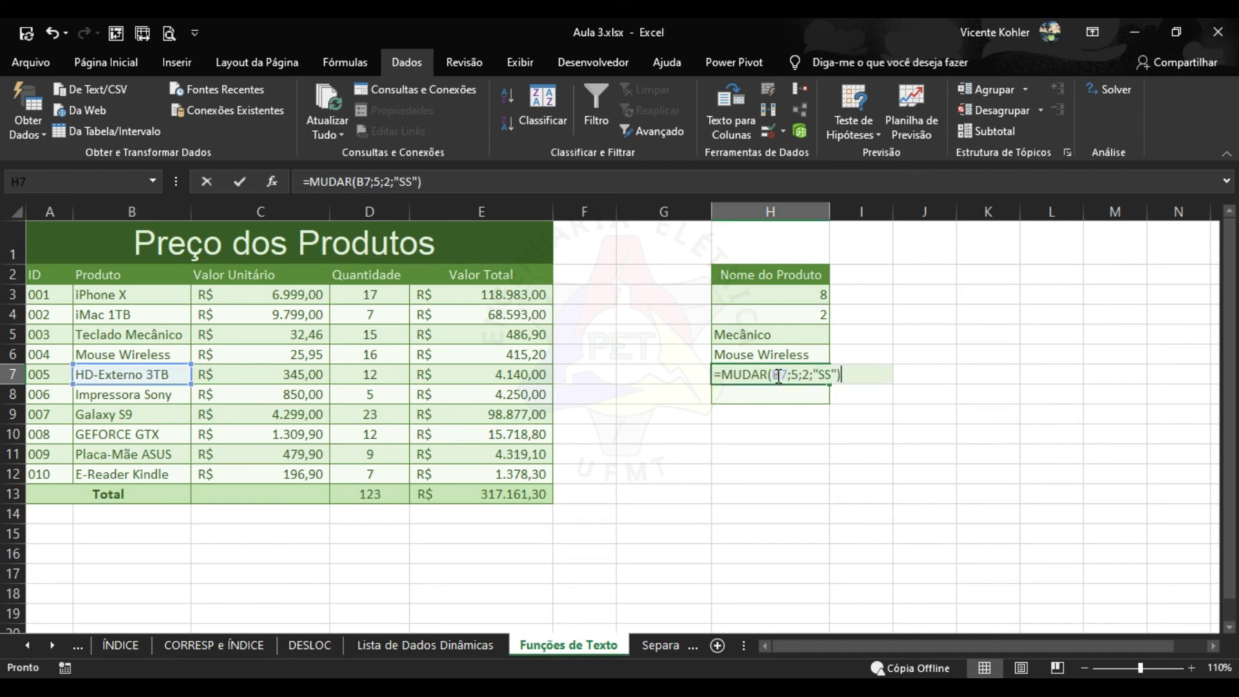
pyautogui.click(826, 375)
pyautogui.write('dd')
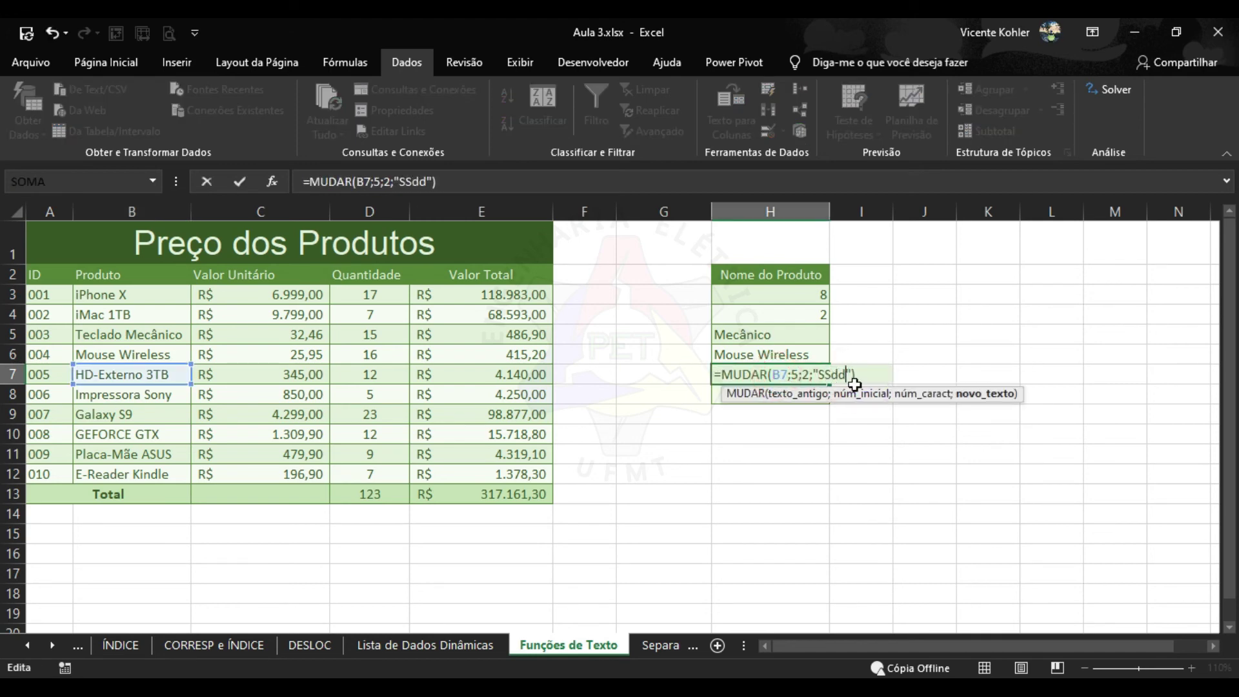
pyautogui.press('Return')
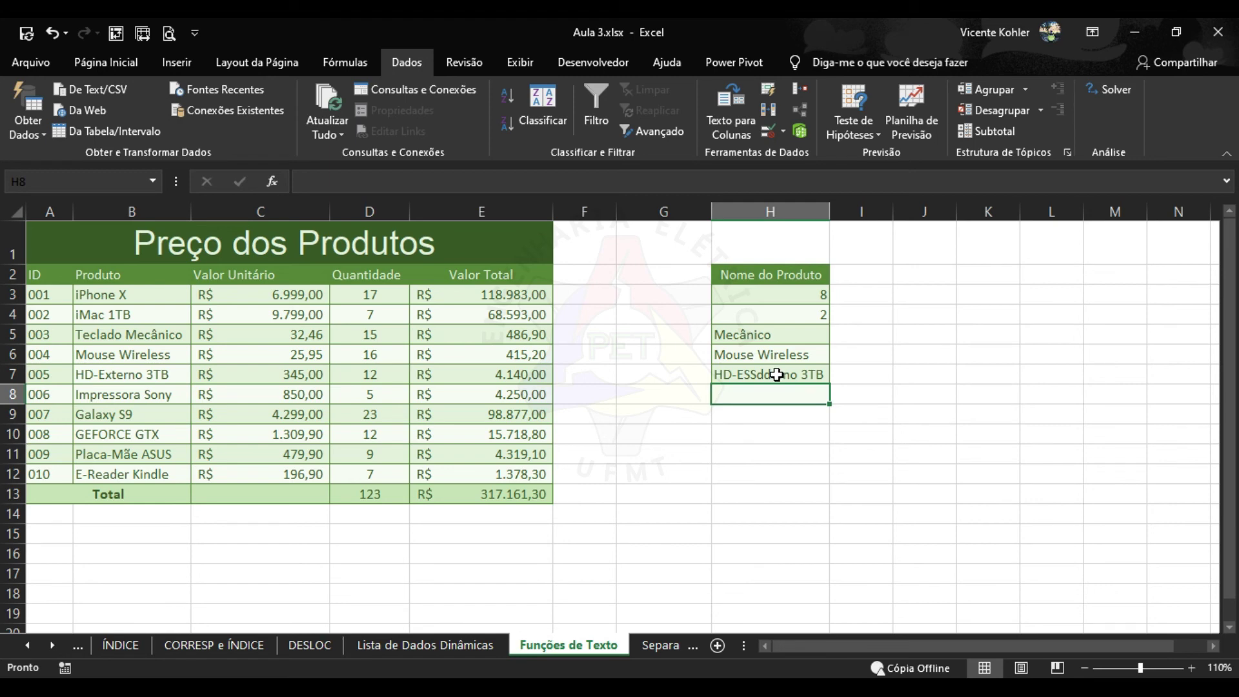
pyautogui.click(777, 375)
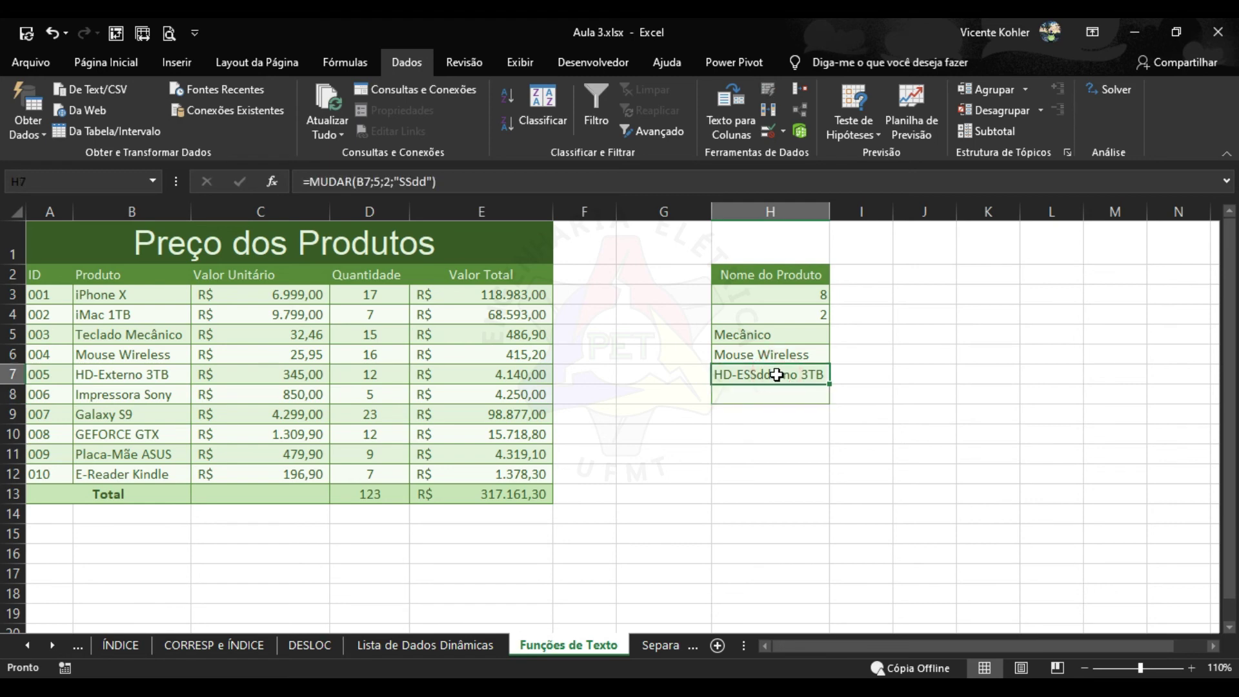
# Enter =SUBSTITUIR(B8;"ss";"SS") in H8 to replace the lowercase ss in the sixth product name
pyautogui.click(781, 393)
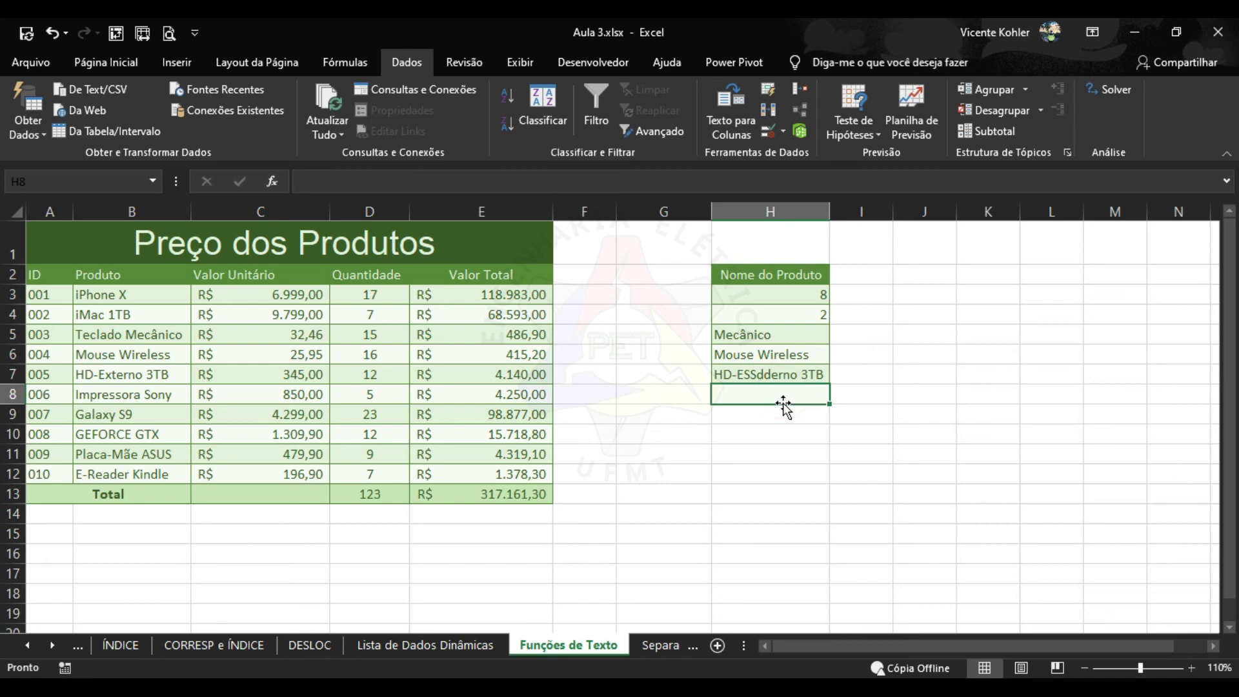
pyautogui.write('=subs')
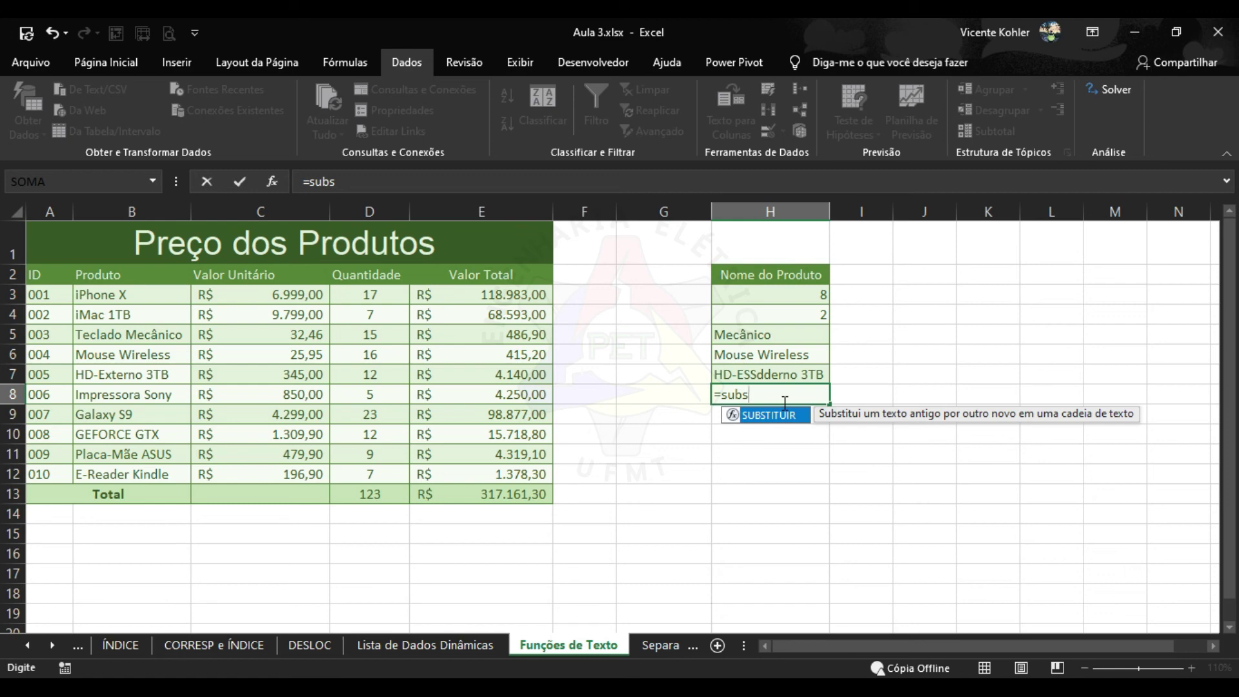
pyautogui.press('Tab')
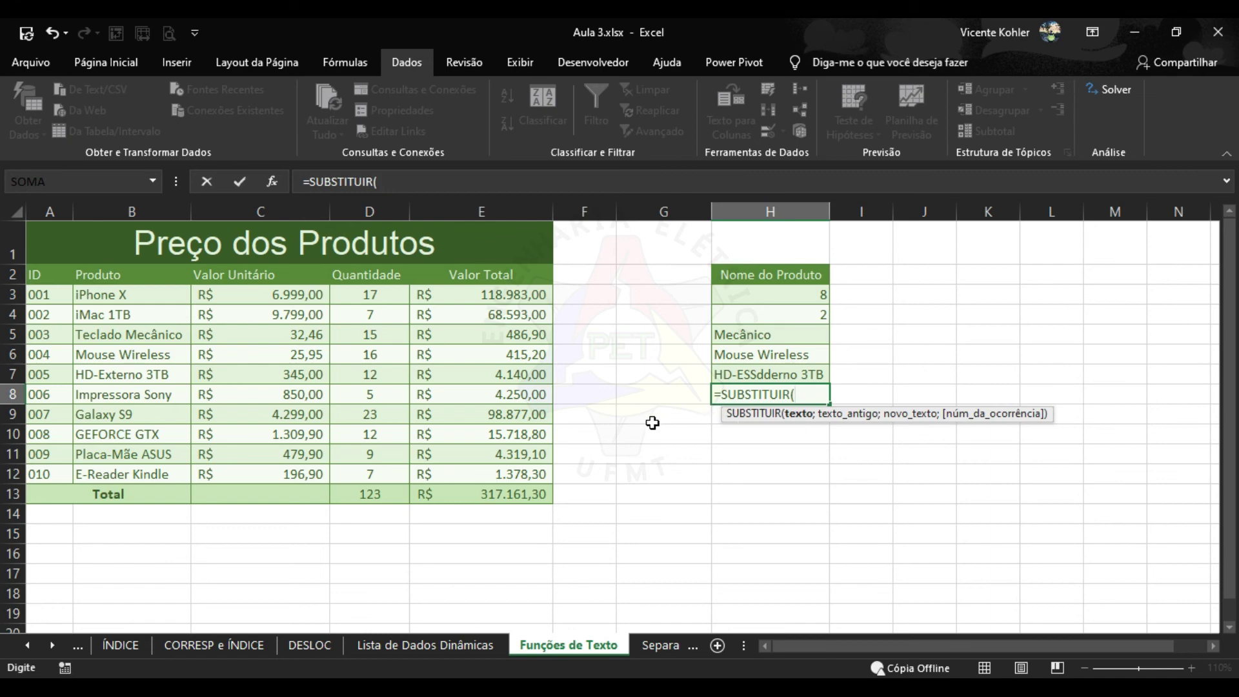
pyautogui.click(161, 394)
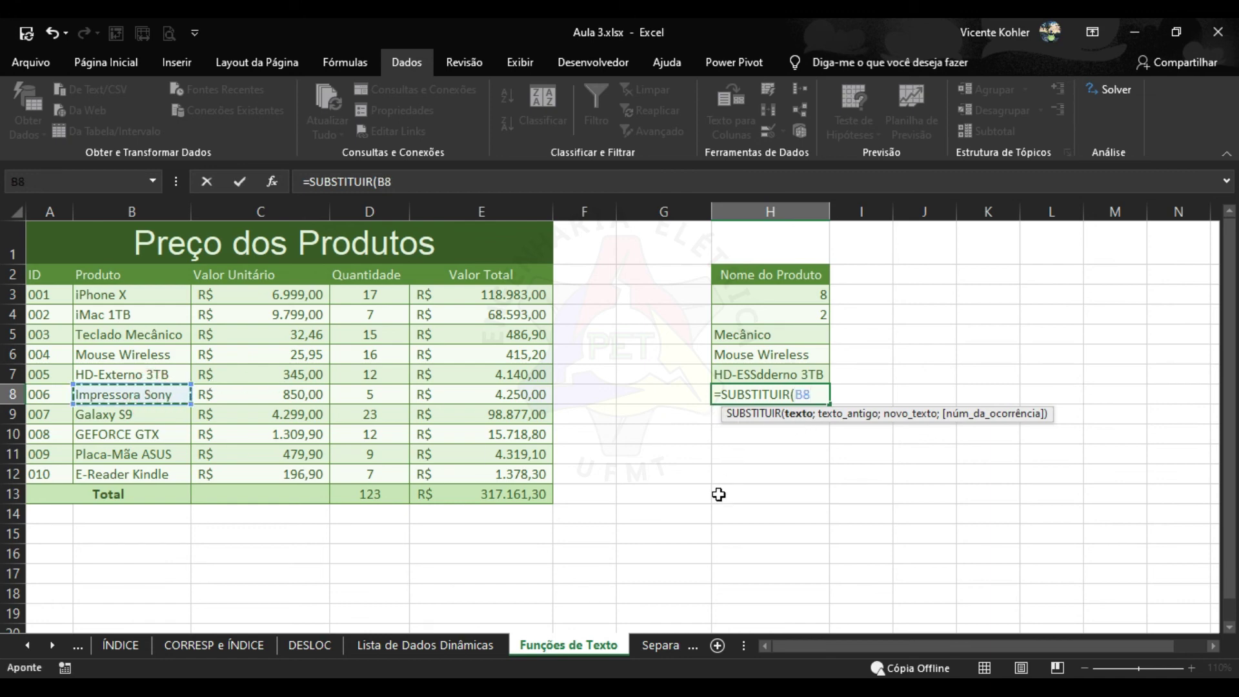
pyautogui.write(';')
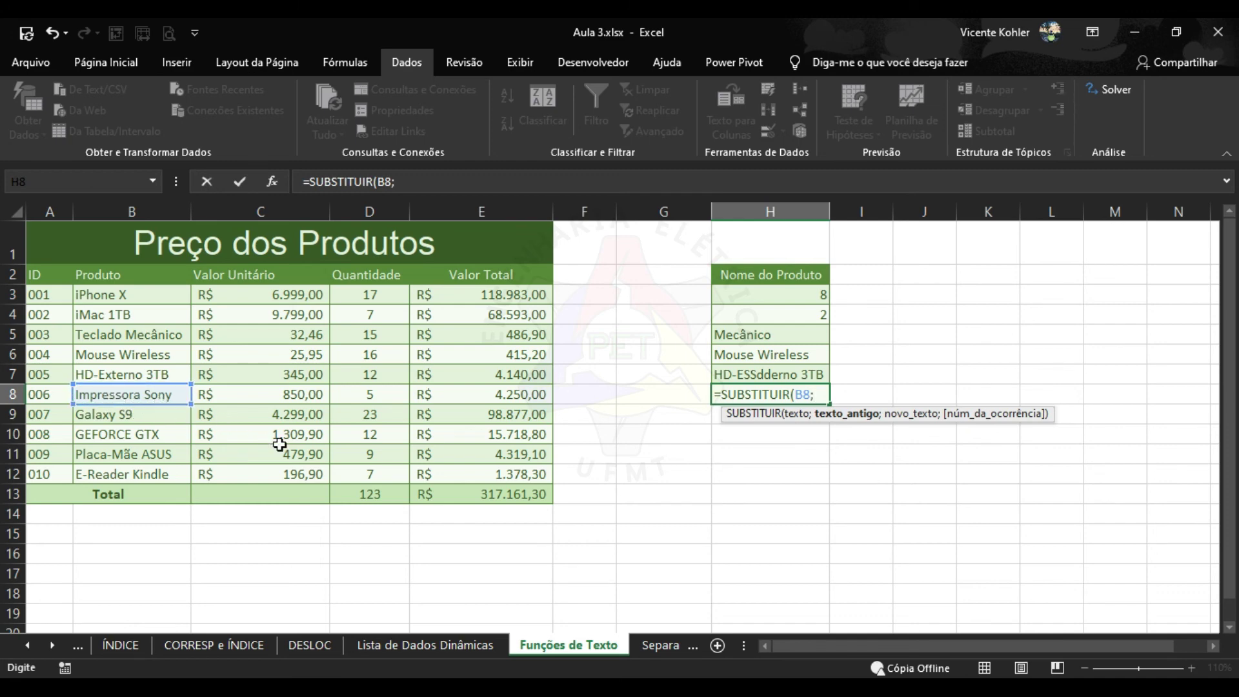
pyautogui.write('"SS"')
pyautogui.press('BackSpace')
pyautogui.press('BackSpace')
pyautogui.press('BackSpace')
pyautogui.write('ss"')
pyautogui.write(';"SS')
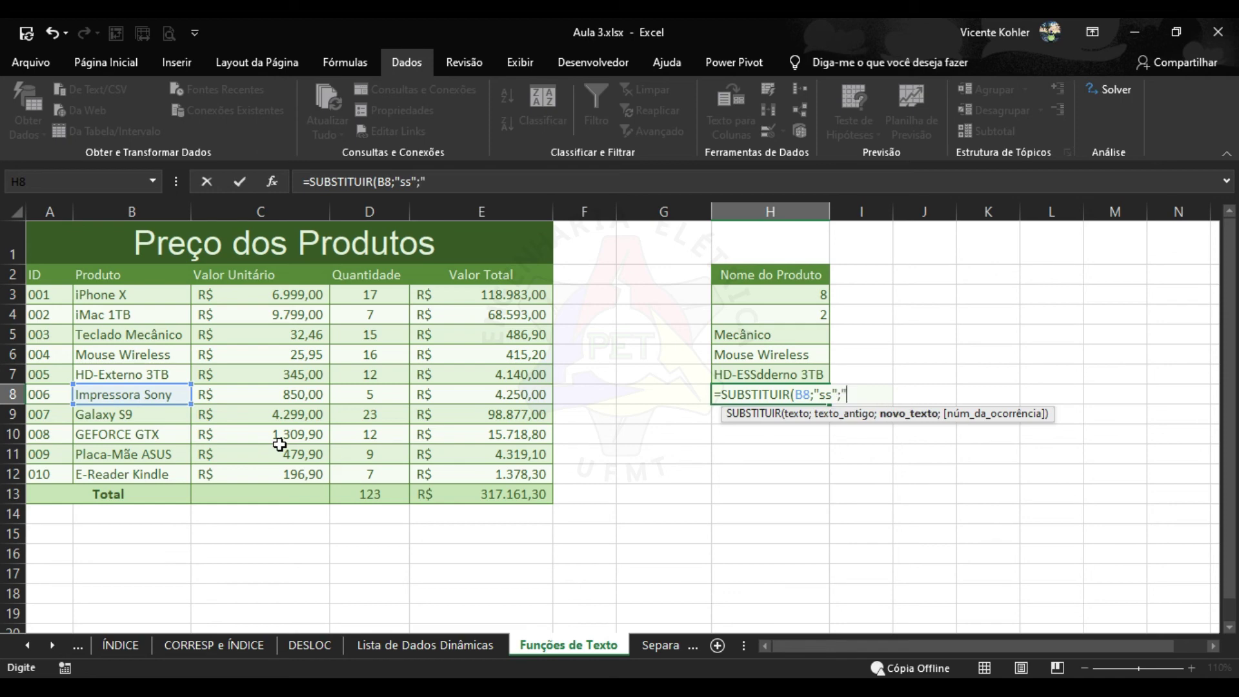
pyautogui.write('")')
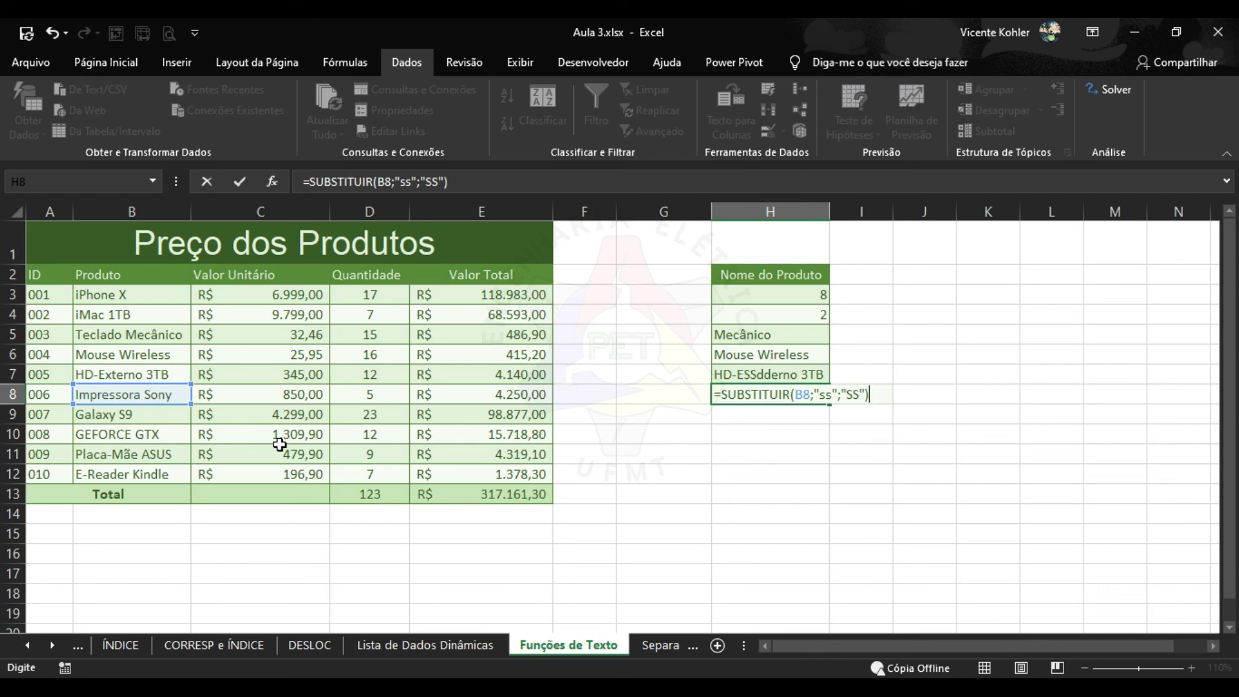
pyautogui.press('Return')
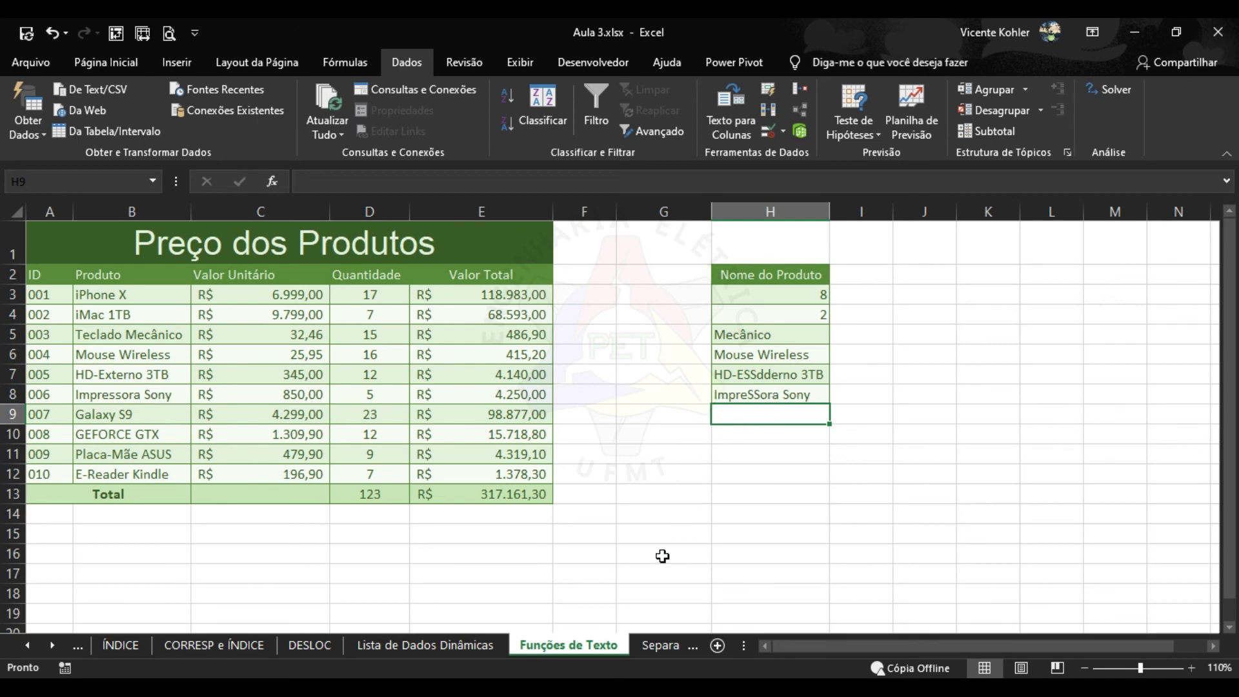
# Switch to the Separando Textos de Colunas worksheet
pyautogui.click(761, 473)
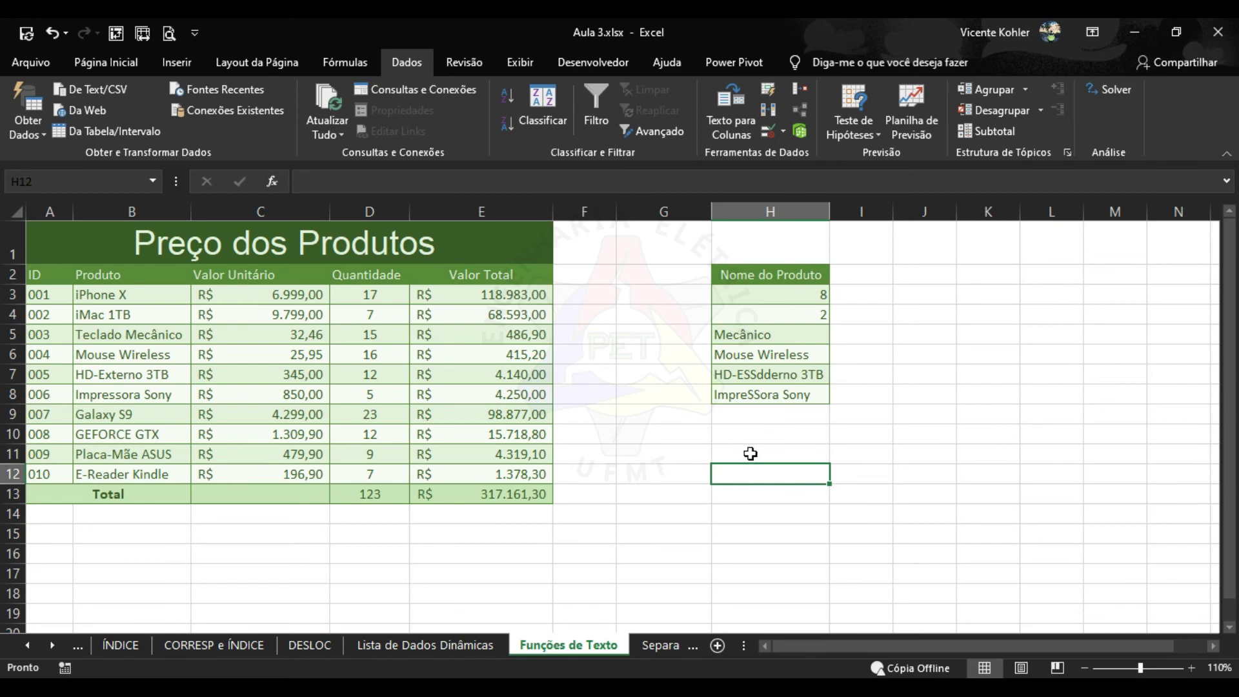
pyautogui.click(753, 449)
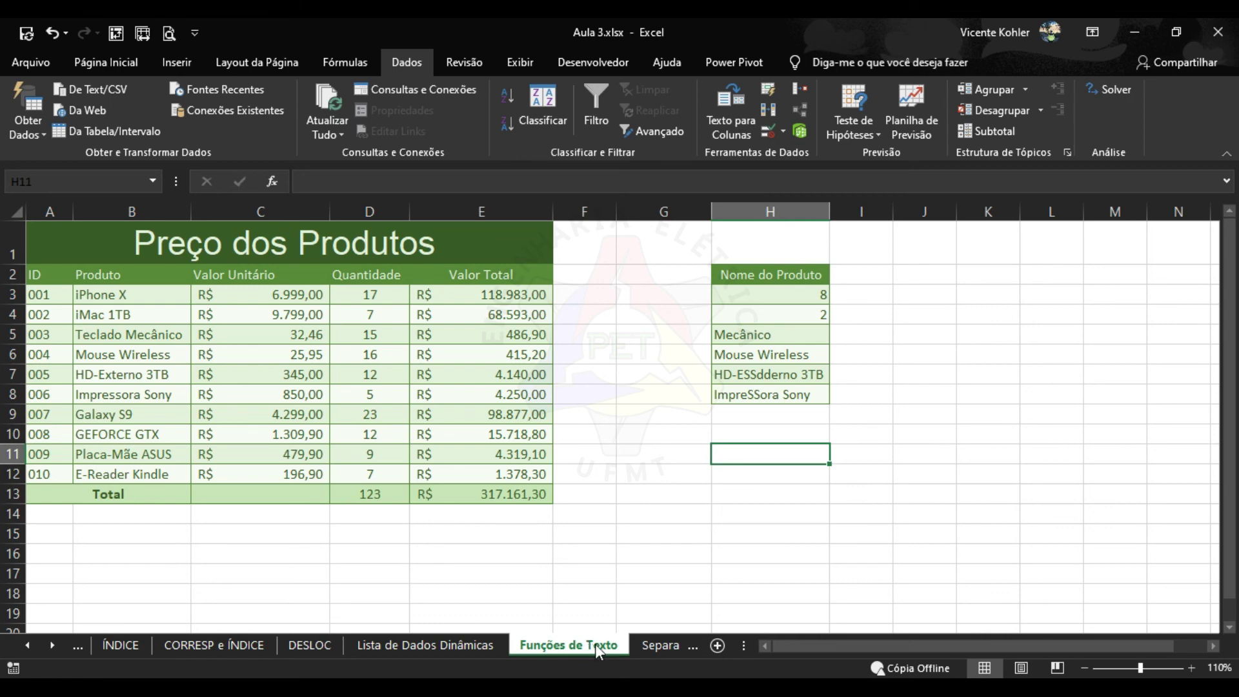
pyautogui.click(655, 645)
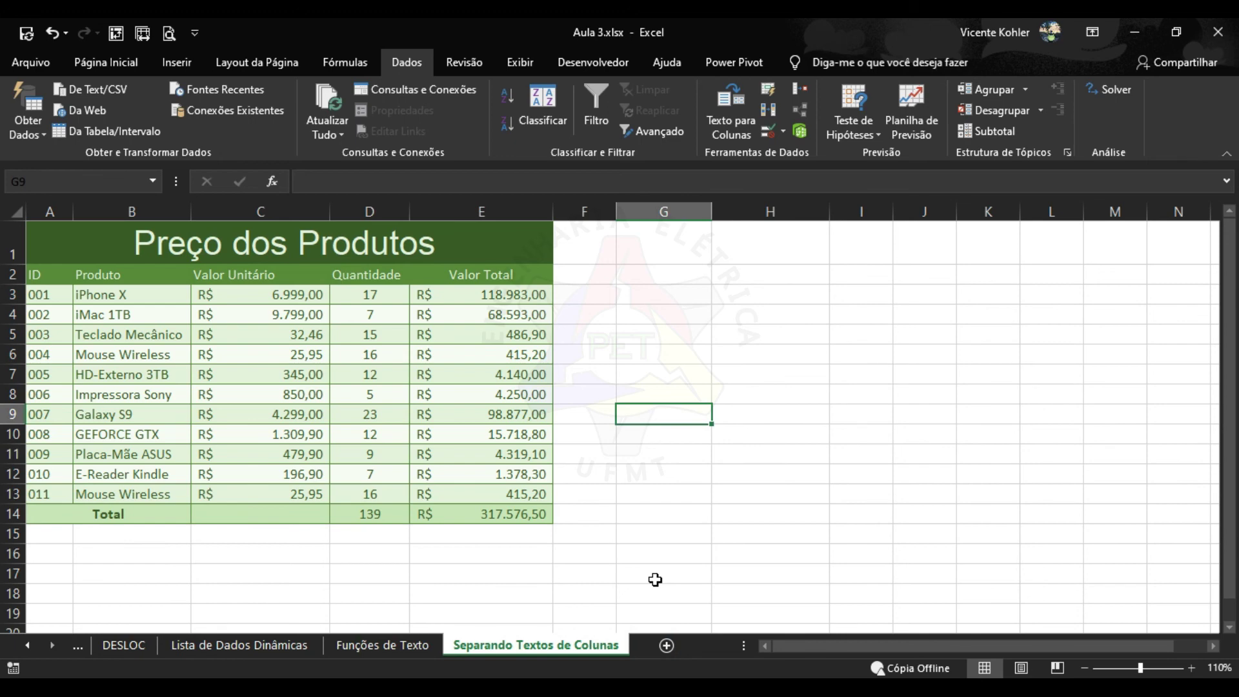
# Examine the Texto para Colunas tool's description and the product names in column B that it could split
pyautogui.click(657, 362)
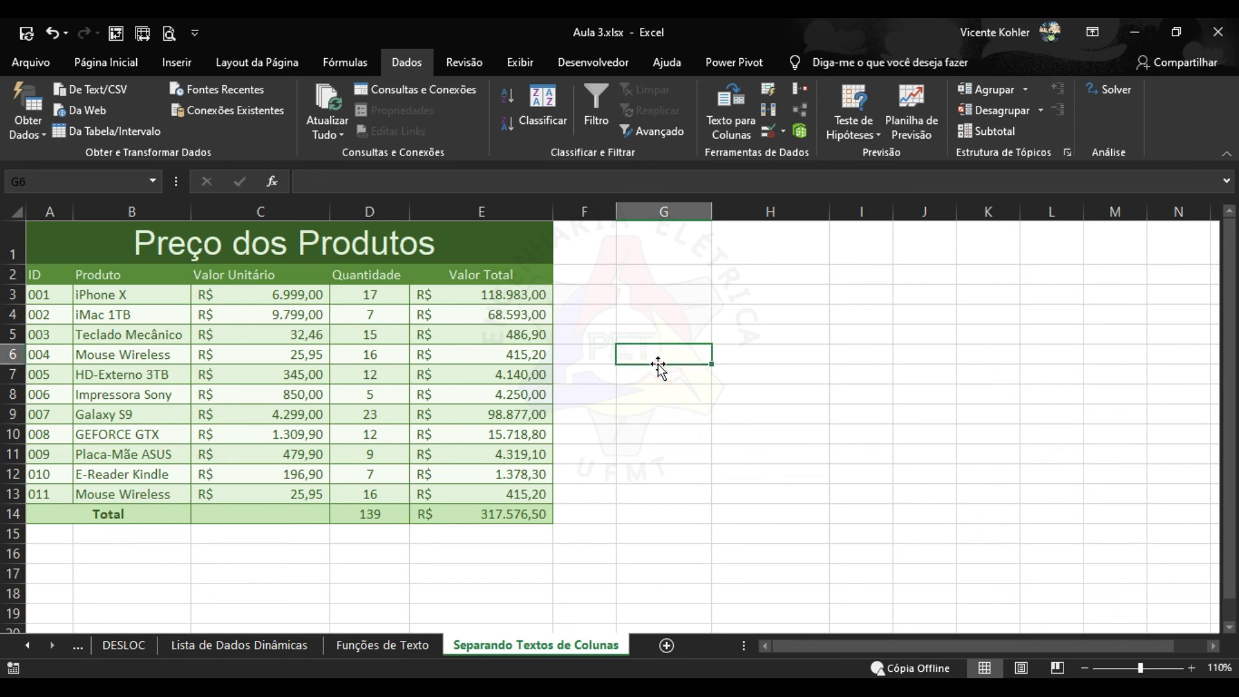
pyautogui.click(659, 379)
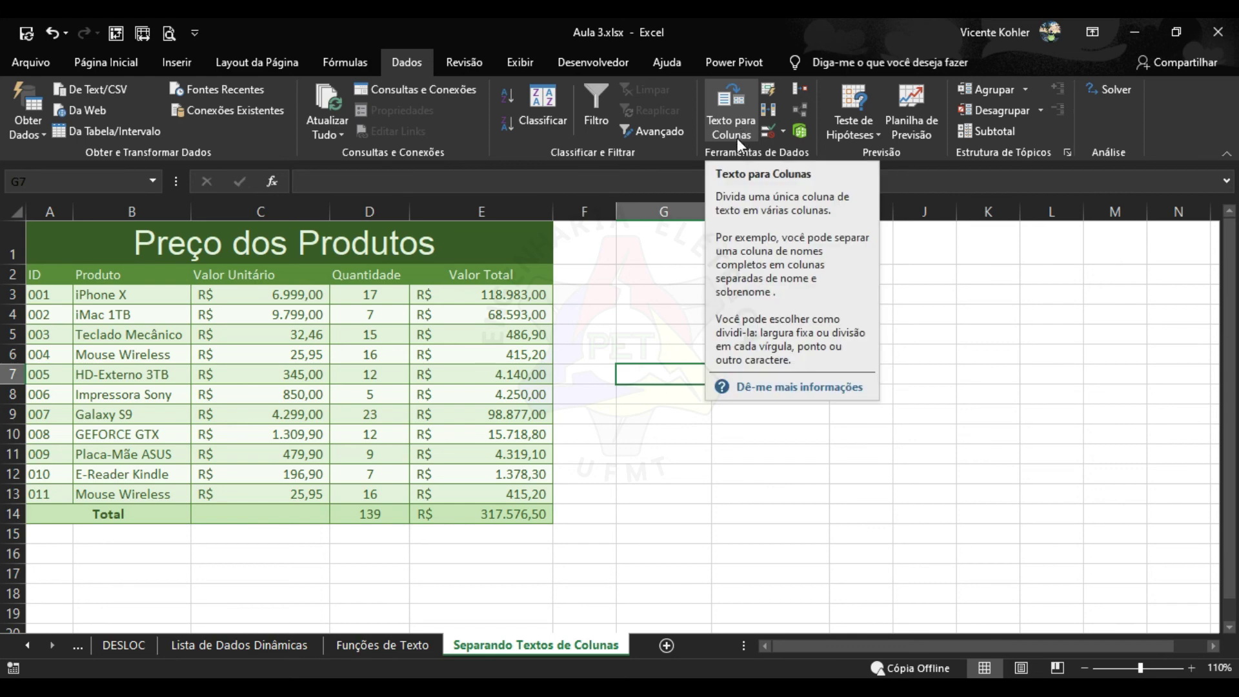
pyautogui.click(688, 276)
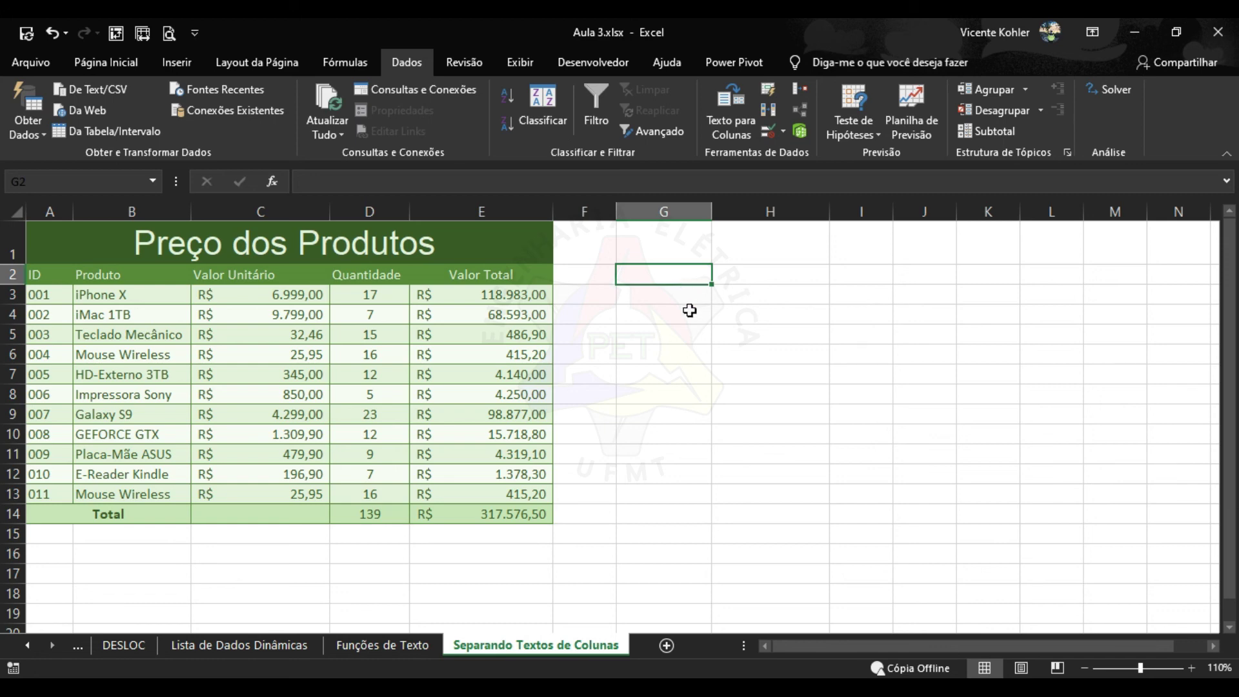
pyautogui.click(689, 313)
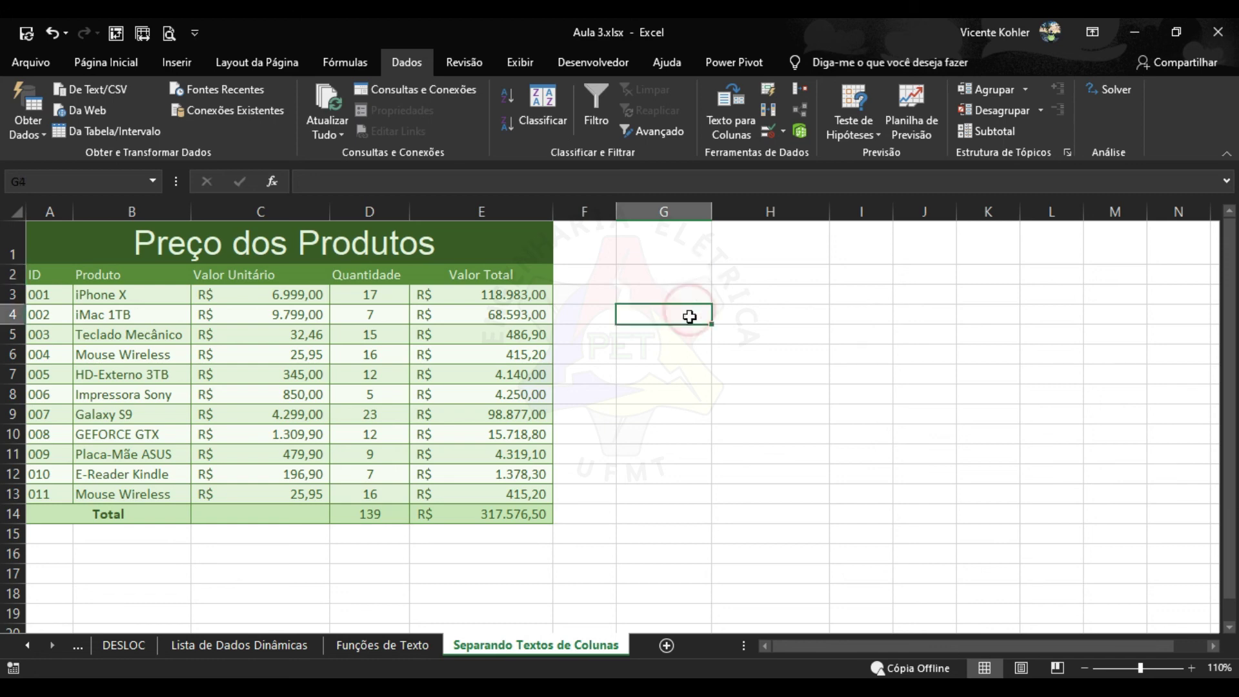
pyautogui.click(144, 298)
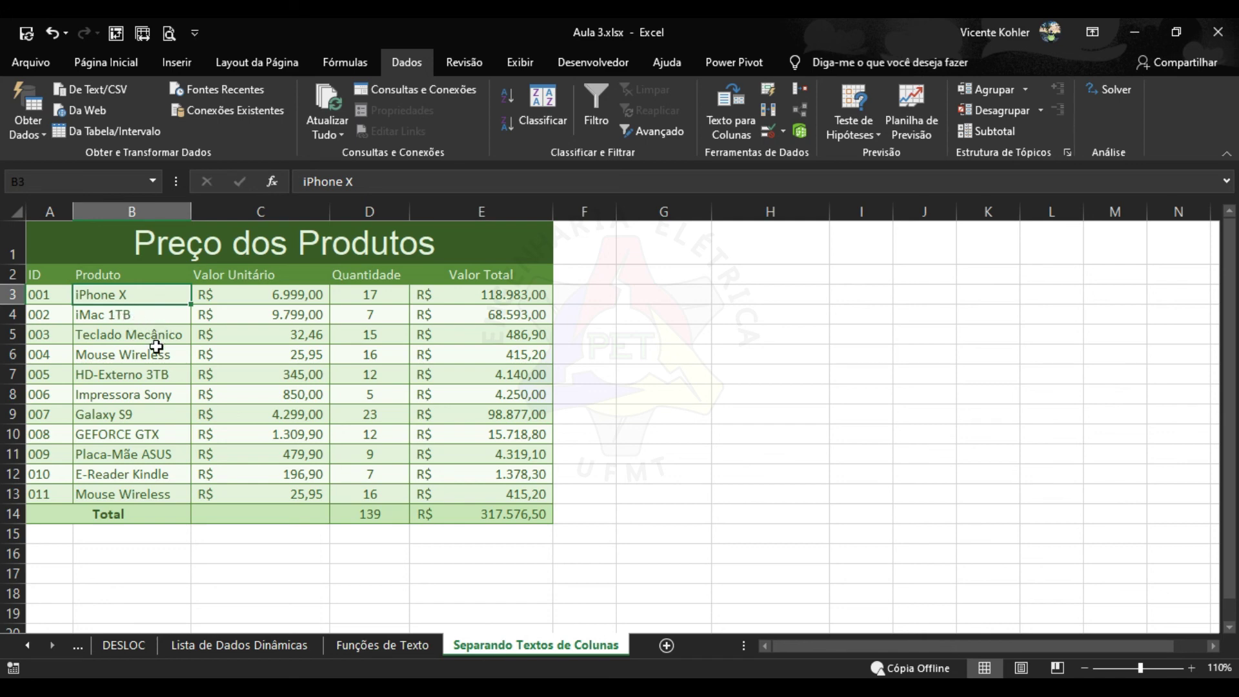
pyautogui.click(130, 355)
pyautogui.click(132, 394)
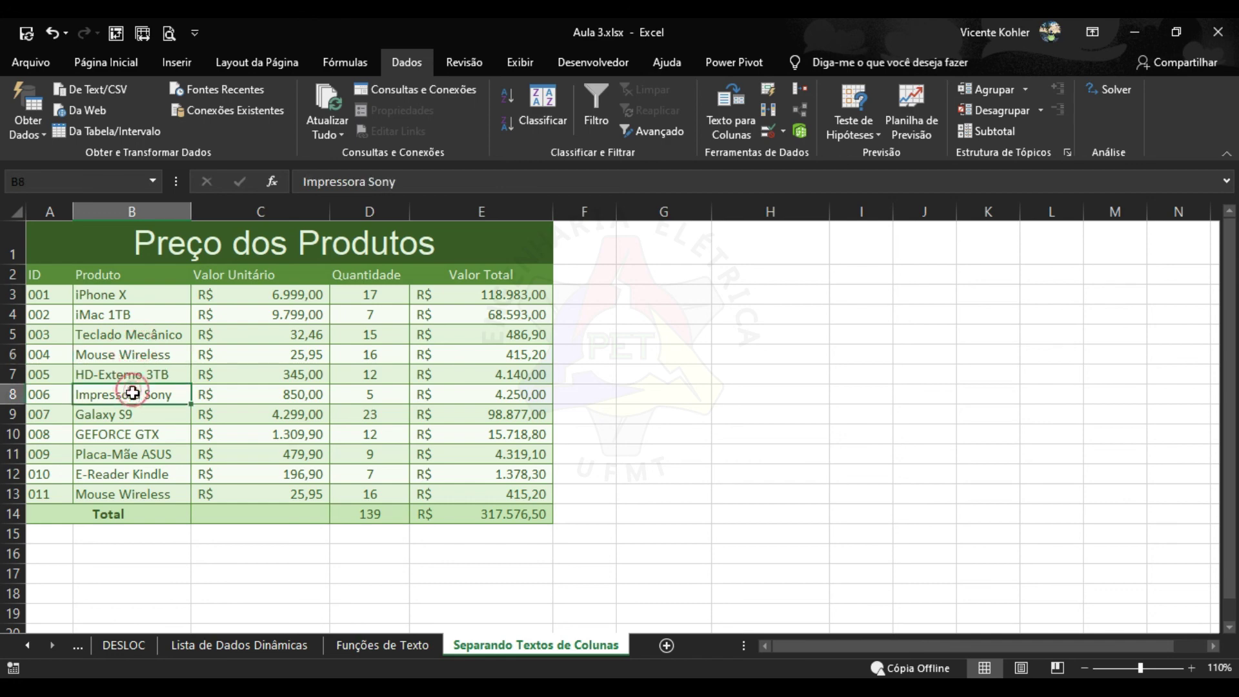
pyautogui.click(142, 474)
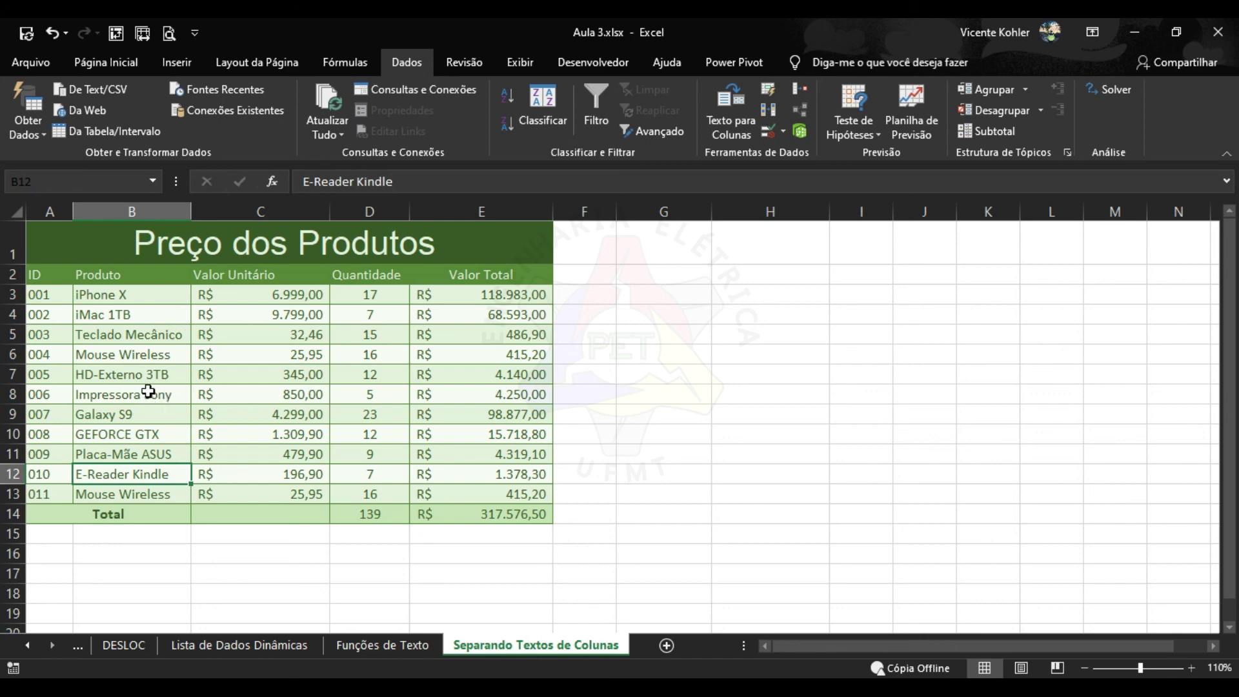
# Insert an empty column between the Produto and Valor Unitário columns
pyautogui.rightClick(239, 214)
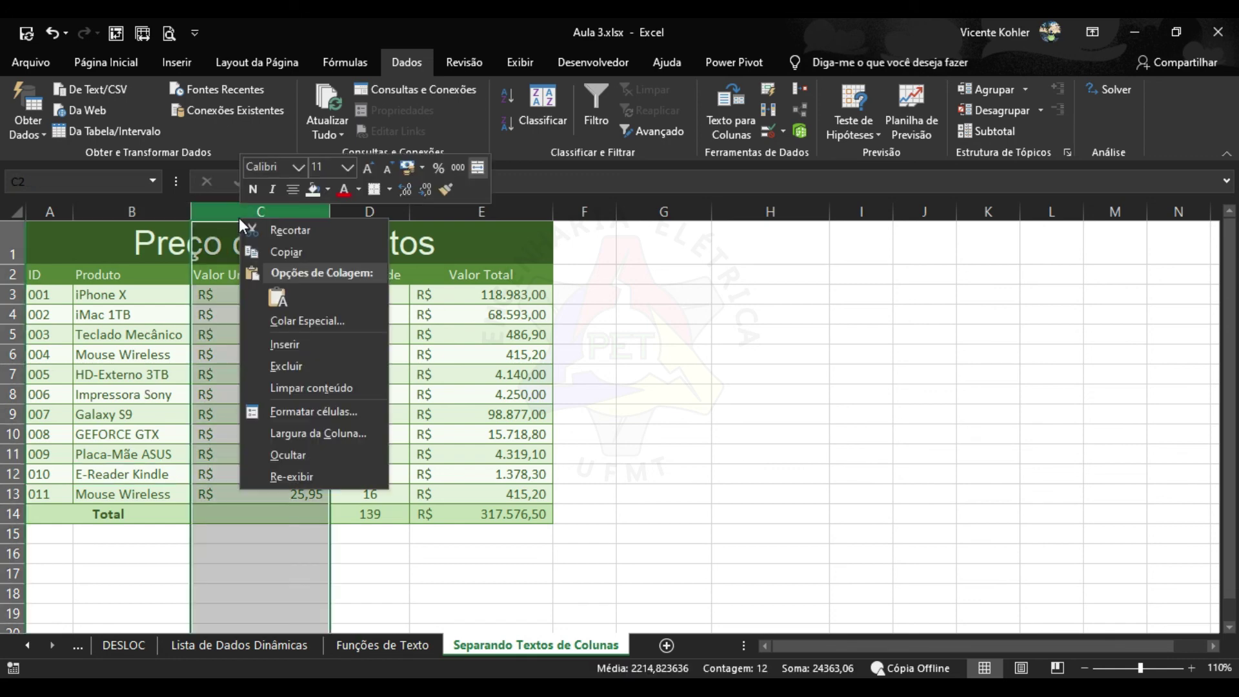
pyautogui.click(286, 346)
pyautogui.click(327, 392)
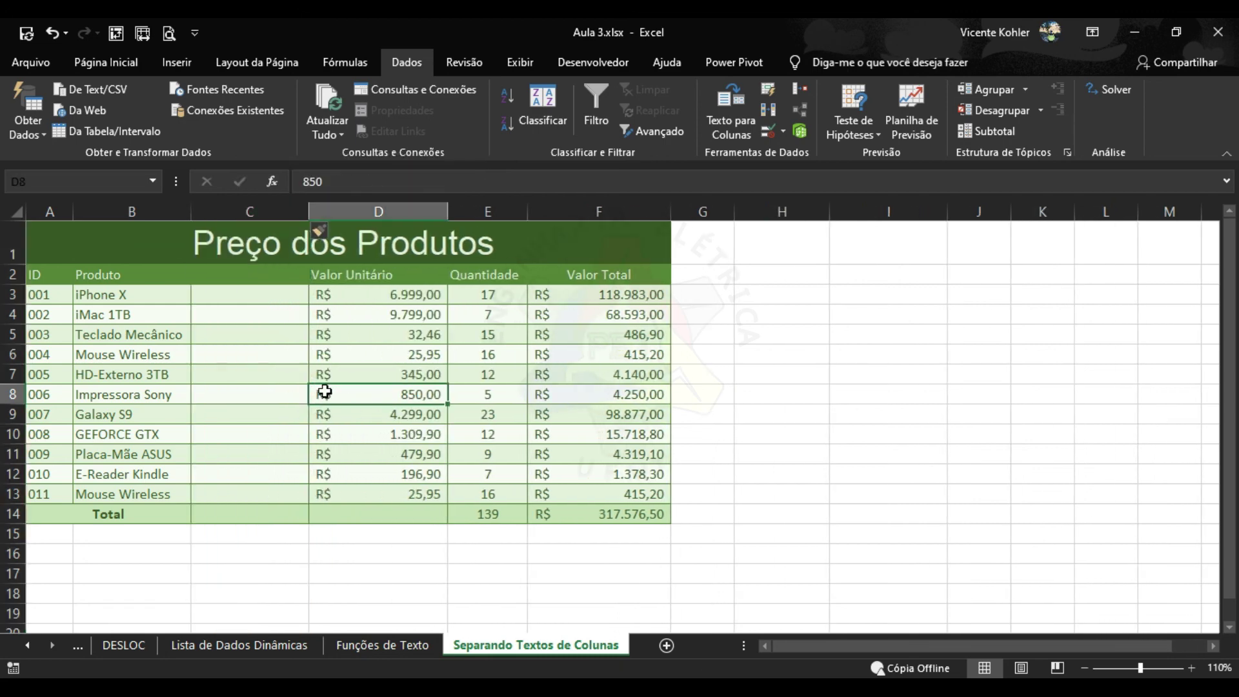
pyautogui.click(268, 319)
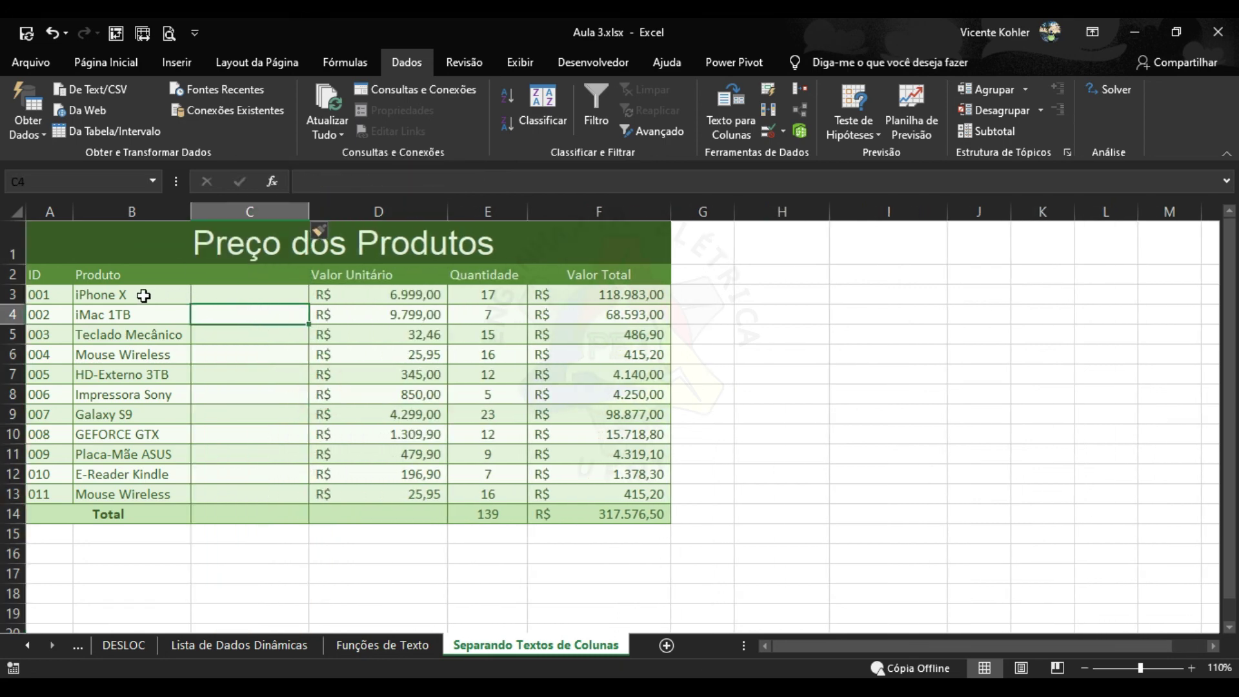
# Start Texto para Colunas on the product names in B3:B13 as Delimitado, with Espaço as the only delimiter
pyautogui.moveTo(140, 296); pyautogui.dragTo(160, 495)
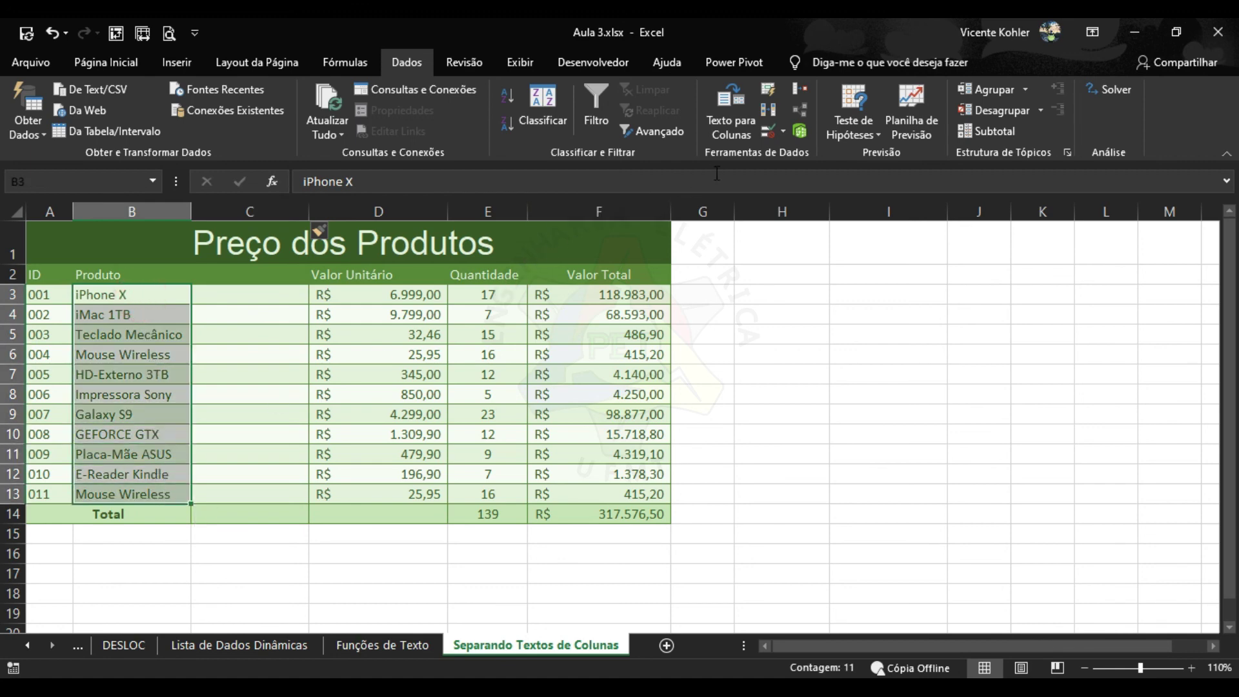
pyautogui.click(738, 123)
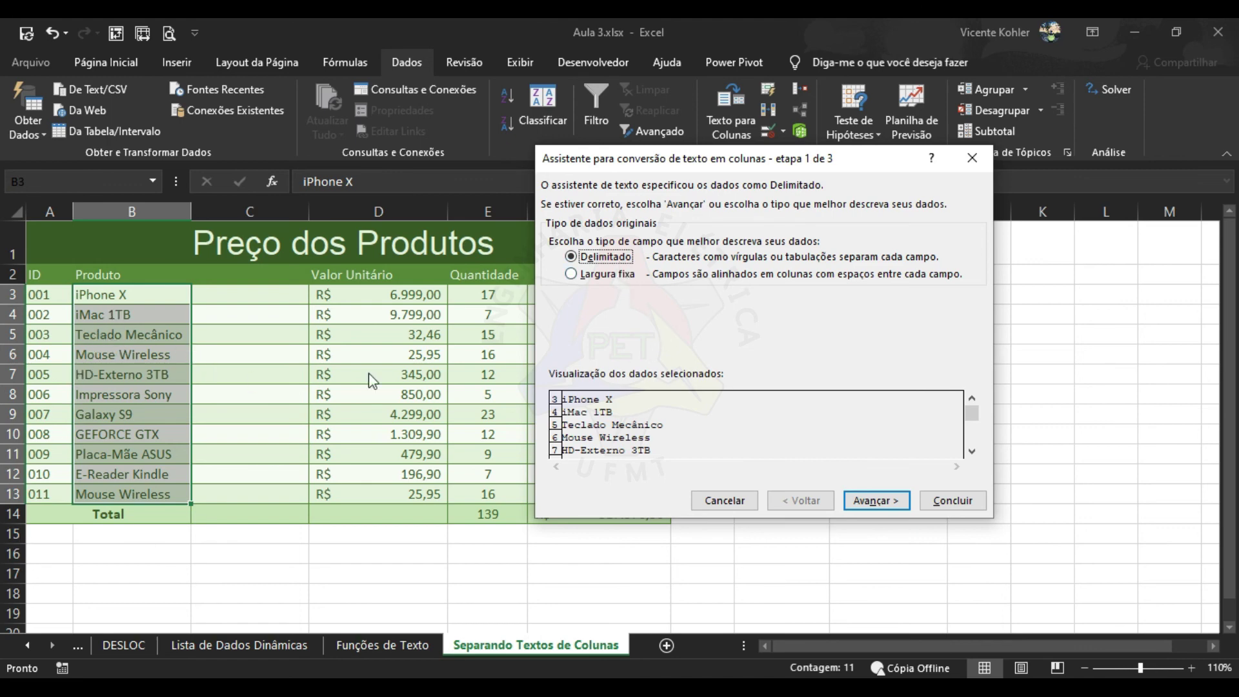
pyautogui.click(877, 501)
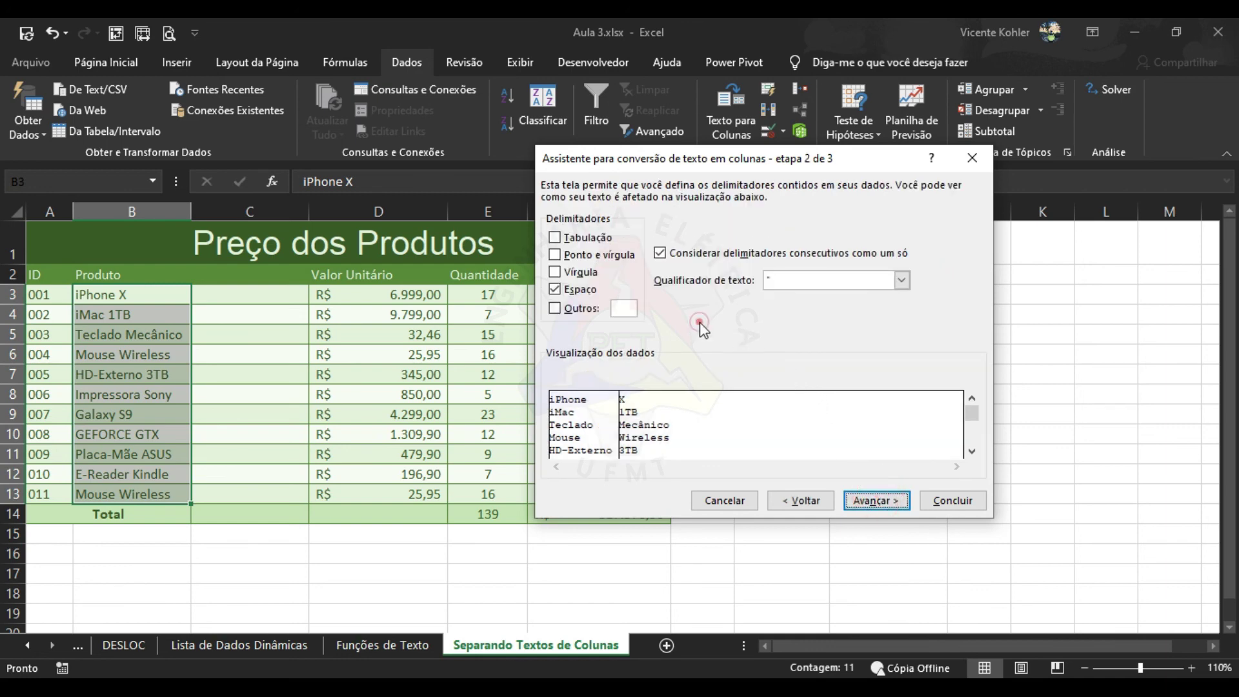
pyautogui.click(557, 237)
pyautogui.click(555, 289)
pyautogui.click(555, 237)
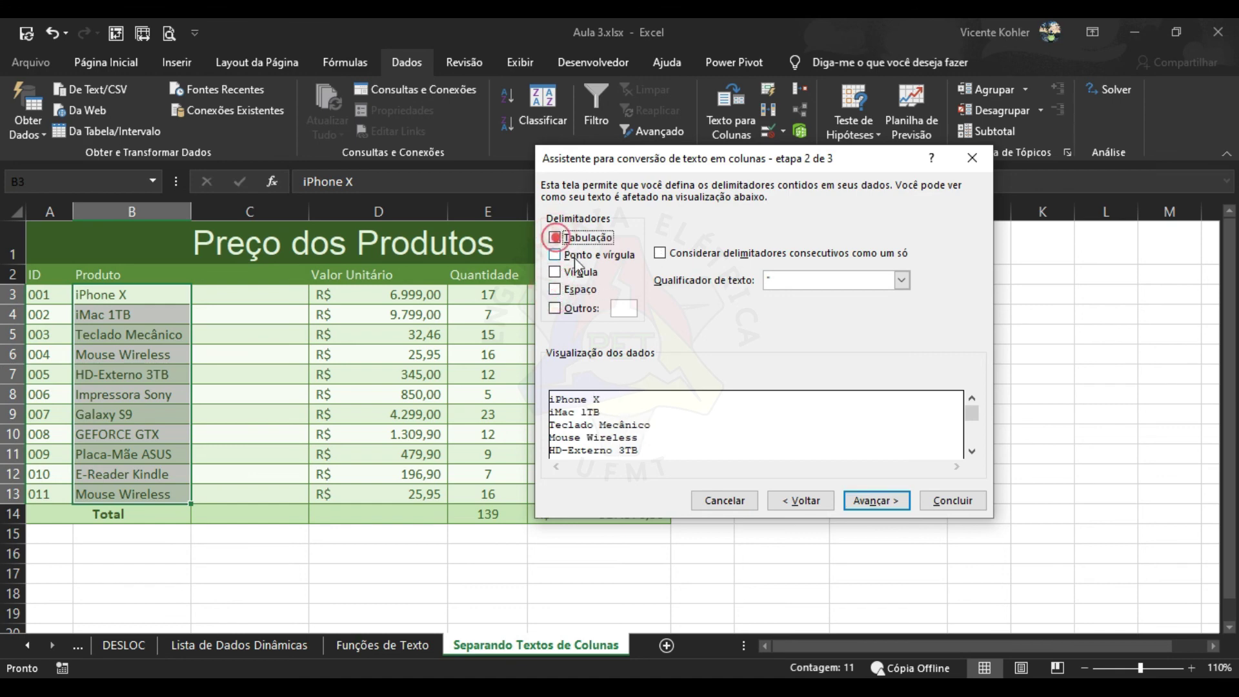
pyautogui.click(555, 289)
pyautogui.click(691, 334)
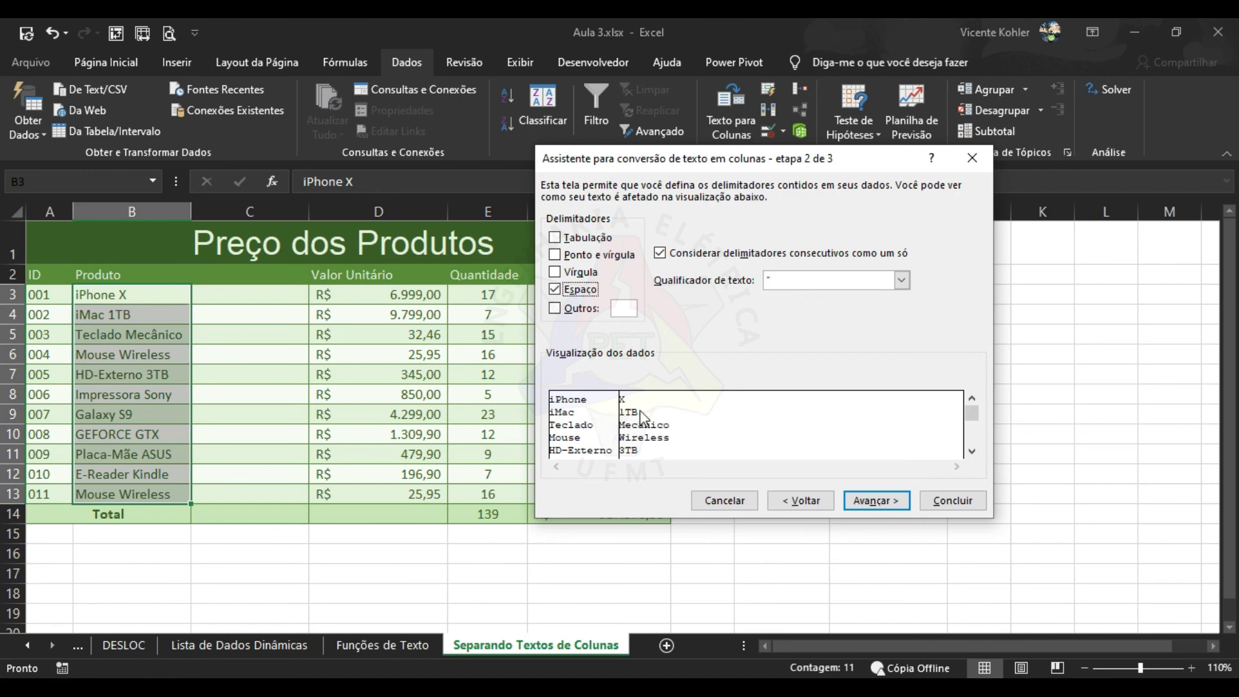
# Finish the text split with the Geral format and destination $B$3, accepting replacement of the existing data
pyautogui.click(872, 500)
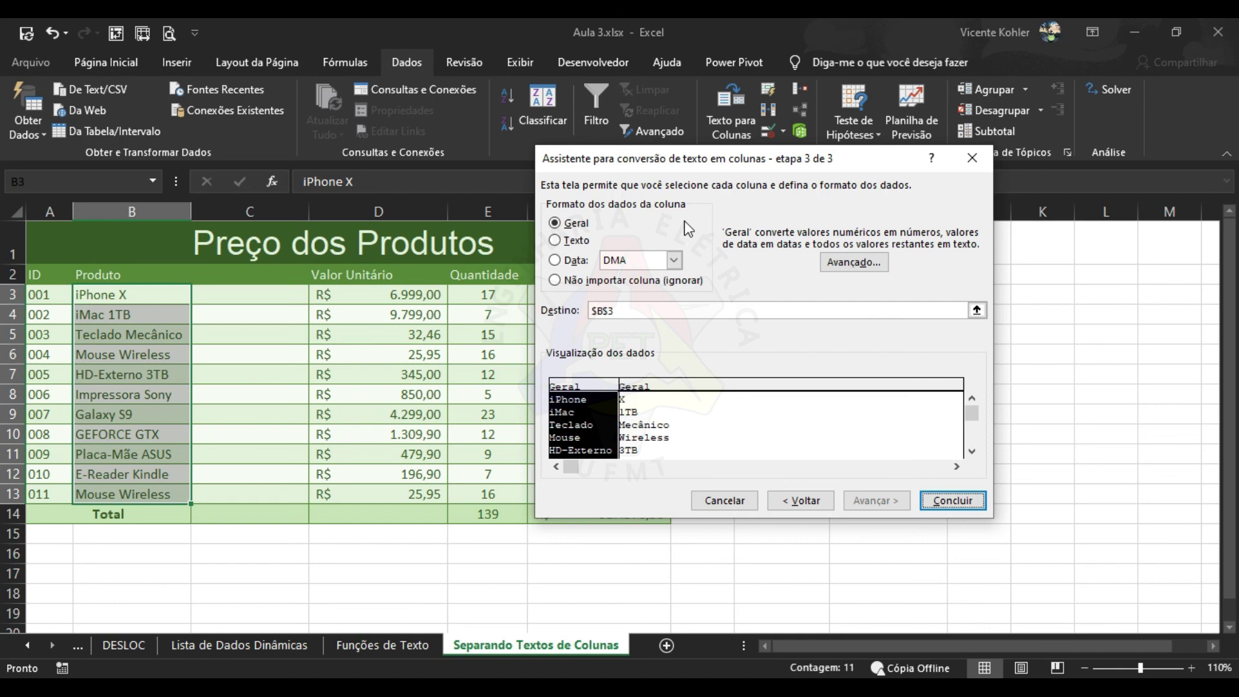
pyautogui.click(735, 331)
pyautogui.click(965, 501)
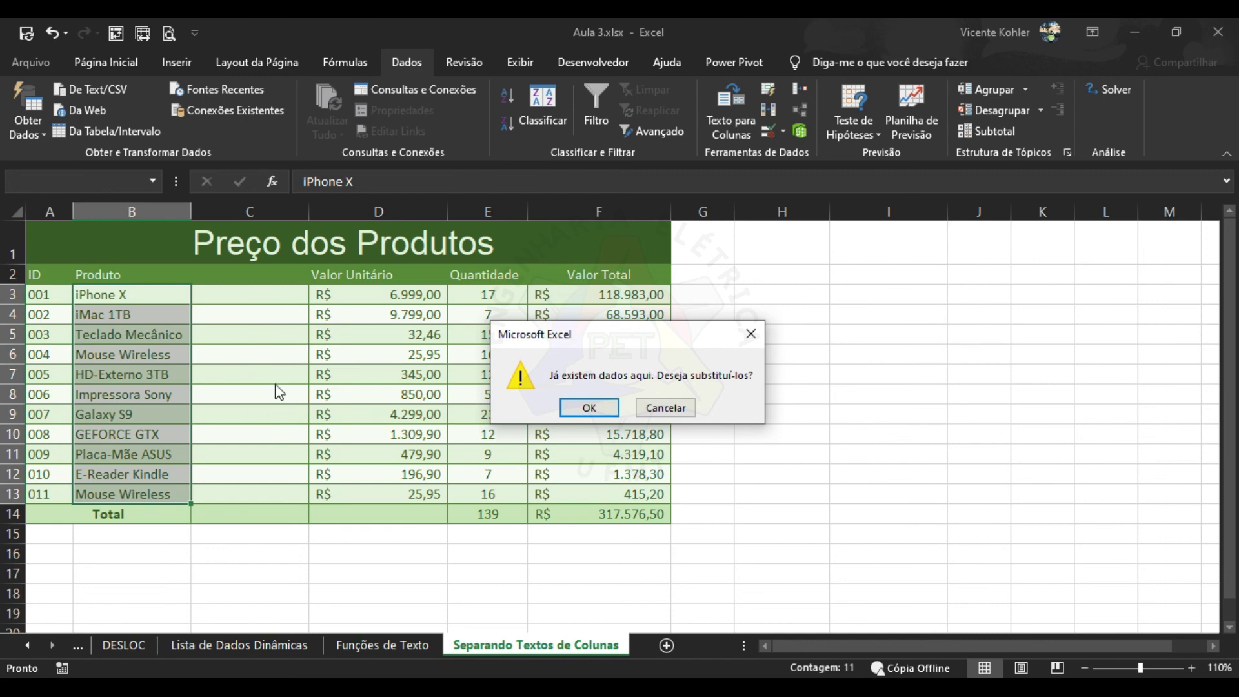
pyautogui.click(587, 407)
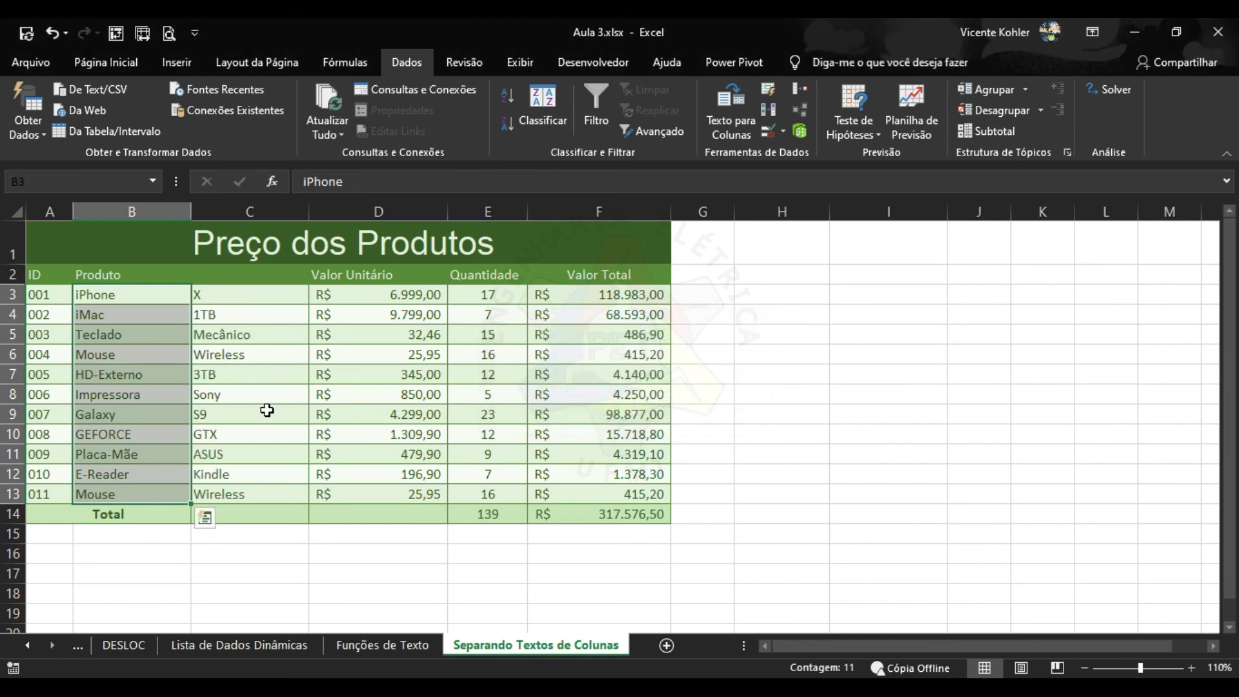
pyautogui.click(247, 392)
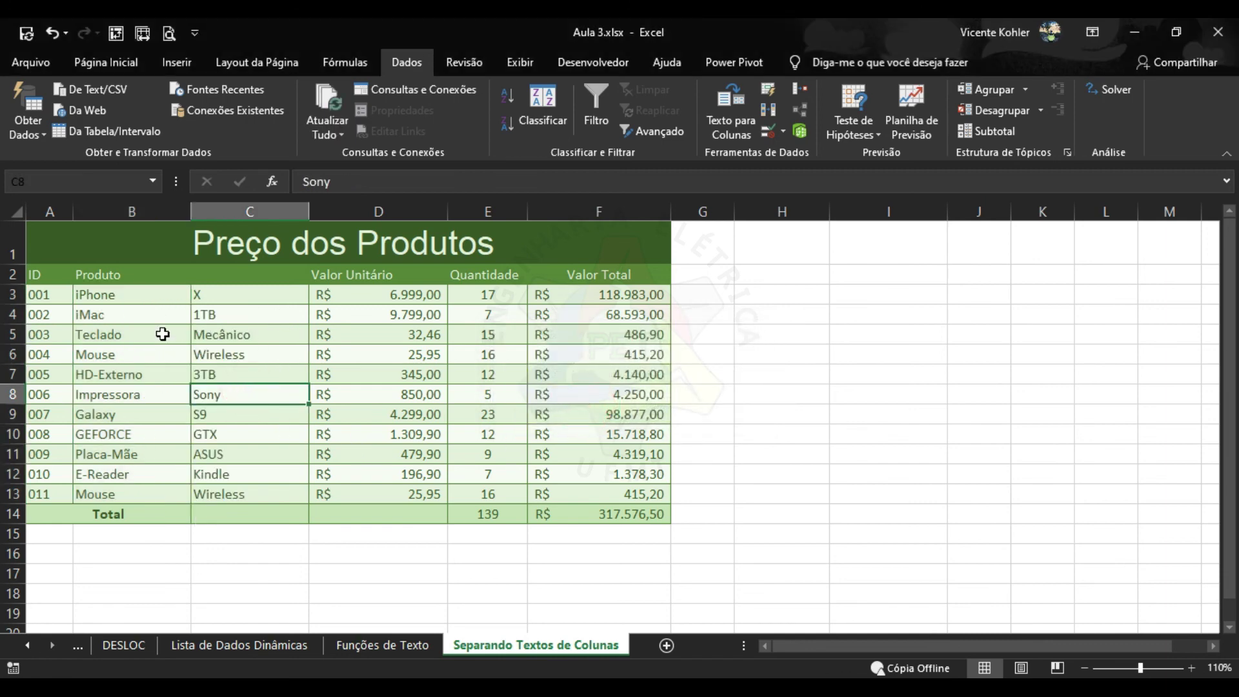
# Enter the header Especificações in C2 above the split-off second words
pyautogui.click(257, 271)
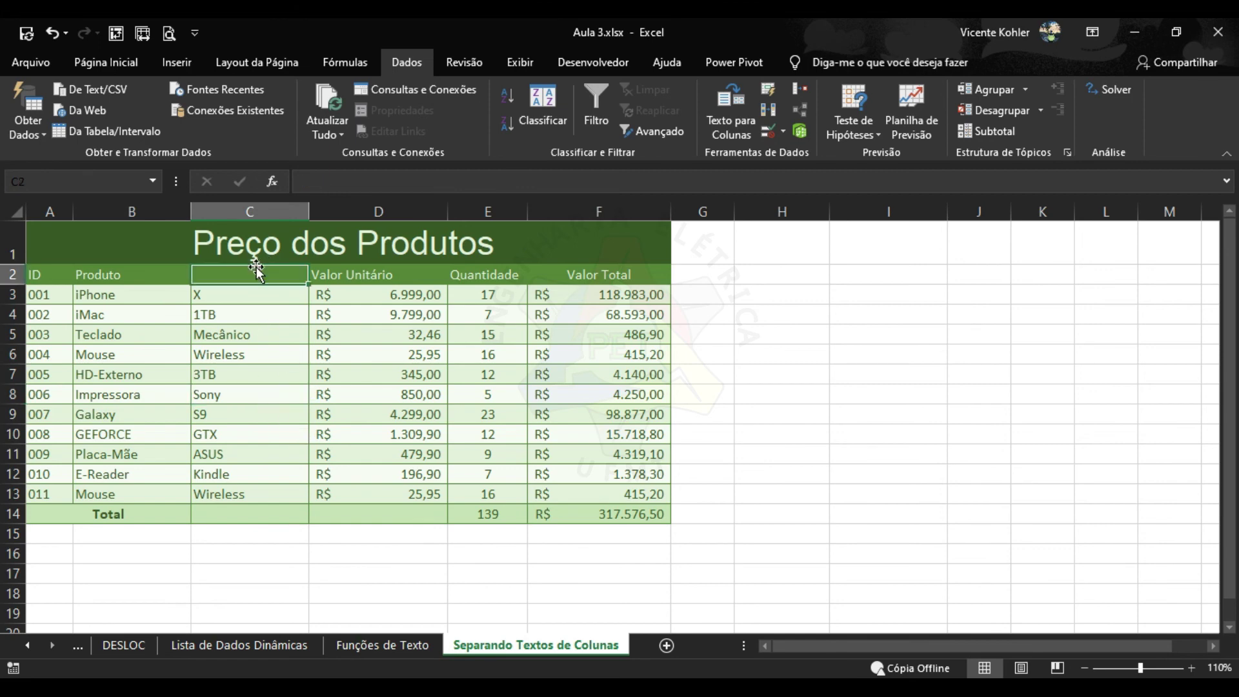
pyautogui.press('capslock')
pyautogui.write('E')
pyautogui.press('capslock')
pyautogui.write('specif')
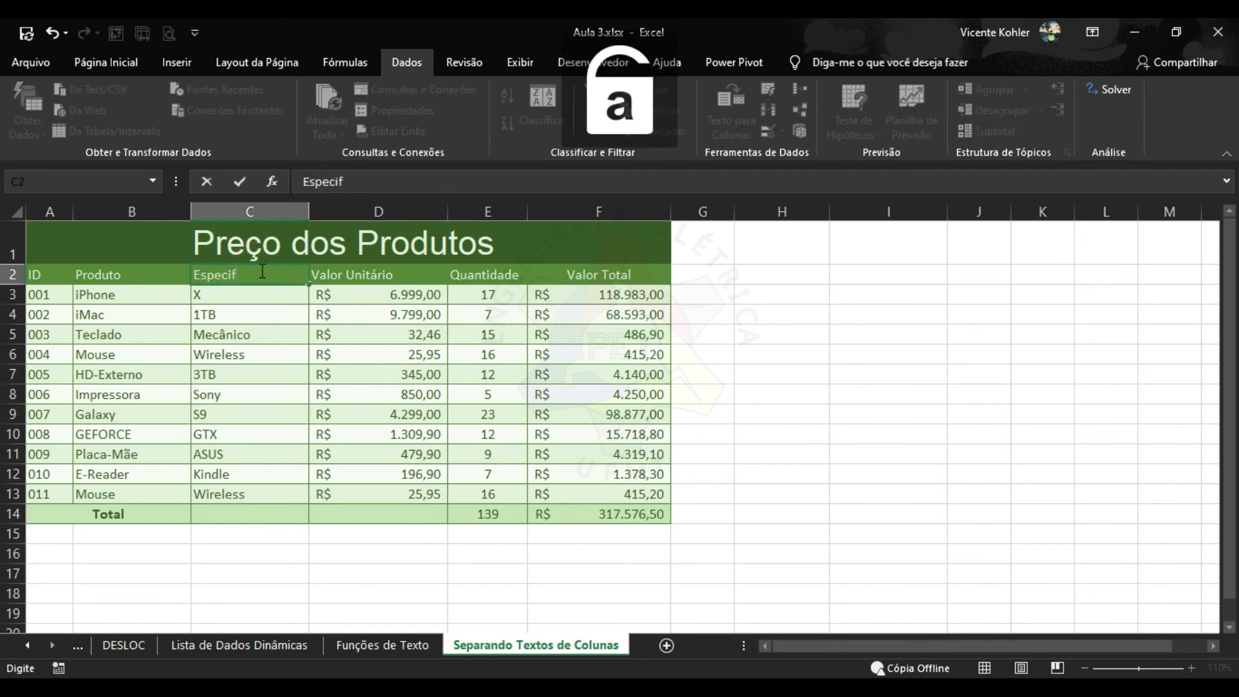
pyautogui.write('icações')
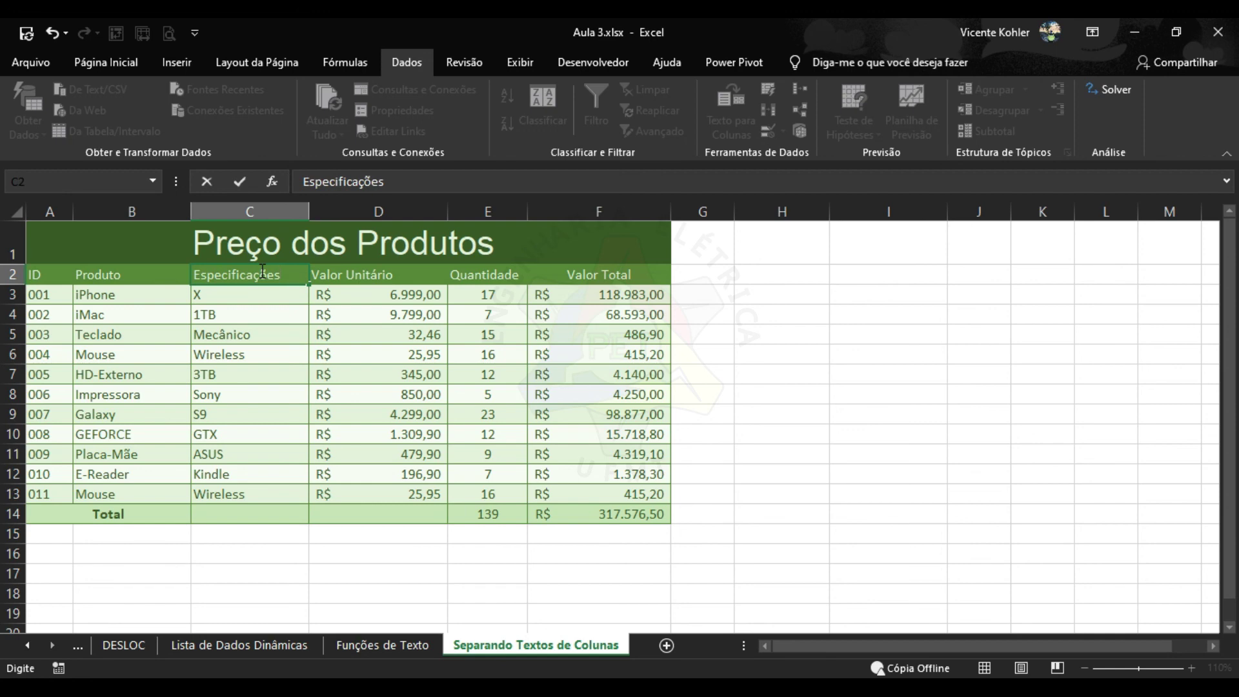
pyautogui.click(279, 330)
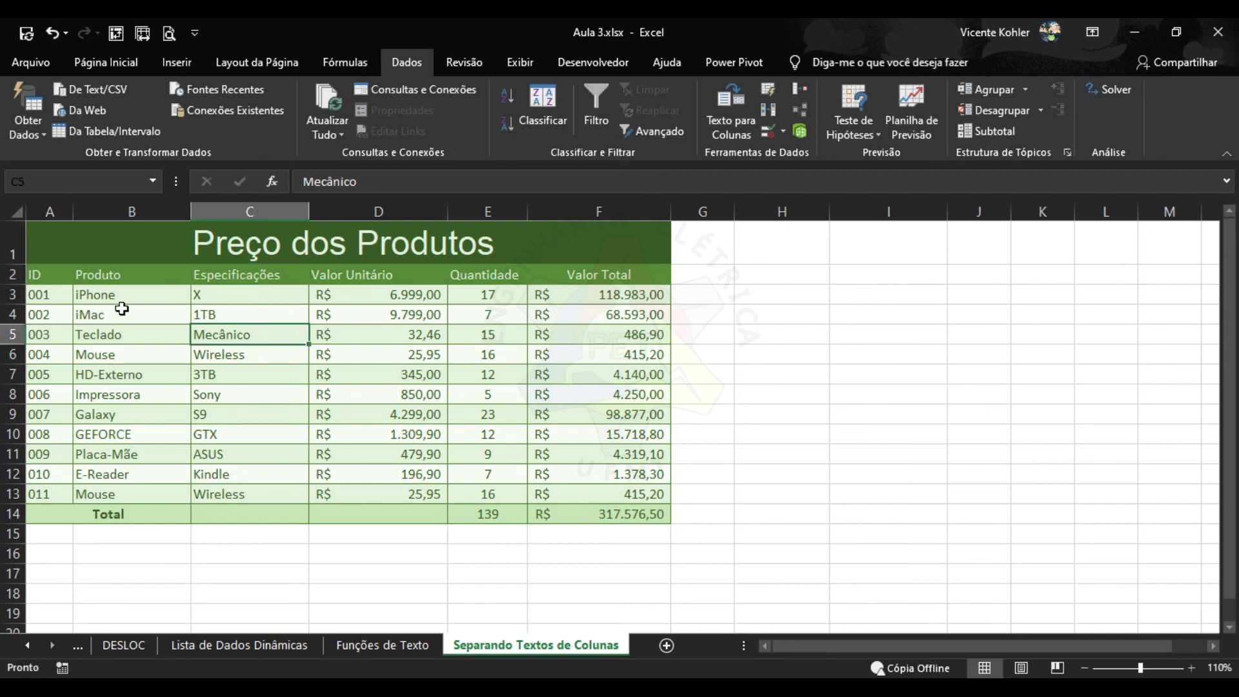
pyautogui.click(241, 291)
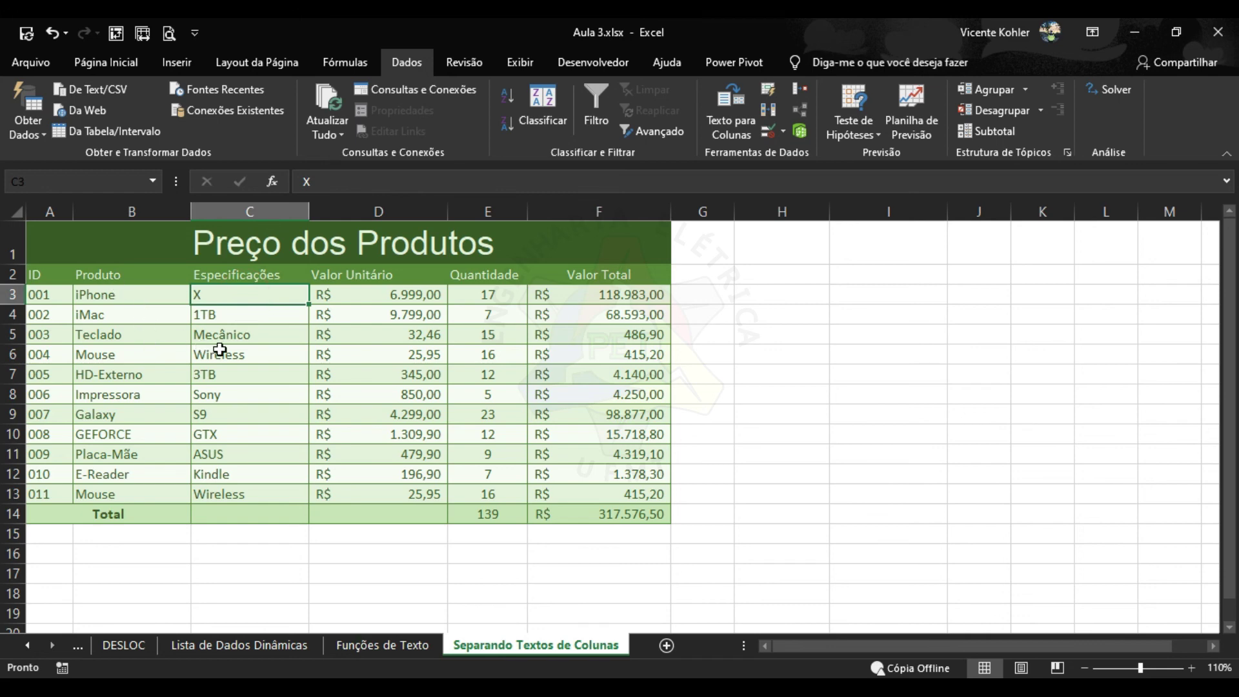
pyautogui.click(161, 434)
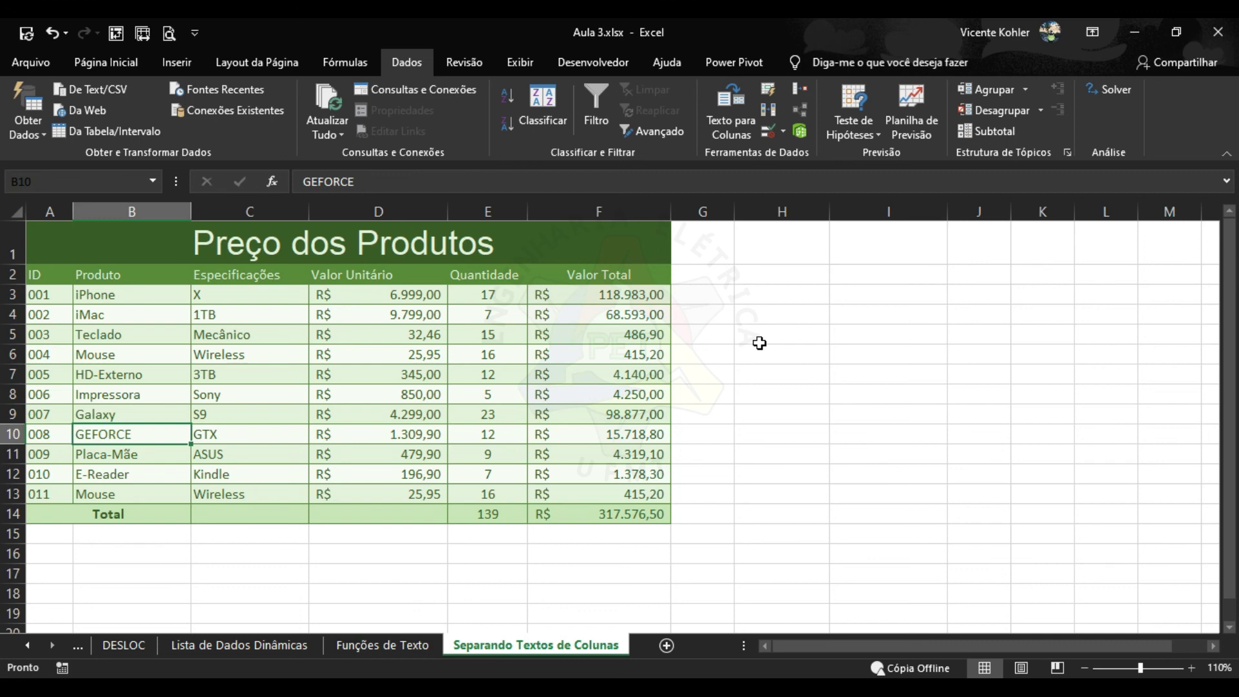
pyautogui.click(723, 371)
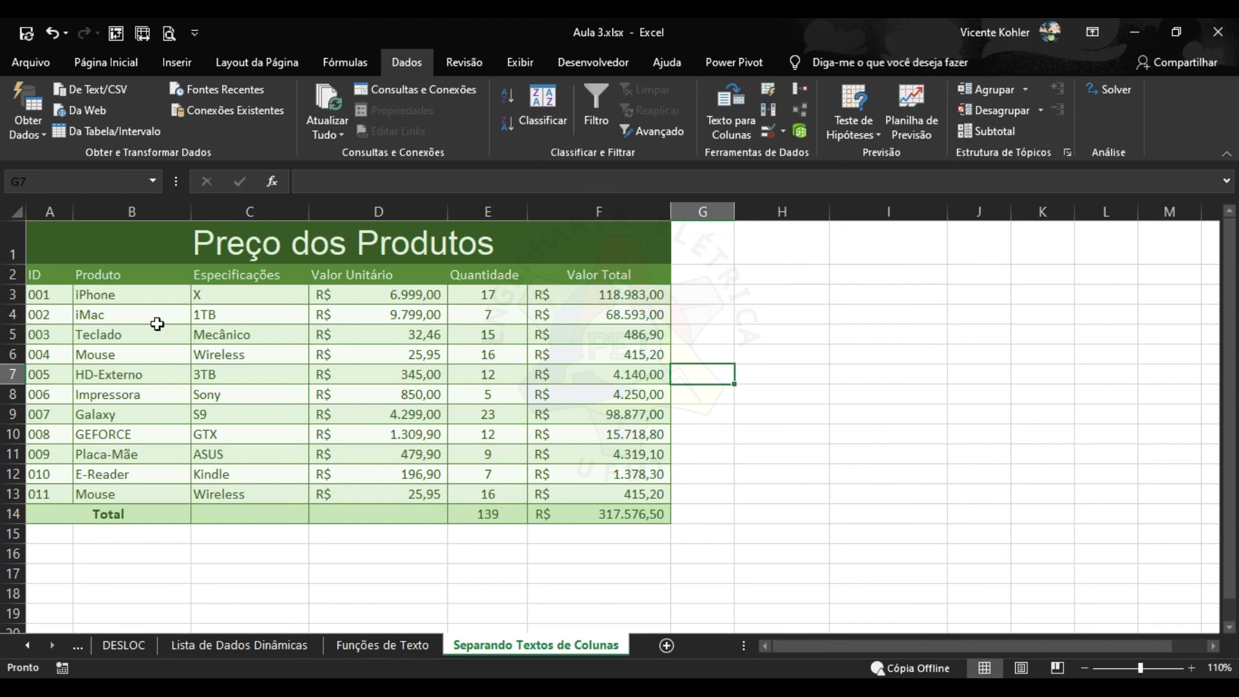
# Try to remove duplicate rows from A3:F13 with all columns compared
pyautogui.moveTo(52, 292); pyautogui.dragTo(589, 484)
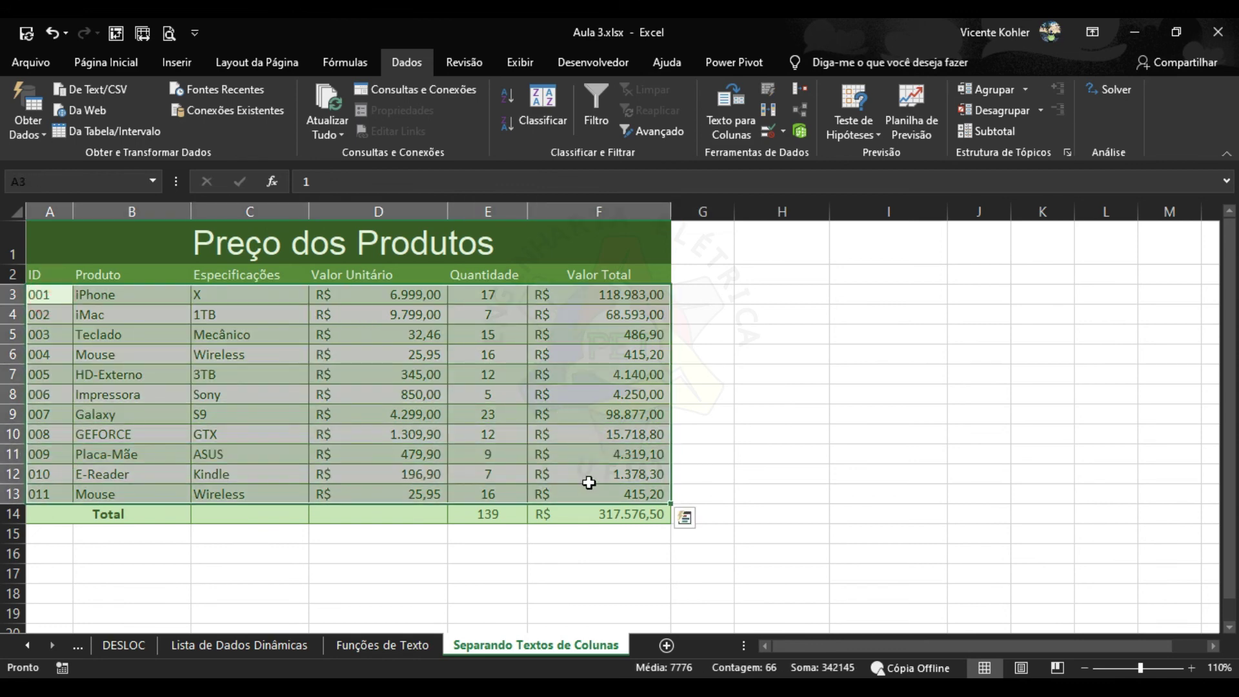
pyautogui.click(769, 113)
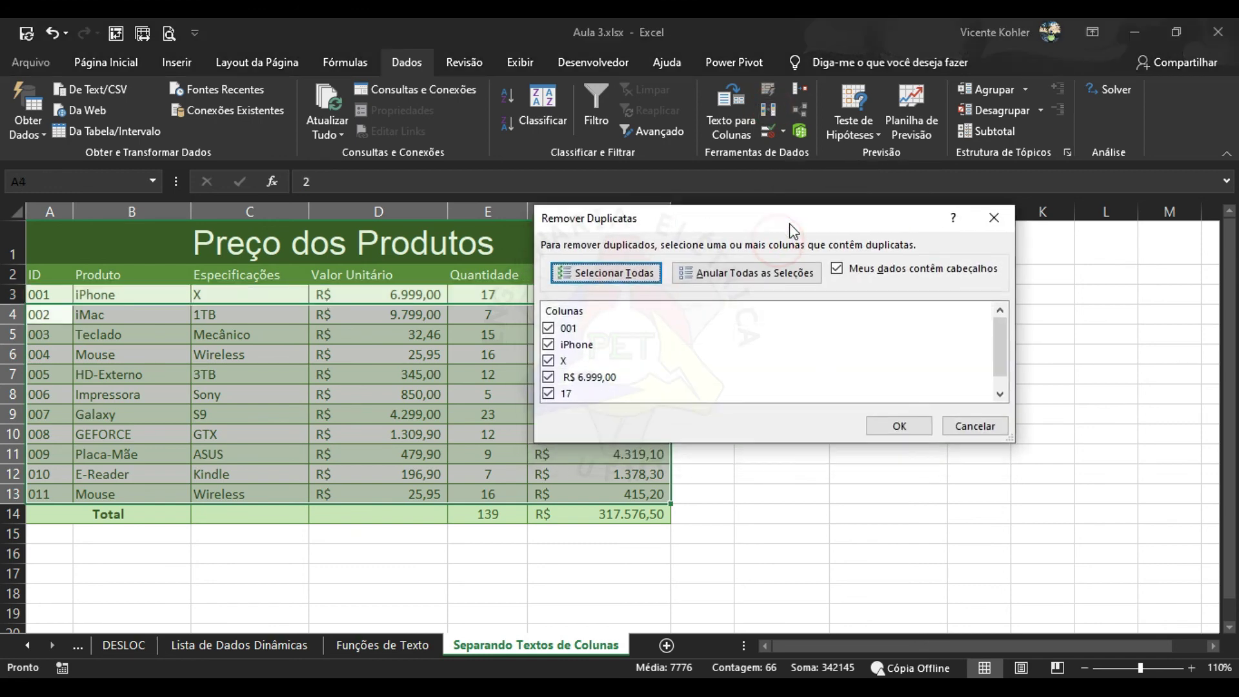
pyautogui.click(906, 426)
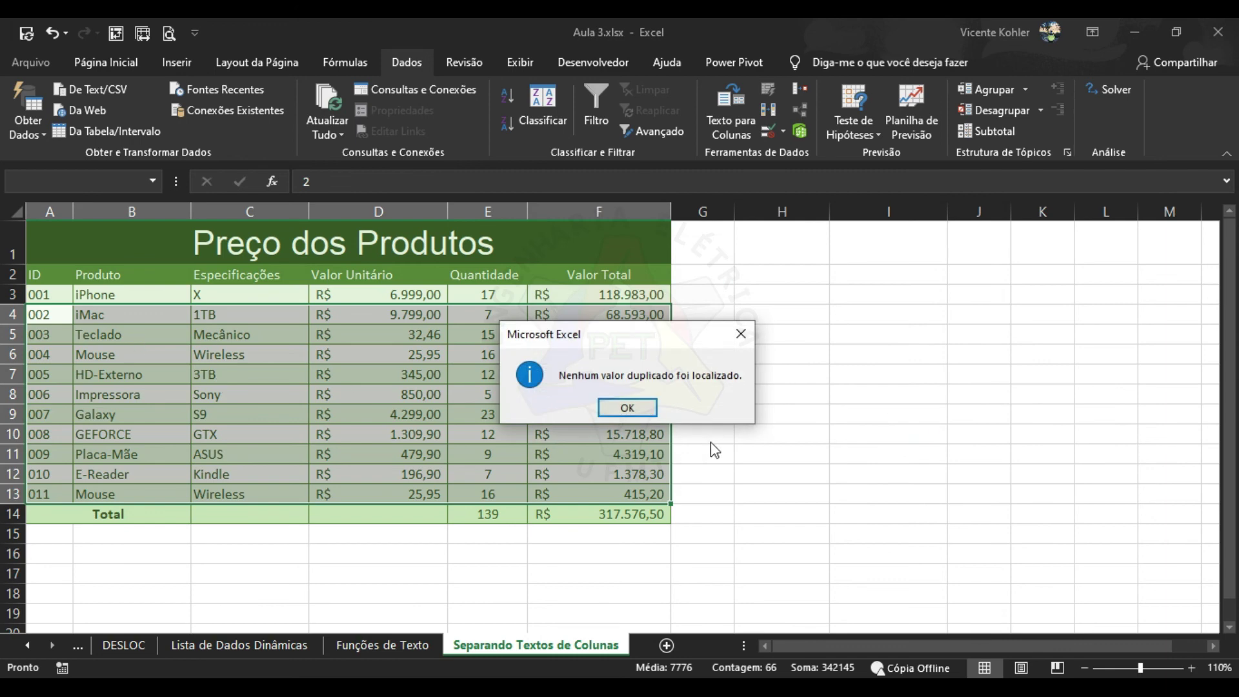
pyautogui.click(628, 407)
# Remove duplicate rows from A2:F13, treating row 2 as headers and excluding the ID column from the comparison
pyautogui.moveTo(54, 273); pyautogui.dragTo(616, 488)
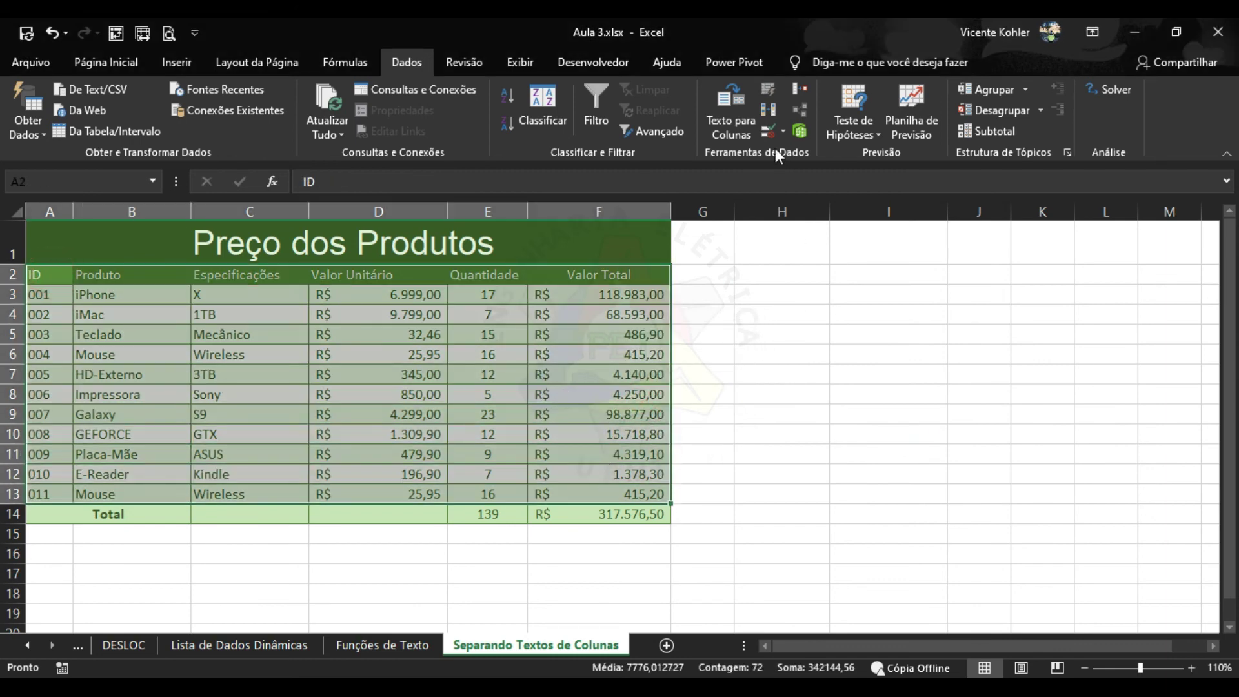
pyautogui.click(776, 116)
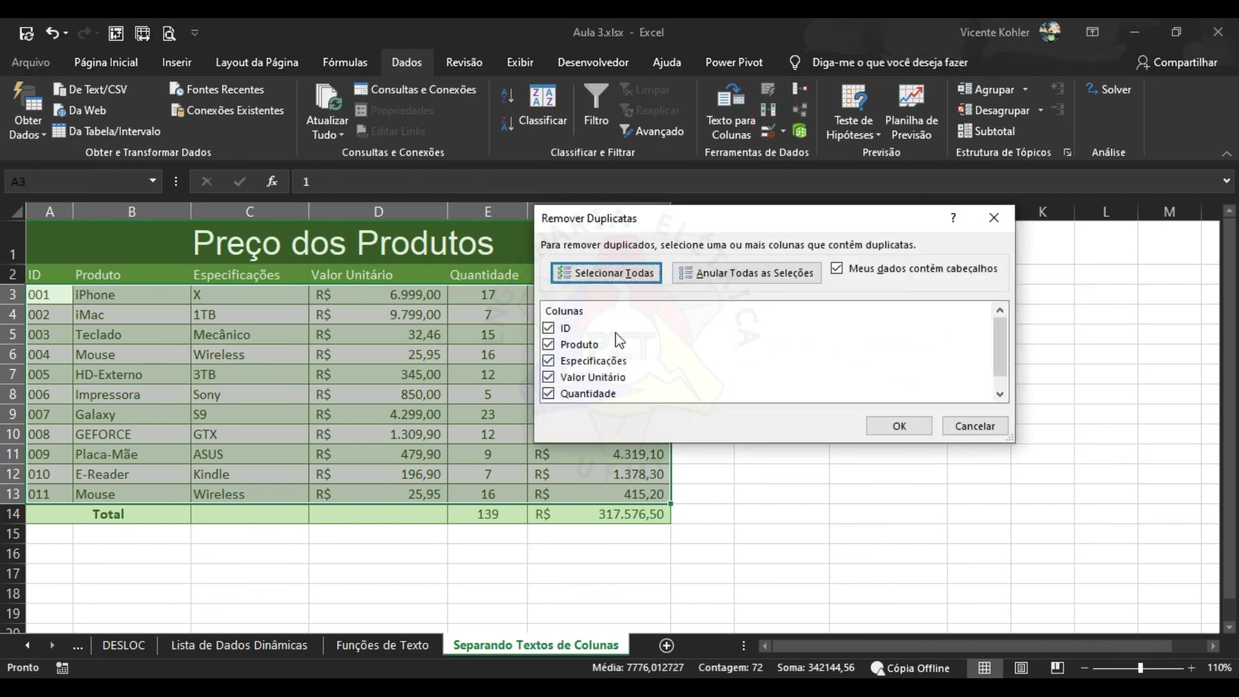
pyautogui.scroll(-1, 616, 339)
pyautogui.scroll(1, 617, 342)
pyautogui.click(549, 328)
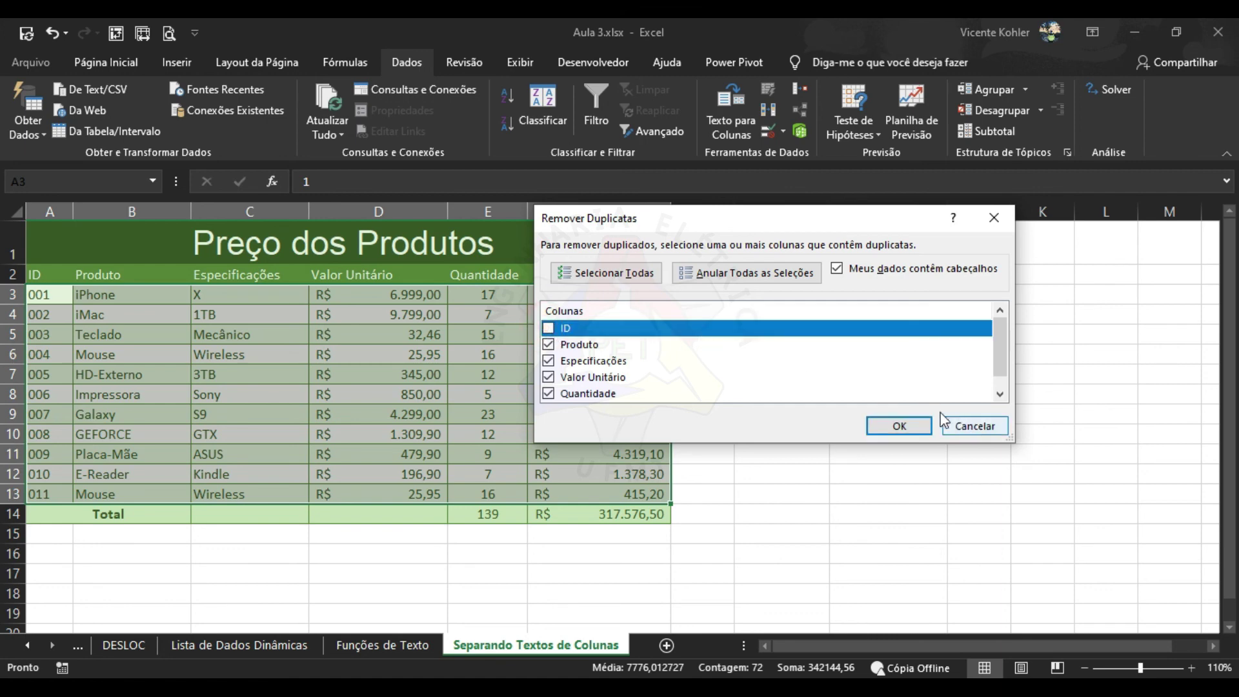
pyautogui.click(904, 424)
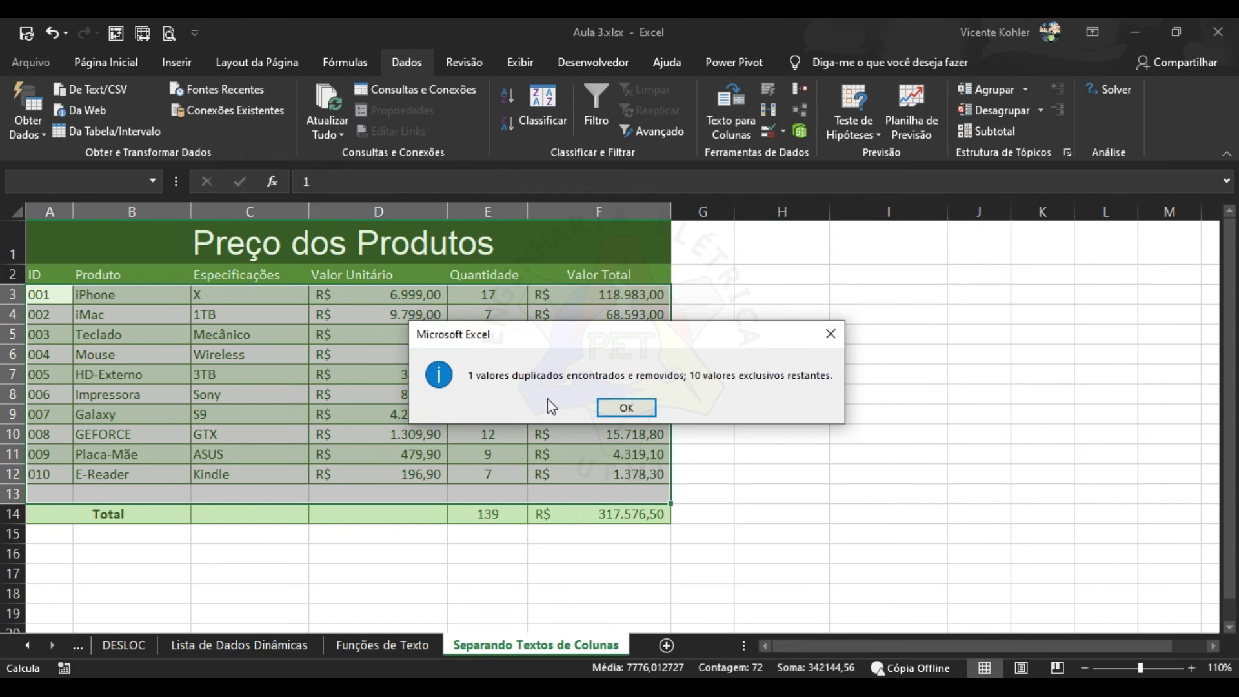
pyautogui.click(626, 407)
pyautogui.click(353, 545)
# Delete the empty row 13 above the Total row
pyautogui.rightClick(19, 493)
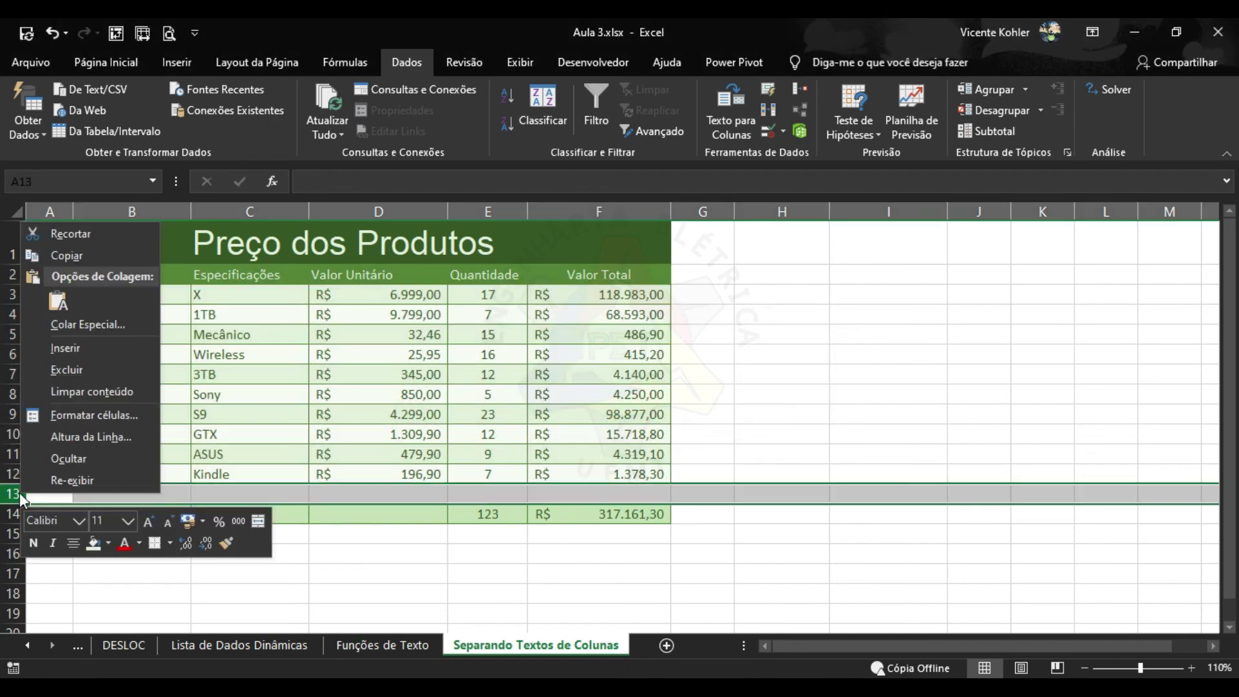
pyautogui.click(89, 369)
pyautogui.click(703, 535)
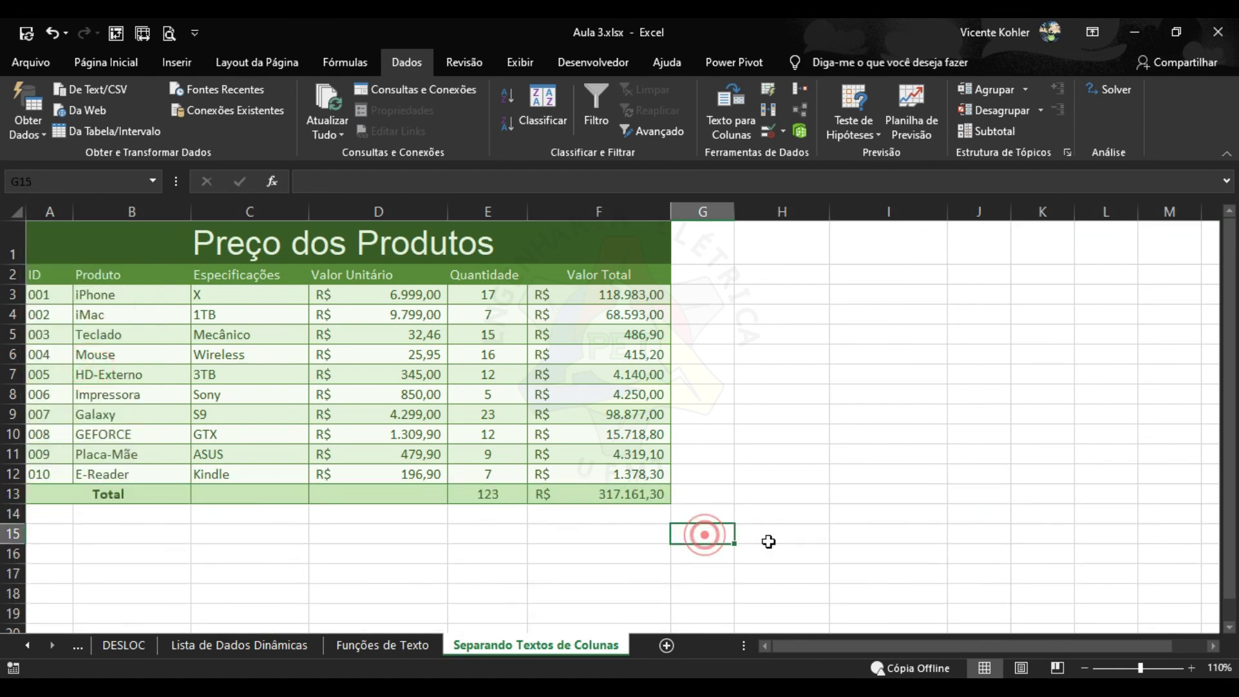
pyautogui.click(821, 562)
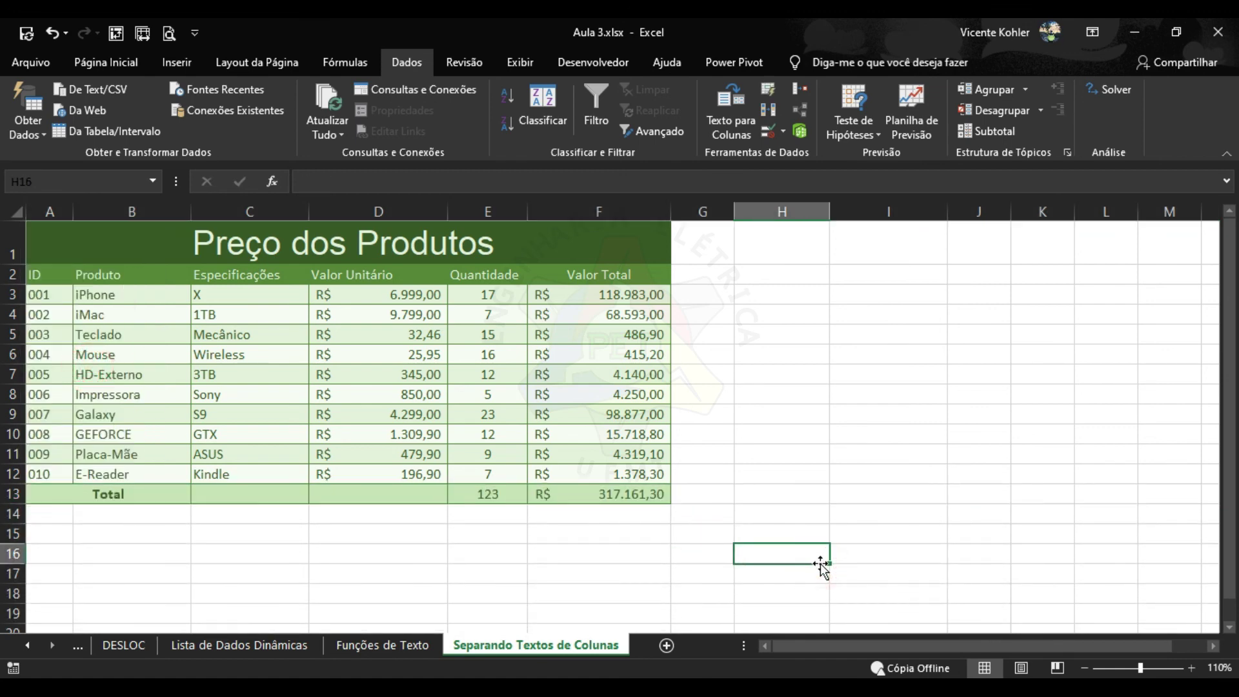